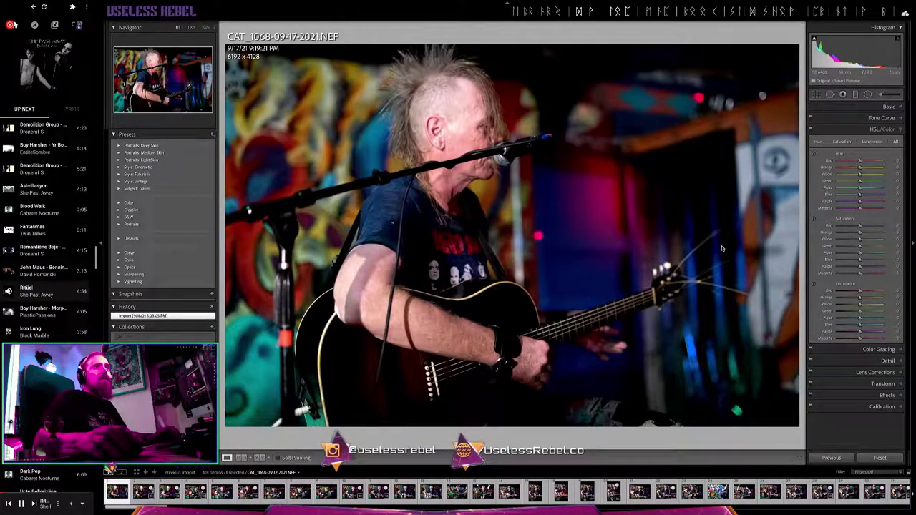
In the Basic panel, raise Exposure to +0.55 and Contrast to +30
click(888, 107)
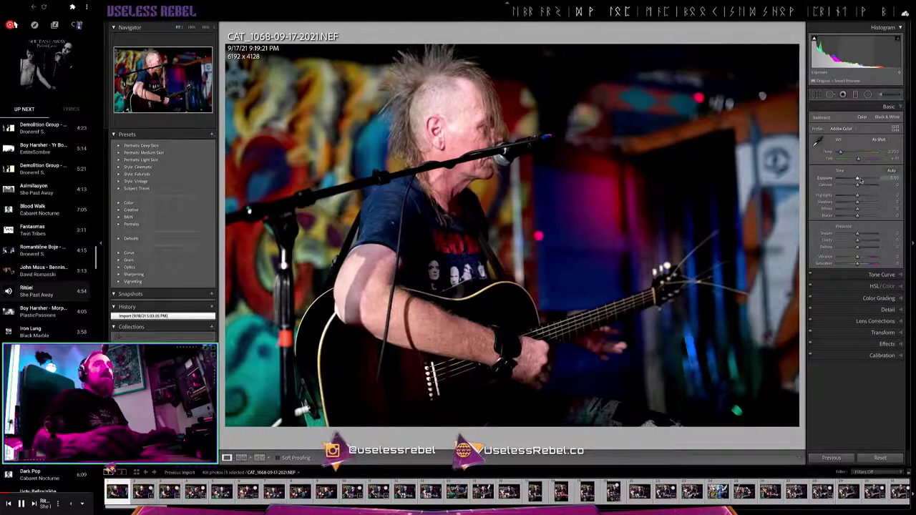
drag(857, 179, 861, 178)
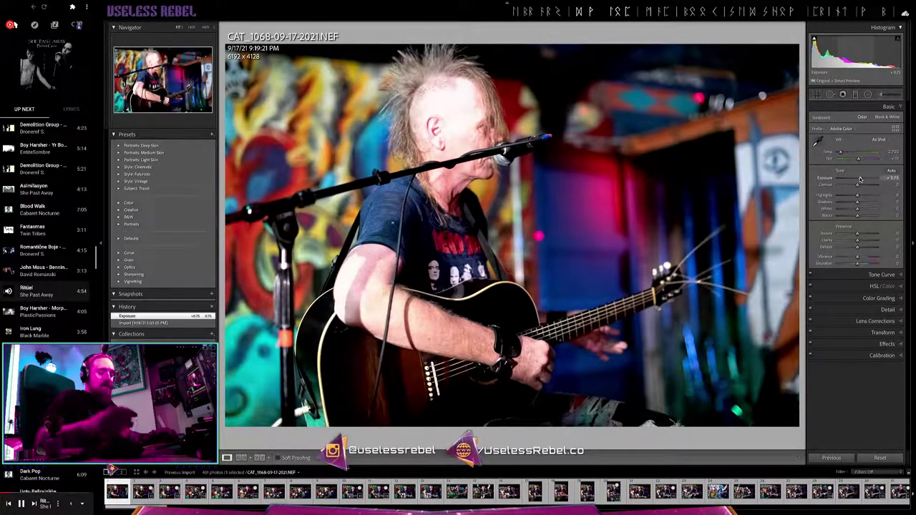
scroll(860, 180, up, 2)
scroll(861, 179, down, 2)
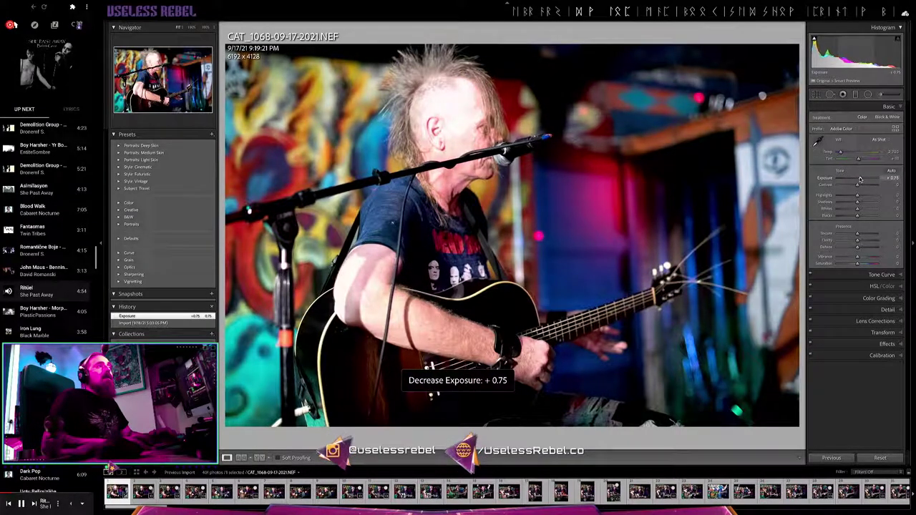
scroll(861, 180, down, 2)
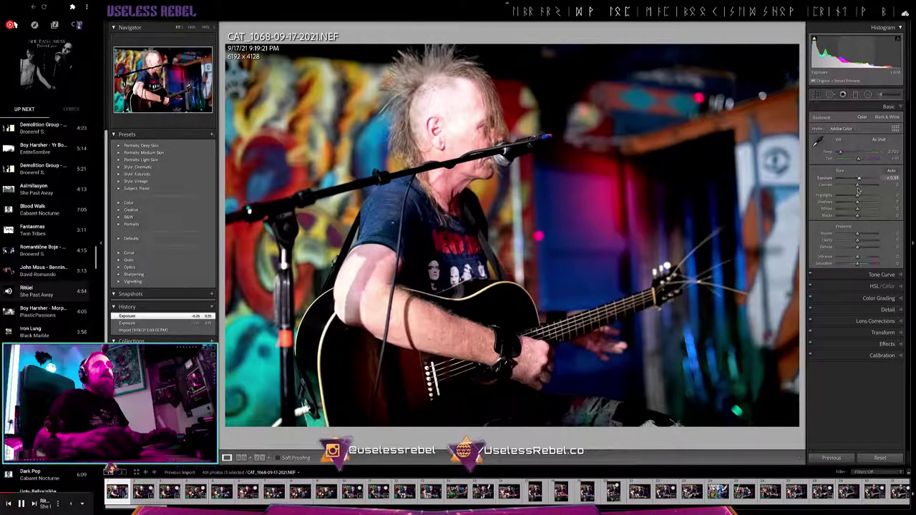
drag(859, 185, 860, 185)
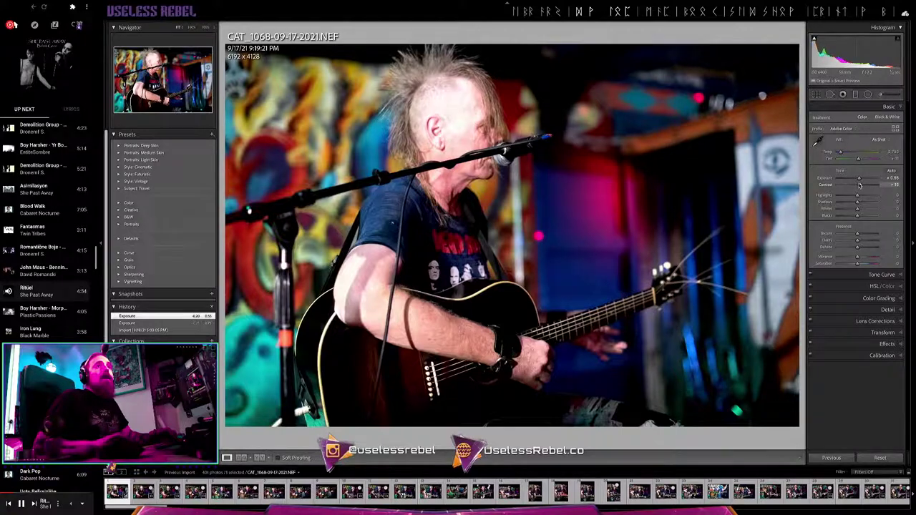
scroll(861, 184, up, 2)
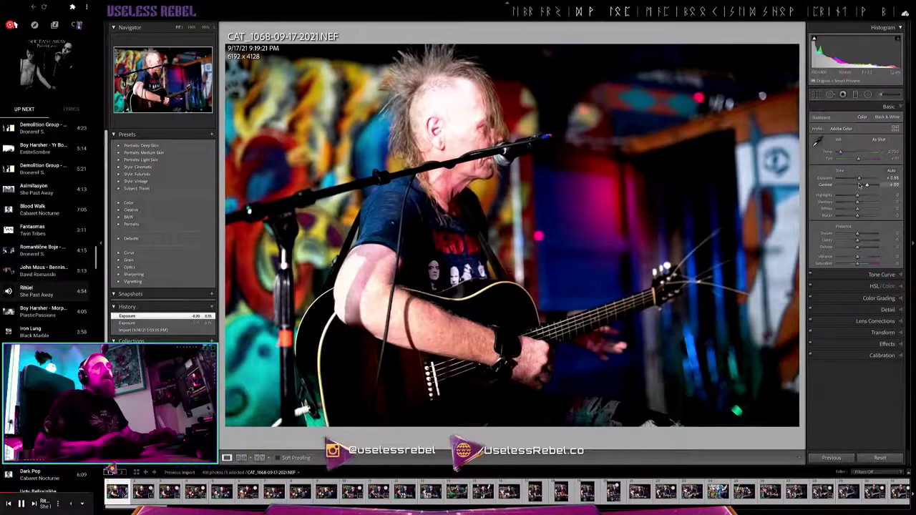
drag(863, 185, 863, 184)
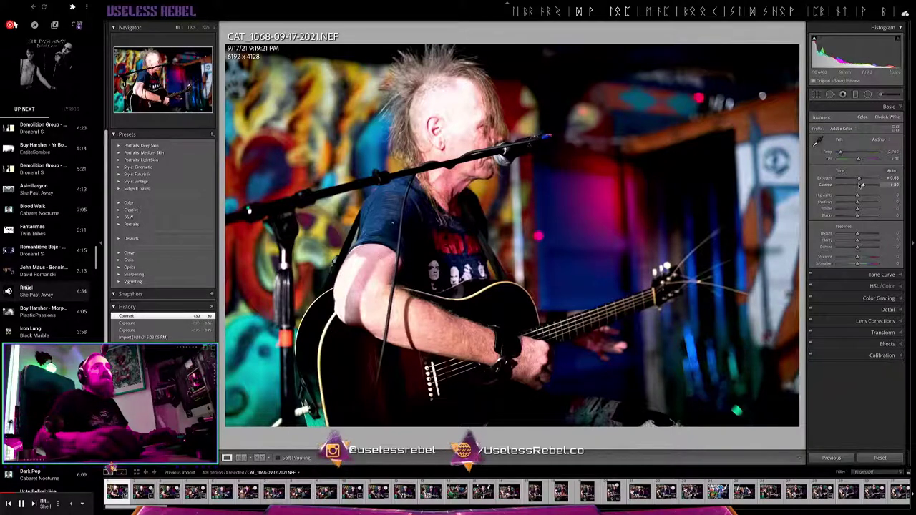
Set Highlights -23, Shadows +20, Whites about +13 and Texture +10 in the Basic panel
drag(858, 196, 853, 196)
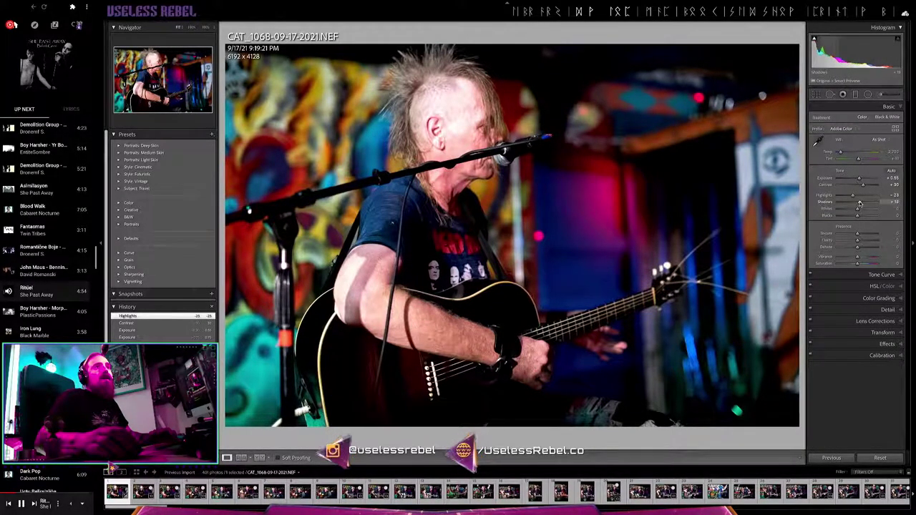
drag(860, 205, 861, 204)
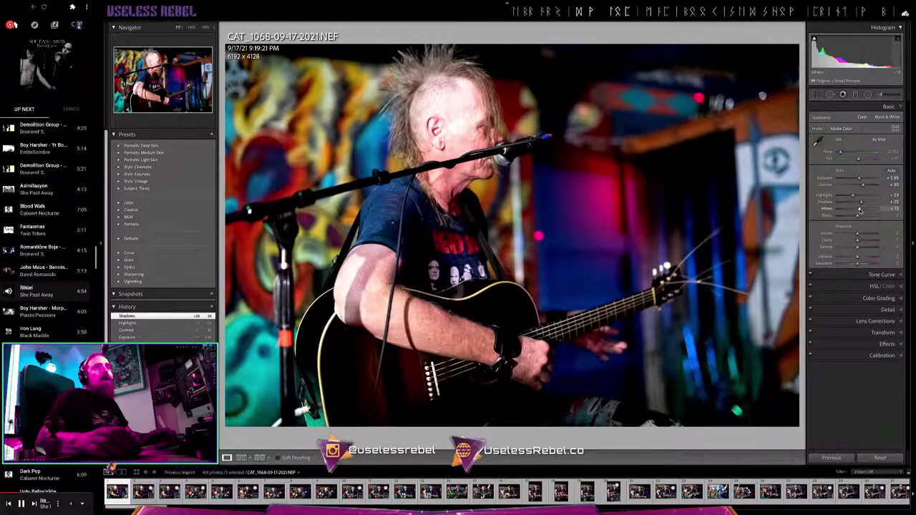
drag(859, 212, 857, 217)
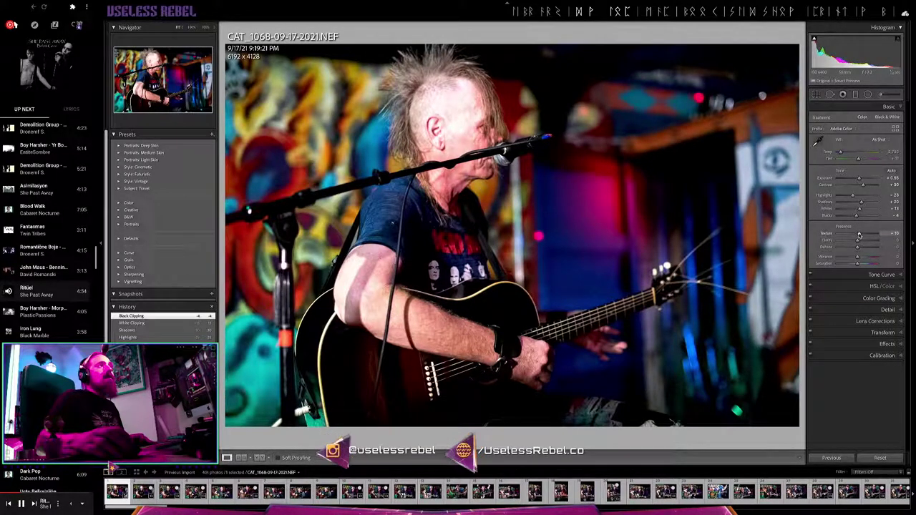
drag(859, 235, 861, 242)
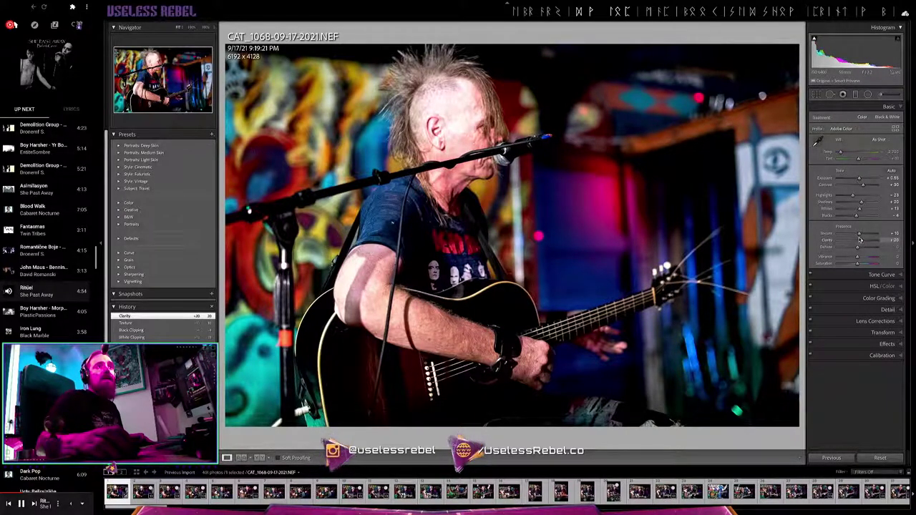
Apply the Adobe Vivid profile from the Adobe Raw group in the Profile Browser
click(896, 129)
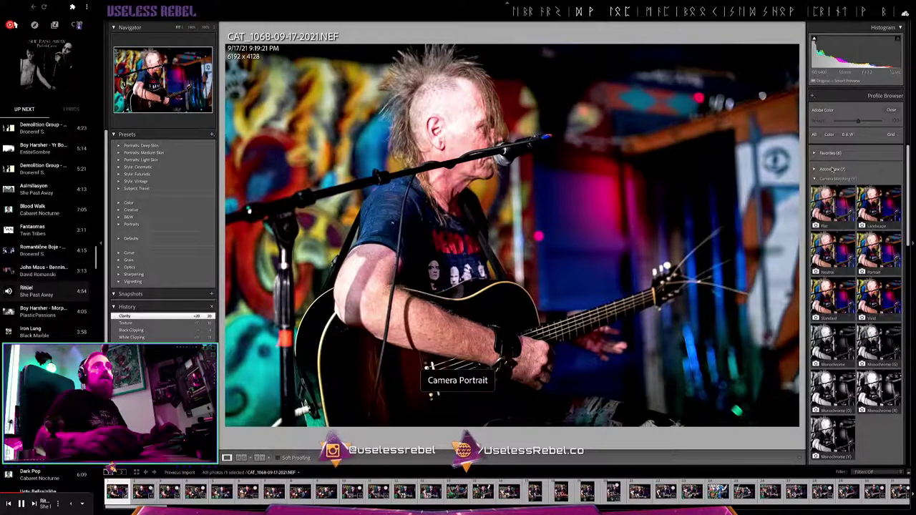
scroll(855, 294, down, 2)
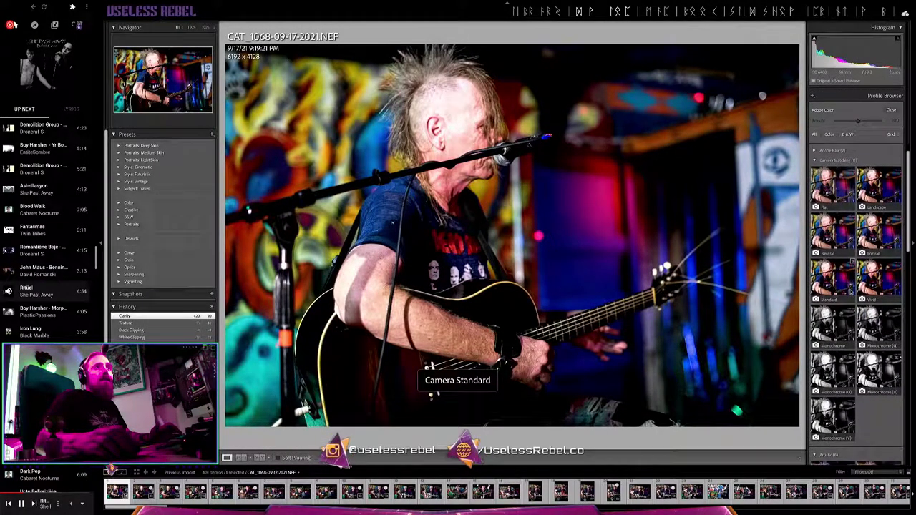
scroll(830, 215, up, 2)
click(815, 170)
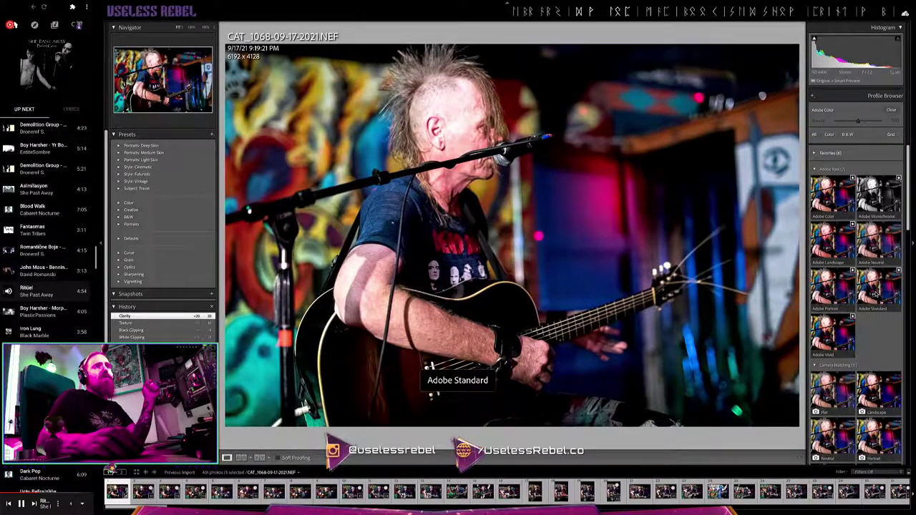
click(843, 336)
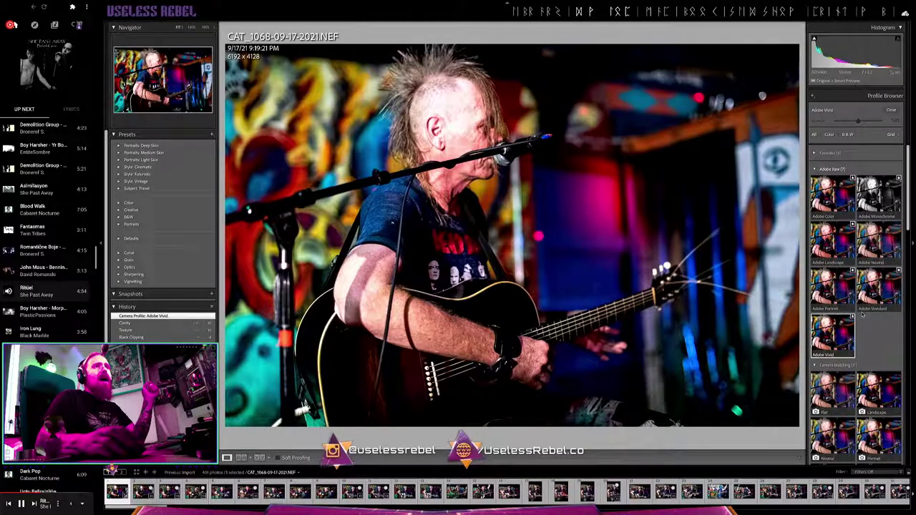
click(891, 111)
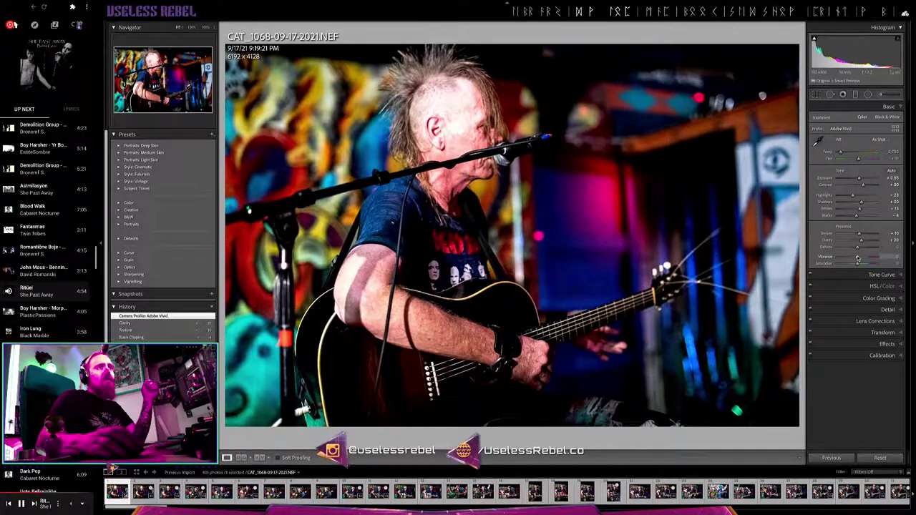
Raise Vibrance to about +6
drag(859, 256, 856, 264)
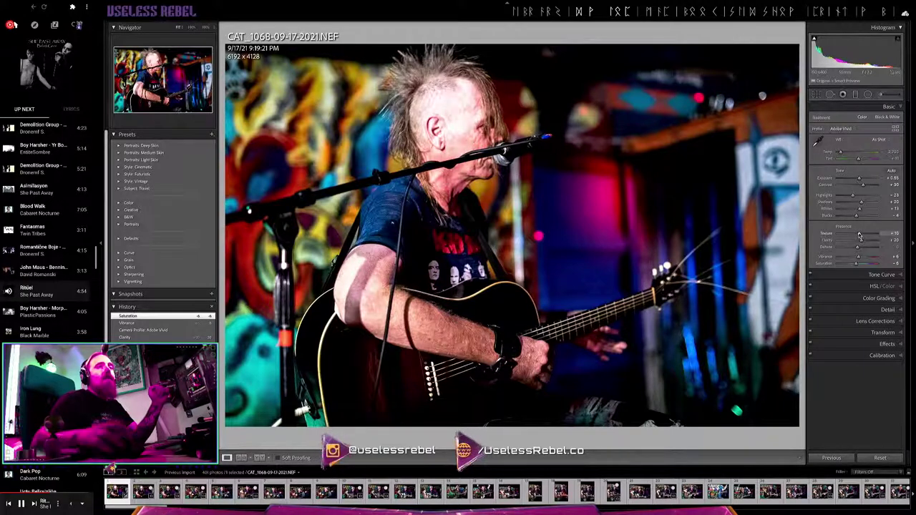
Apply the Medium Contrast tone curve, then raise its upper point and lift its lower point
click(856, 275)
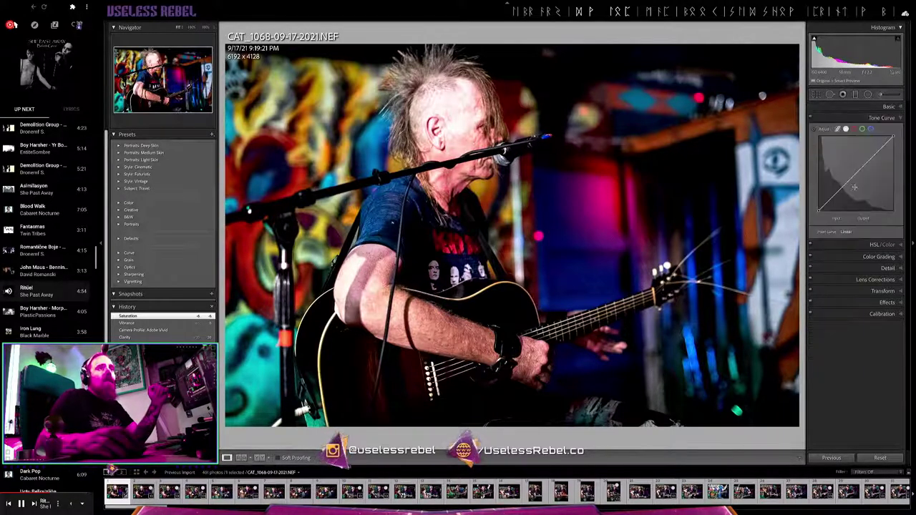
click(852, 232)
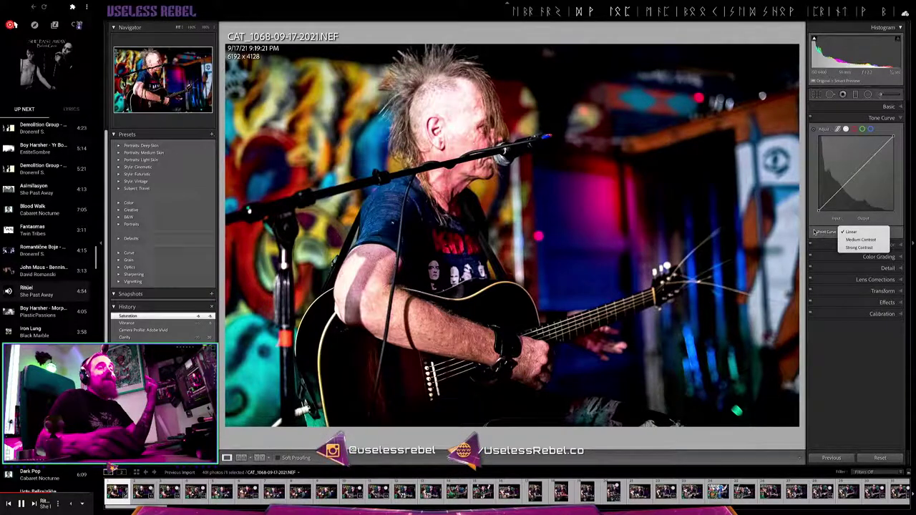
click(859, 241)
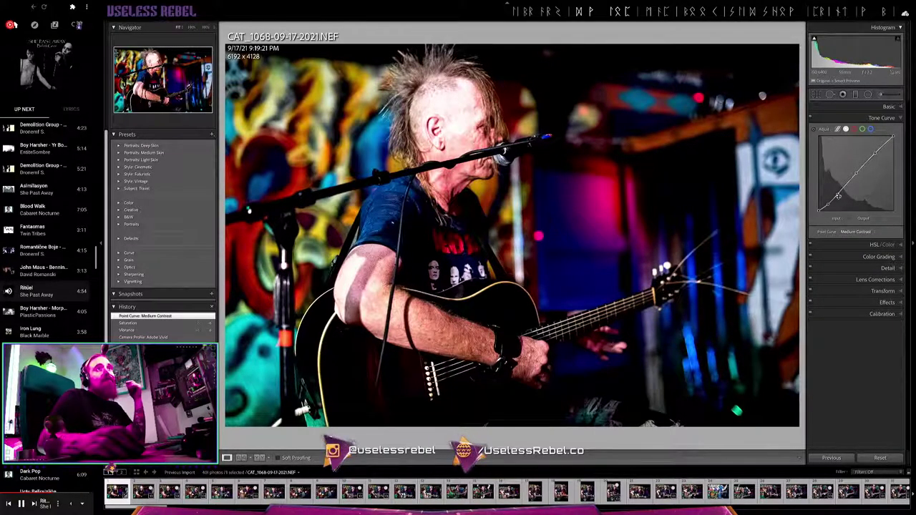
drag(874, 153, 873, 153)
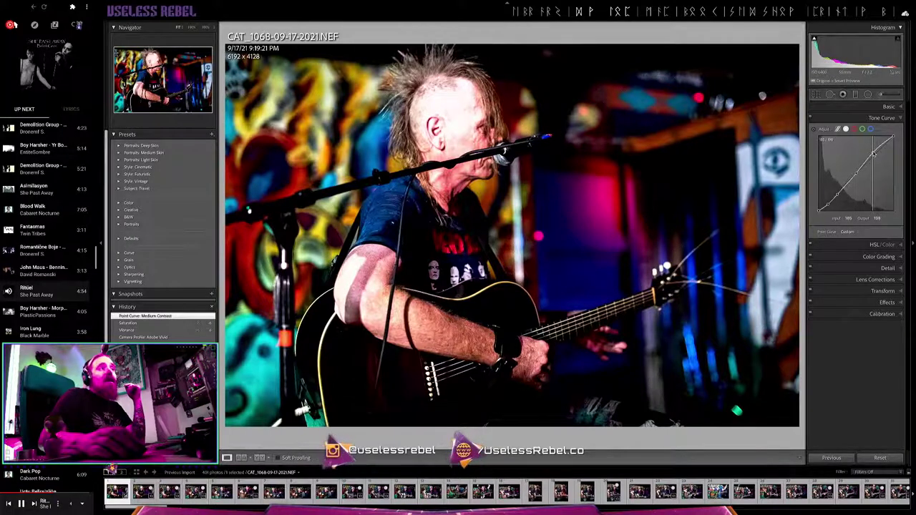
drag(874, 154, 875, 156)
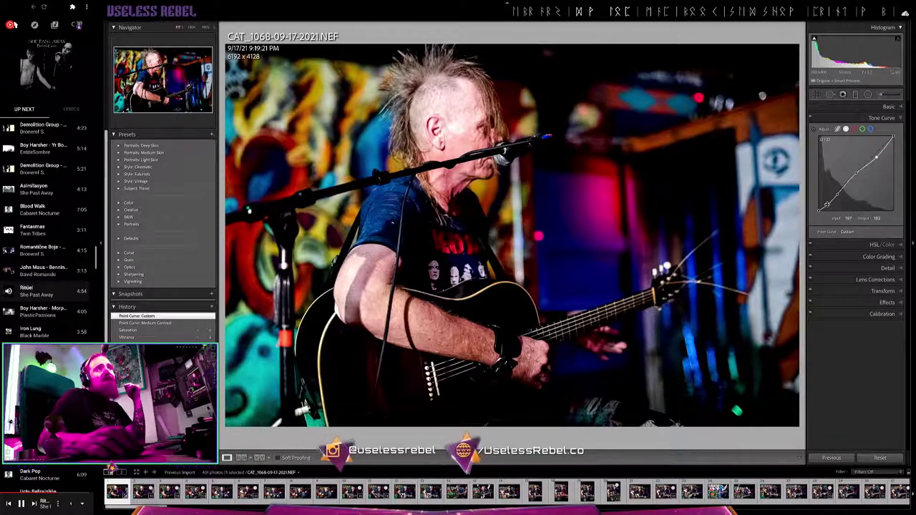
drag(828, 206, 826, 201)
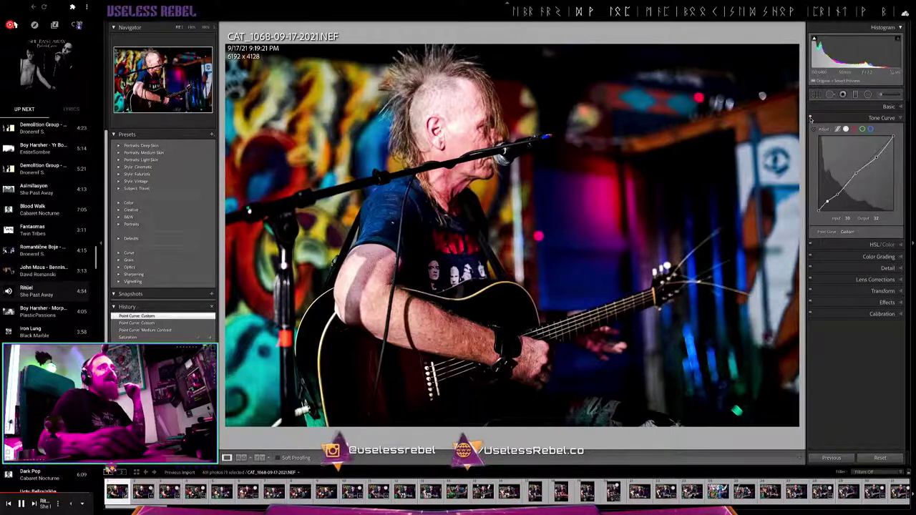
Toggle the tone curve off and on to compare, leave it on, and show HSL/Color
click(811, 118)
click(811, 118)
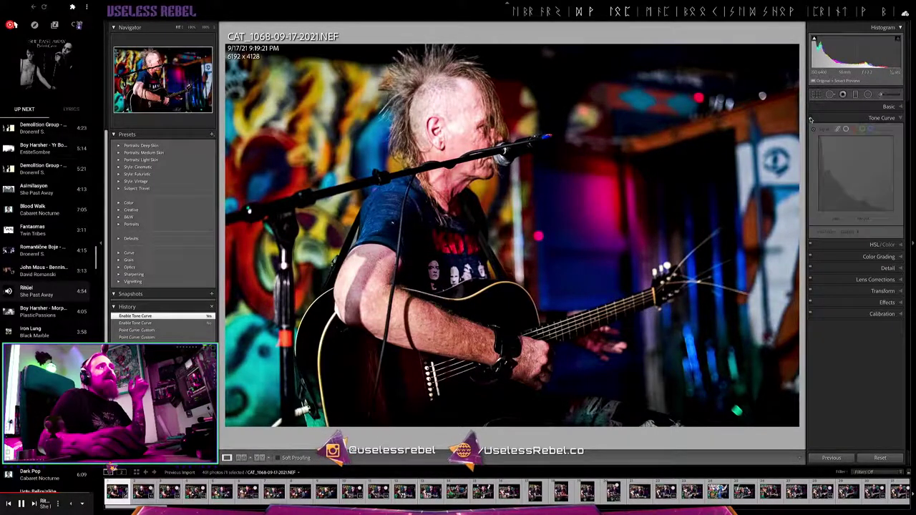
click(811, 119)
click(811, 119)
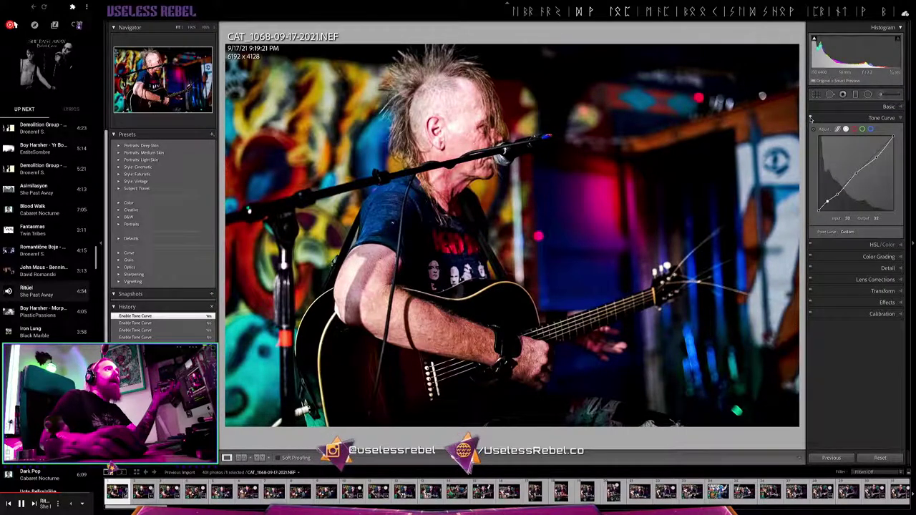
click(811, 119)
click(811, 118)
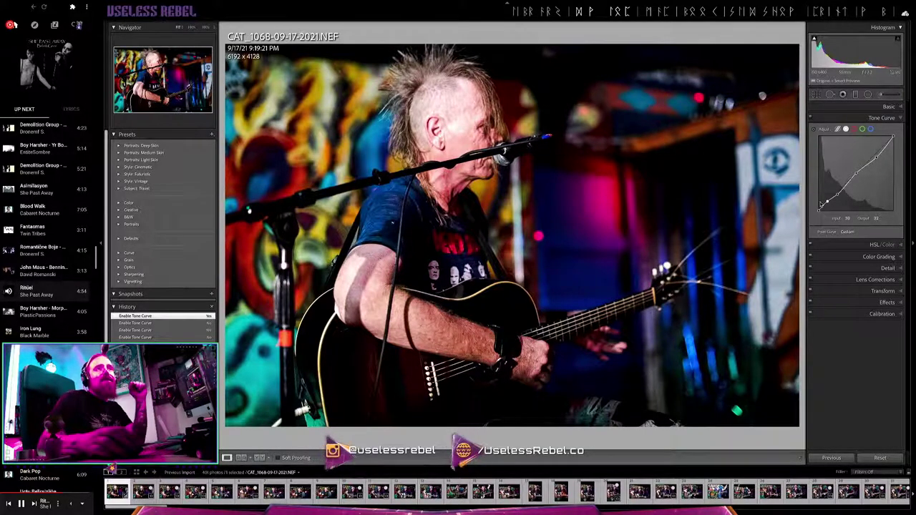
click(862, 246)
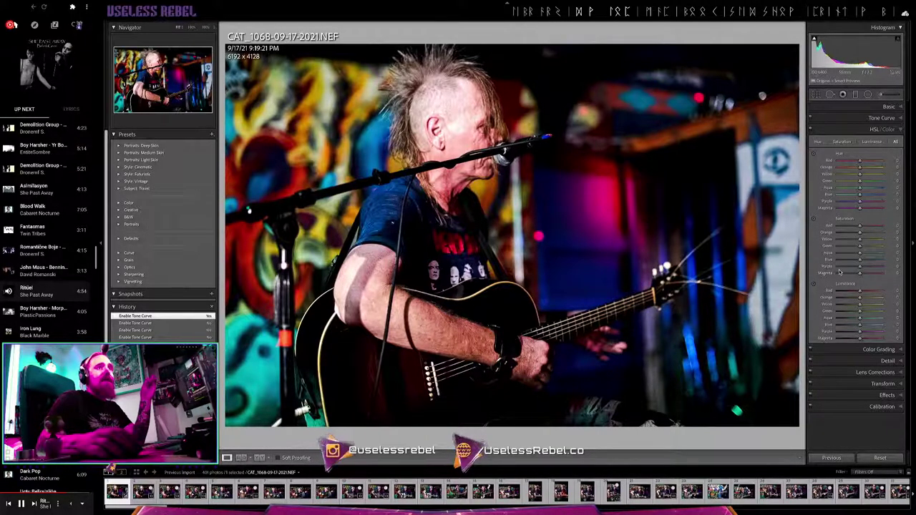
In Color Grading, tint the midtones with a hue of 99
click(864, 350)
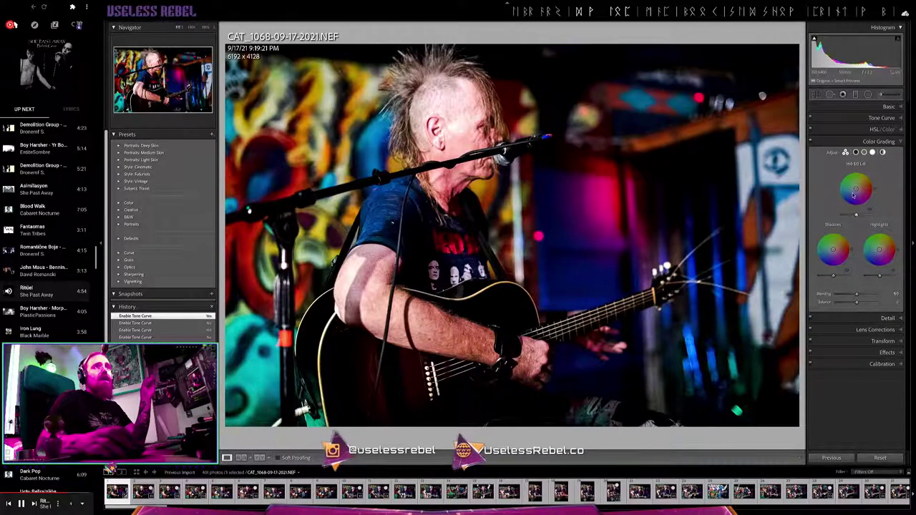
mouse_move(856, 189)
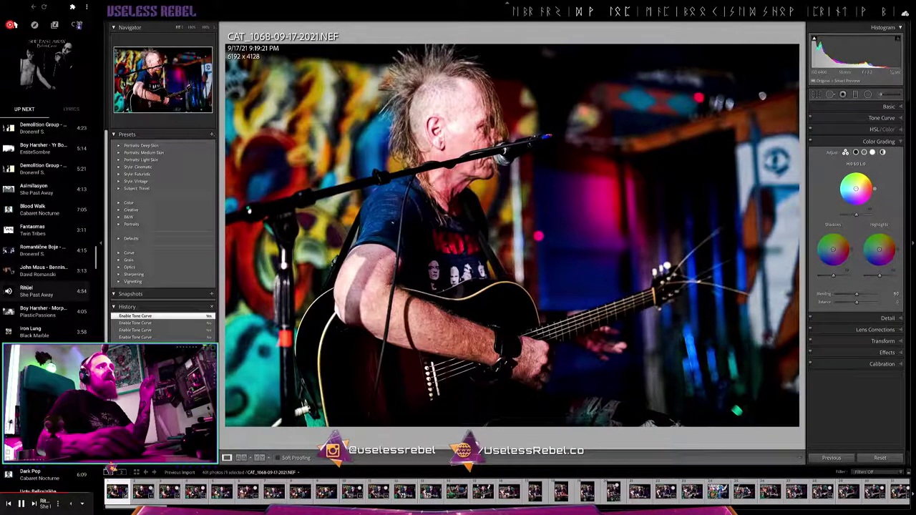
drag(856, 190, 862, 172)
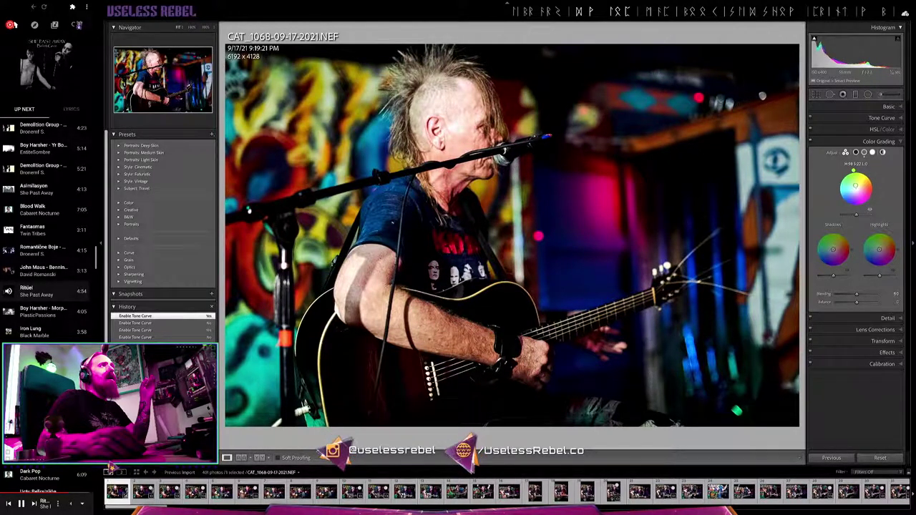
click(854, 187)
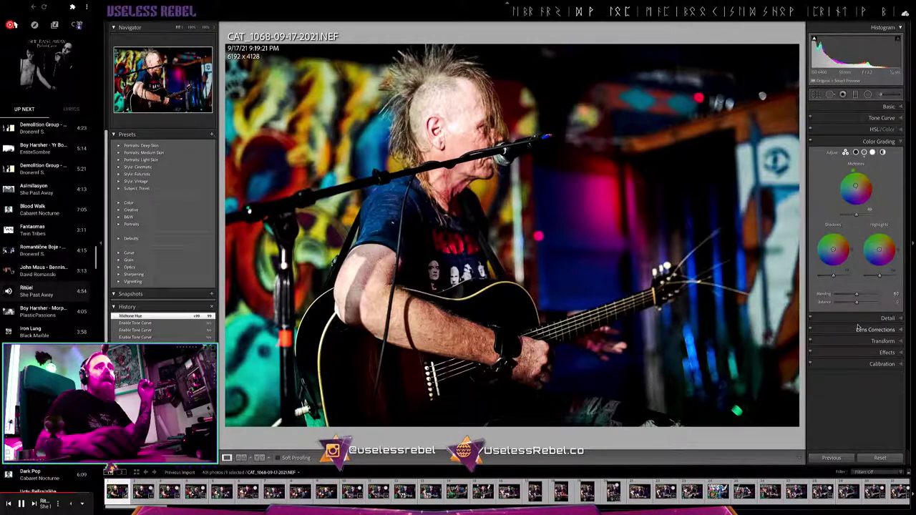
Set sharpening Amount 72, luminance noise reduction 10 and colour noise reduction 57
click(884, 318)
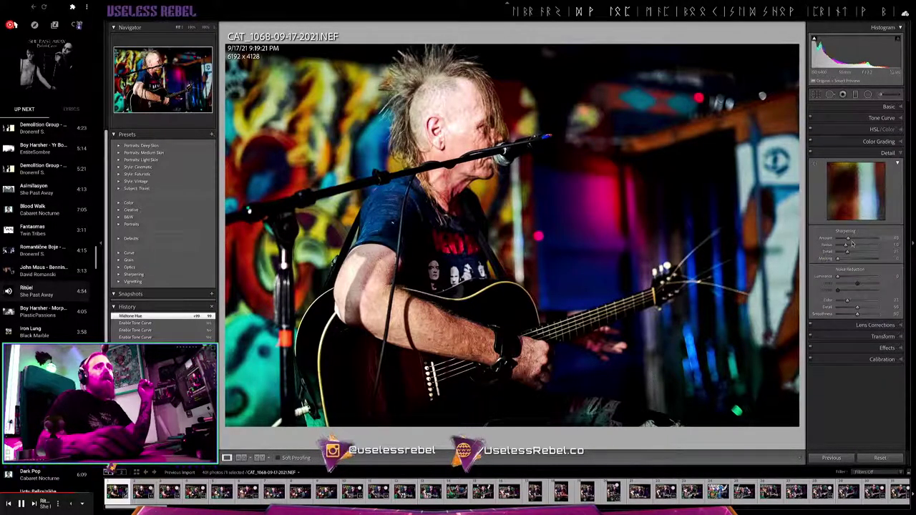
drag(847, 238, 856, 240)
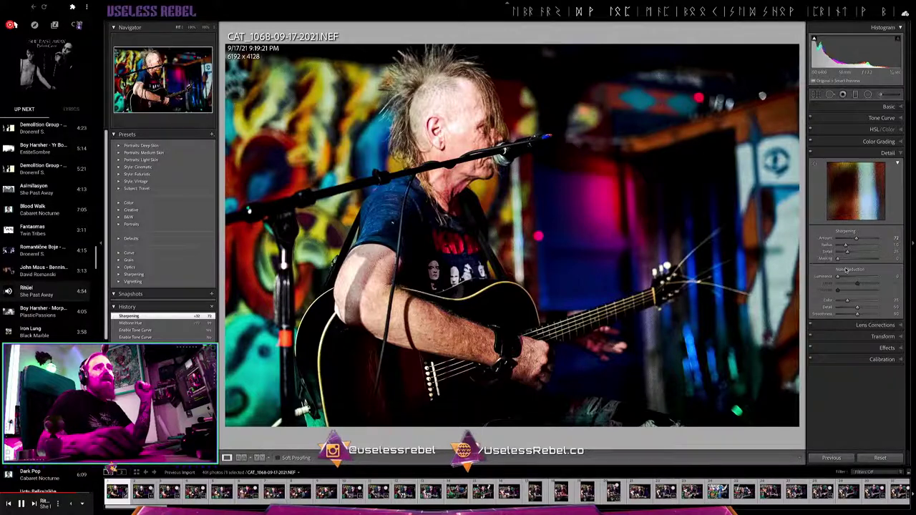
drag(839, 278, 839, 278)
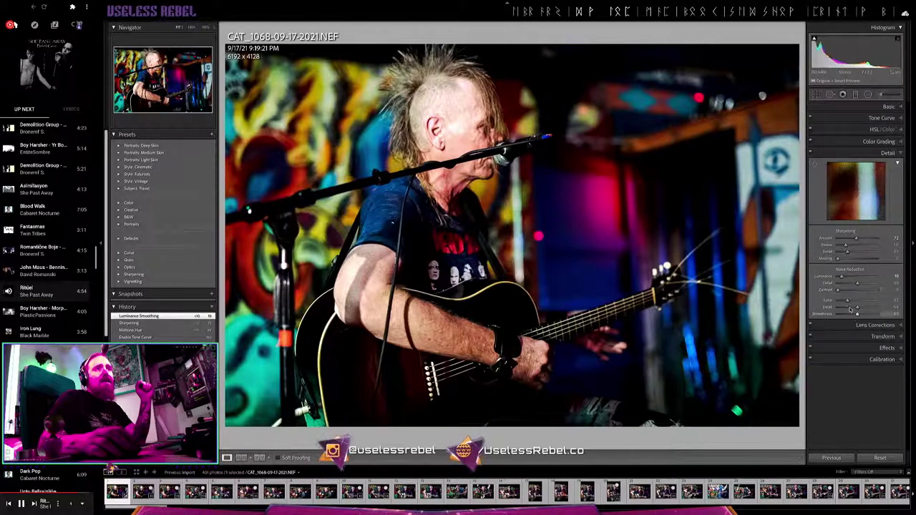
drag(849, 301, 860, 301)
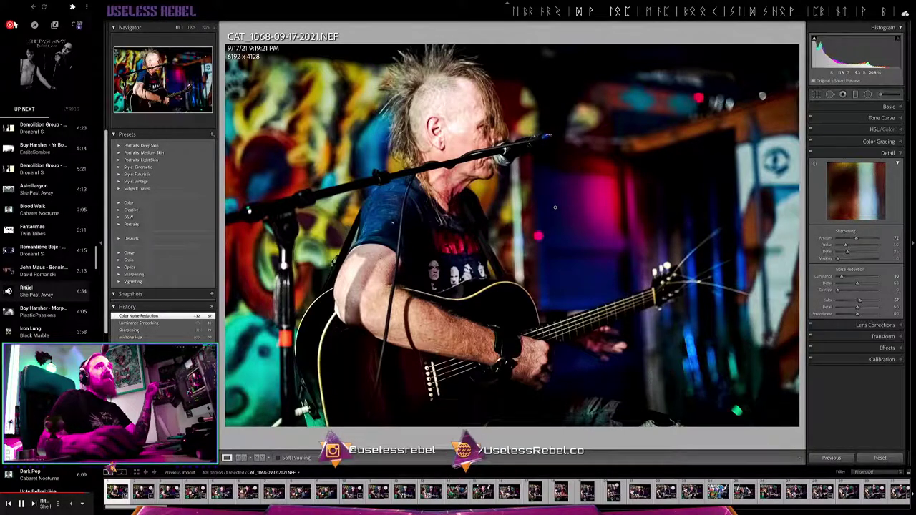
key(i)
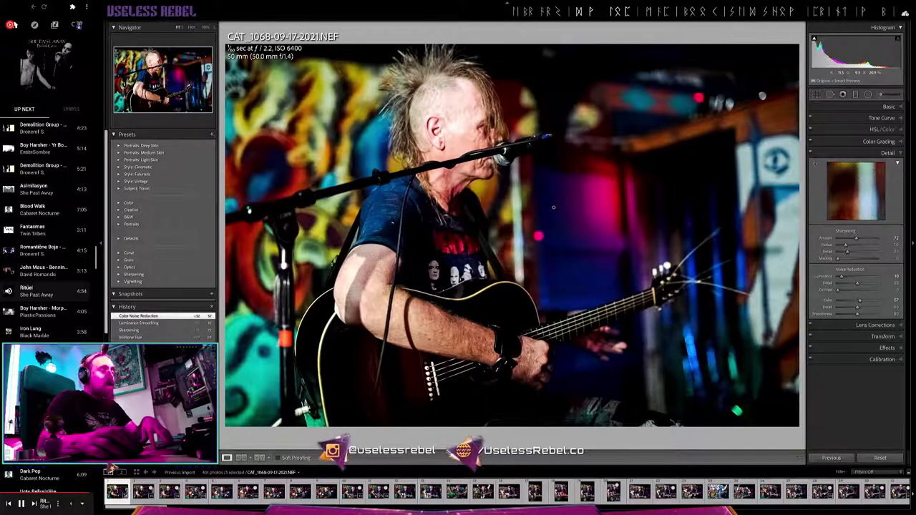
key(i)
key(i)
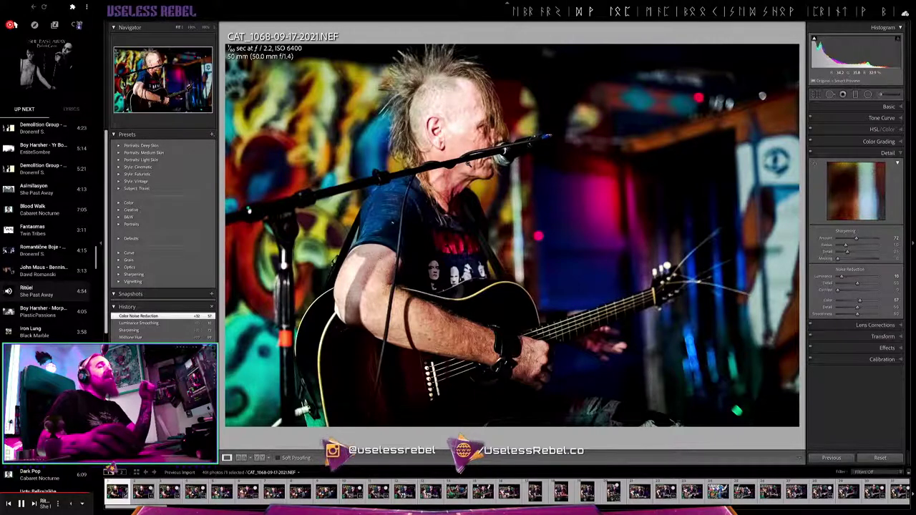
Enable Remove Chromatic Aberration and leave lens profile corrections off after comparing on and off
click(877, 325)
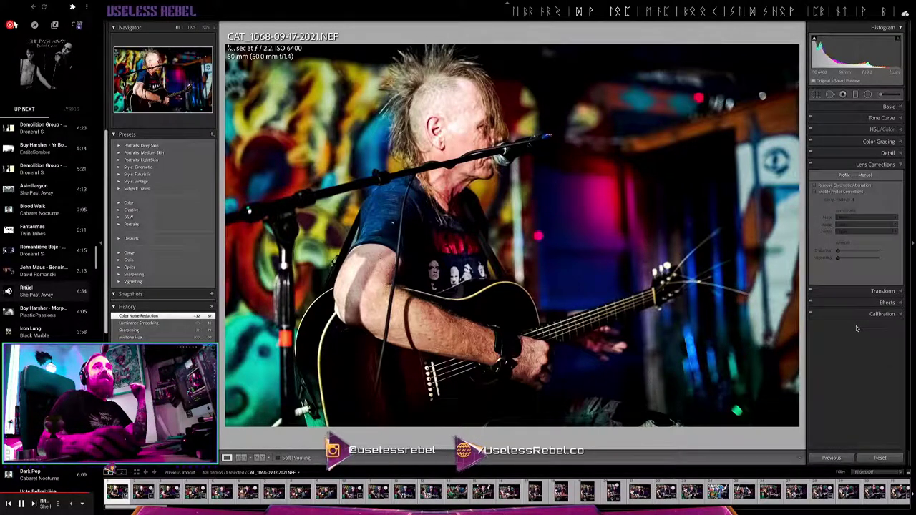
click(814, 185)
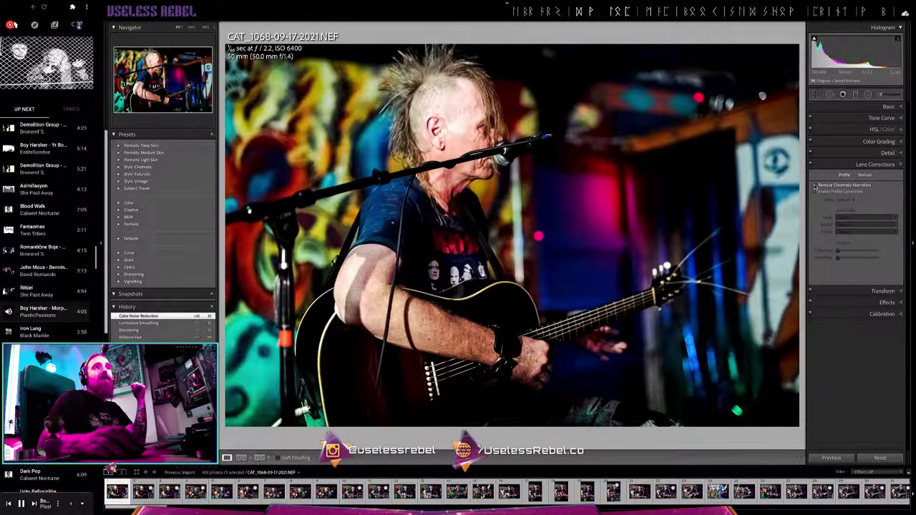
click(814, 192)
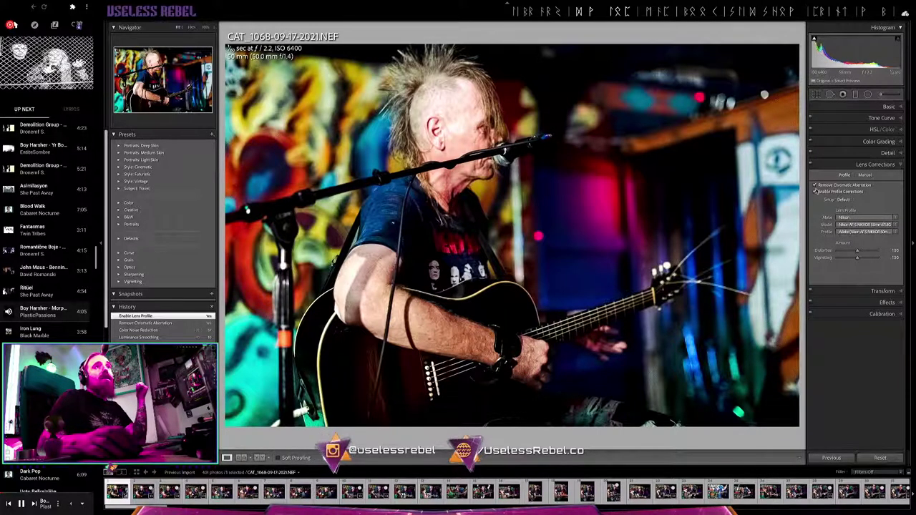
click(814, 191)
click(813, 192)
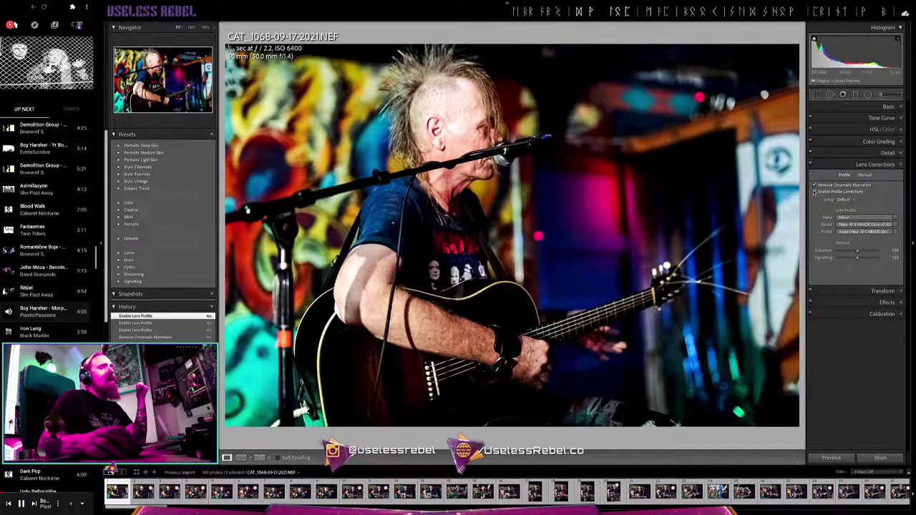
click(814, 192)
click(814, 192)
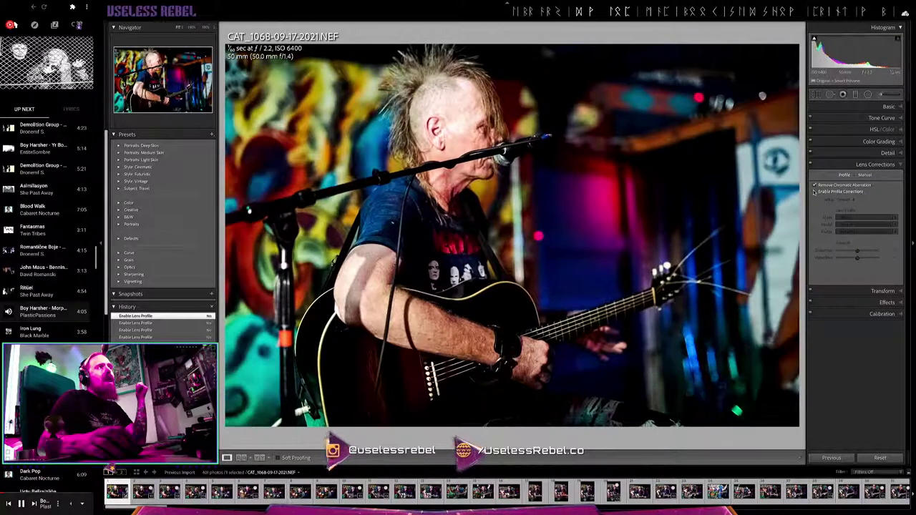
click(814, 191)
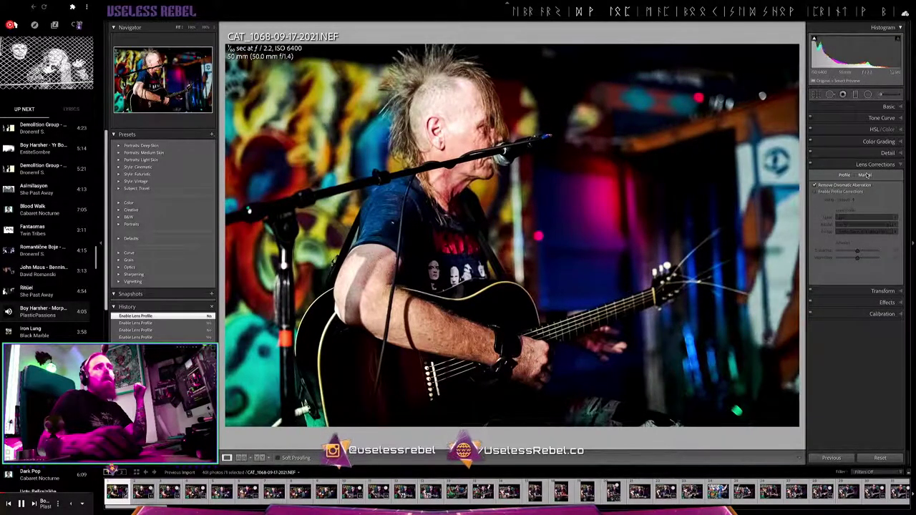
click(882, 290)
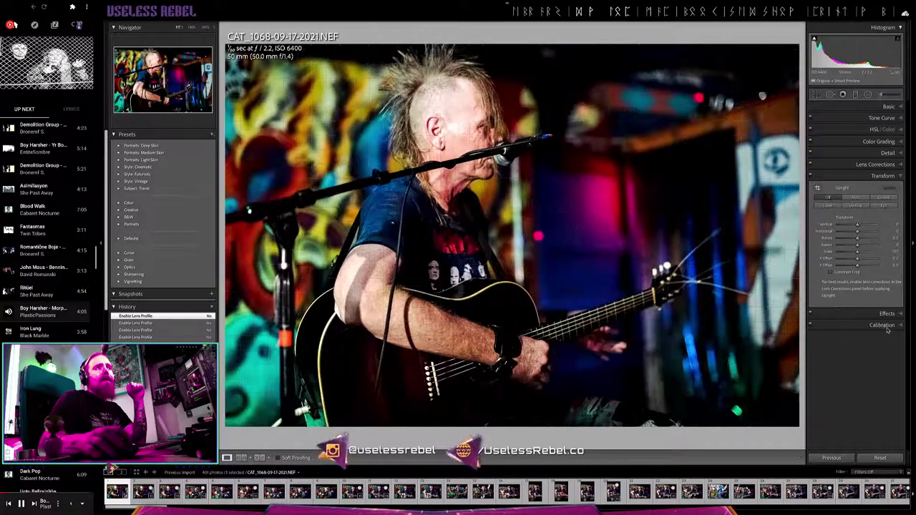
click(882, 315)
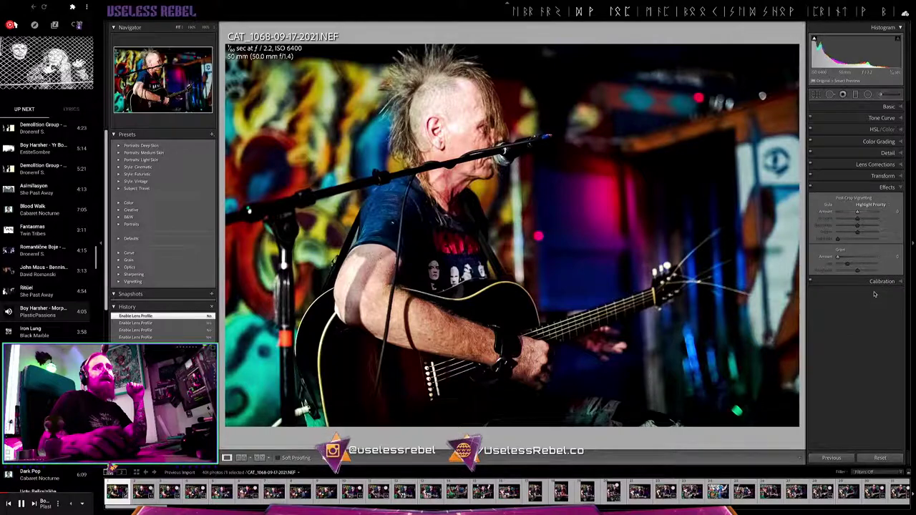
Copy all of CAT_1068's develop settings via Copy Settings (Ctrl+Shift+C)
click(888, 106)
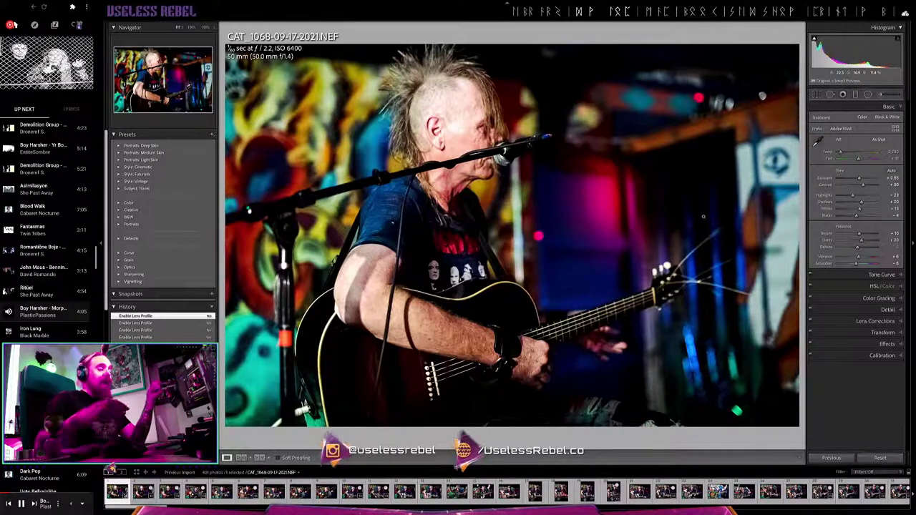
key(ctrl+shift+c)
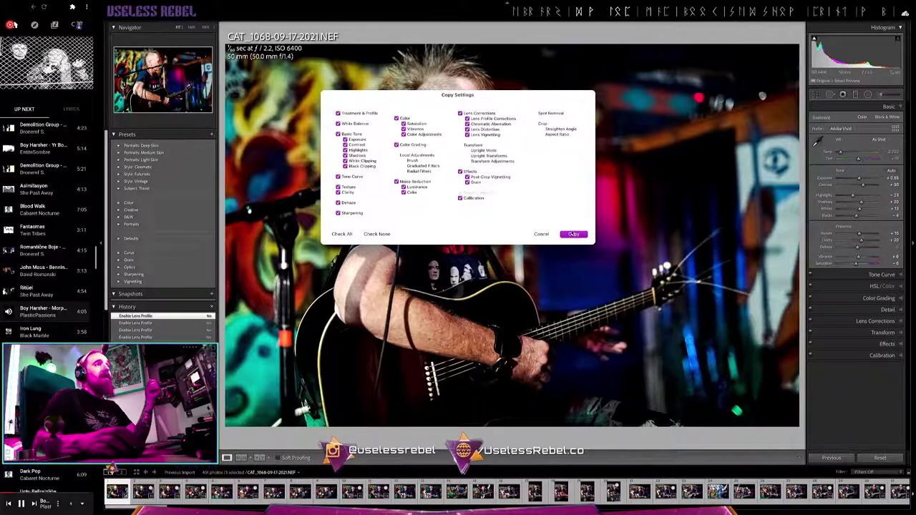
click(573, 234)
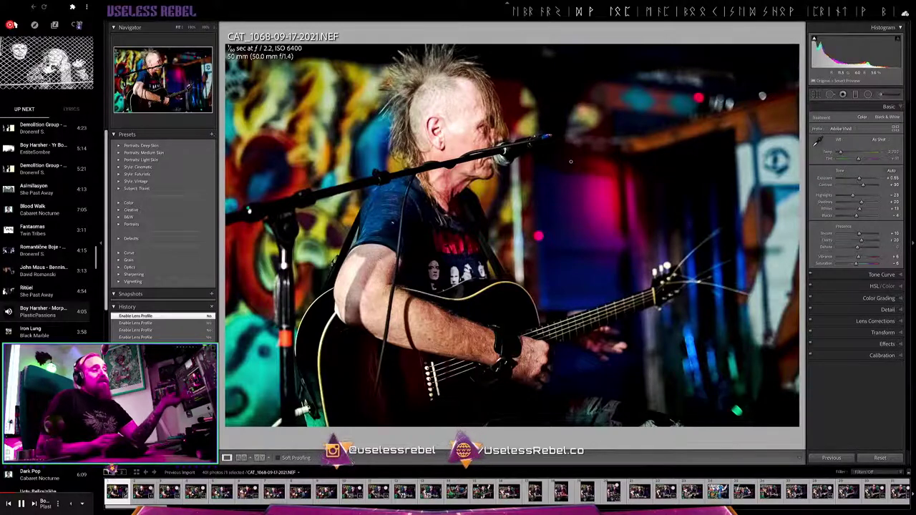
Paste the copied settings onto CAT_1070, CAT_1071 and CAT_1073 with Ctrl+Shift+V
key(Right)
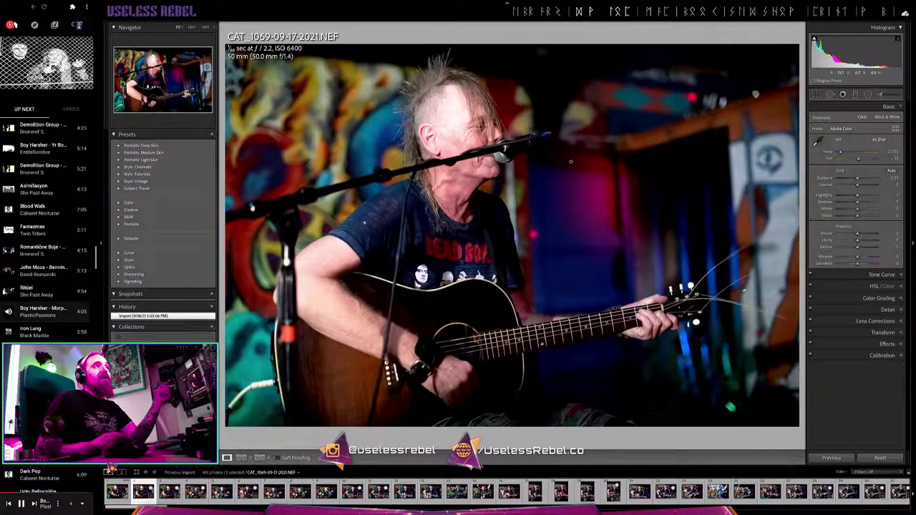
key(Right)
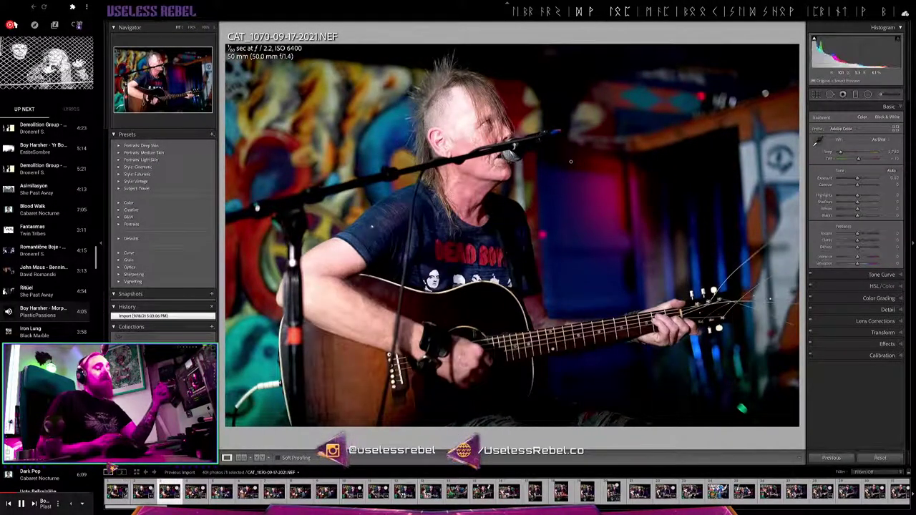
key(ctrl+shift+v)
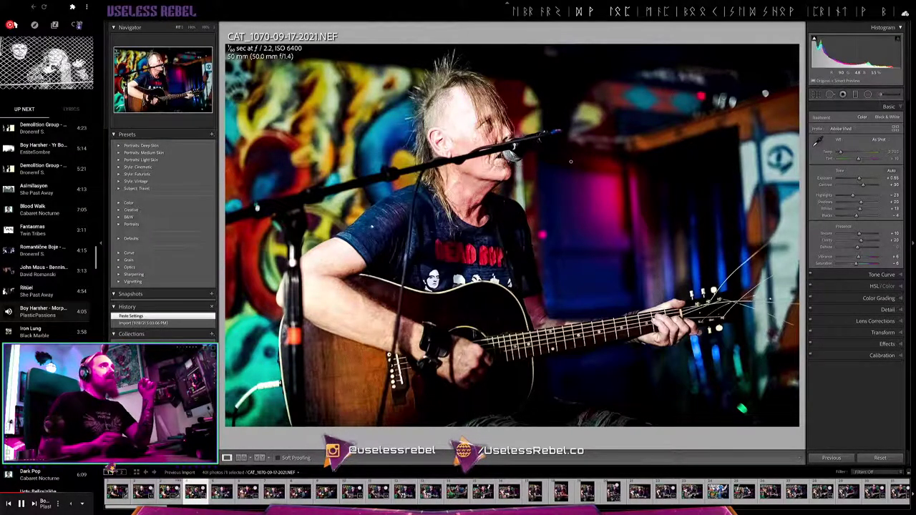
key(Right)
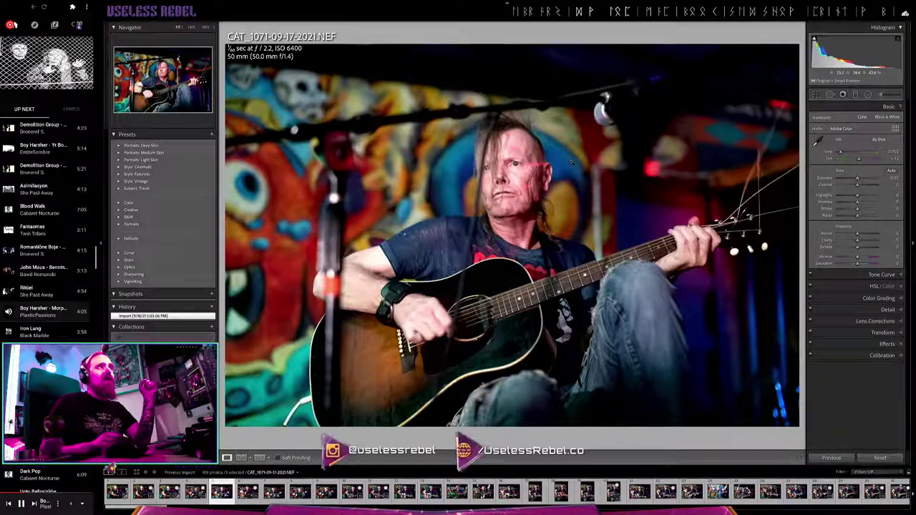
key(Right)
key(Left)
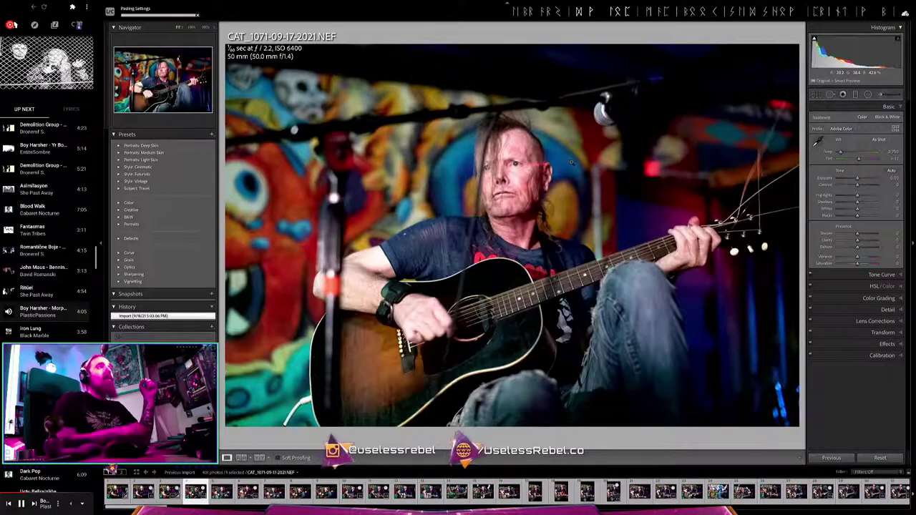
key(ctrl+shift+v)
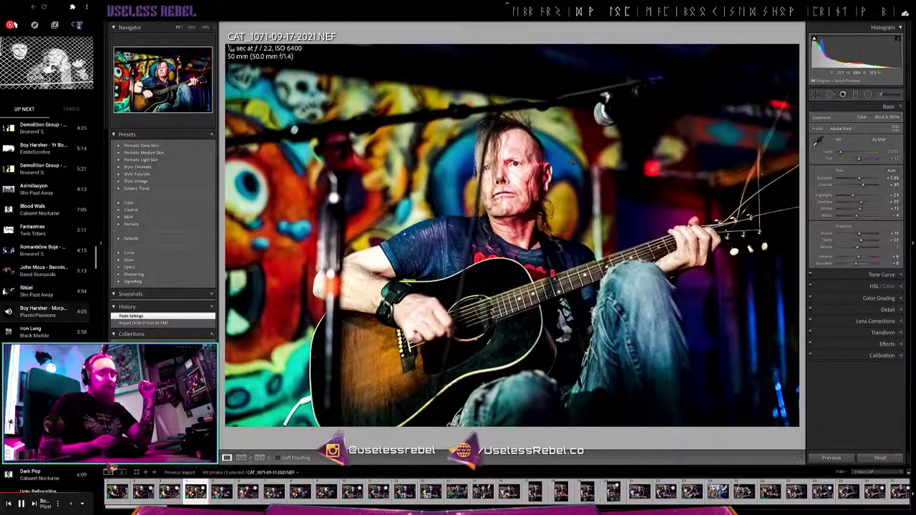
key(Right)
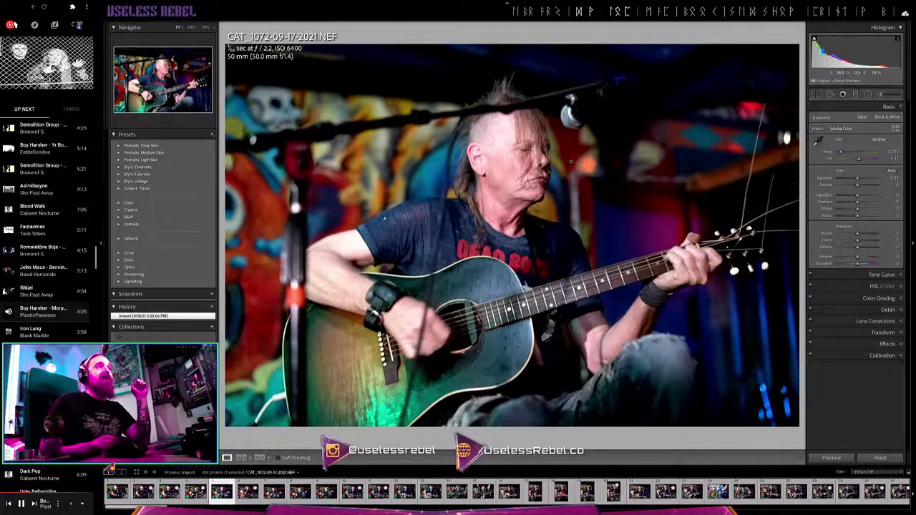
key(Right)
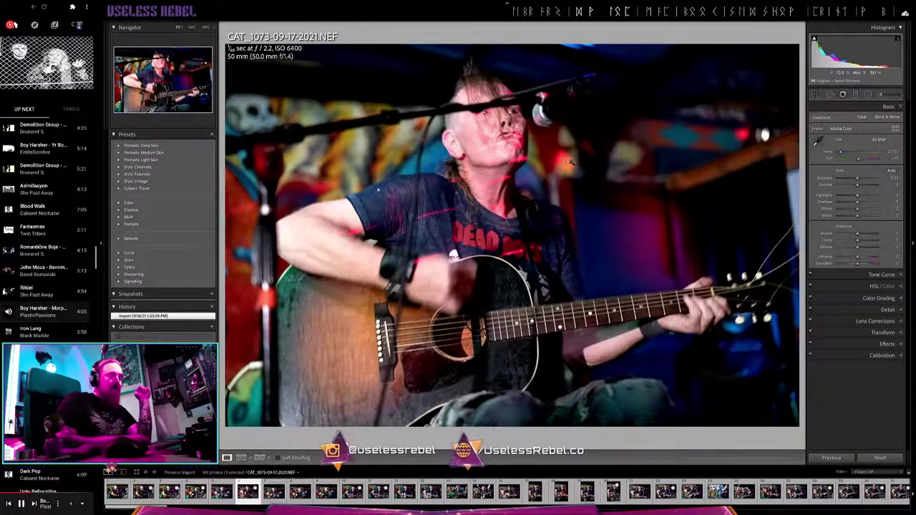
key(ctrl+shift+v)
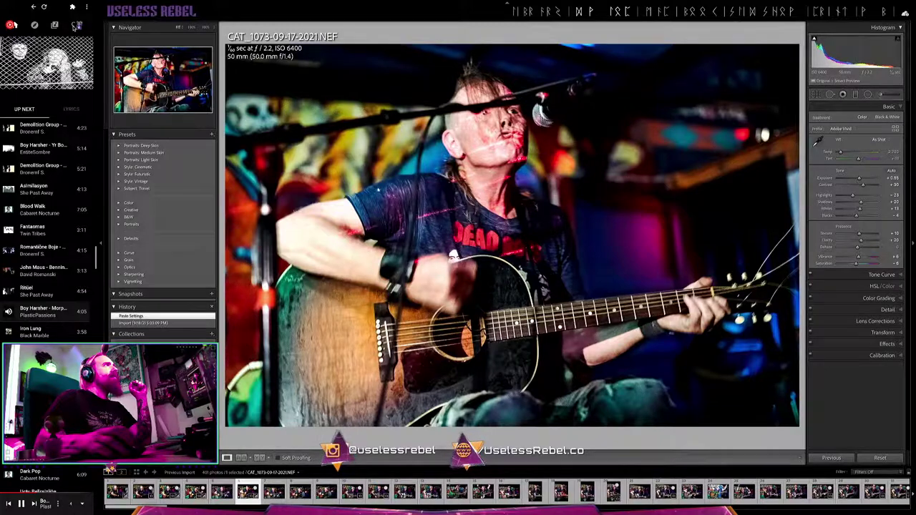
Search YouTube Music for Joe Buck Yourself and open the artist page
click(76, 26)
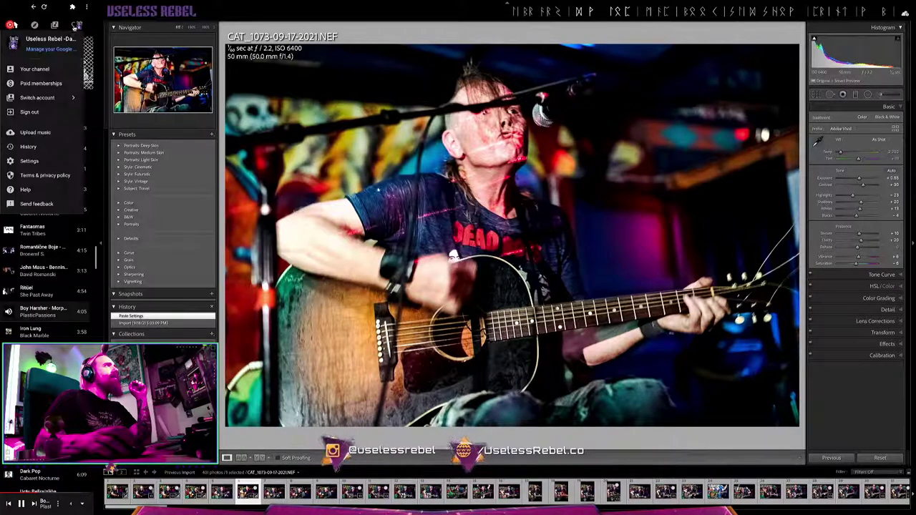
click(68, 25)
click(66, 23)
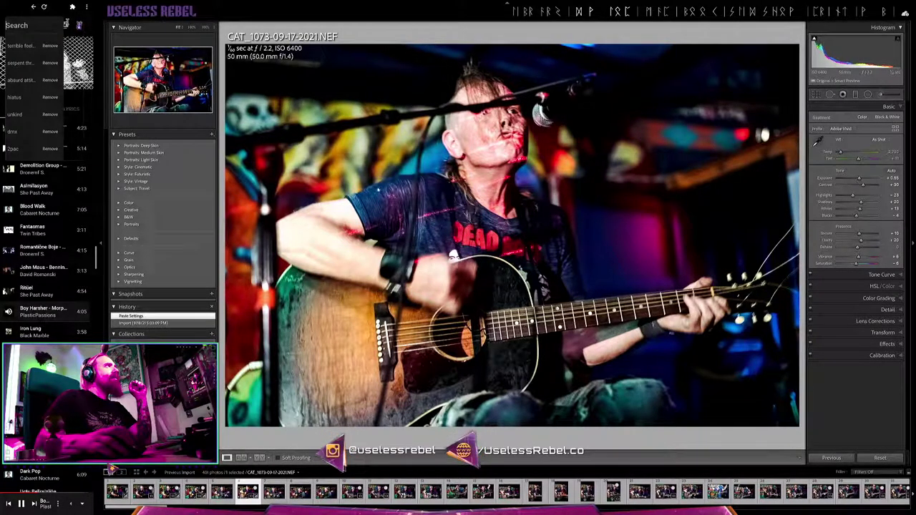
text(jo)
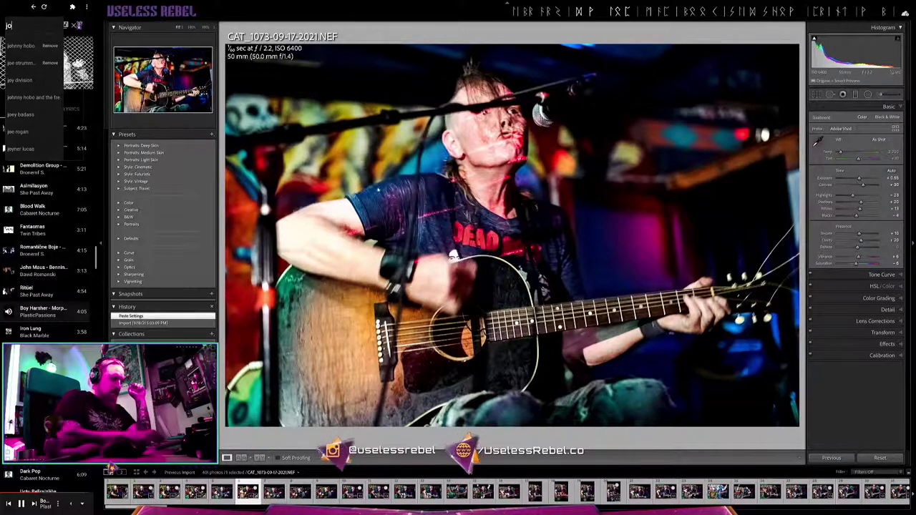
text(e buc)
text(k)
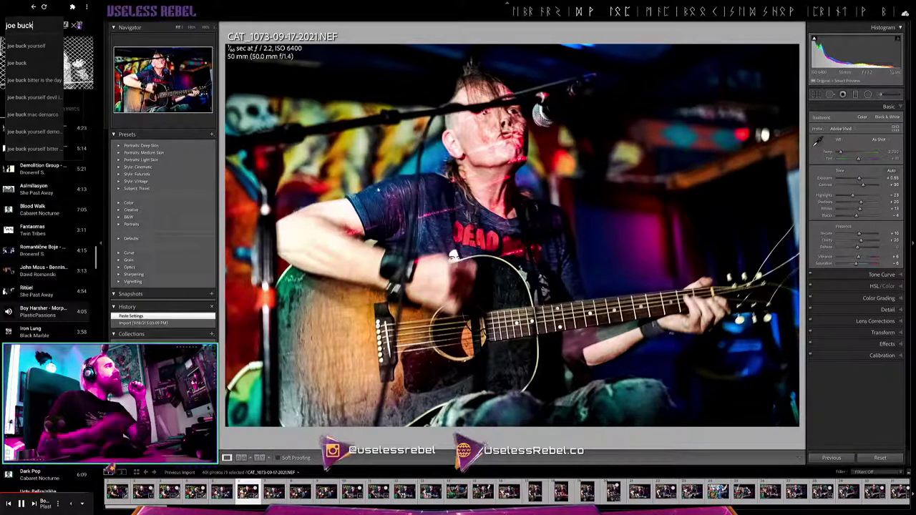
key(Down)
key(Return)
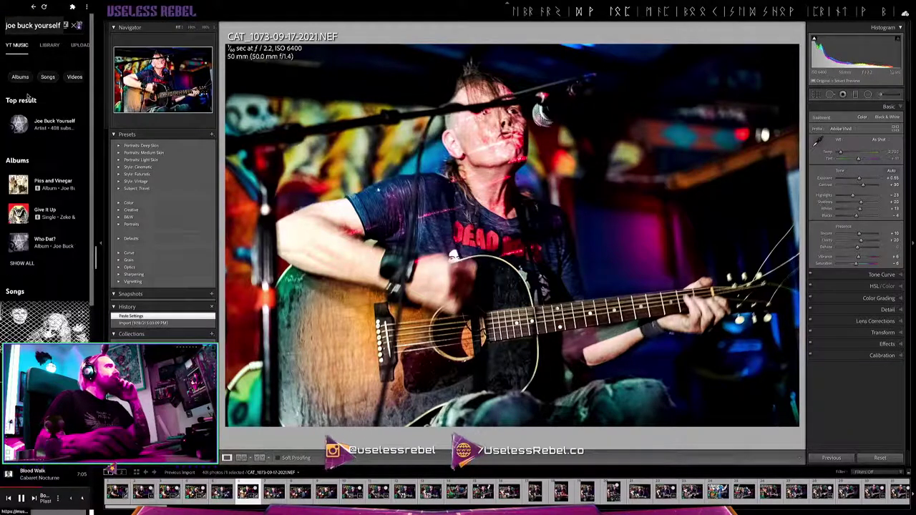
click(38, 121)
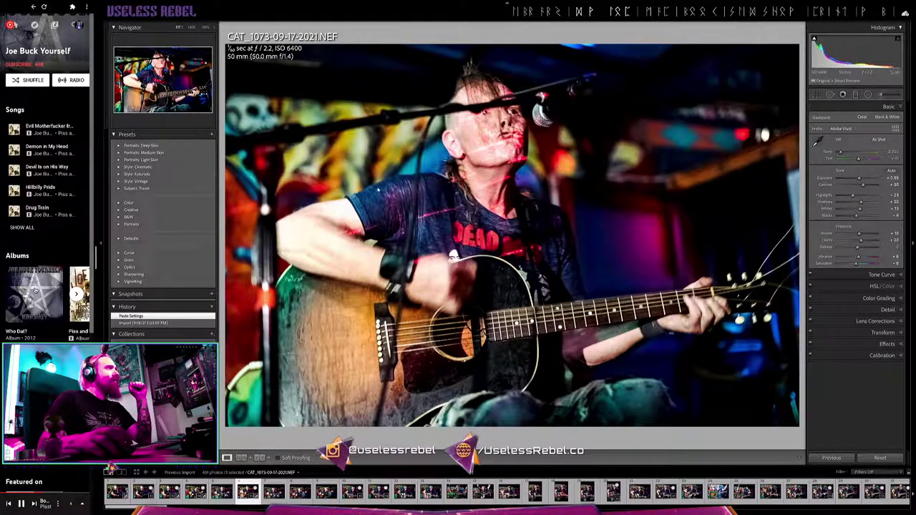
Play the Piss and Vinegar album from the Albums carousel and browse the Up Next queue
click(76, 294)
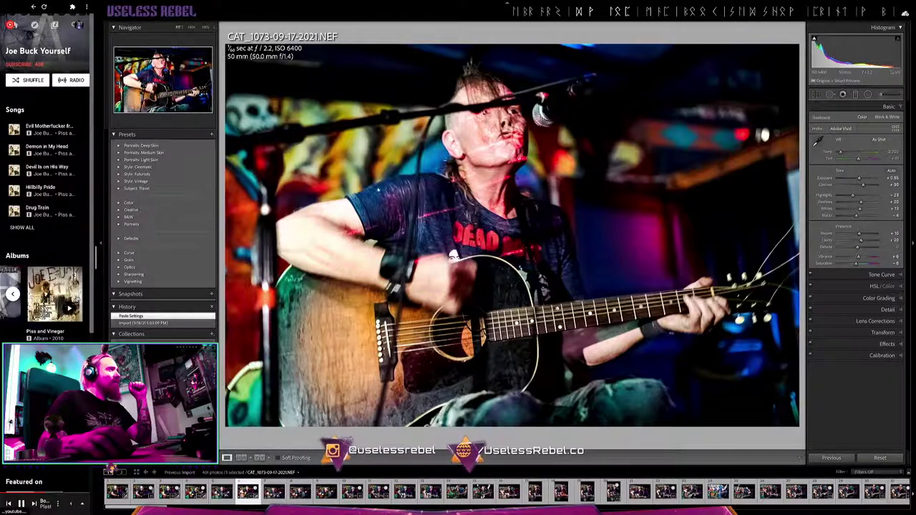
click(13, 293)
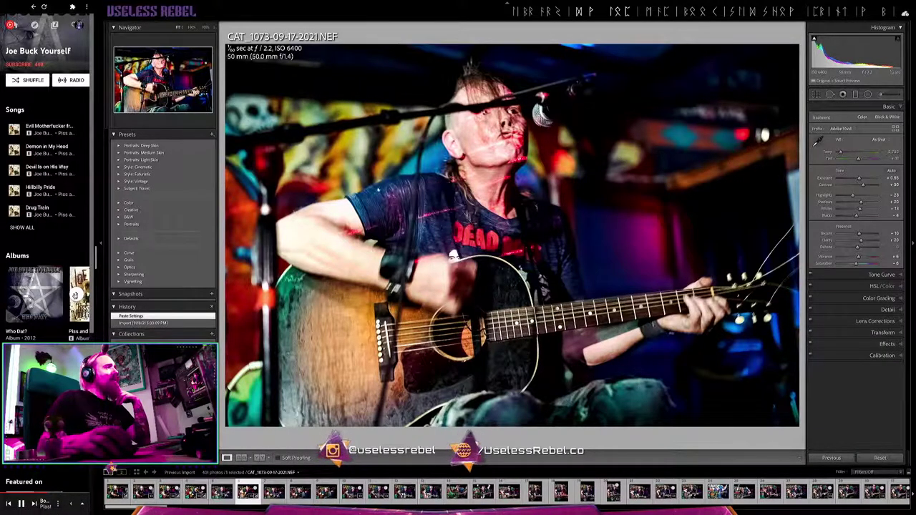
click(74, 293)
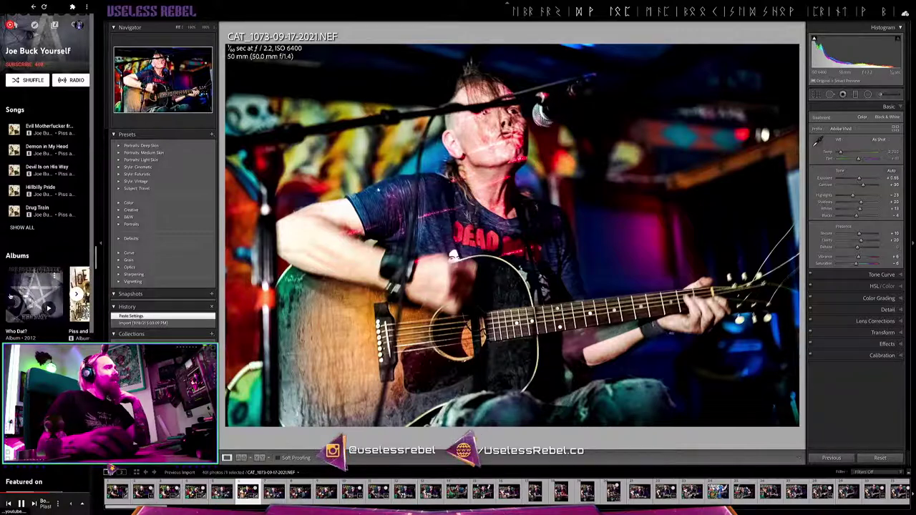
mouse_move(54, 294)
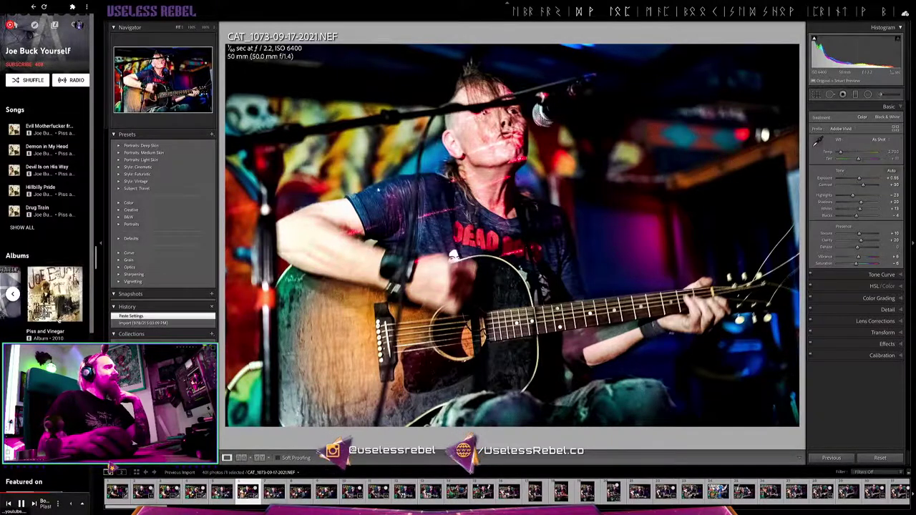
click(70, 308)
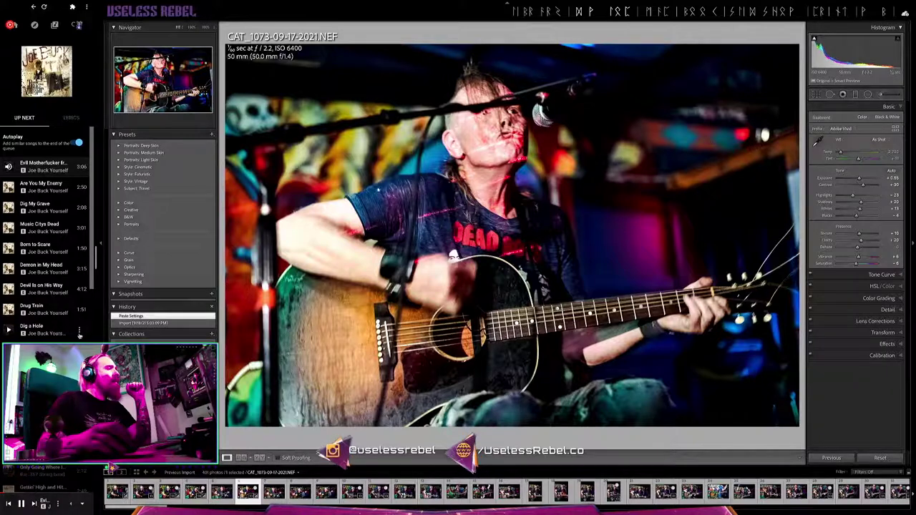
scroll(45, 236, down, 1)
scroll(45, 236, down, 1)
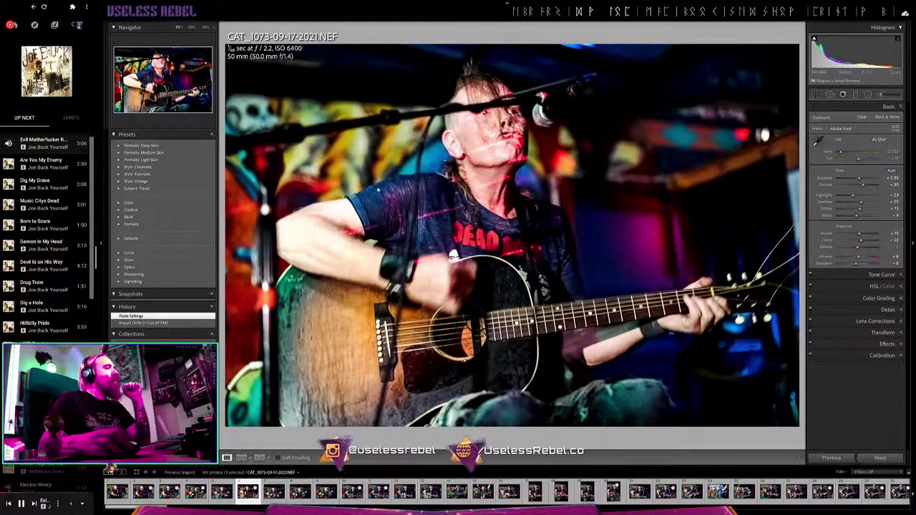
scroll(45, 236, down, 1)
scroll(45, 237, up, 3)
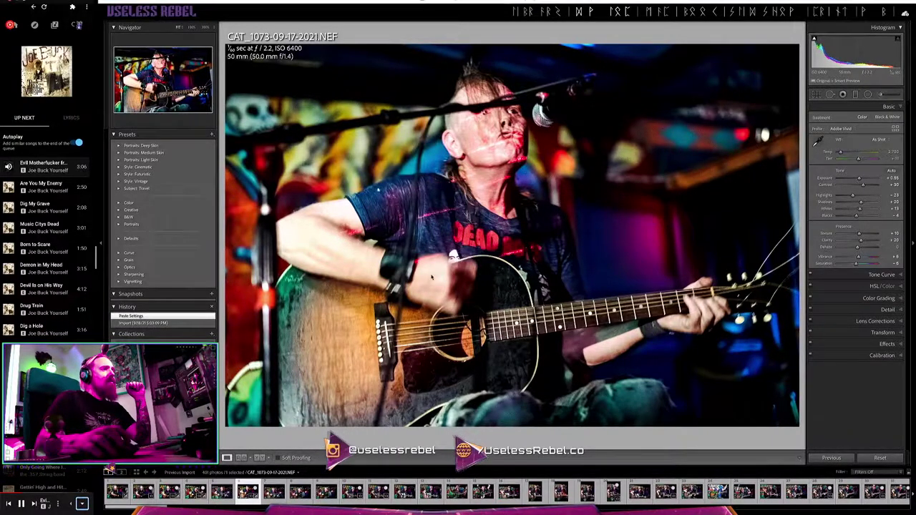
Show only Quick Collection photos, open CAT_1073 in Develop and lower exposure to +0.45
click(412, 471)
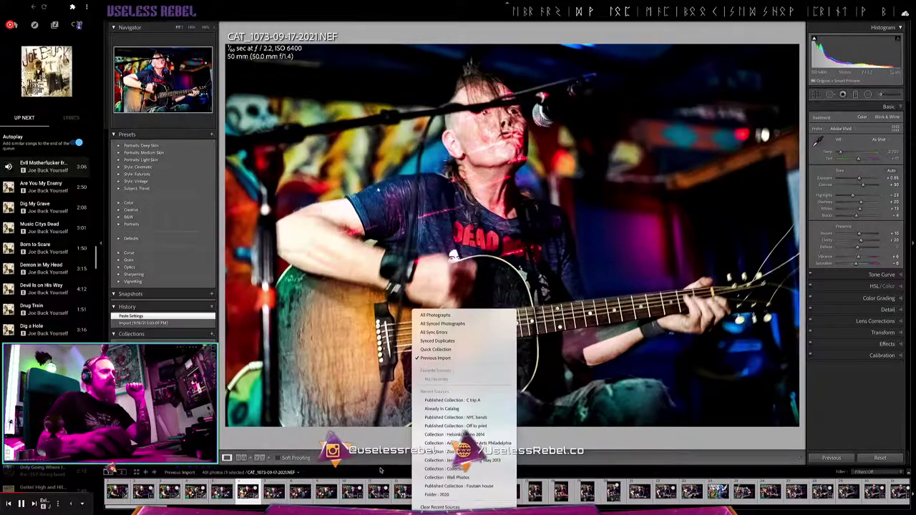
click(382, 470)
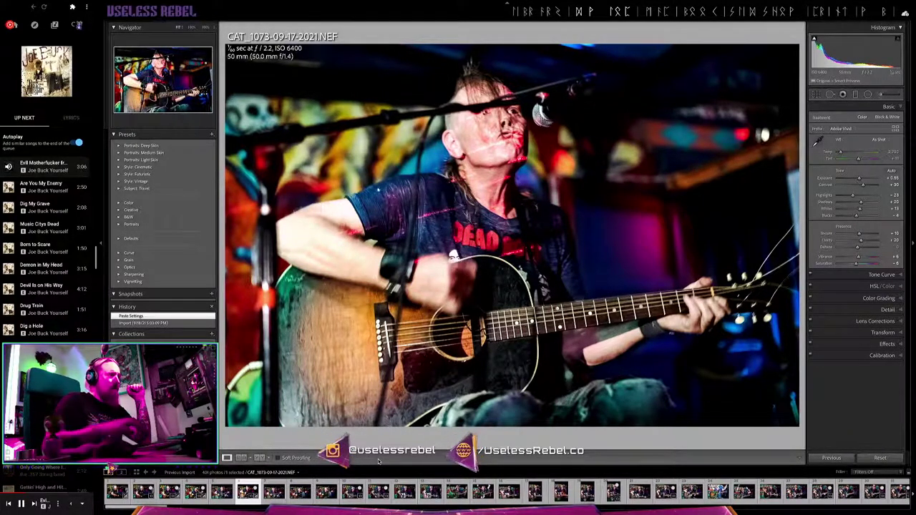
key(g)
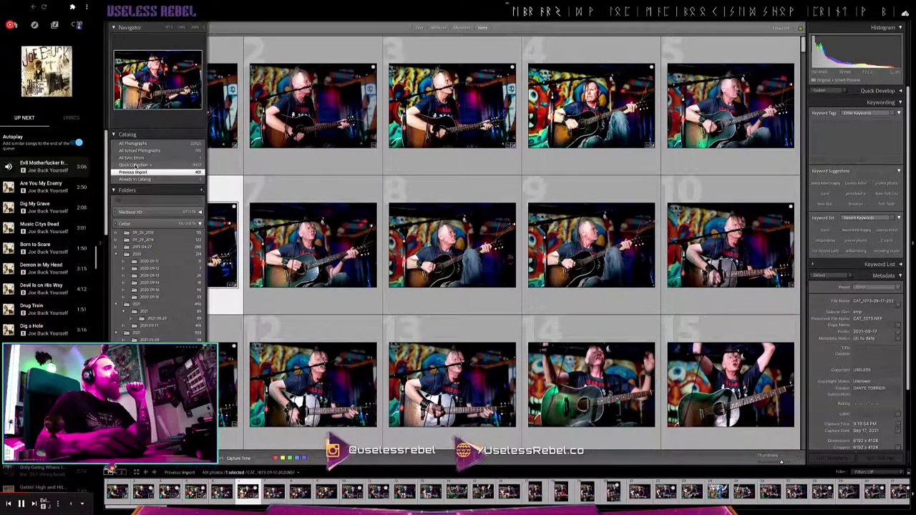
click(133, 165)
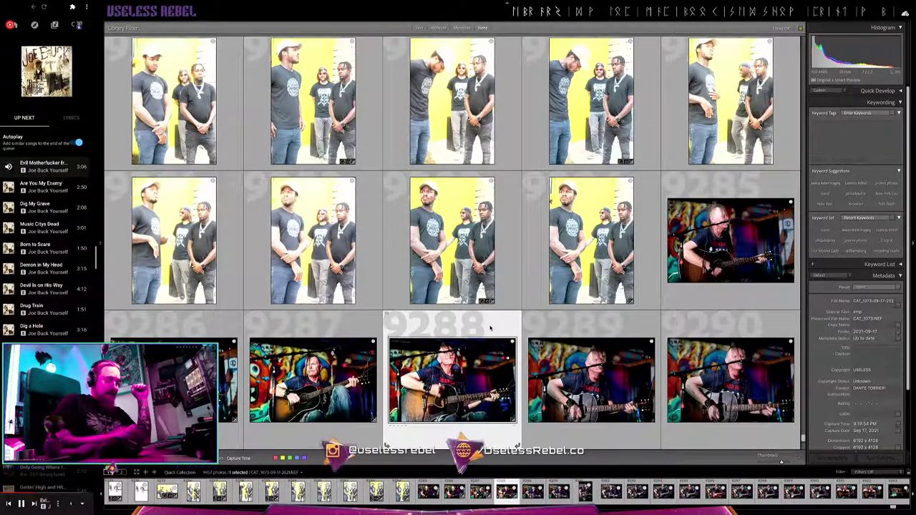
key(d)
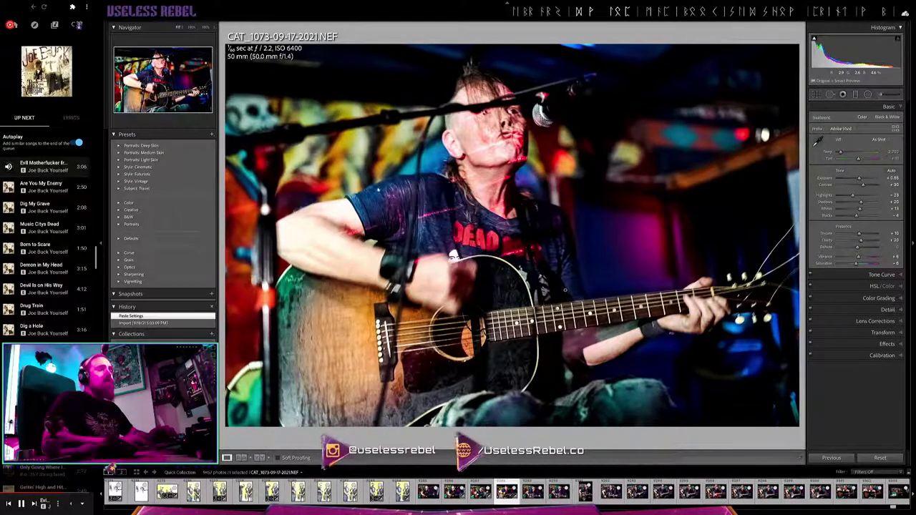
key(minus)
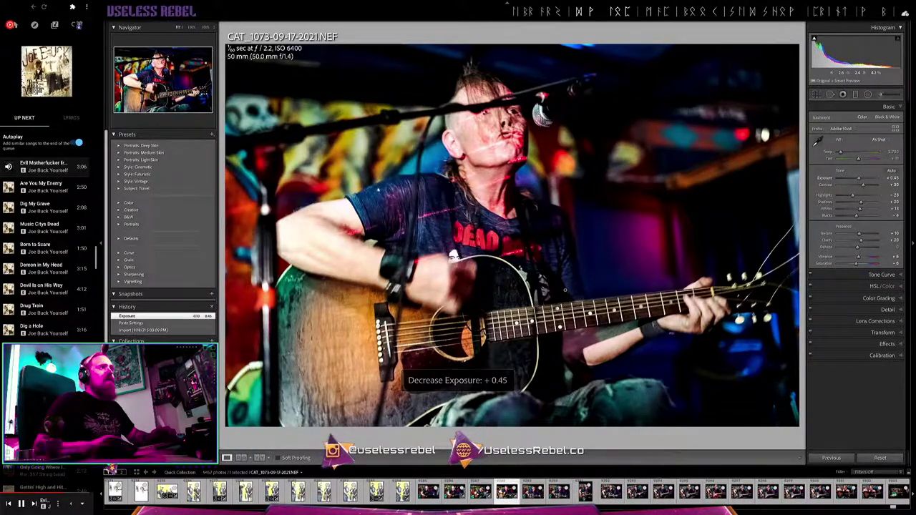
Return to CAT_1077 and paste the copied vivid edit onto it
key(Right)
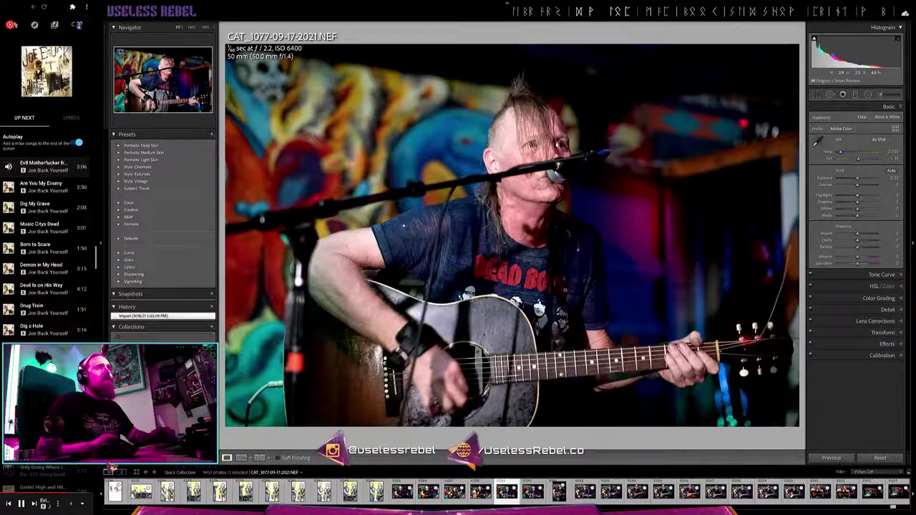
key(Right)
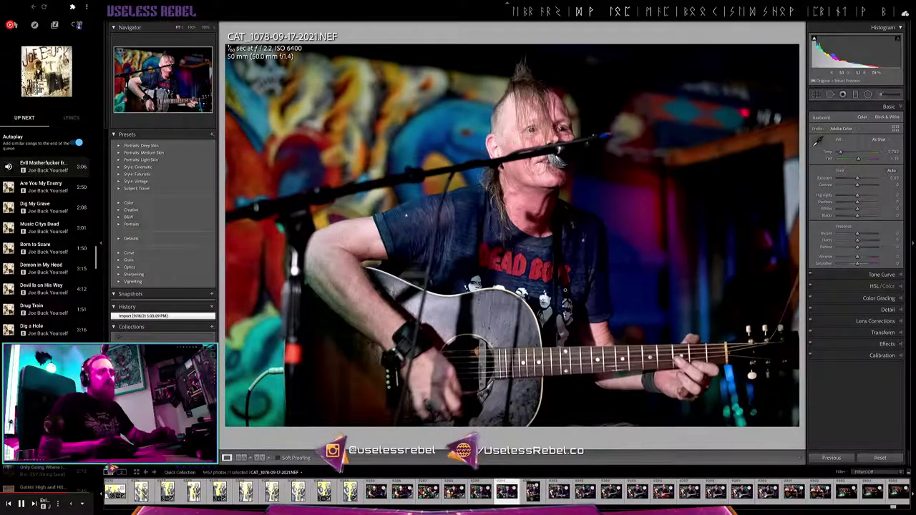
key(Left)
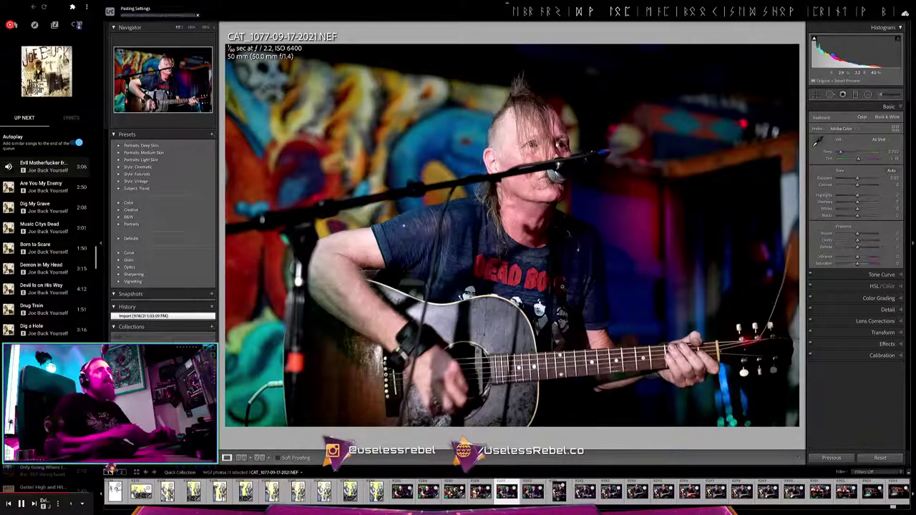
key(ctrl+shift+v)
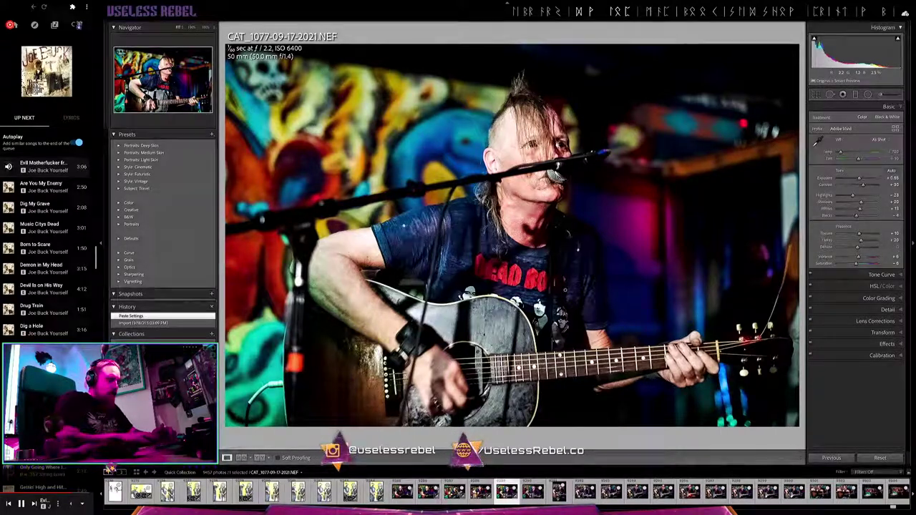
Tighten CAT_1077's crop around the guitarist, then move on to CAT_1078
key(r)
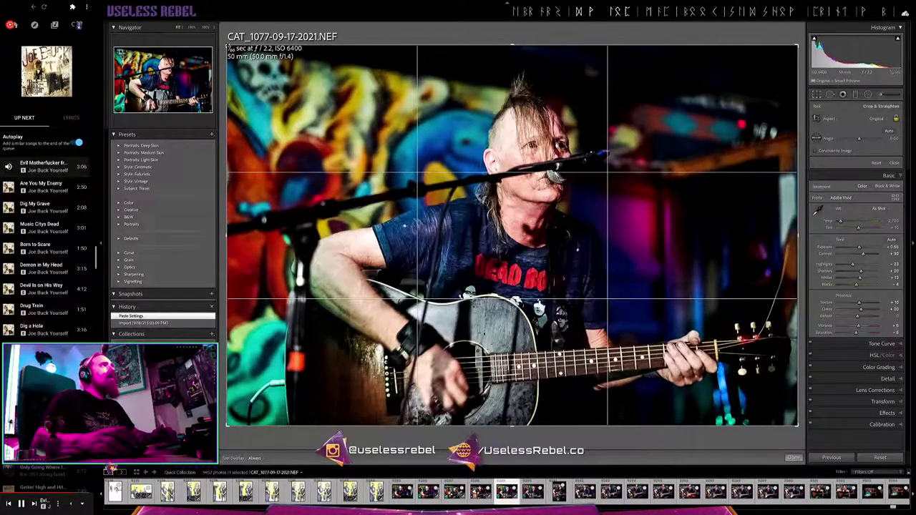
drag(227, 45, 231, 49)
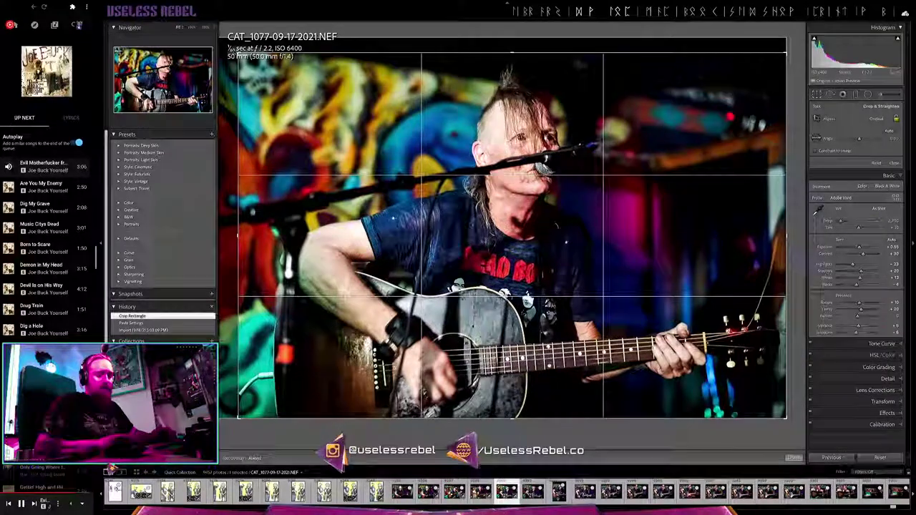
key(r)
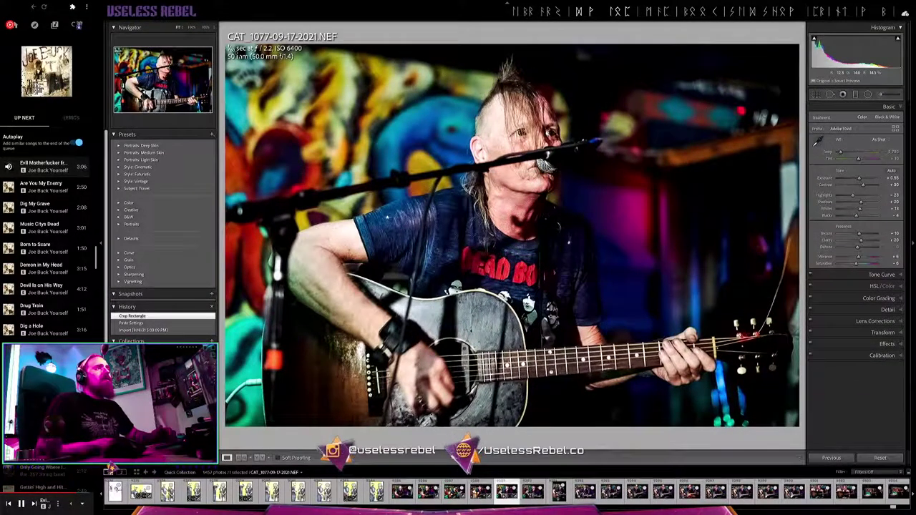
key(Right)
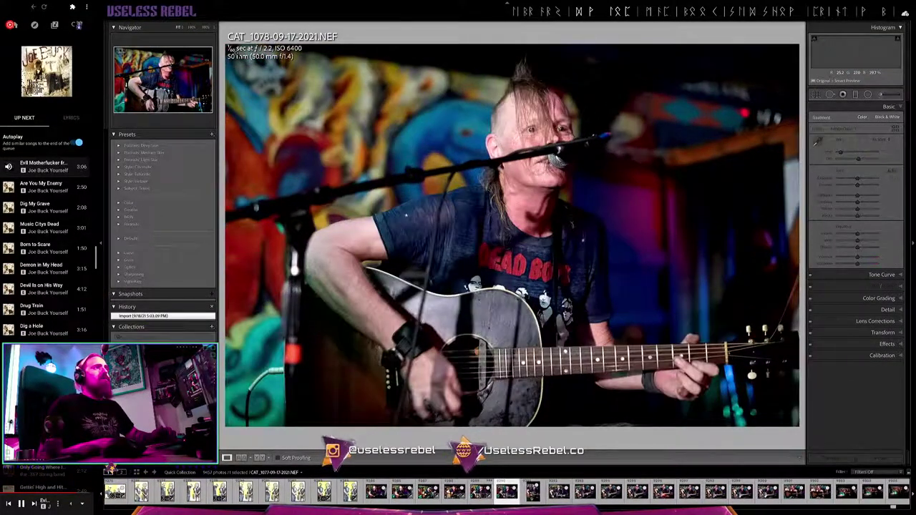
Paste the copied vivid edit onto portrait CAT_1091 and then onto CAT_1093
key(Right)
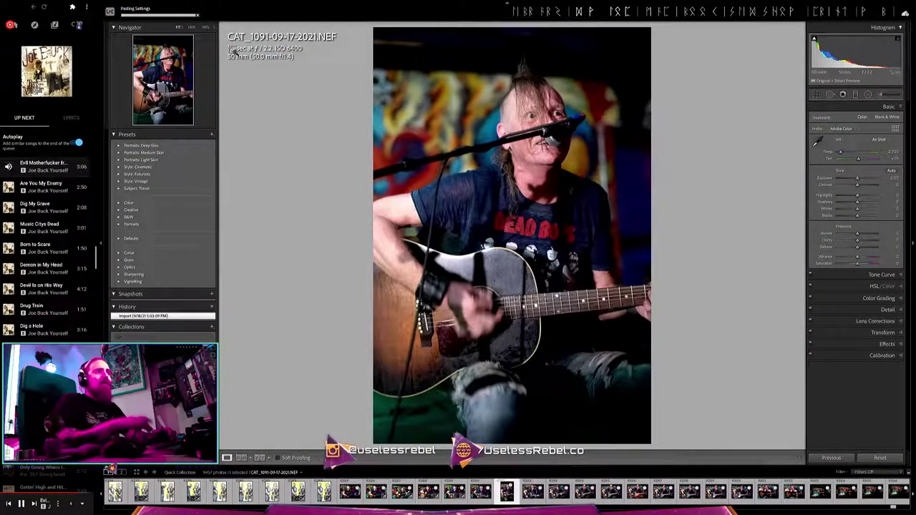
key(ctrl+shift+v)
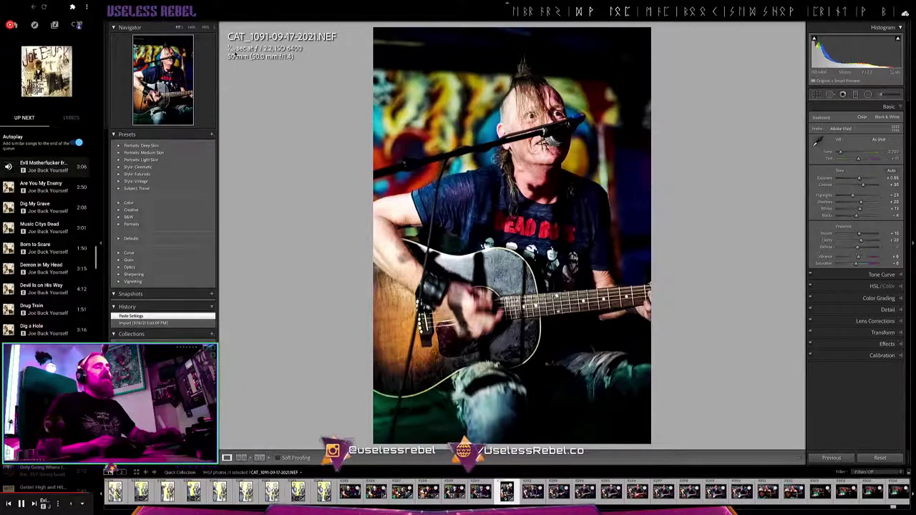
key(Right)
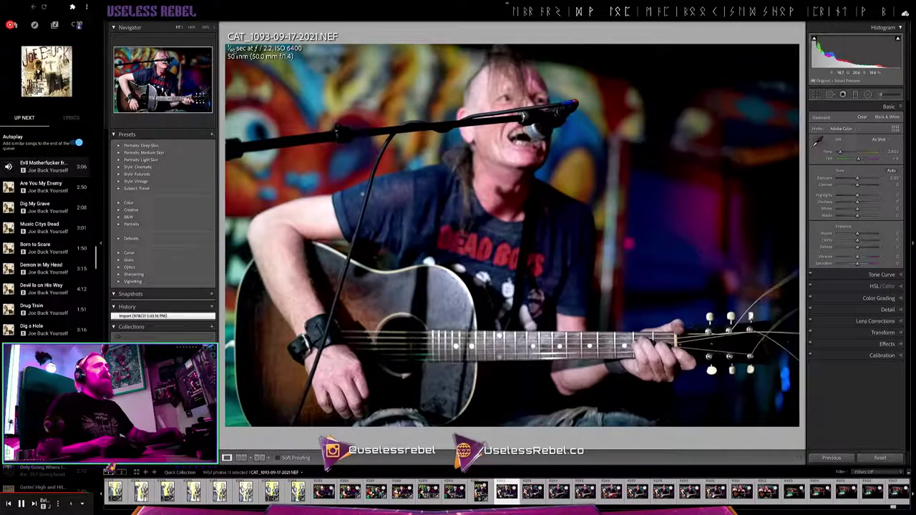
key(ctrl+shift+v)
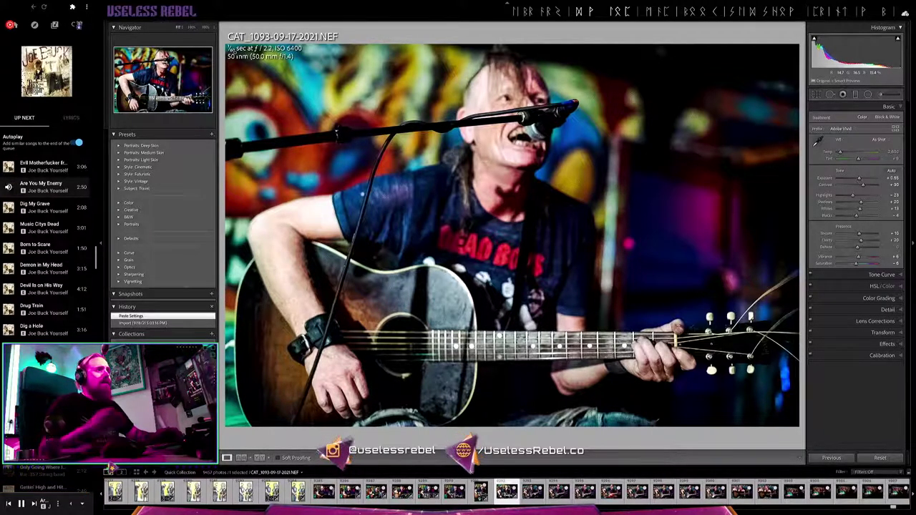
Give CAT_1093 a Blue colour label from the photo's context menu
right_click(685, 229)
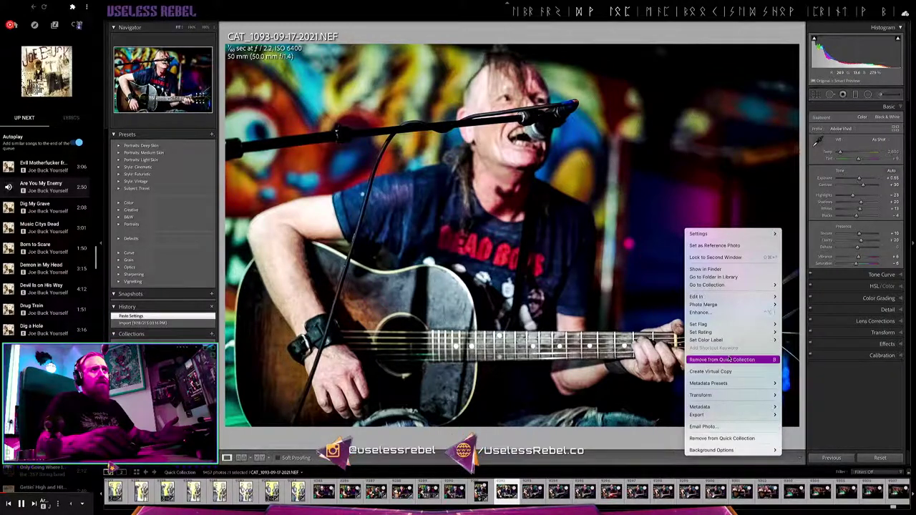
mouse_move(707, 340)
click(791, 363)
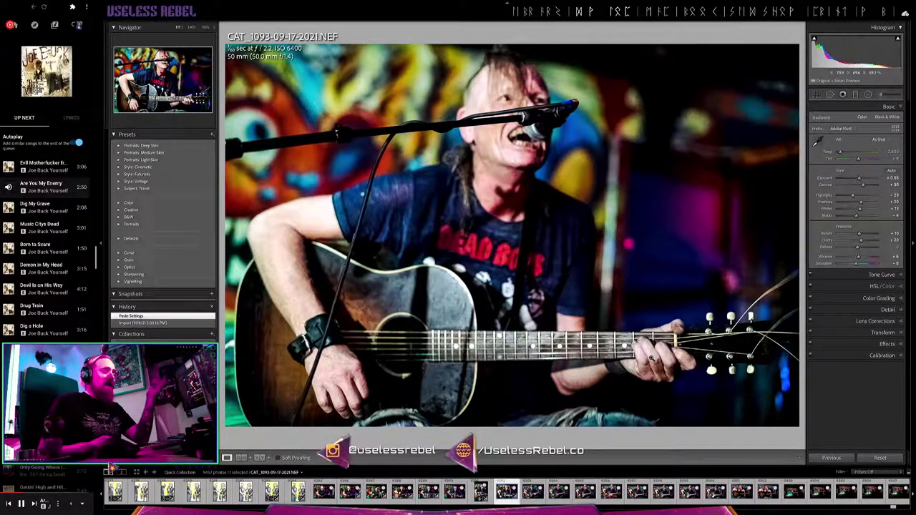
Paste the vivid edit onto CAT_1099 and CAT_1102, skipping CAT_1101
key(Right)
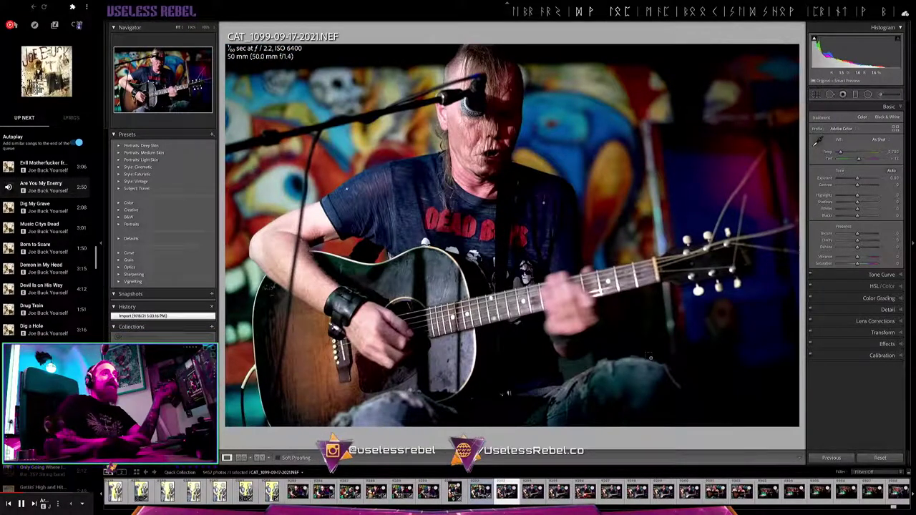
key(ctrl+shift+v)
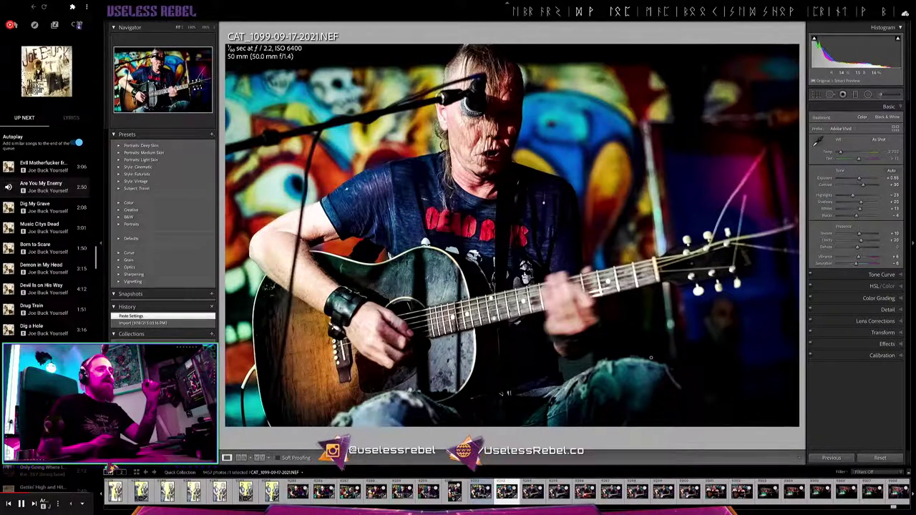
key(Right)
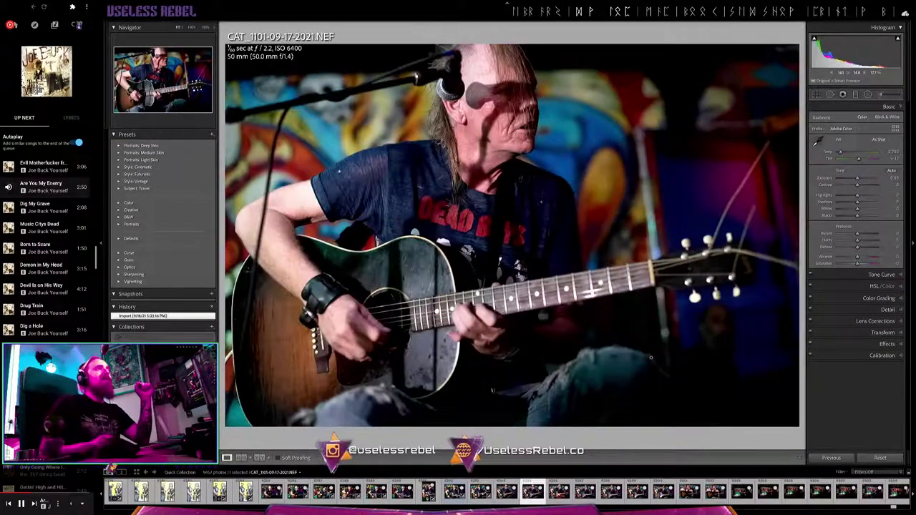
key(Right)
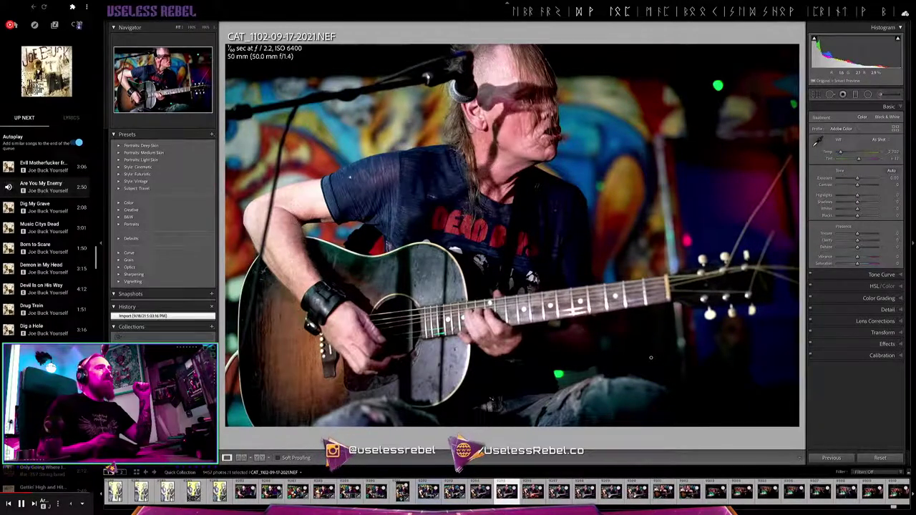
key(ctrl+shift+v)
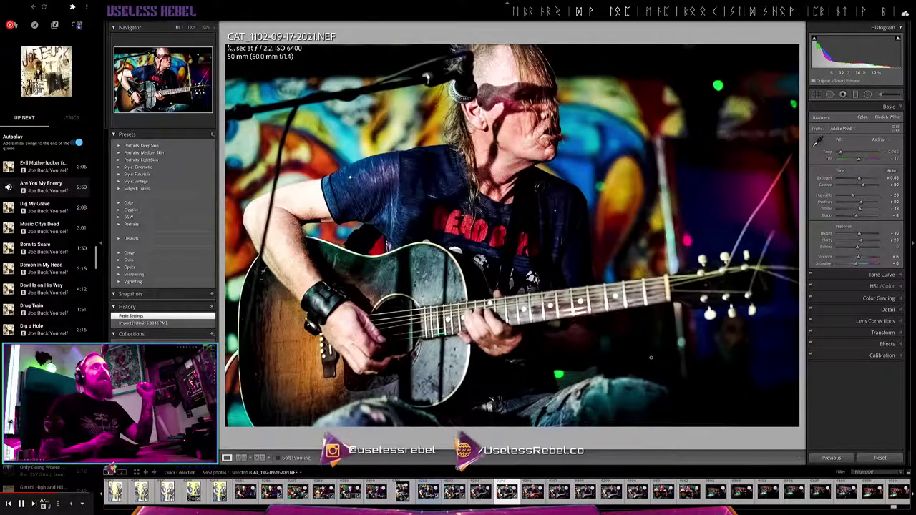
Paste the vivid edit onto CAT_1103, CAT_1106 and CAT_1109, skipping the photos between
key(Right)
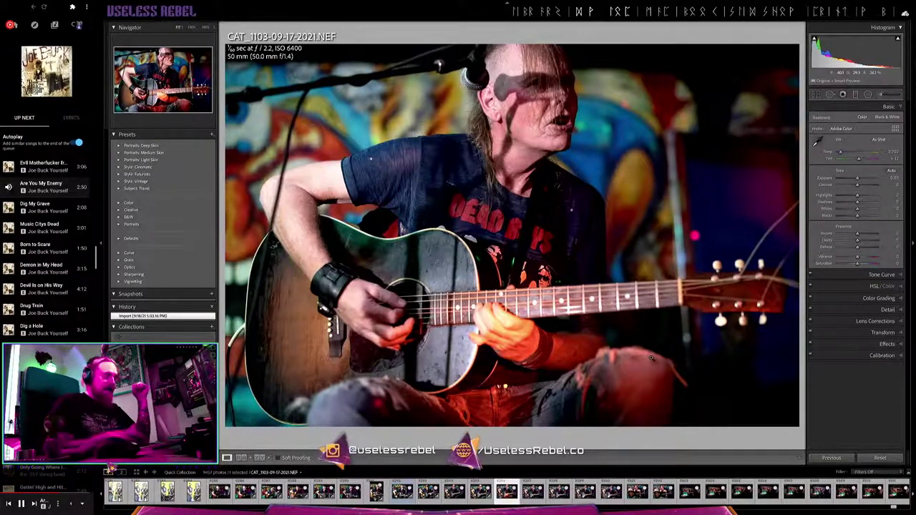
key(ctrl+shift+v)
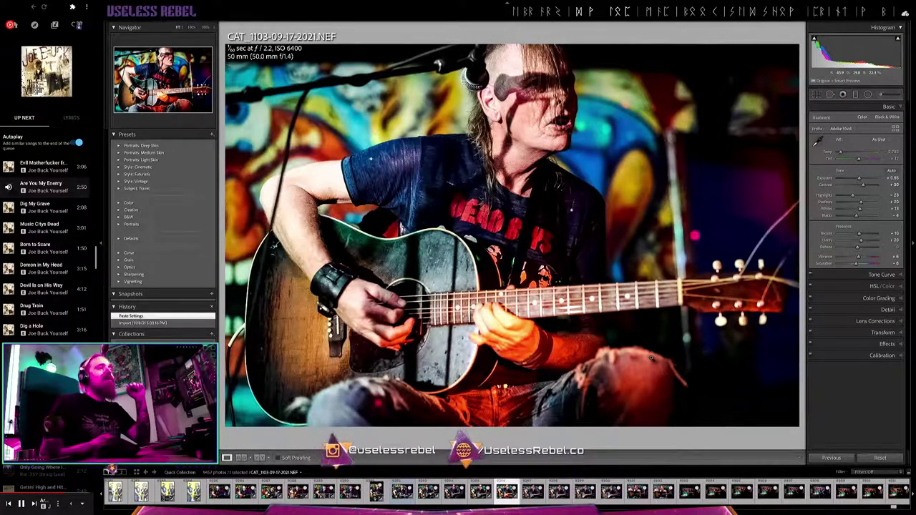
key(Right)
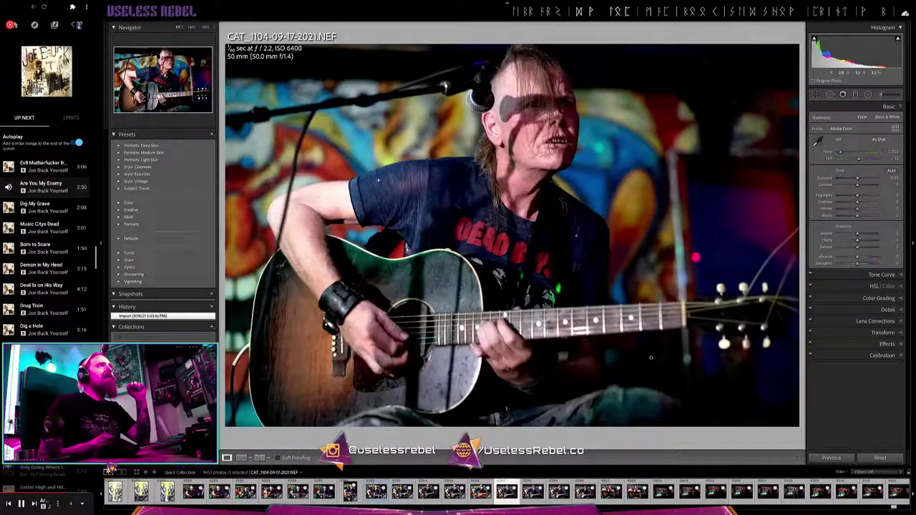
key(Right)
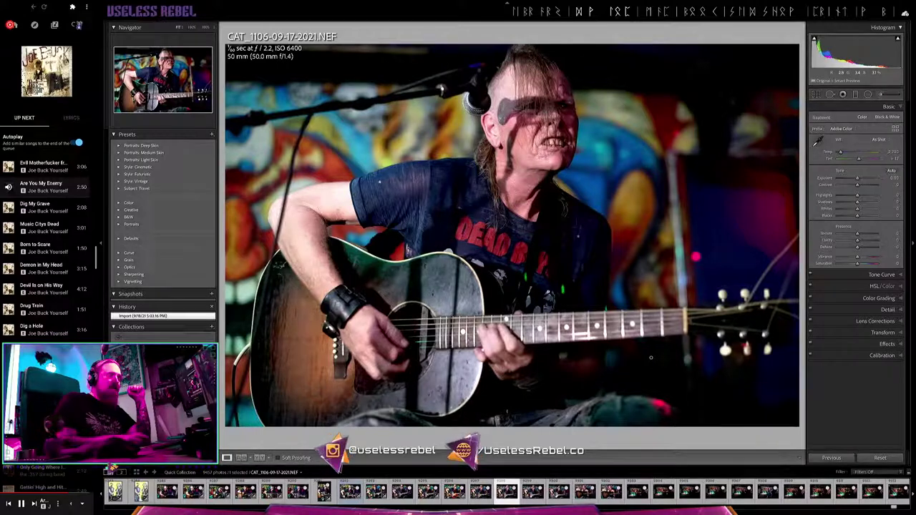
key(ctrl+shift+v)
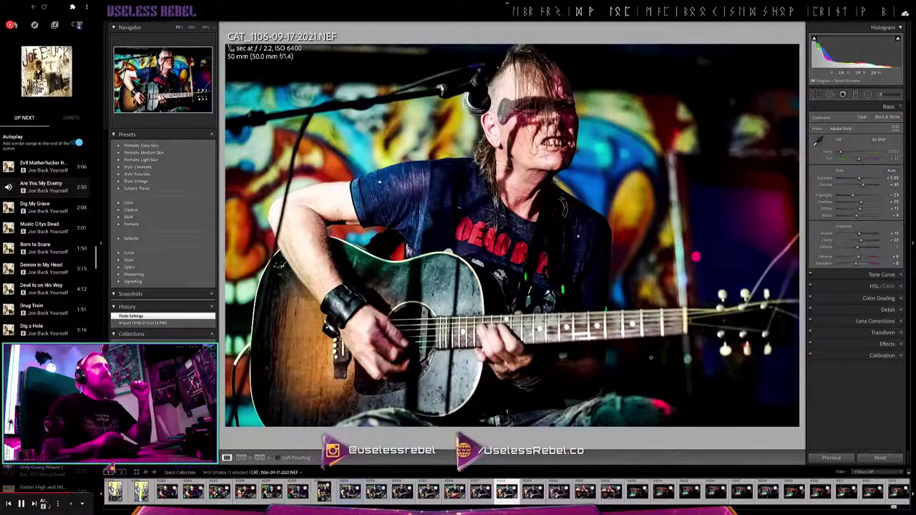
key(Right)
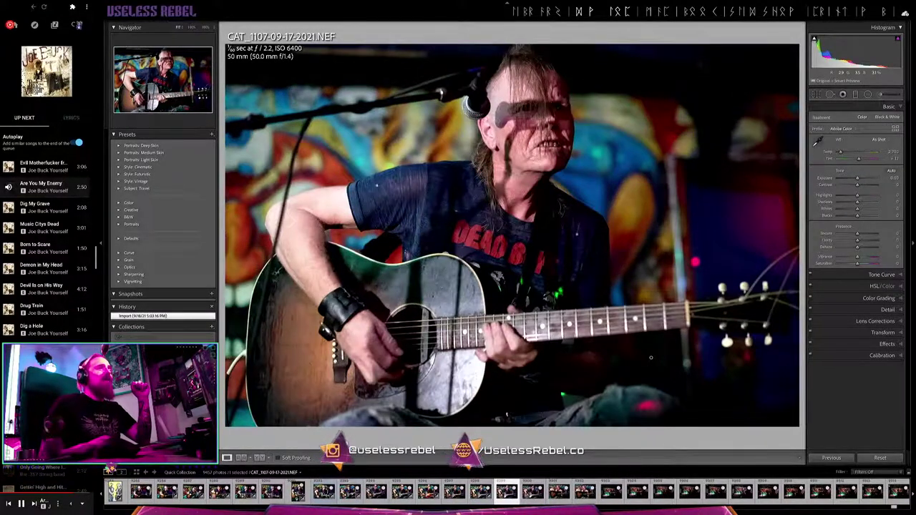
key(Right)
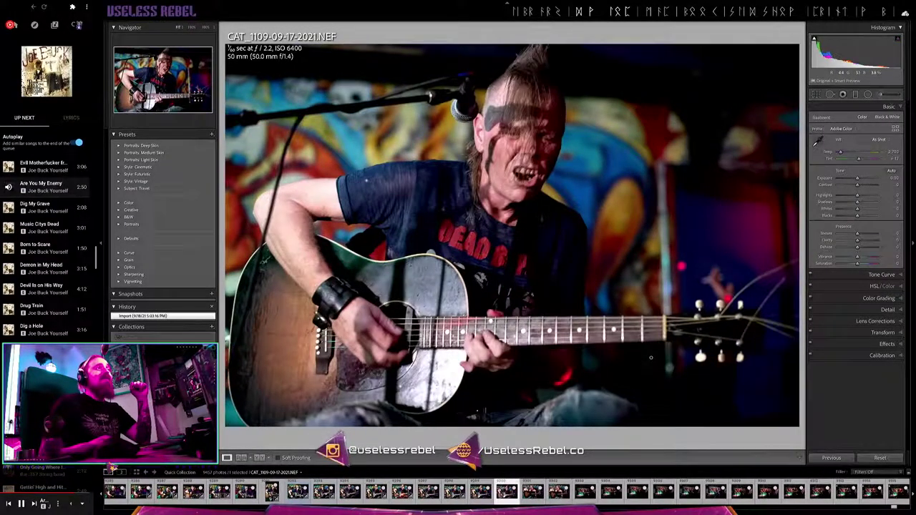
key(ctrl+shift+v)
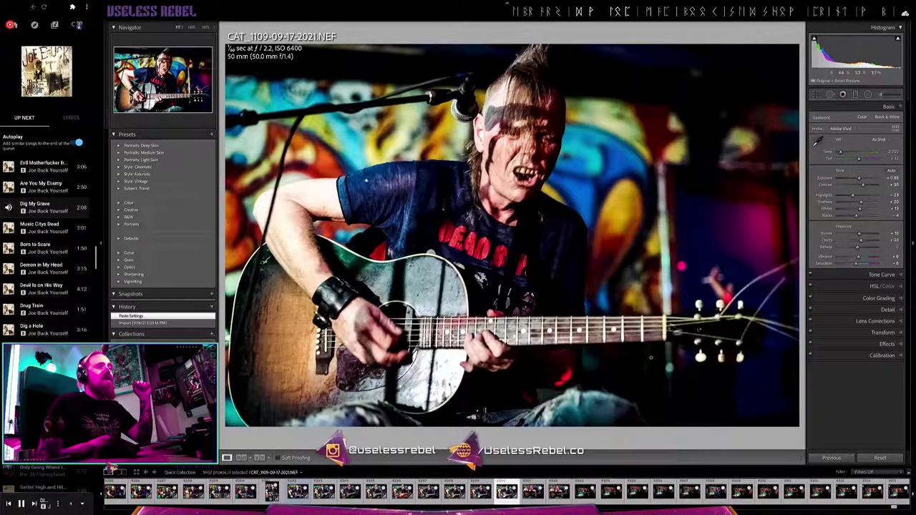
Paste the vivid edit onto CAT_1112 and raise its exposure to +0.85
key(Right)
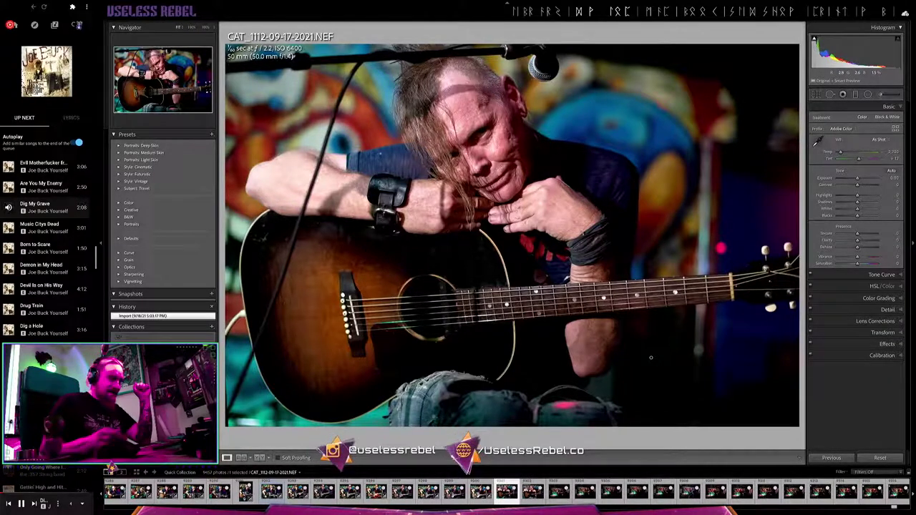
key(ctrl+shift+v)
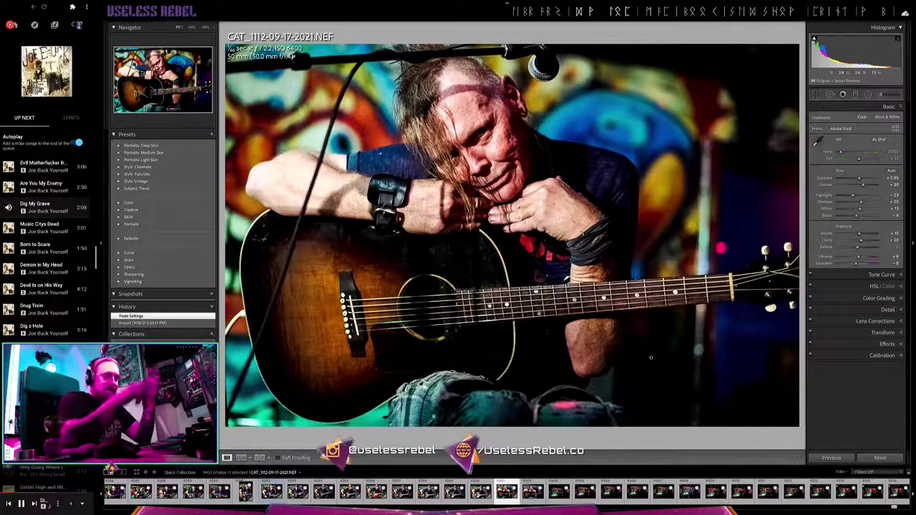
key(equal)
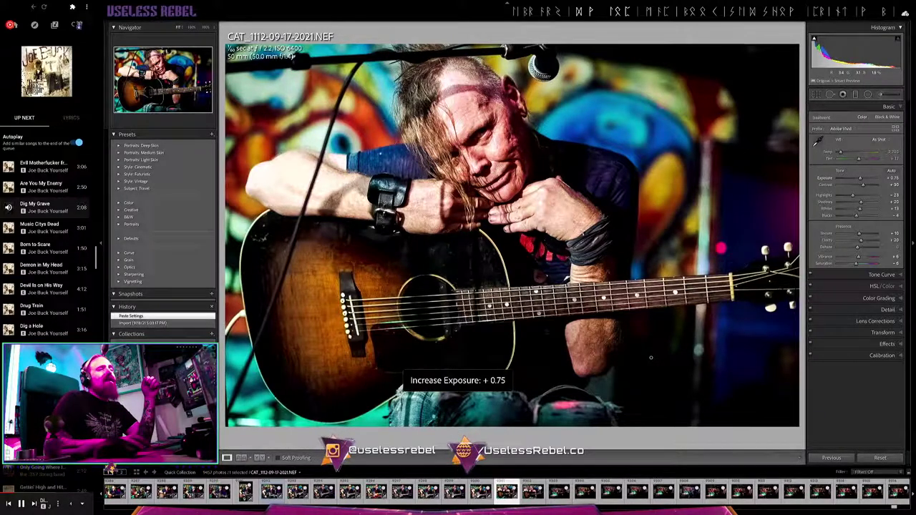
key(equal)
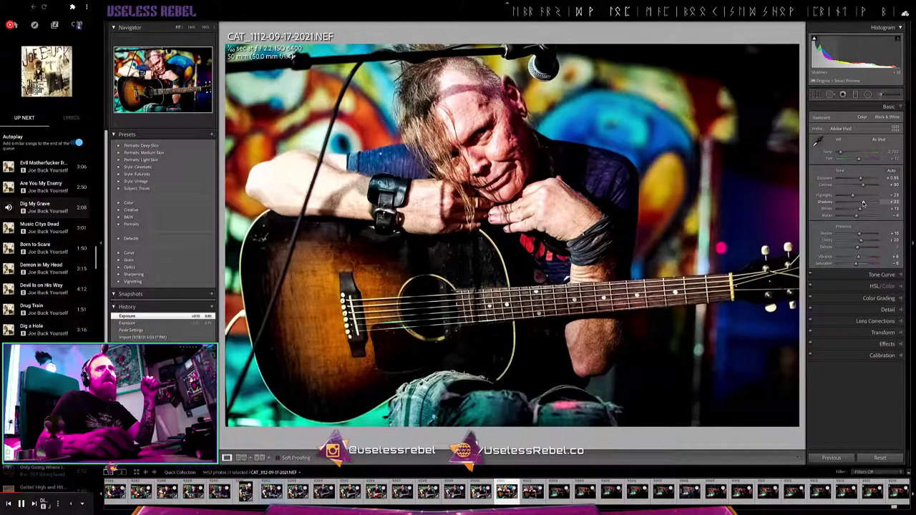
Lift shadows, set blacks and whites using clipping previews, and raise texture, keeping exposure +0.85
drag(864, 204, 865, 204)
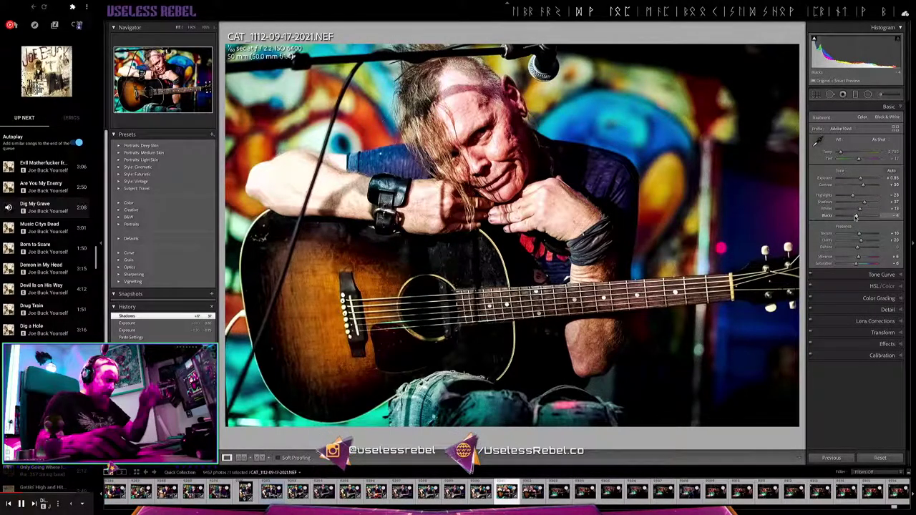
alt+click(855, 217)
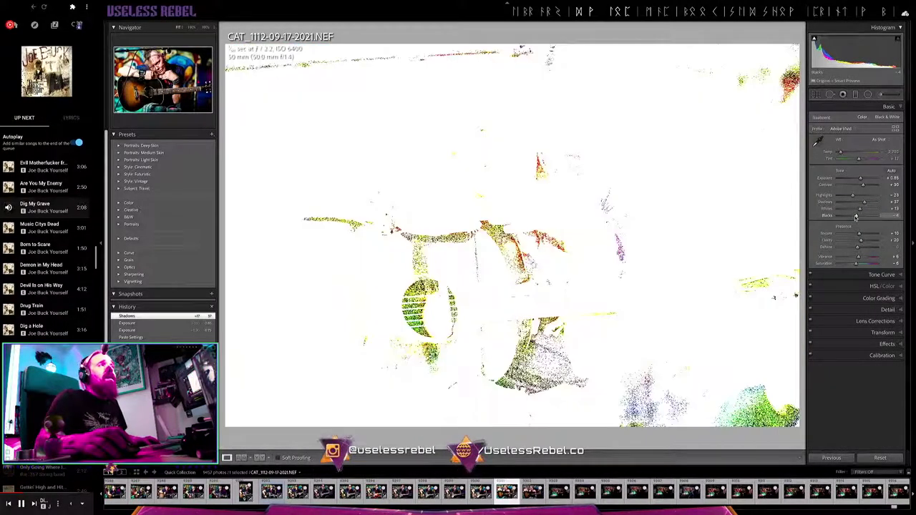
drag(856, 217, 854, 217)
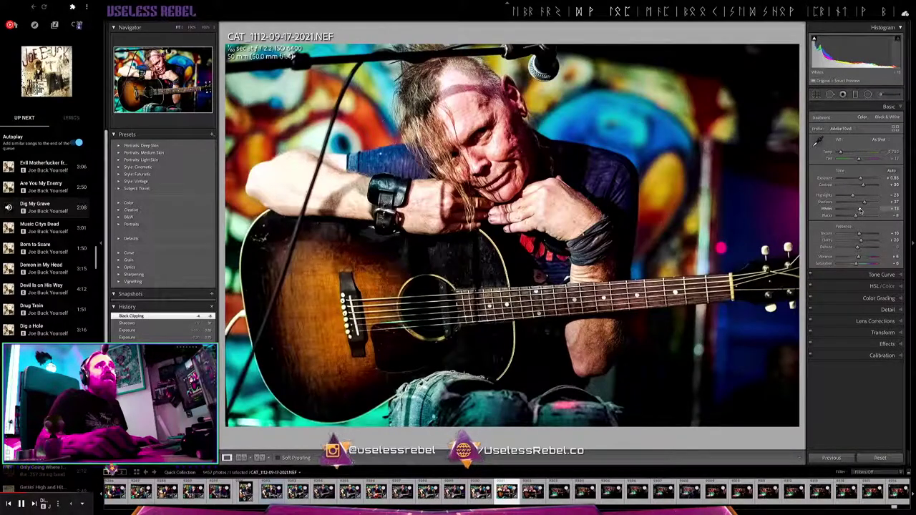
alt+click(860, 209)
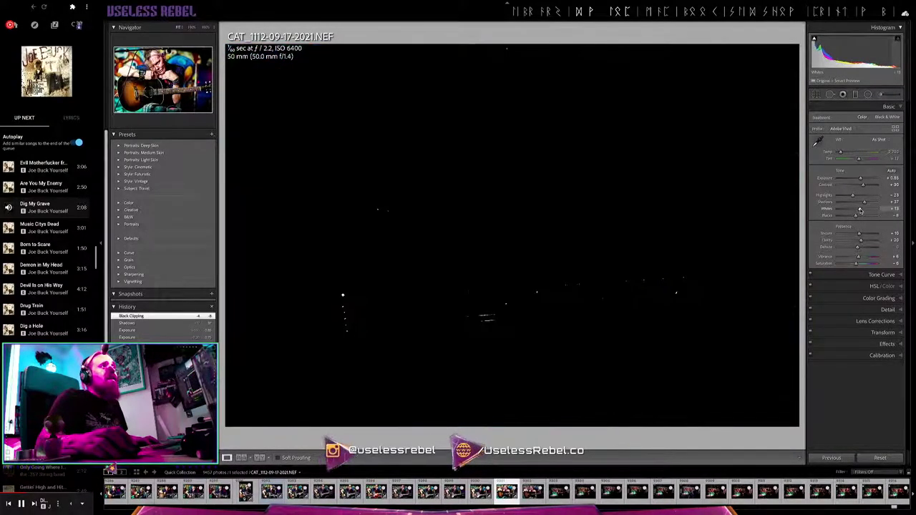
drag(862, 210, 862, 210)
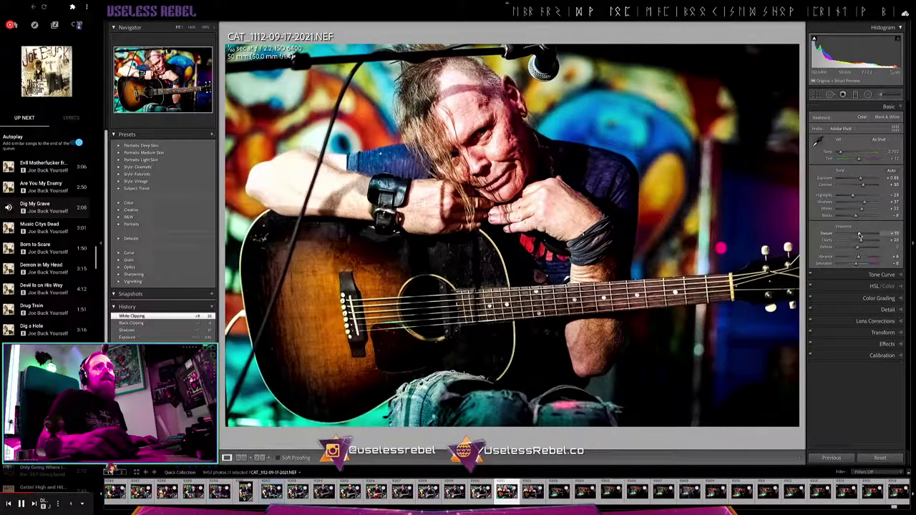
click(861, 235)
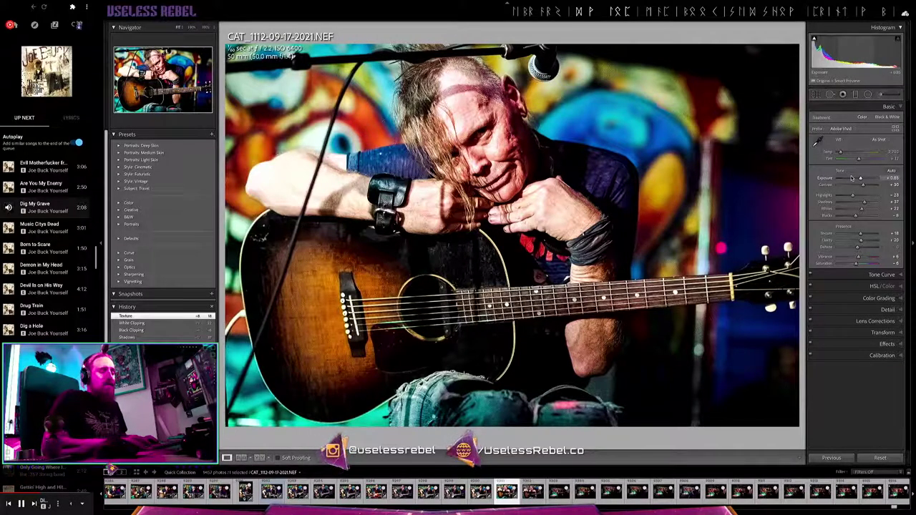
key(minus)
key(equal)
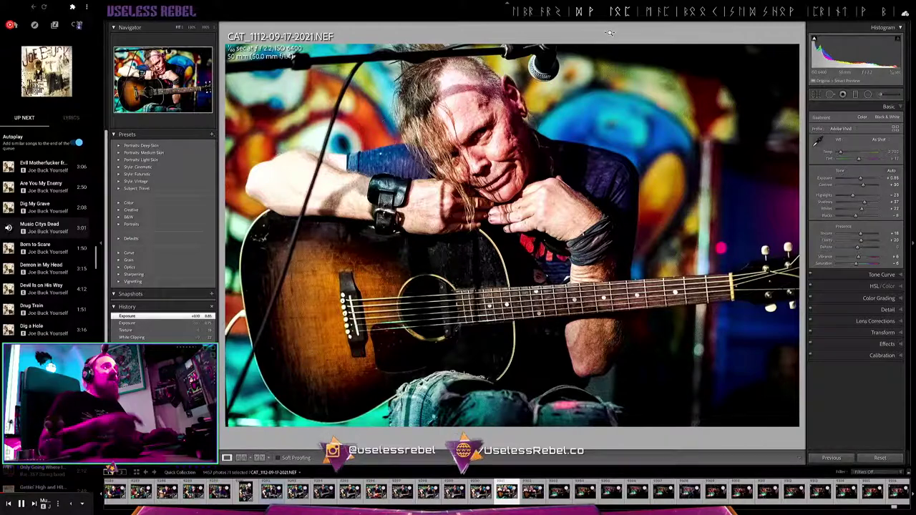
Add an inverted radial mask on the guitarist's face and lower its exposure to about 0.80
key(shift+m)
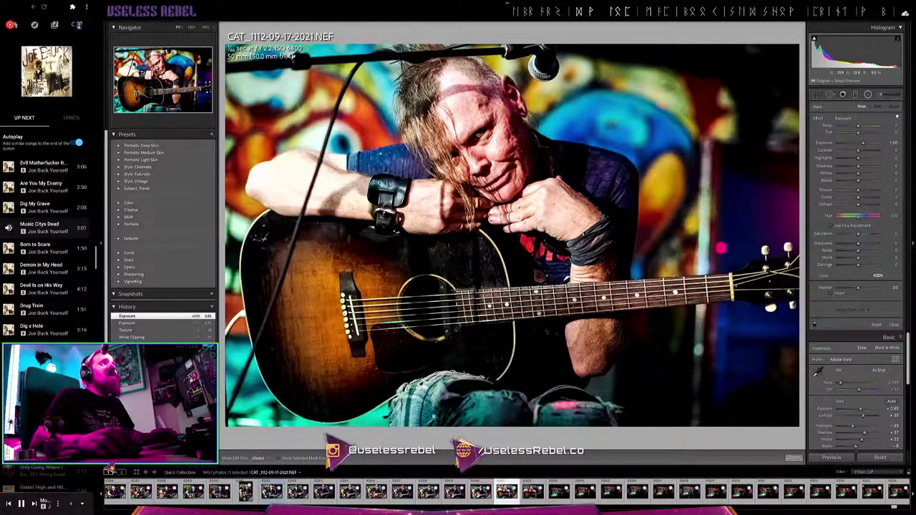
click(478, 134)
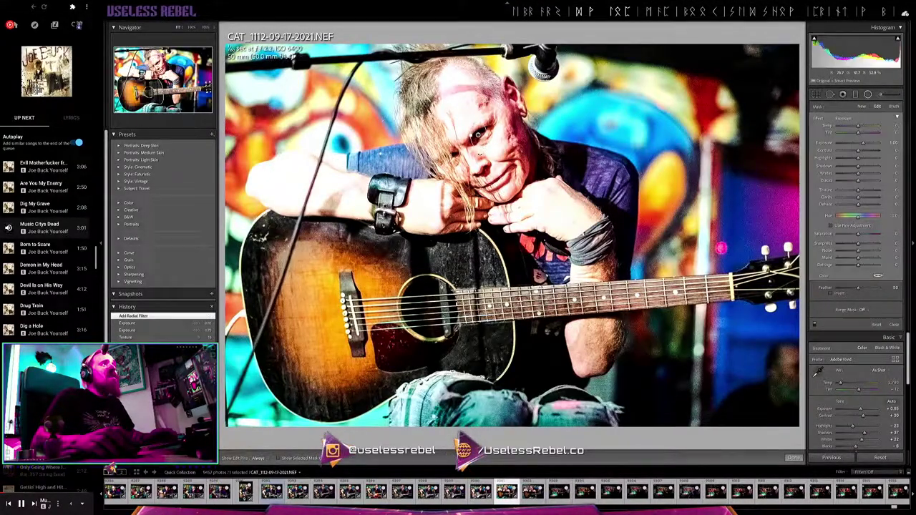
click(476, 135)
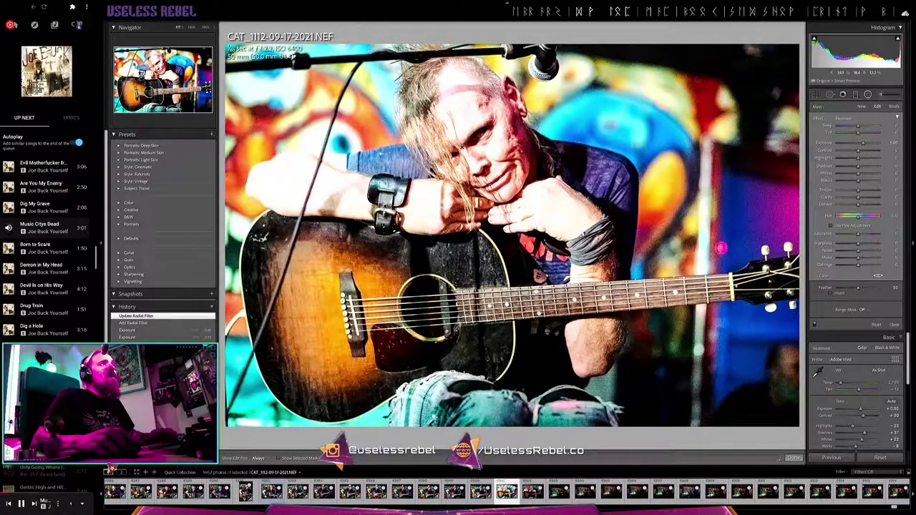
click(834, 236)
click(830, 292)
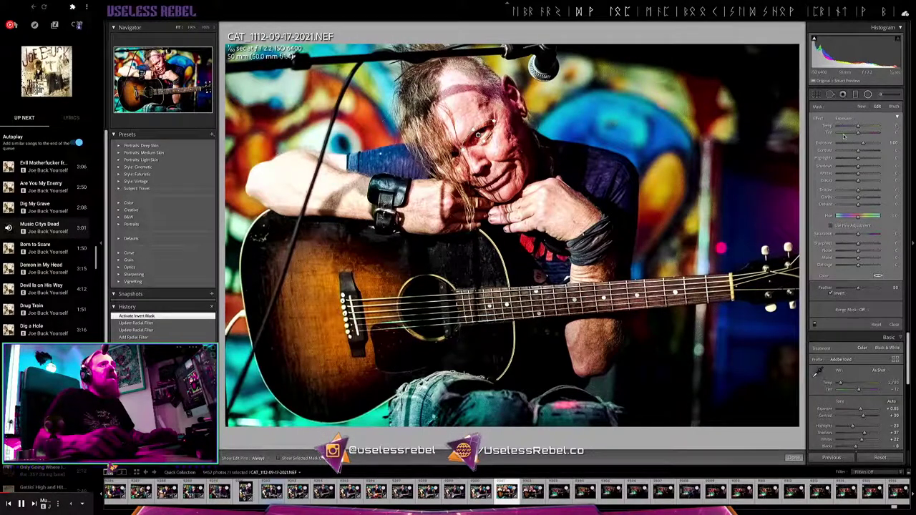
drag(856, 149, 860, 150)
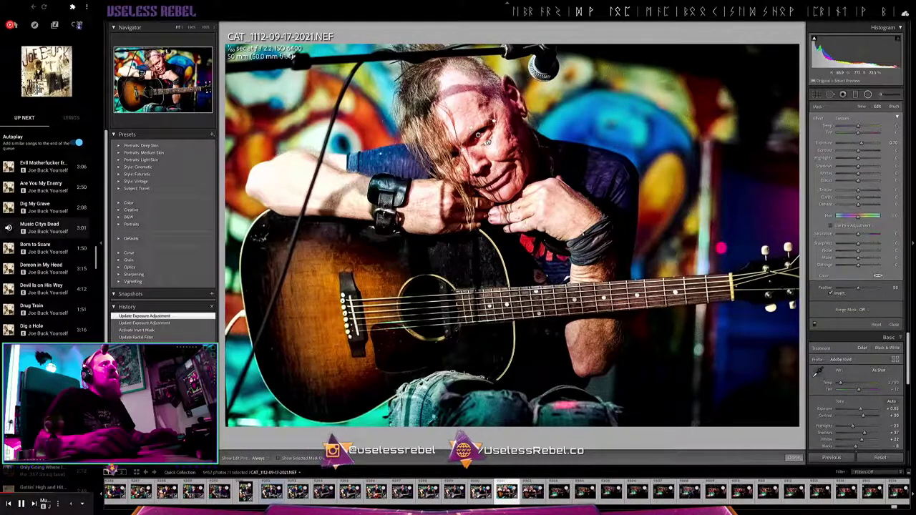
Reposition and reshape the radial filter around the face
click(479, 134)
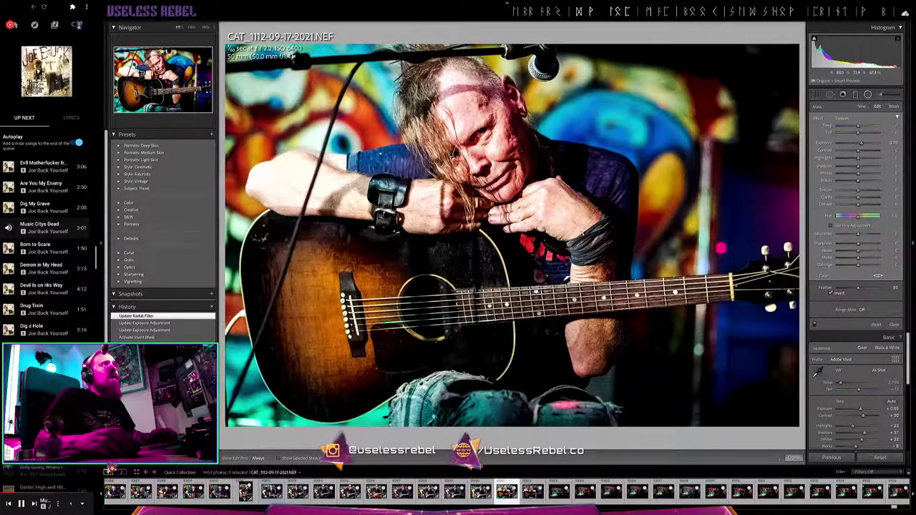
click(458, 152)
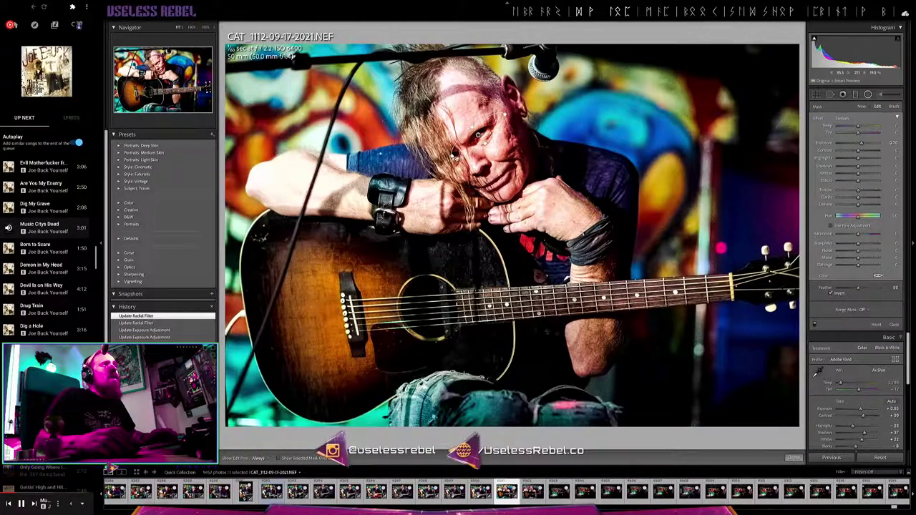
drag(478, 134, 475, 139)
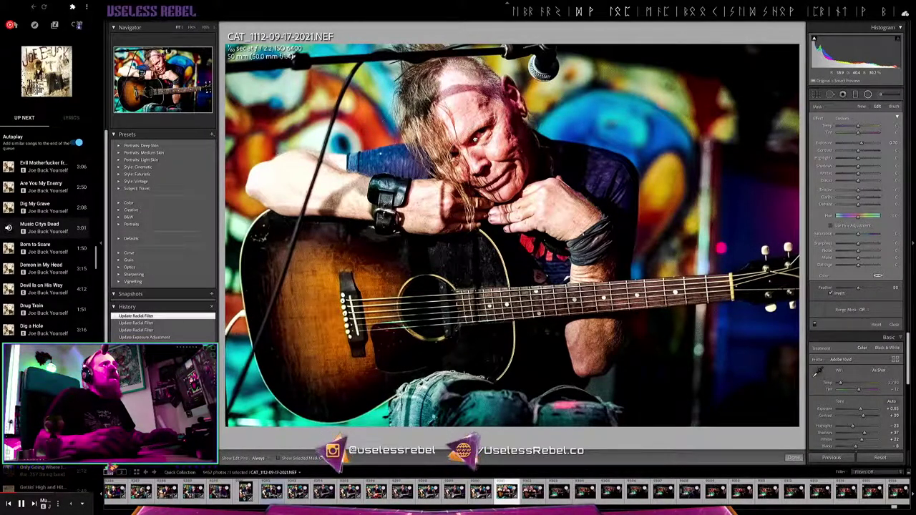
click(474, 138)
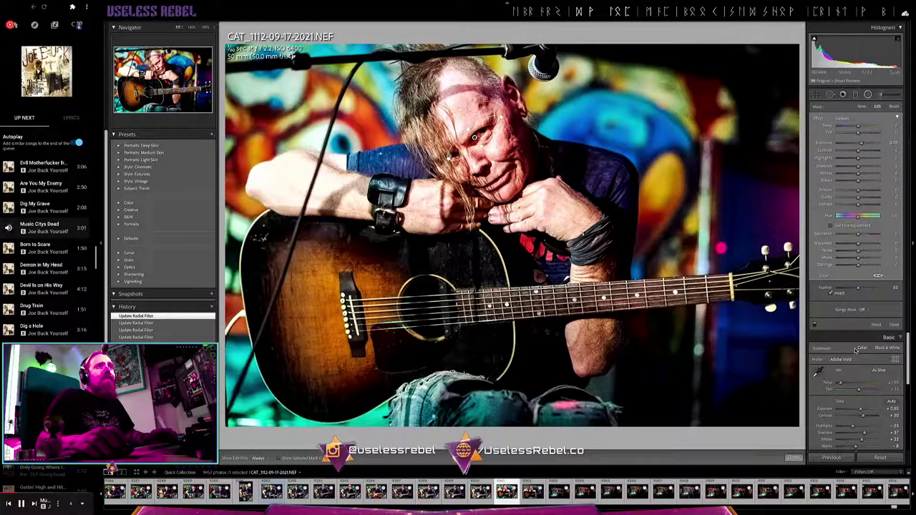
Toggle the radial filter to compare before and after, then slightly adjust its exposure and shadows
click(815, 325)
click(815, 325)
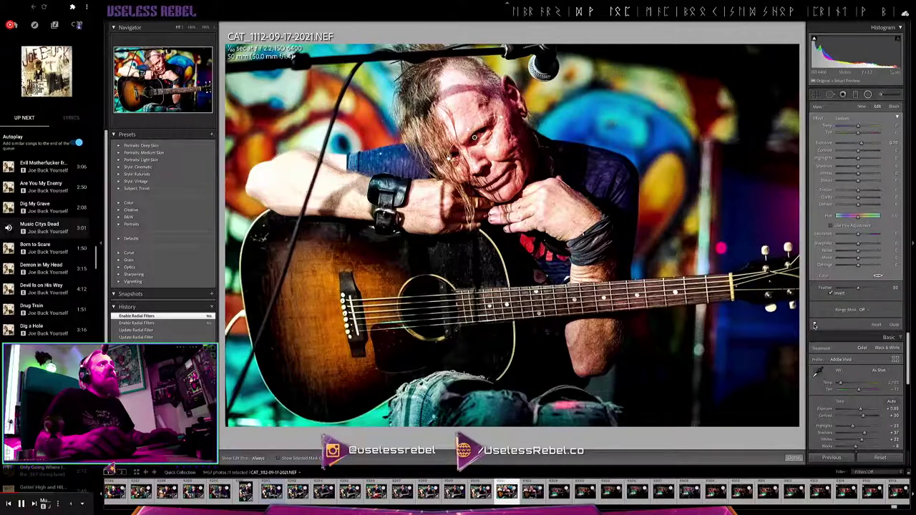
click(814, 325)
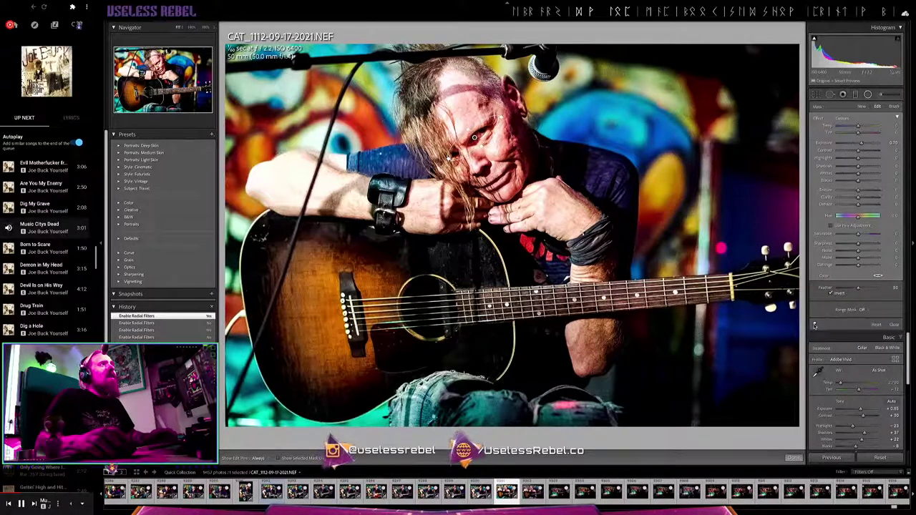
click(815, 325)
click(814, 325)
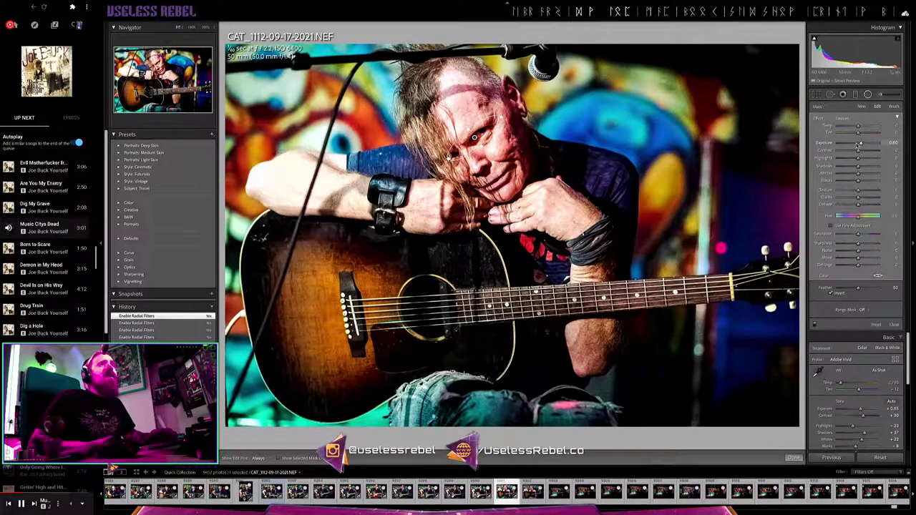
drag(859, 143, 862, 144)
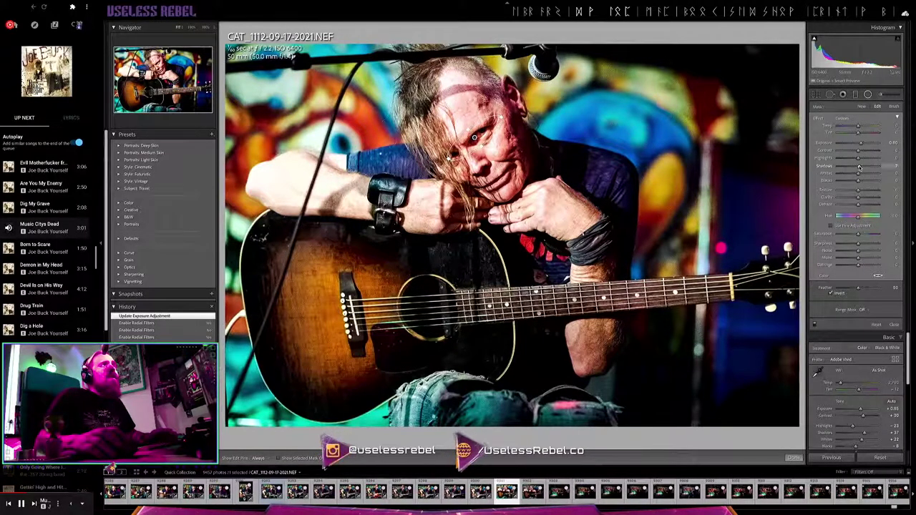
drag(859, 167, 858, 159)
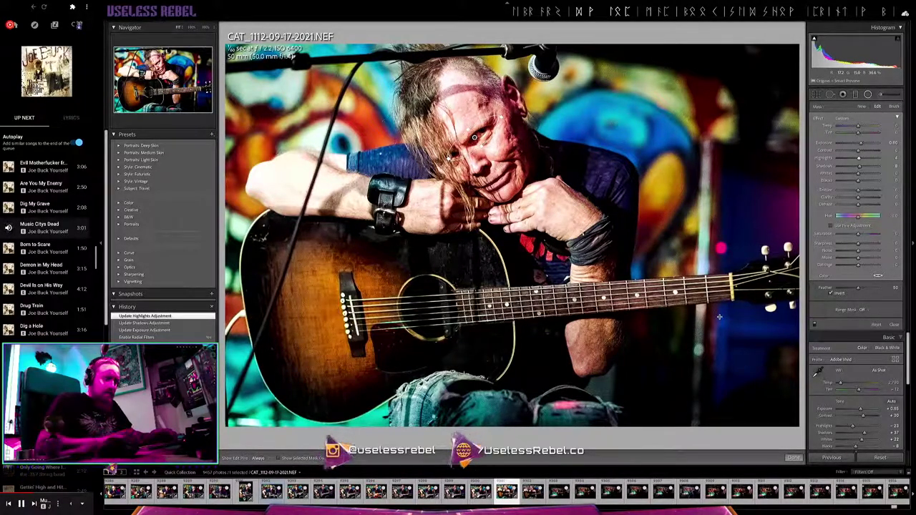
Finish the radial filter mask on CAT_1112 and bring up the unedited CAT_1113
key(Return)
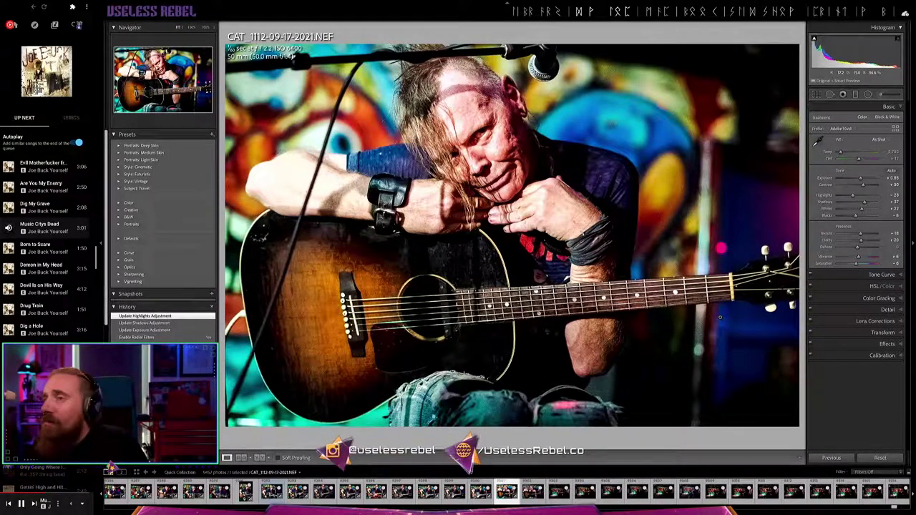
key(Right)
key(Left)
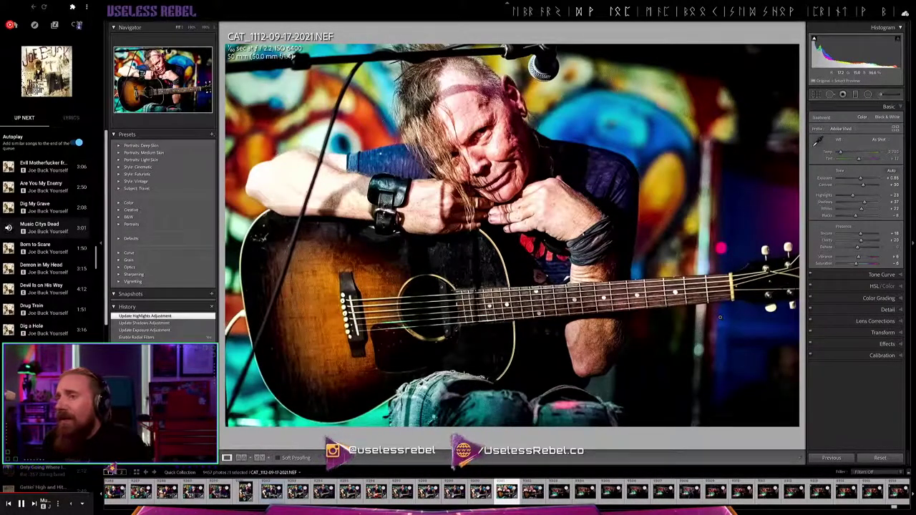
key(Right)
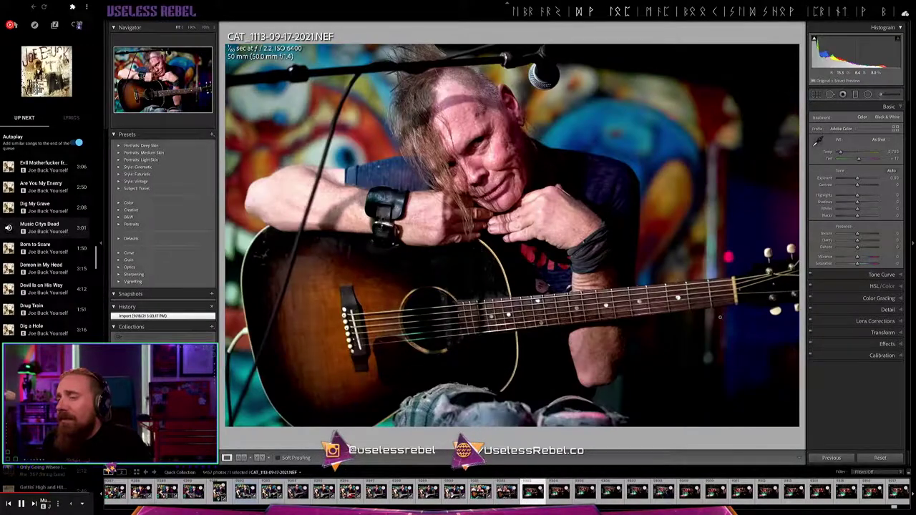
Paste the vivid edit onto the wide stage shot CAT_1119 and raise exposure to 0.75
key(Right)
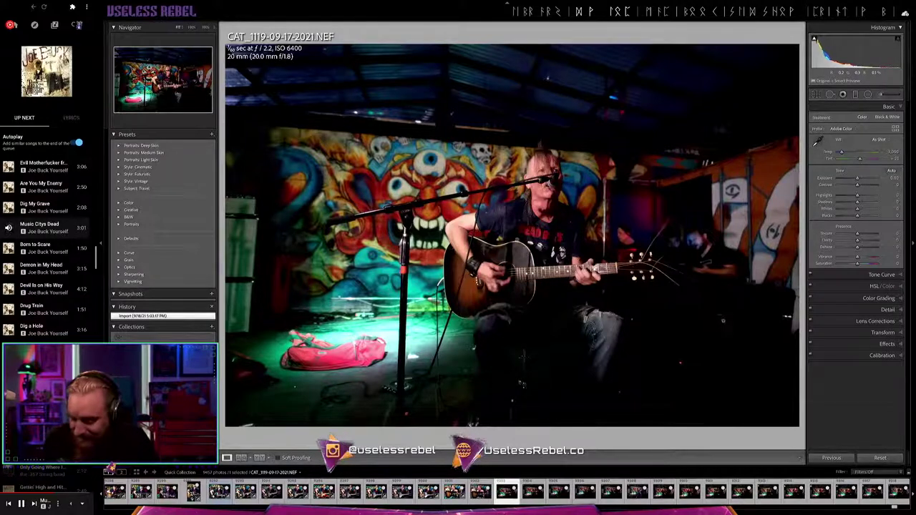
key(ctrl+shift+v)
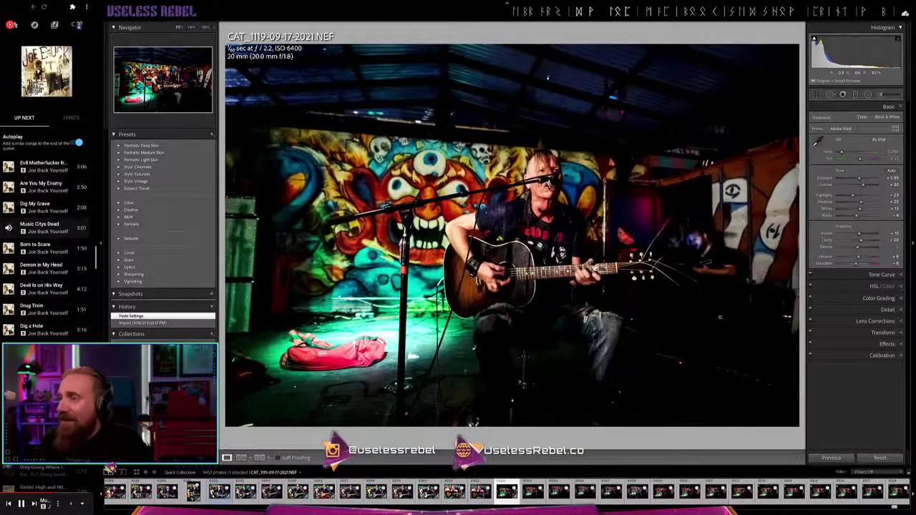
key(equal)
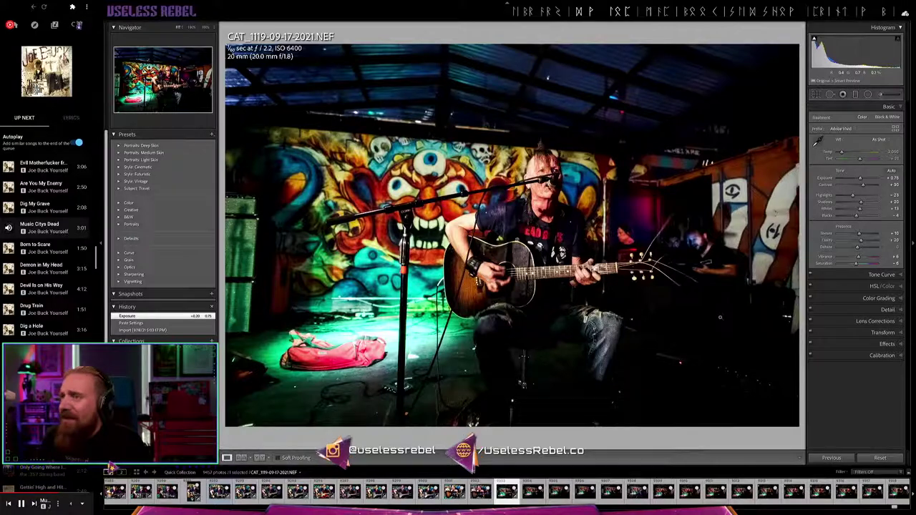
Try the pasted edit on CAT_1129, undo it, then paste it onto CAT_1132
key(Right)
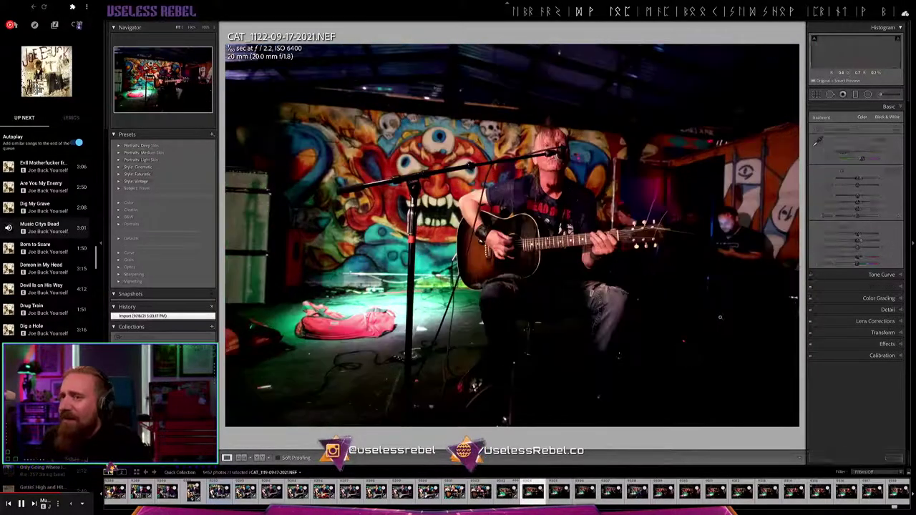
key(Right)
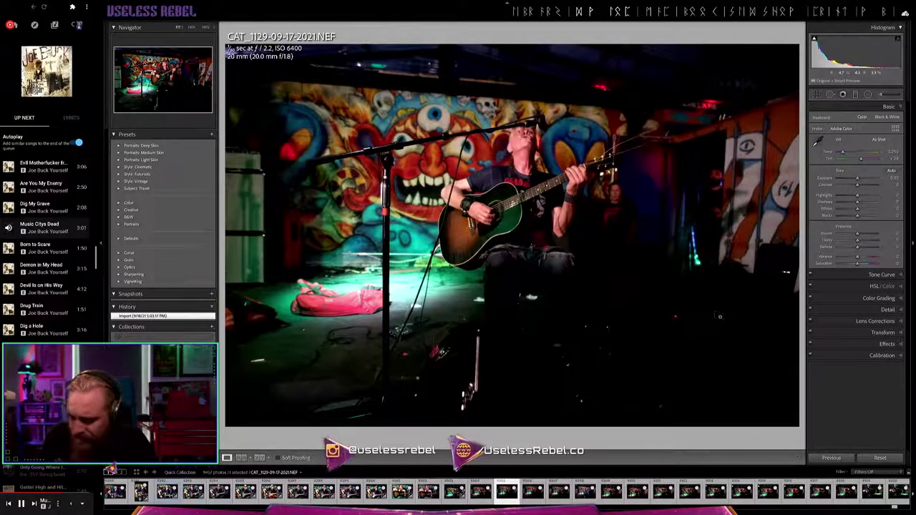
key(ctrl+v)
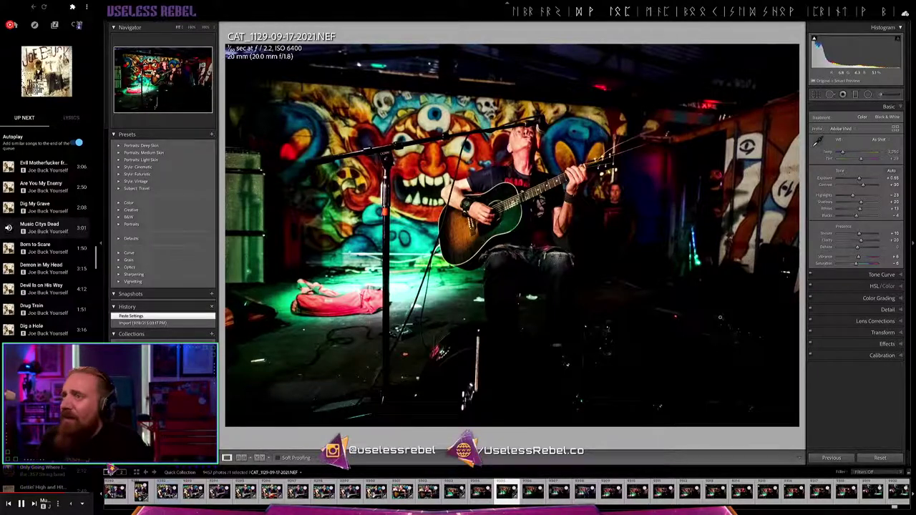
key(ctrl+z)
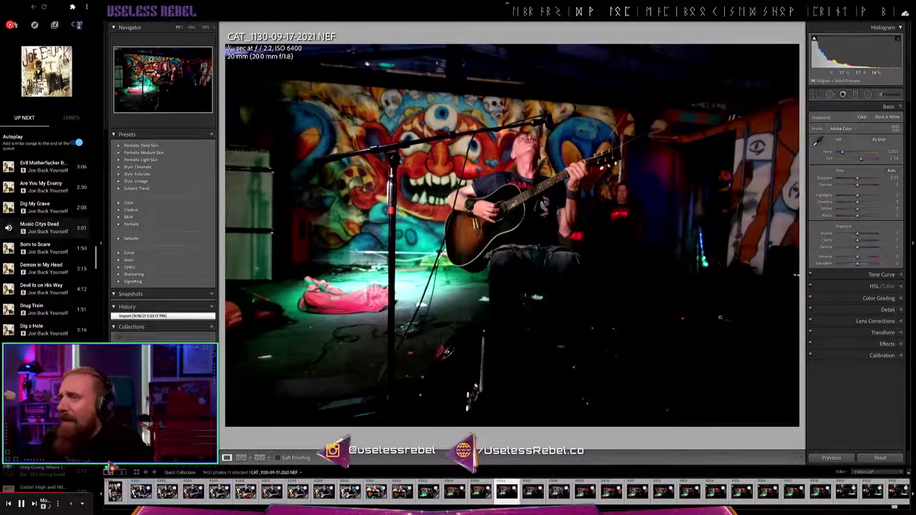
key(Right)
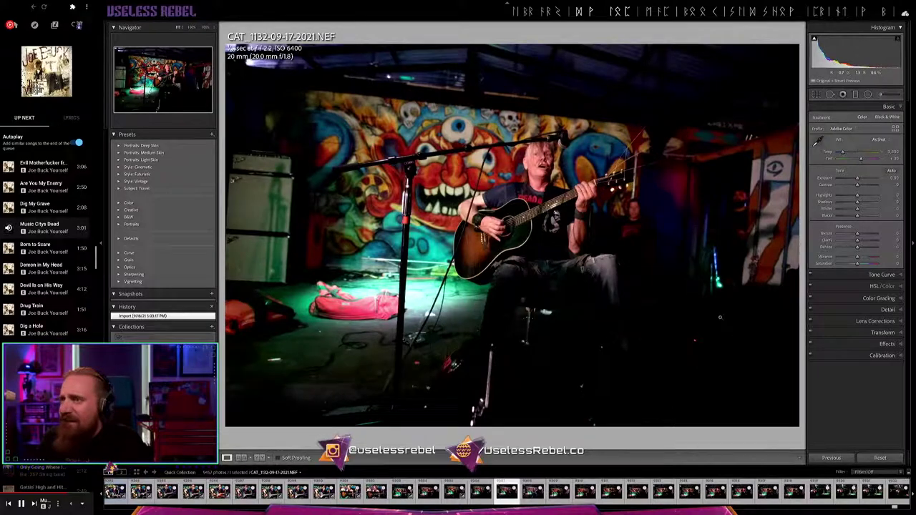
key(ctrl+shift+v)
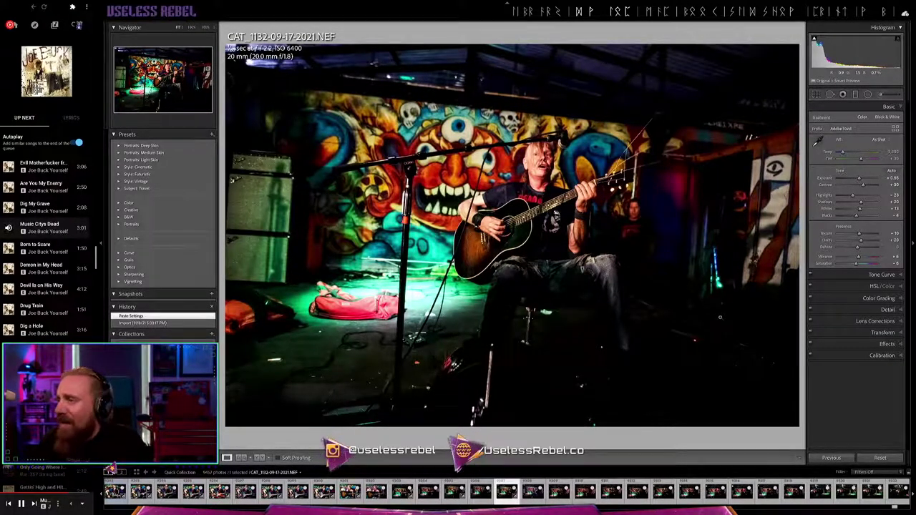
Give CAT_1132 Auto Upright correction with Constrain Crop and exposure 0.75
click(883, 332)
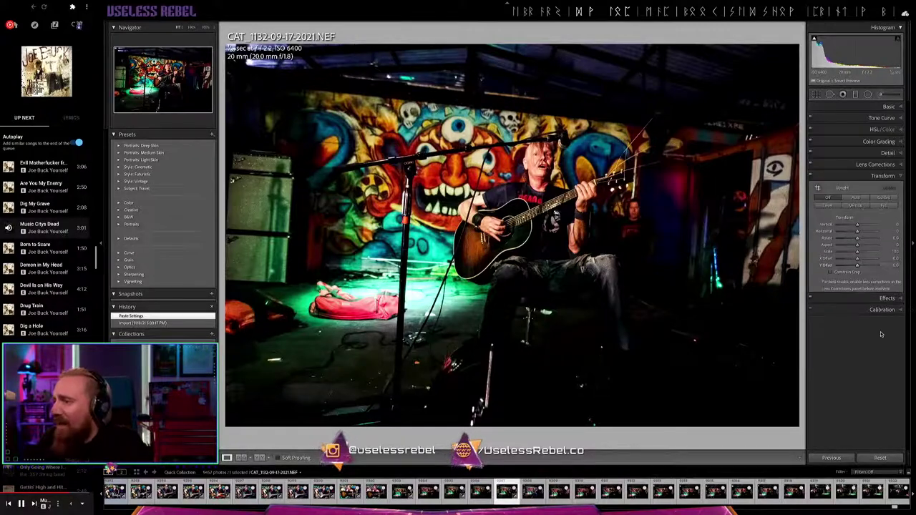
click(855, 198)
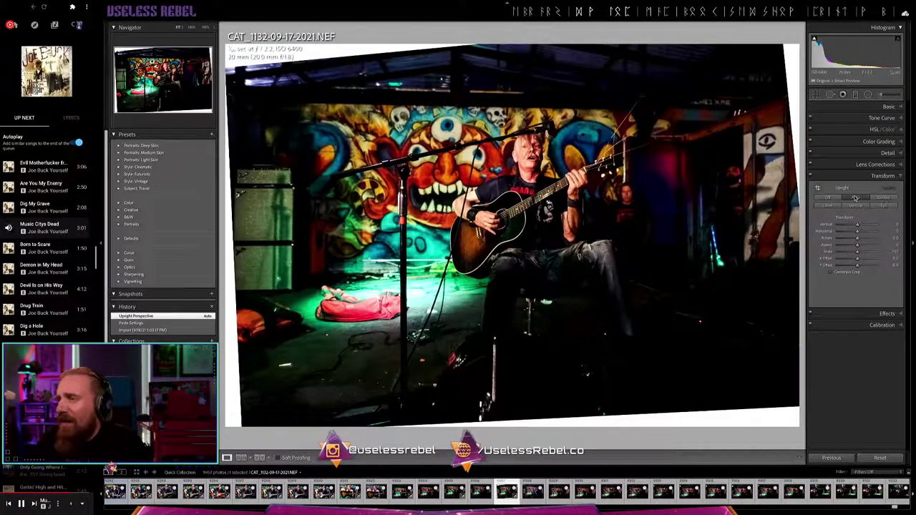
click(830, 273)
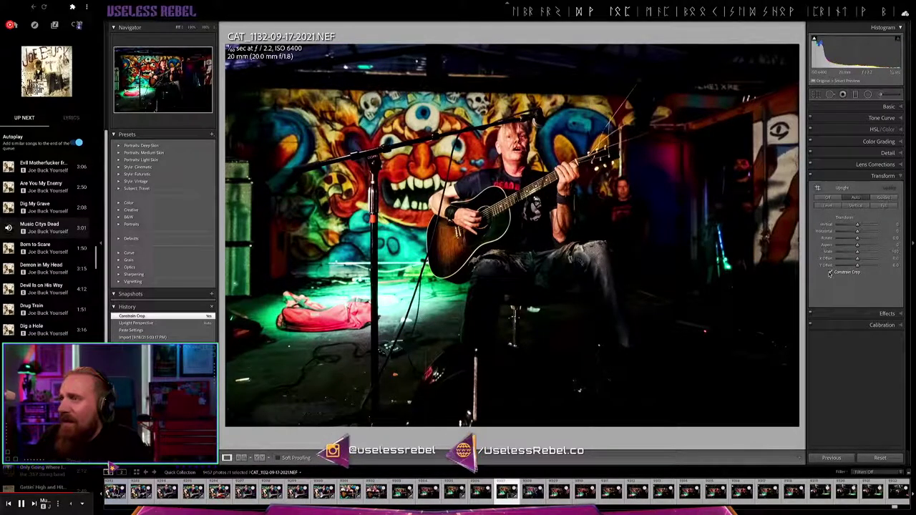
click(847, 107)
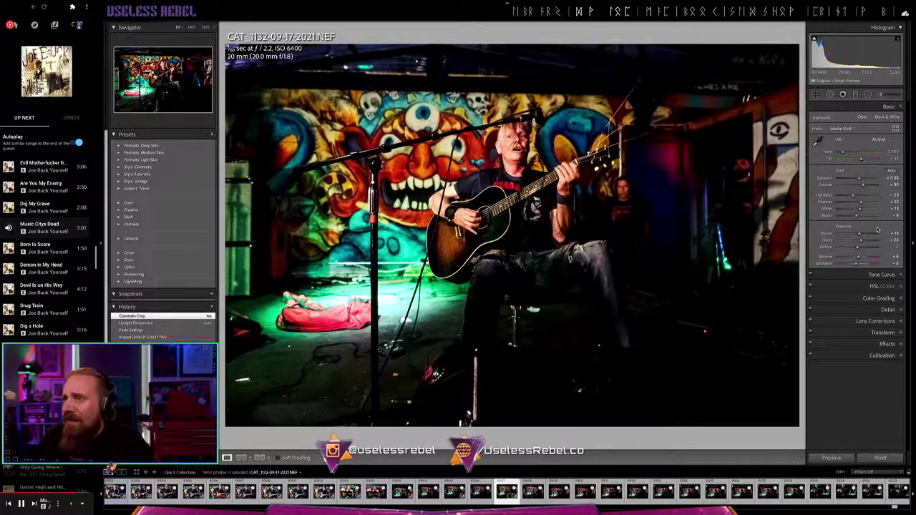
key(equal)
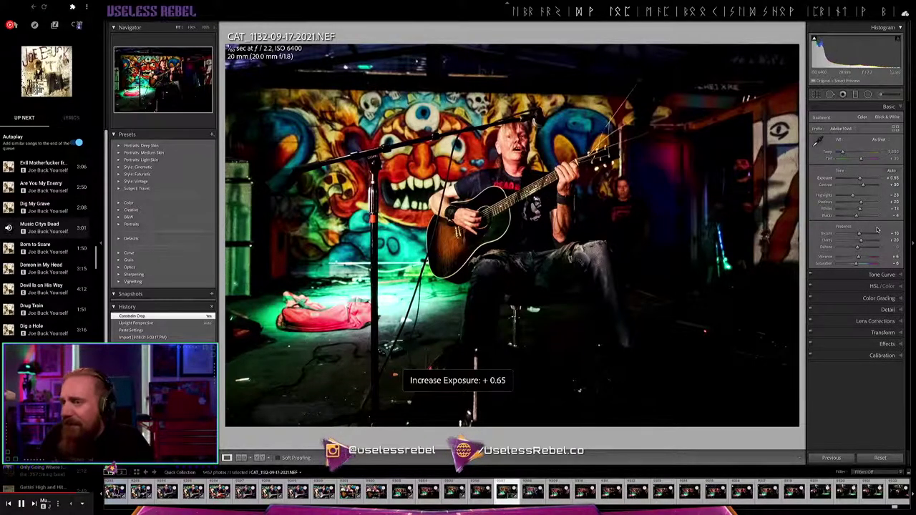
key(equal)
key(equal)
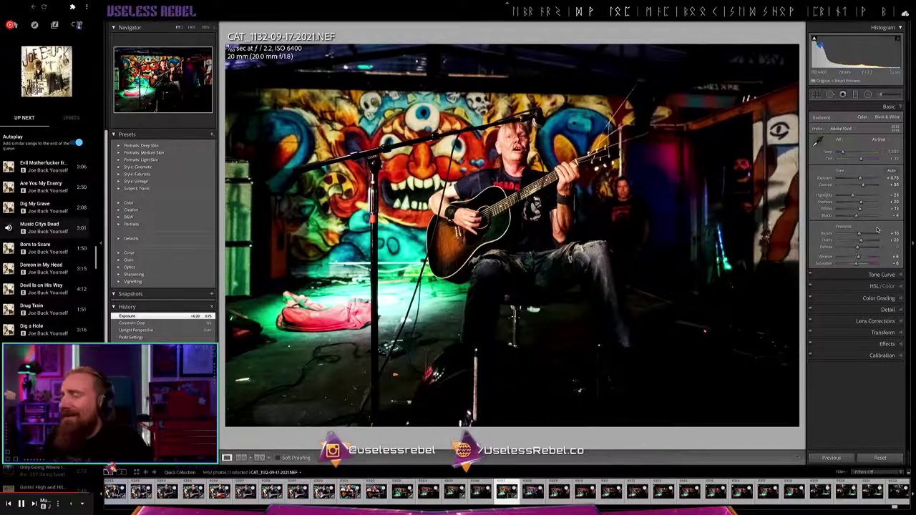
Paste the vivid edit onto CAT_1134 and apply Auto Upright with Constrain Crop
key(Right)
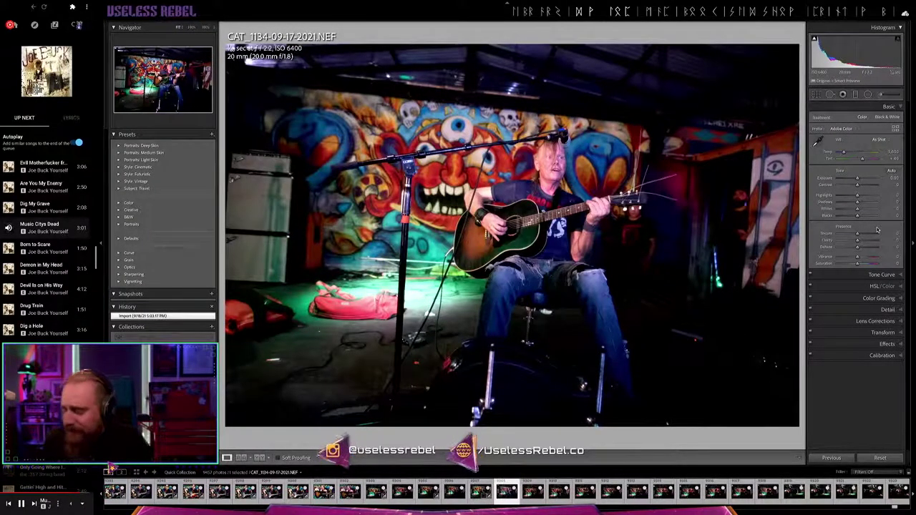
key(ctrl+shift+v)
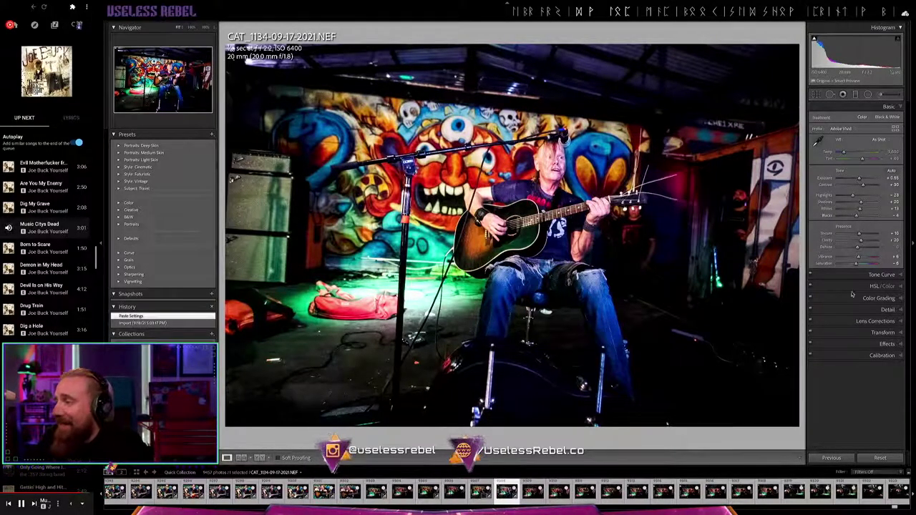
click(870, 333)
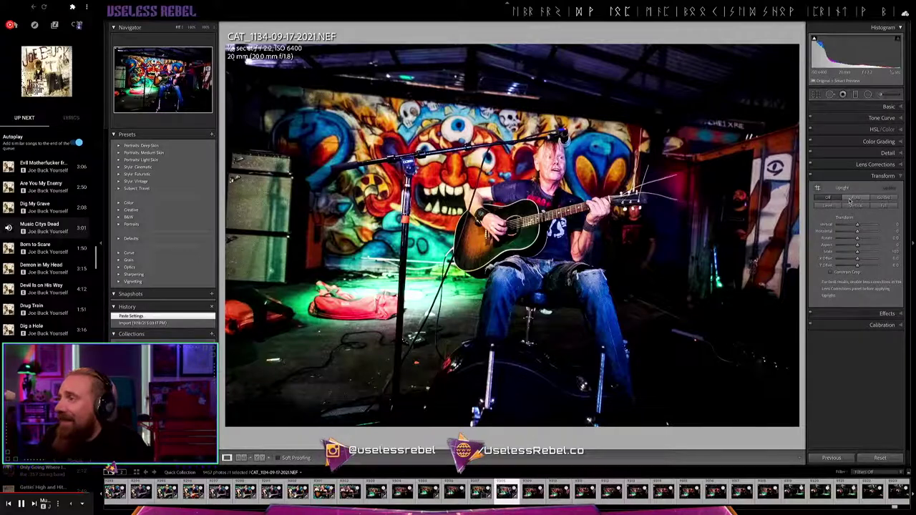
click(856, 198)
click(831, 272)
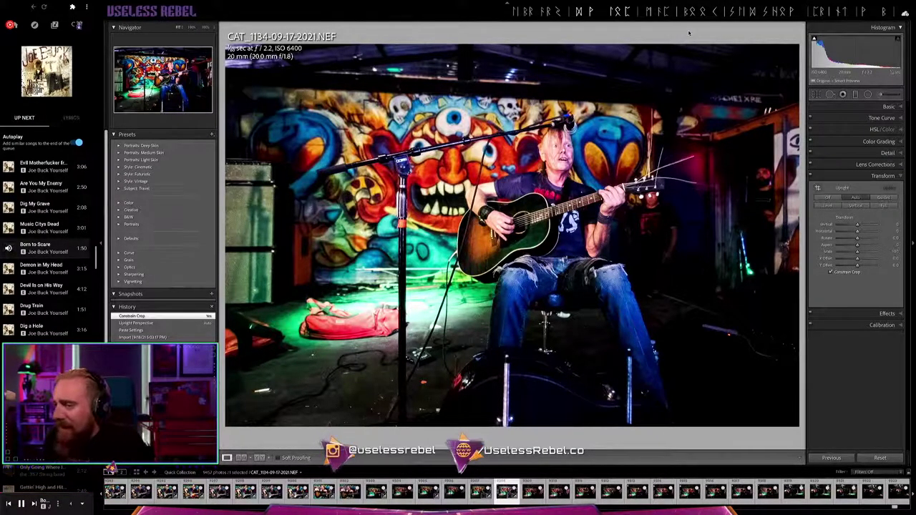
key(Right)
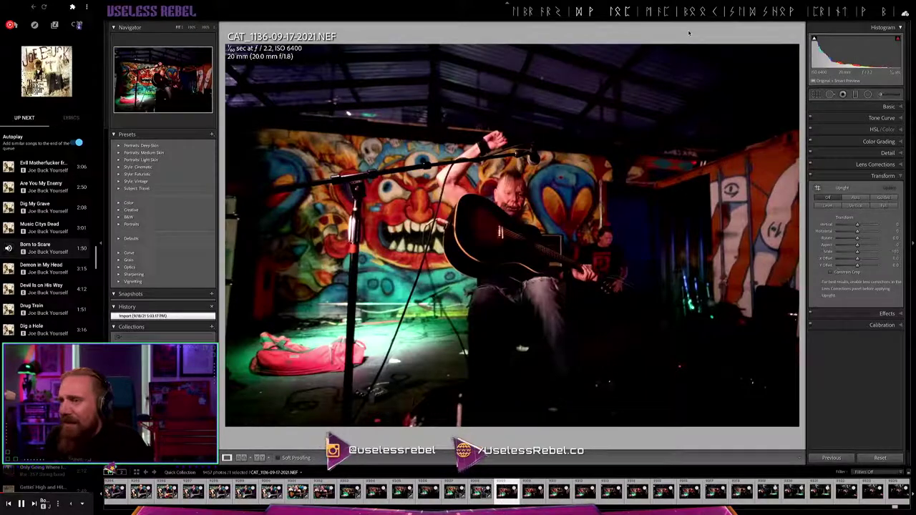
Paste the vivid edit onto CAT_1136, raise exposure to 0.95, then advance to CAT_1137
key(Right)
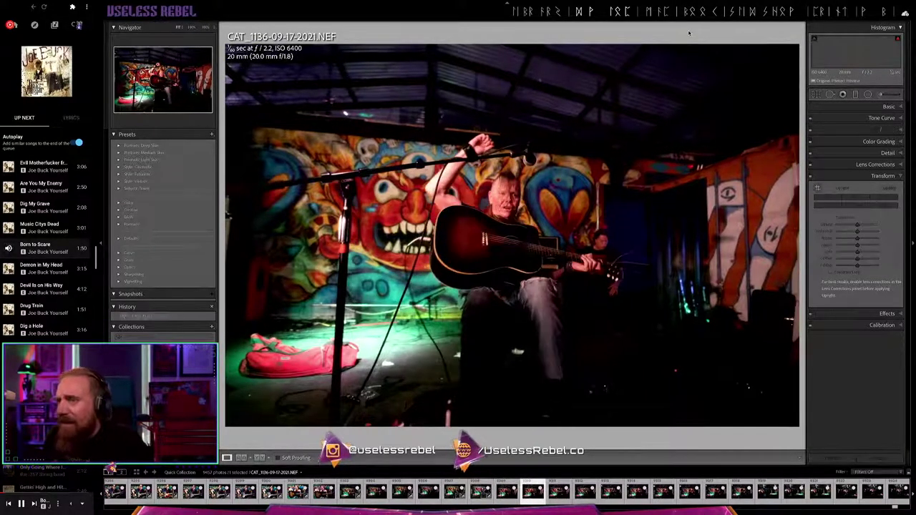
key(Left)
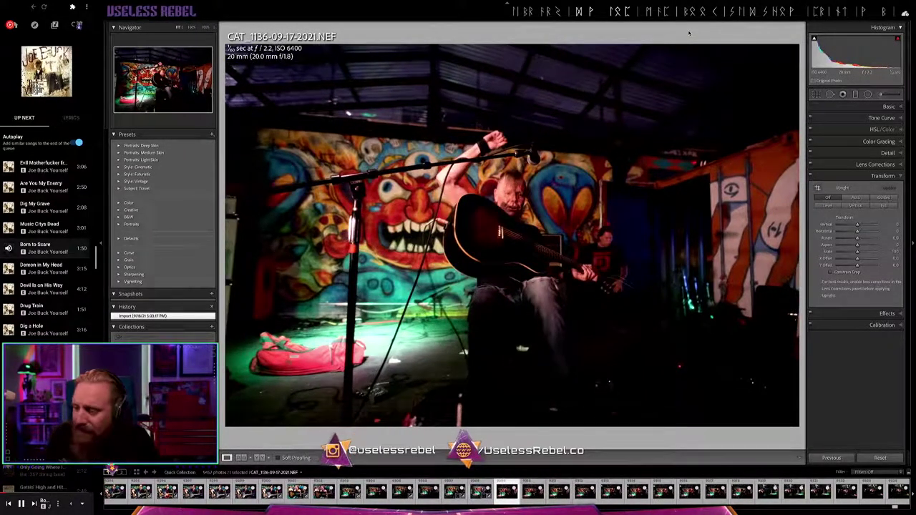
key(ctrl+shift+v)
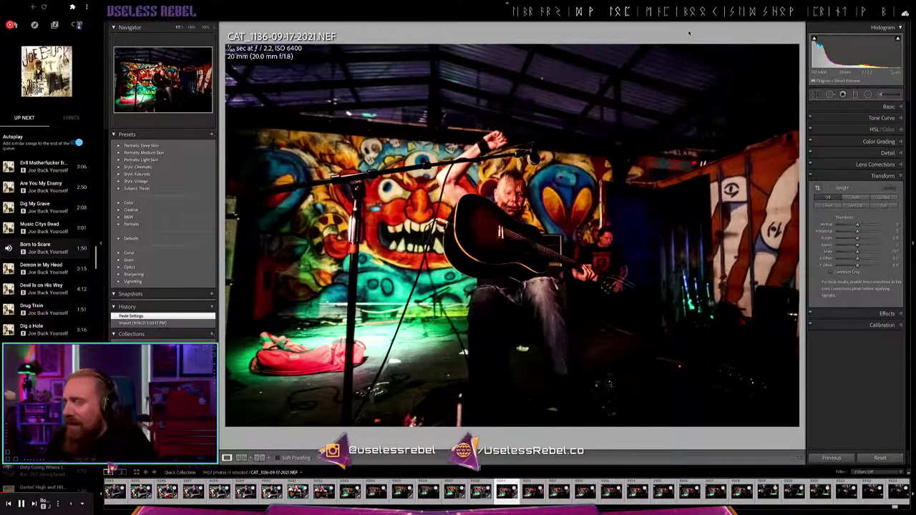
key(equal)
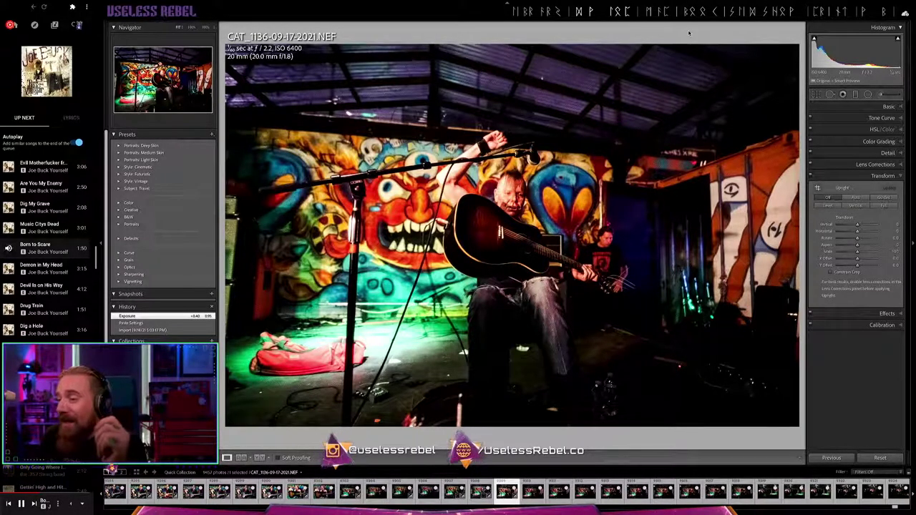
key(Right)
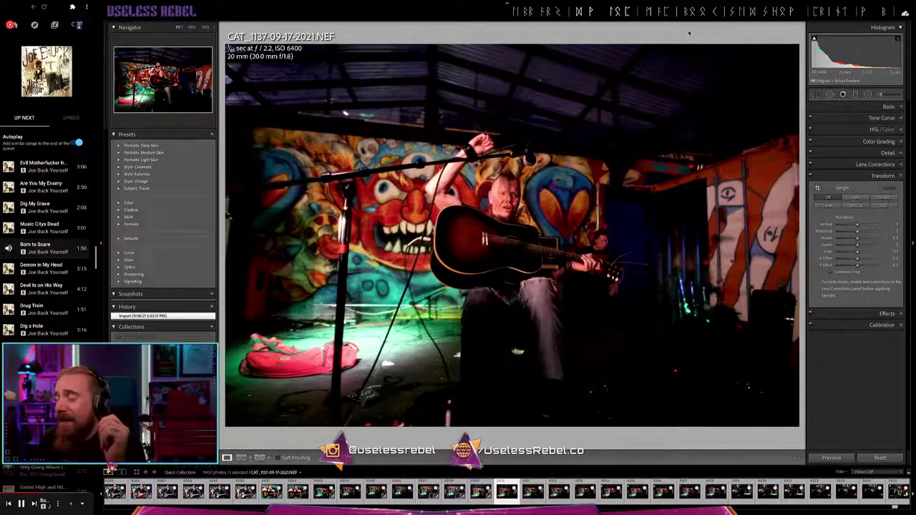
Paste the vivid edit onto CAT_1142 and raise its exposure to +0.95
key(Right)
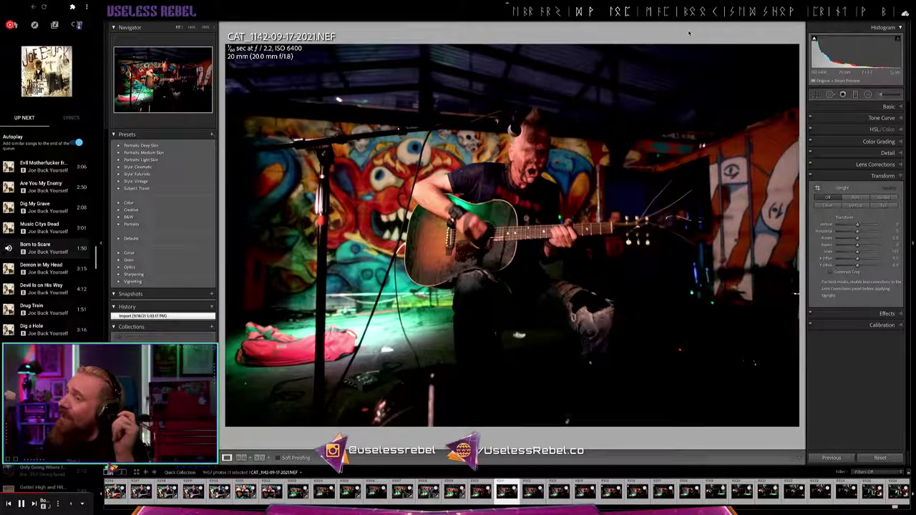
key(ctrl+shift+v)
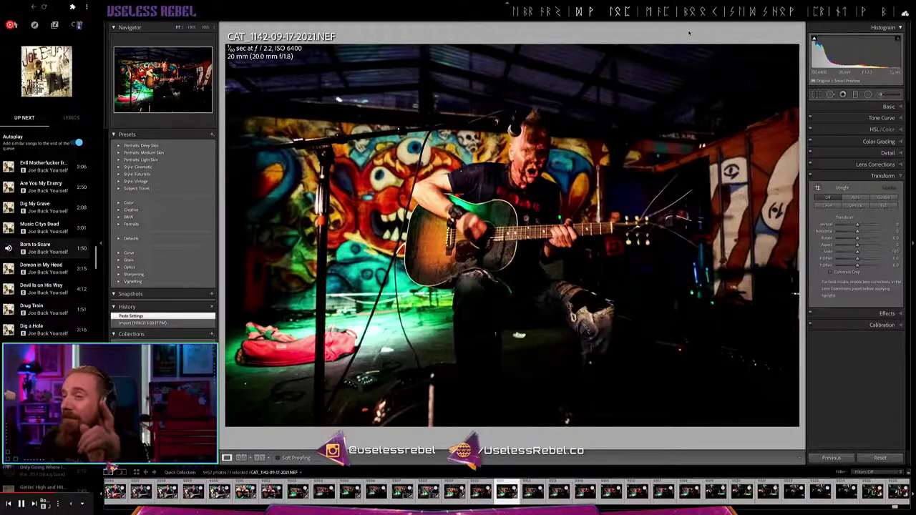
key(equal)
key(equal)
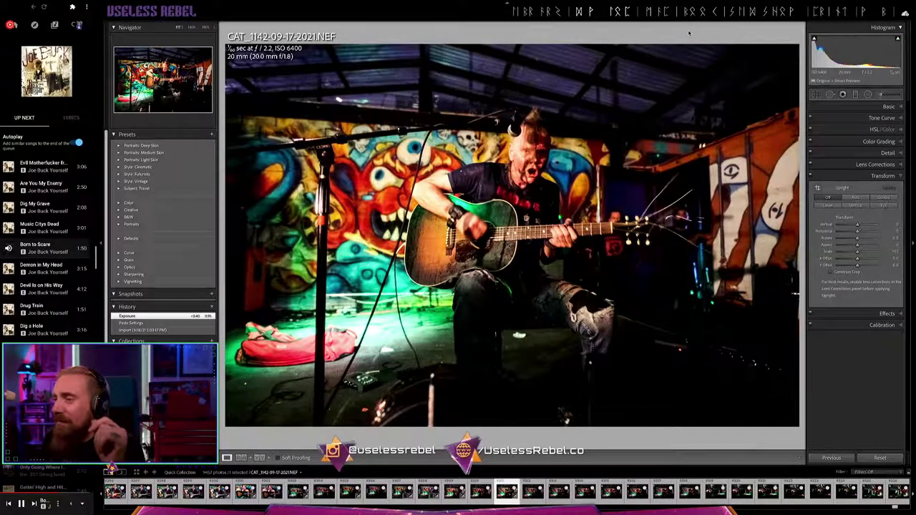
key(Right)
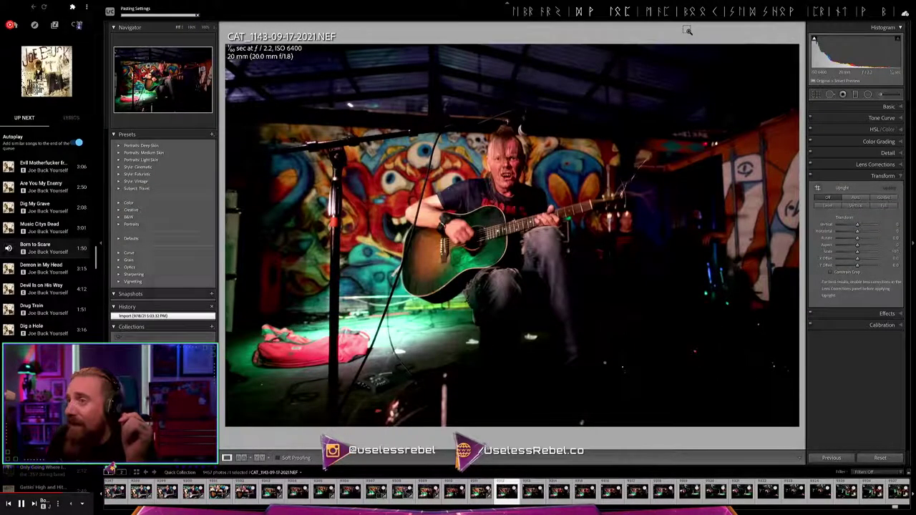
Paste the vivid edit onto CAT_1143, brighten its exposure, and compare it with CAT_1142
key(ctrl+shift+v)
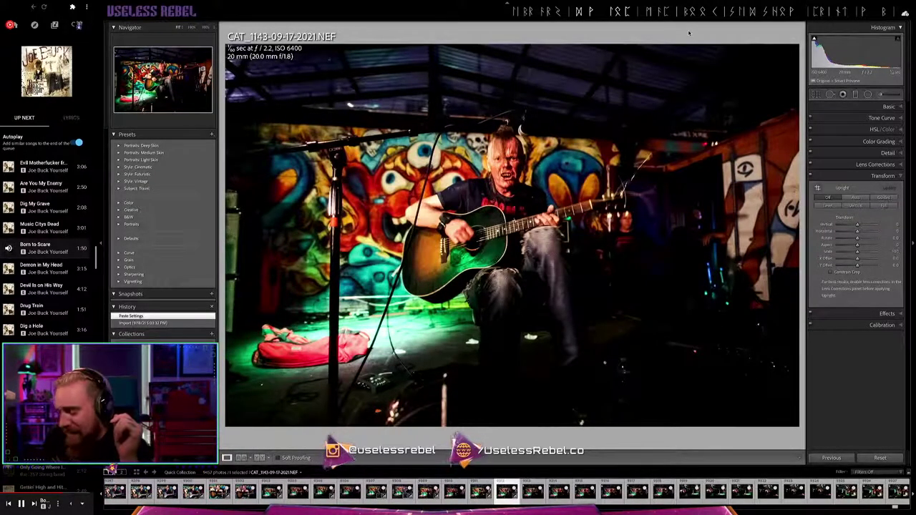
key(equal)
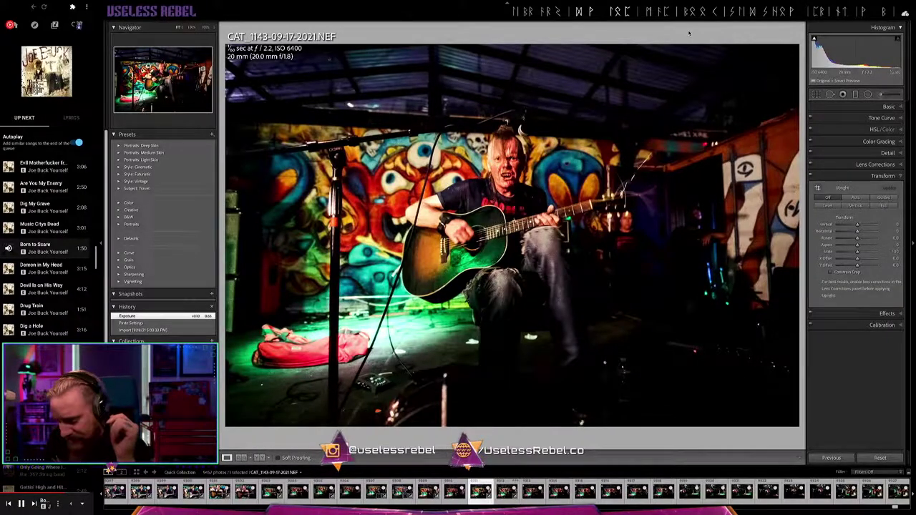
key(Left)
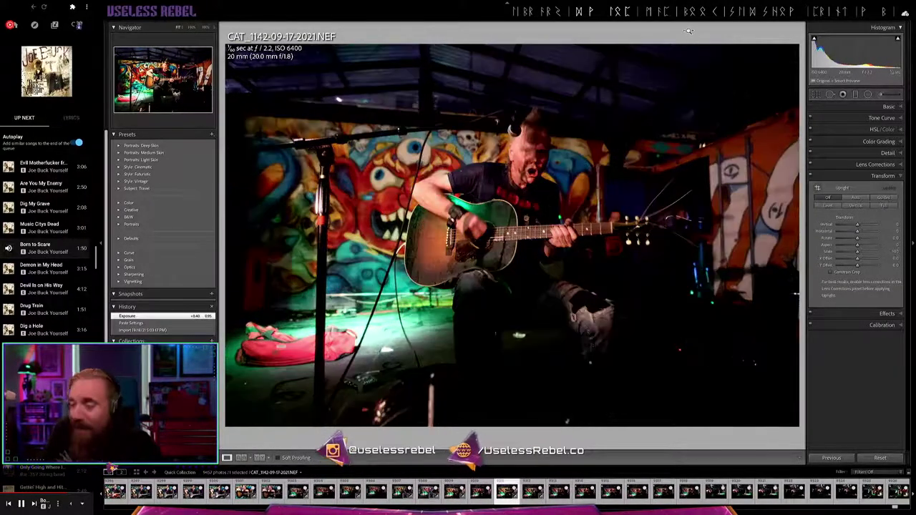
key(Right)
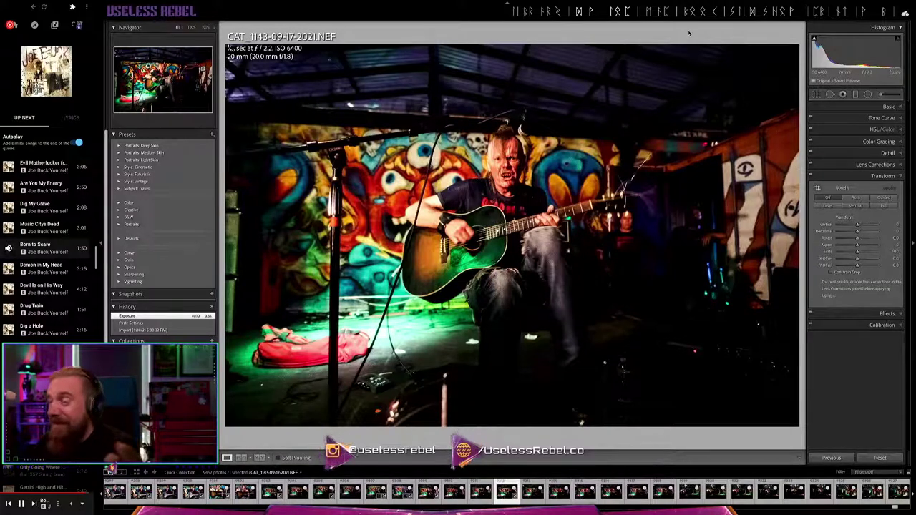
key(Right)
key(Left)
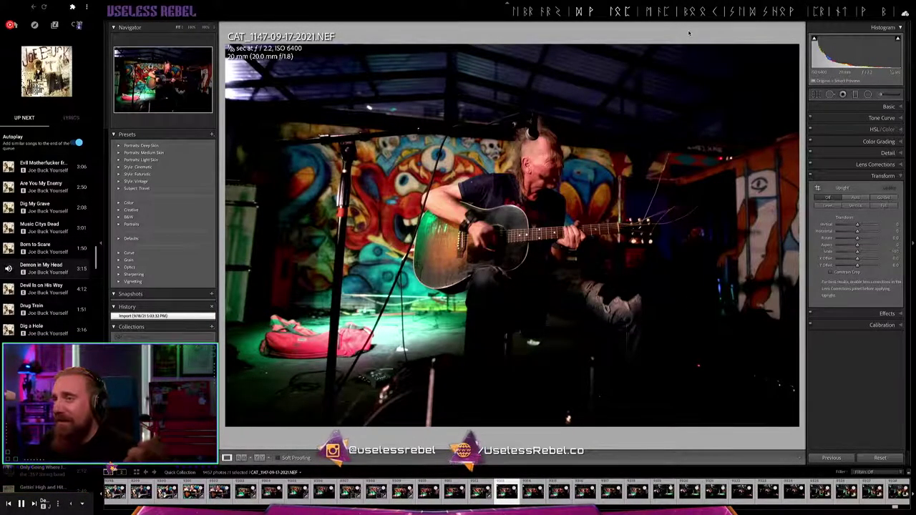
Paste the vivid edit onto CAT_1148 and apply Auto Upright perspective correction
key(Right)
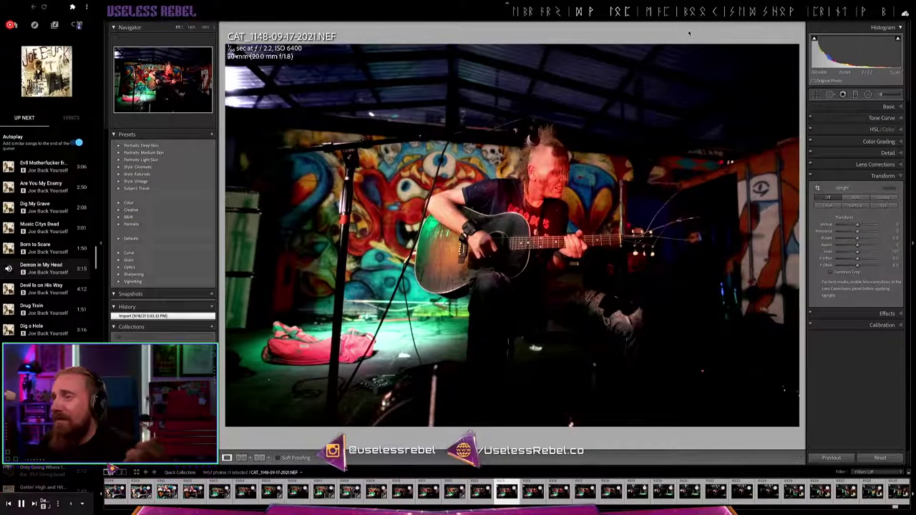
key(ctrl+shift+v)
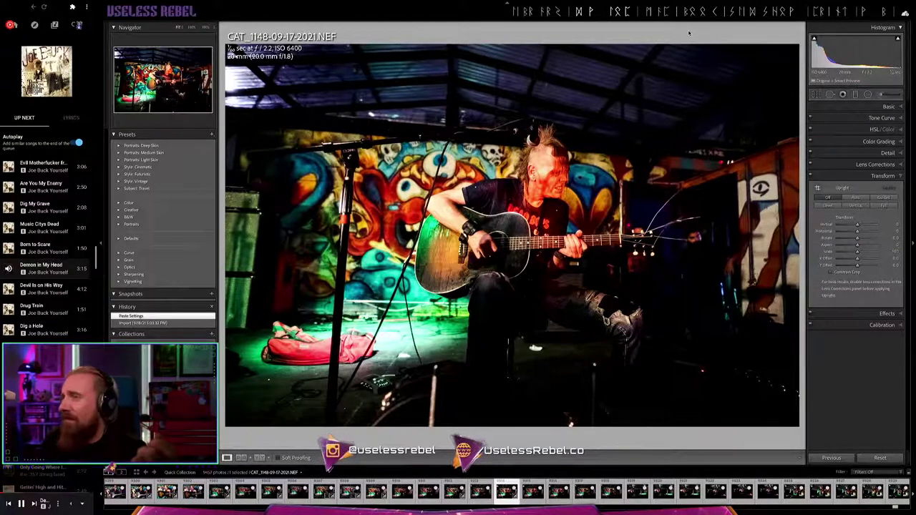
click(856, 198)
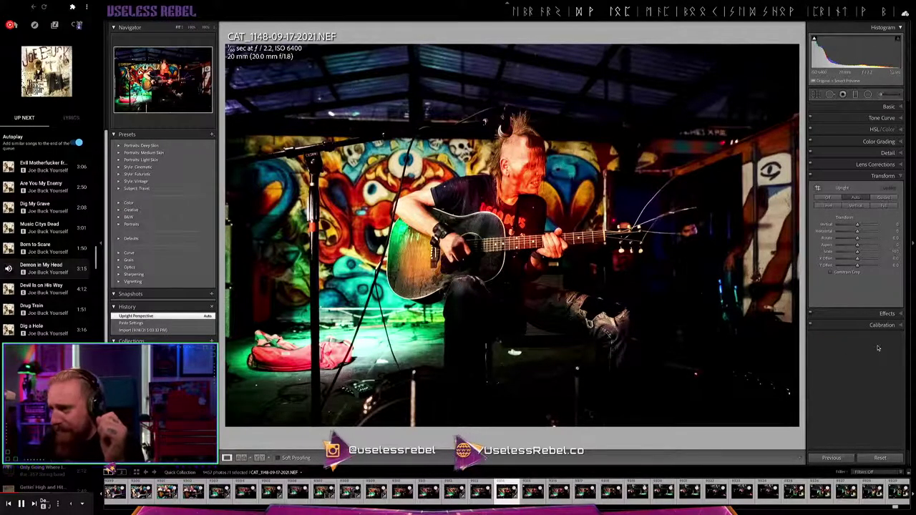
key(Right)
key(Right)
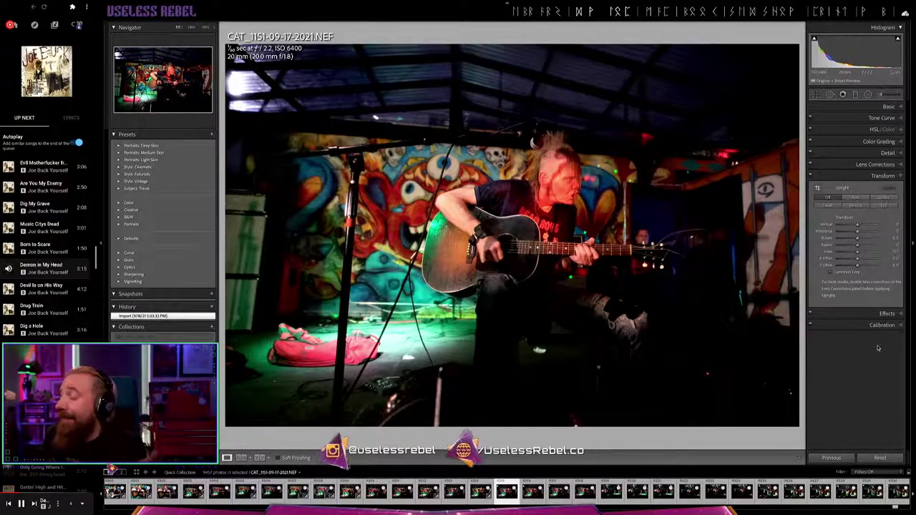
Paste the vivid edit onto CAT_1152 and apply Auto Upright perspective correction
key(Right)
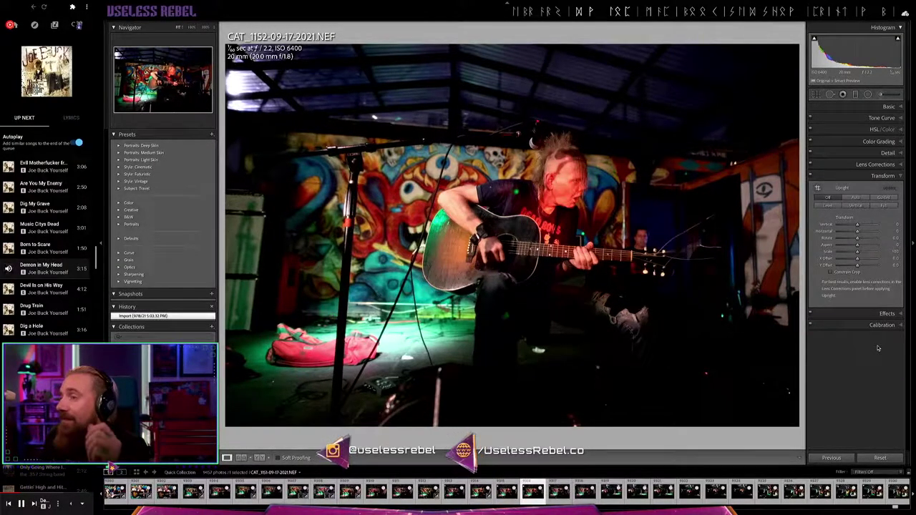
key(ctrl+shift+v)
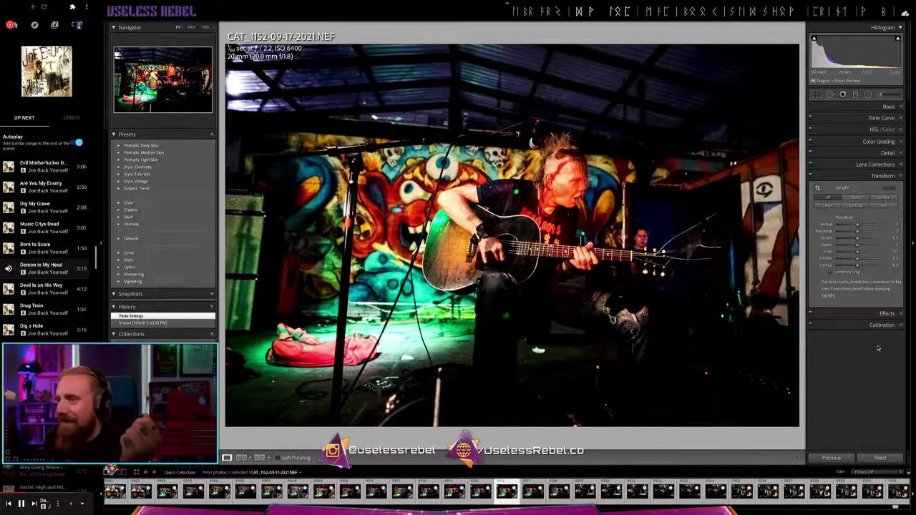
click(857, 199)
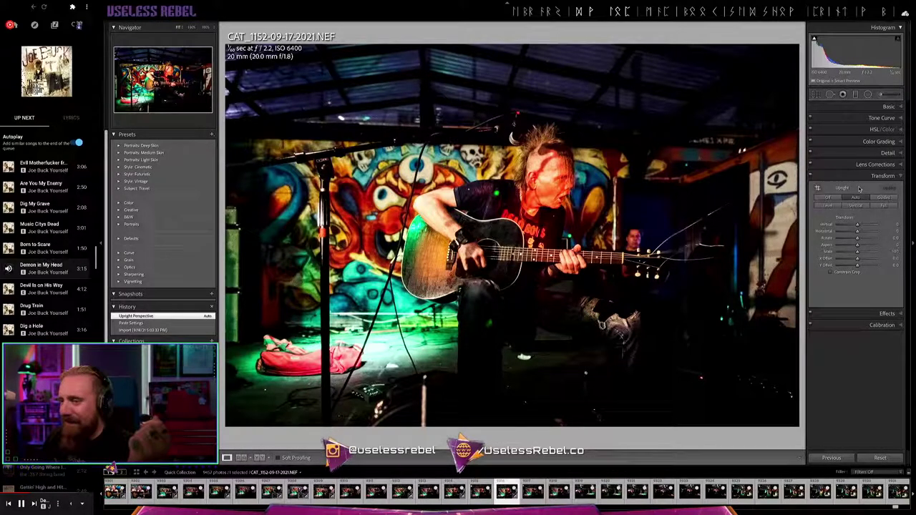
key(Right)
key(Left)
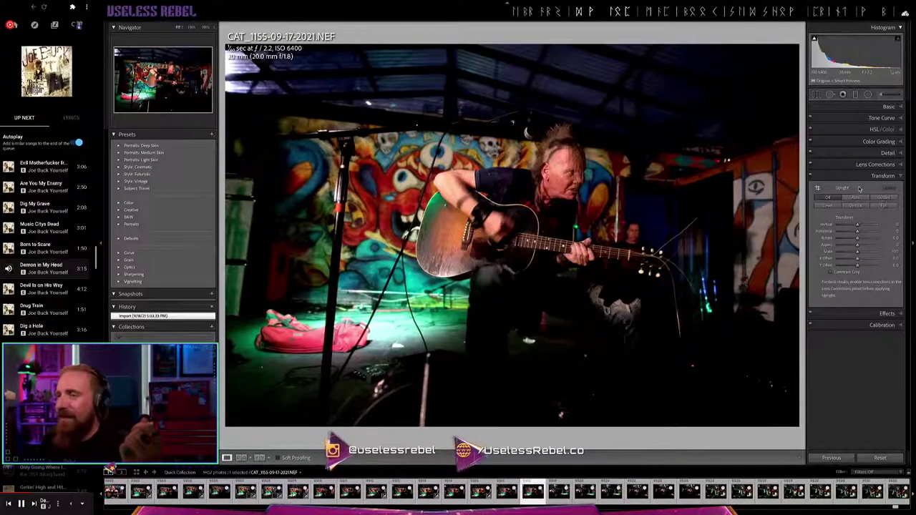
Skip ahead to the outdoor stage shot CAT_1167 and paste the vivid edit onto it
key(Right)
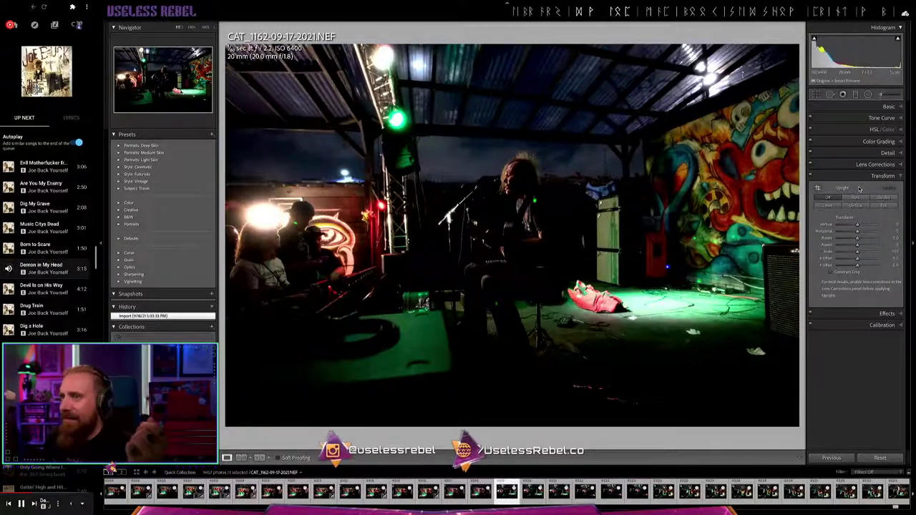
key(Right)
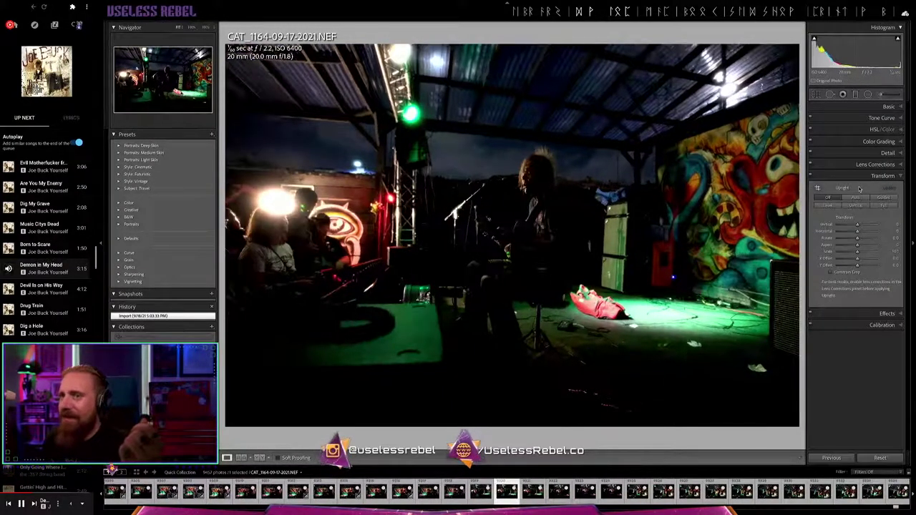
key(Right)
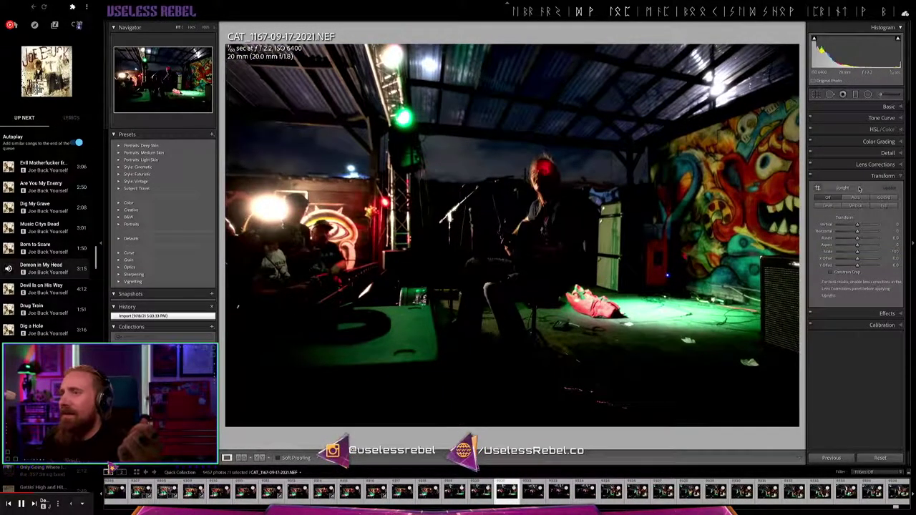
key(ctrl+shift+v)
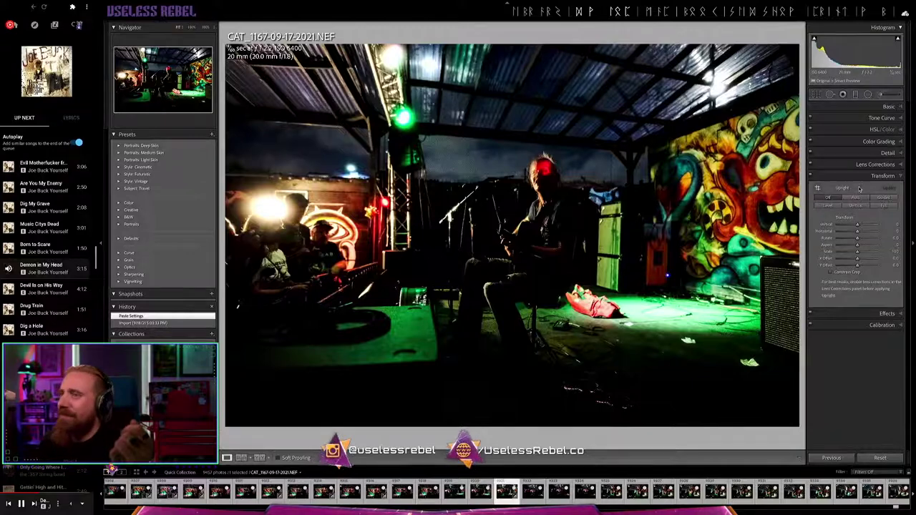
key(Right)
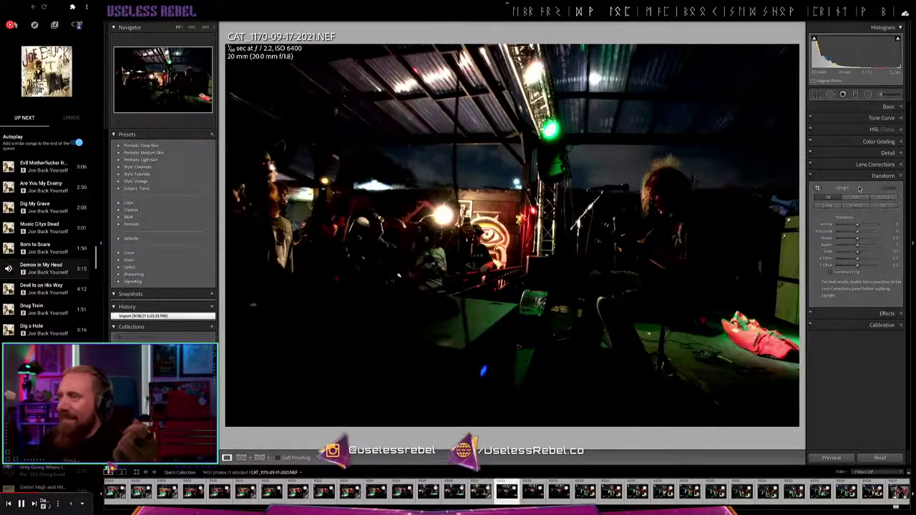
Paste the copied vivid develop settings onto the crowd-and-stage shot CAT_1172
key(Right)
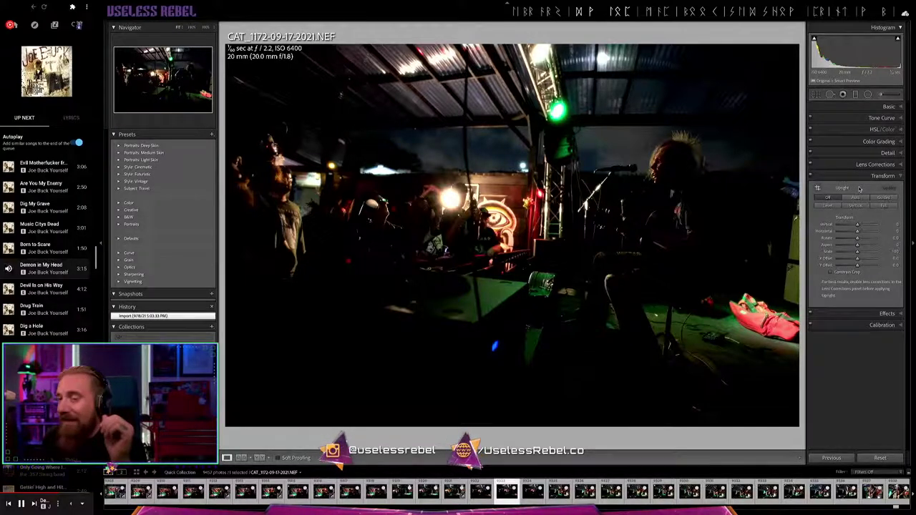
key(ctrl+shift+v)
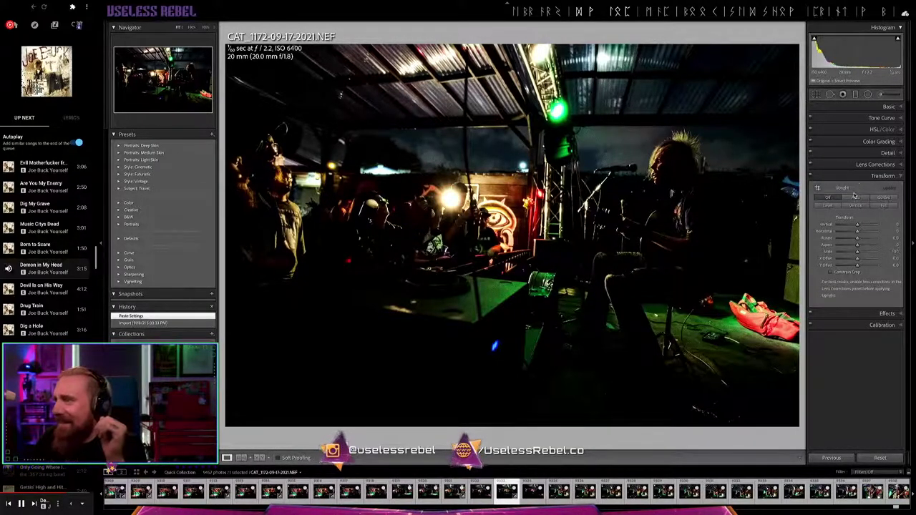
Apply Auto Upright perspective correction to CAT_1172, then move on to CAT_1178
click(855, 198)
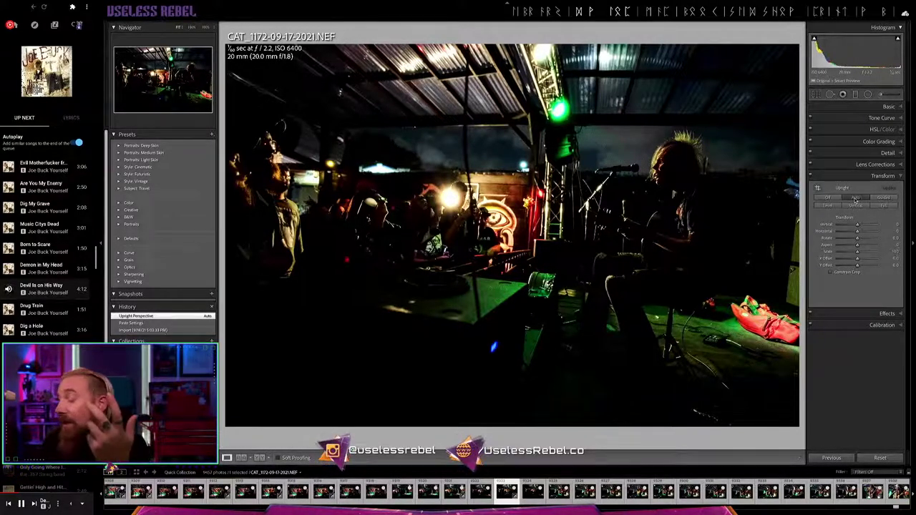
key(Right)
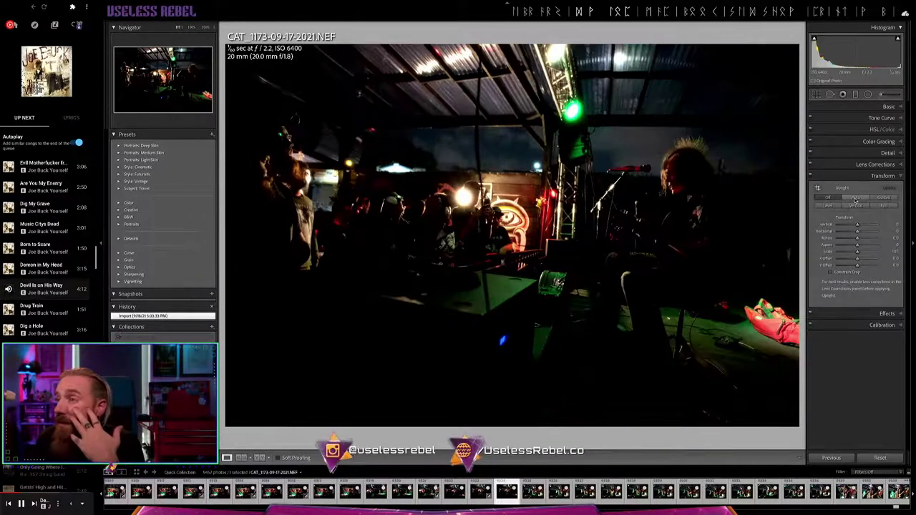
key(Left)
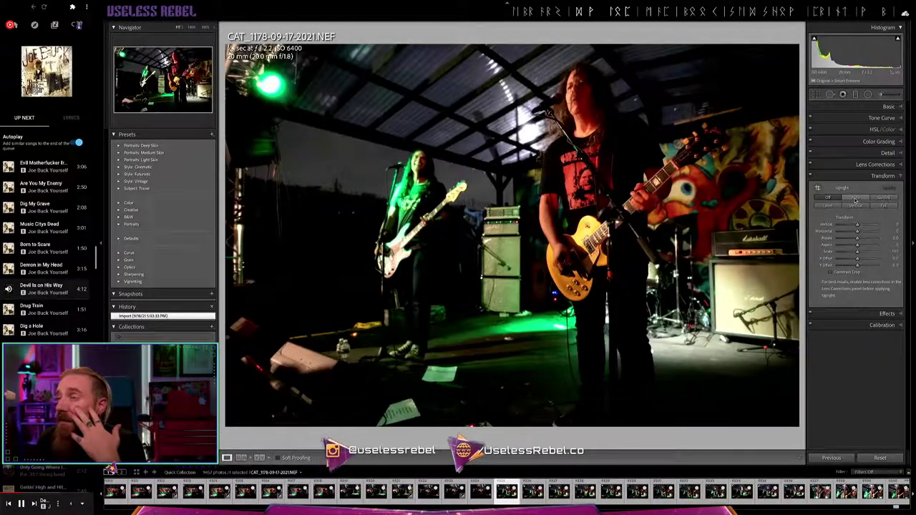
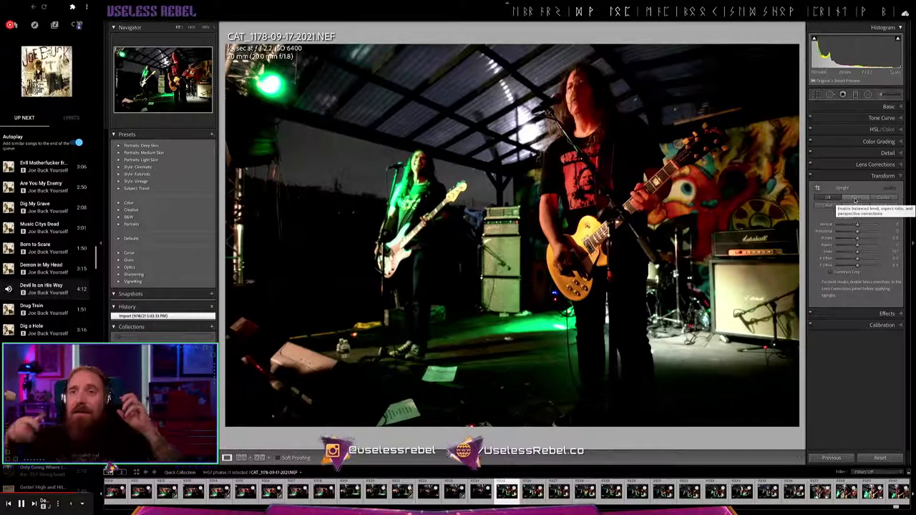
In YouTube Music, play 'Days To Come' from Terrible Feelings' album Shadows and show Up Next
click(77, 25)
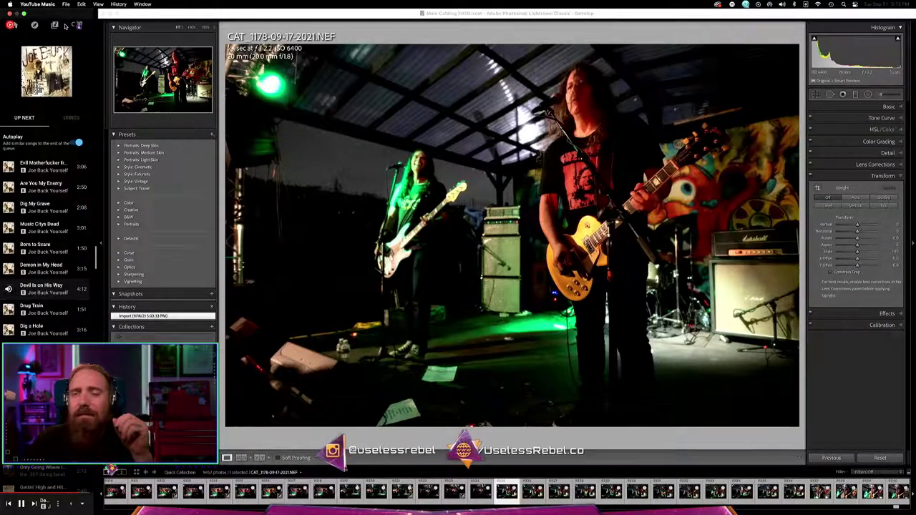
click(70, 27)
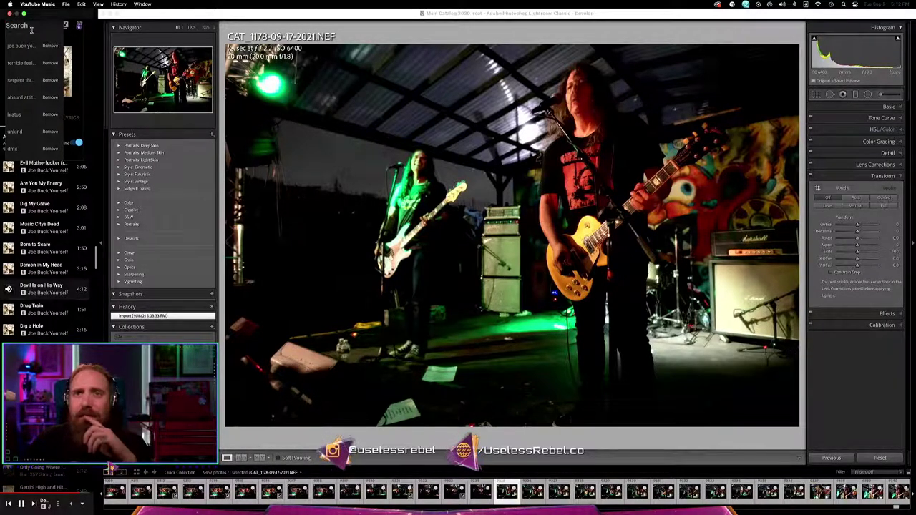
click(20, 63)
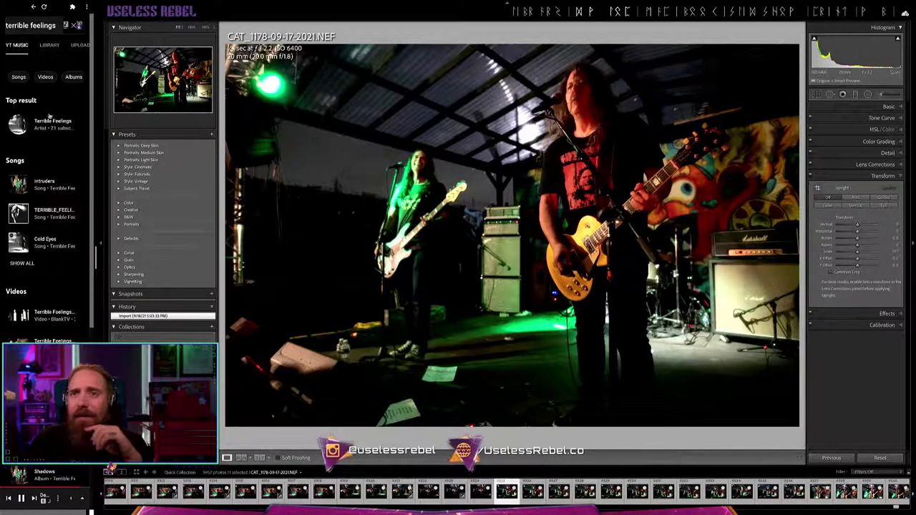
click(47, 121)
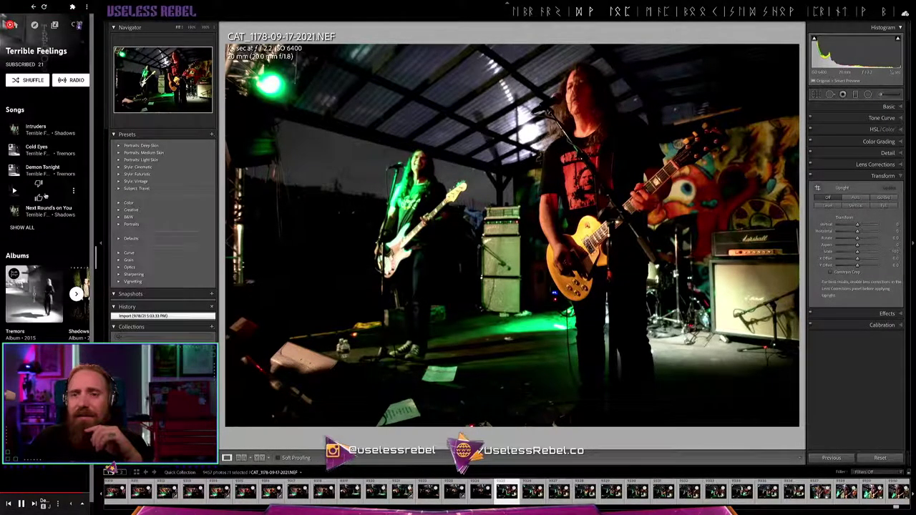
click(81, 304)
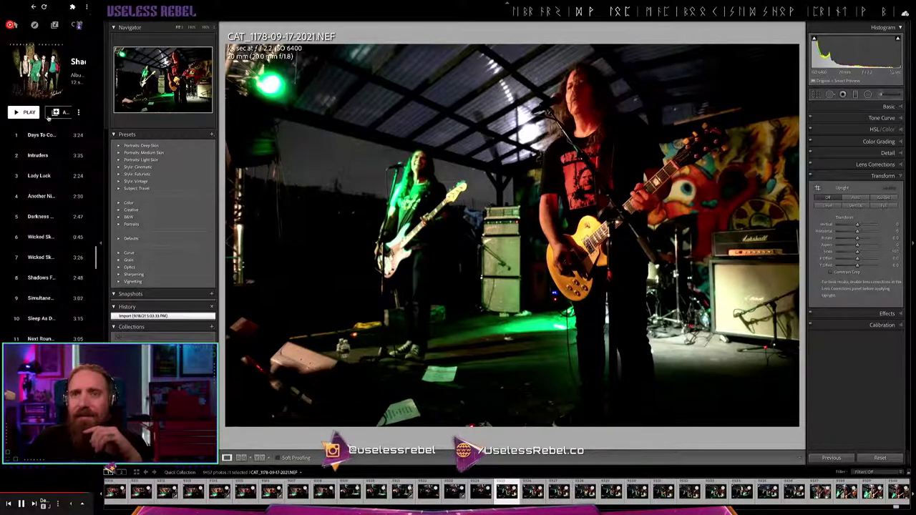
click(23, 113)
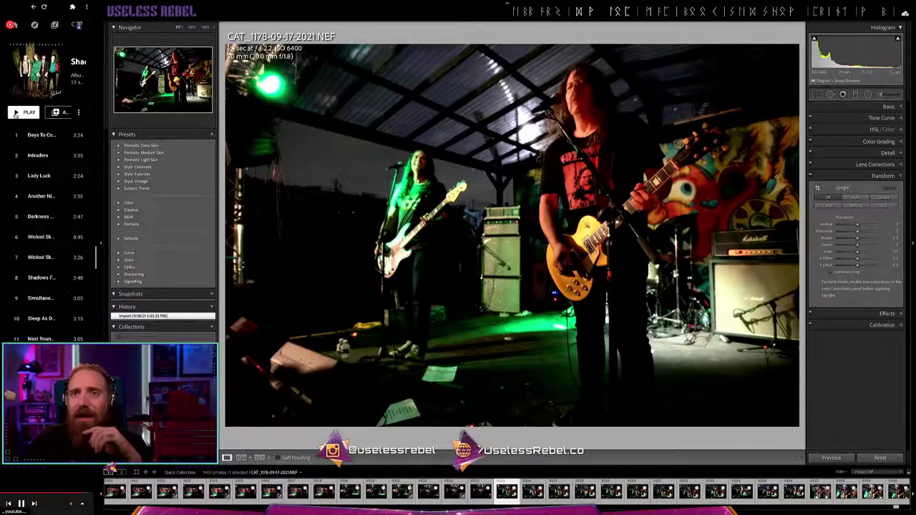
click(83, 504)
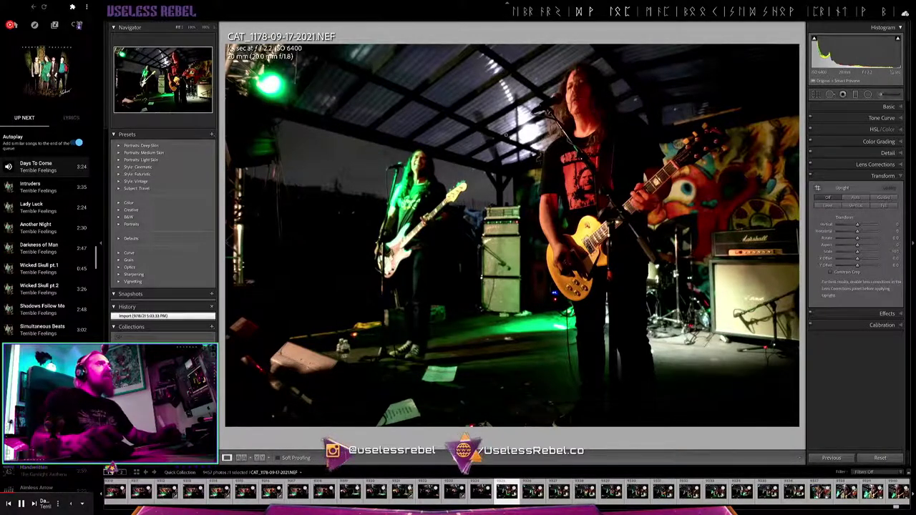
Paste the copied develop settings onto CAT_1178 and apply the Adobe Standard camera profile
key(ctrl+shift+v)
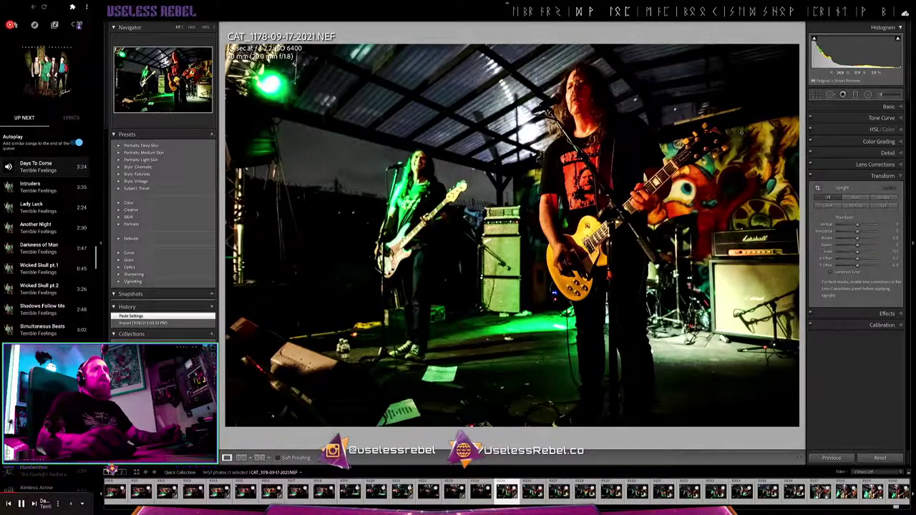
click(884, 106)
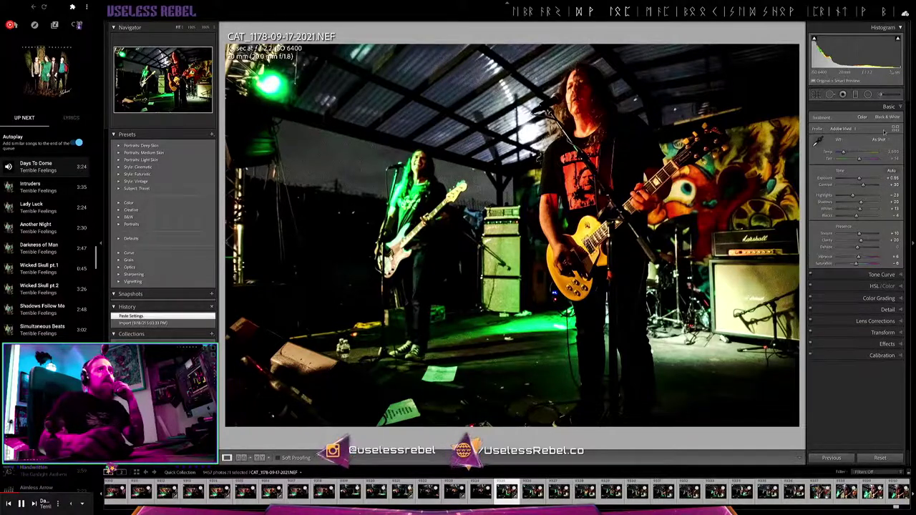
click(896, 130)
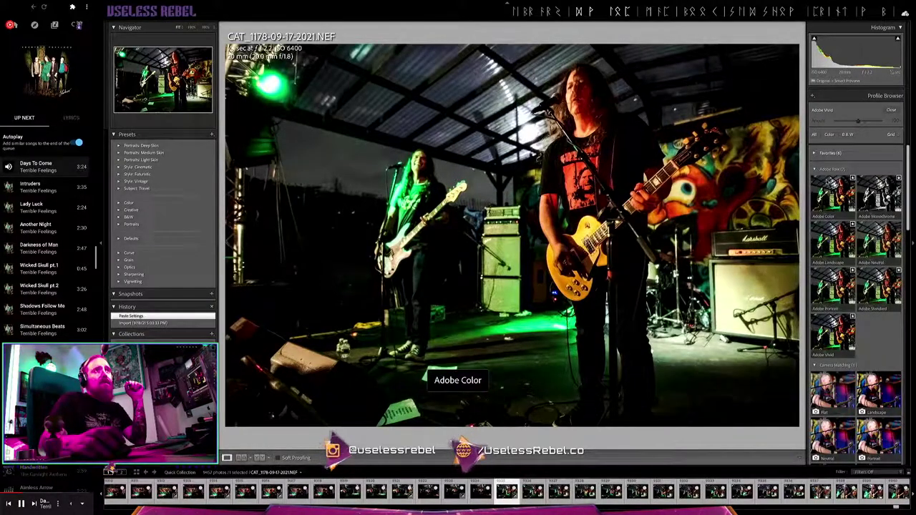
scroll(869, 312, down, 2)
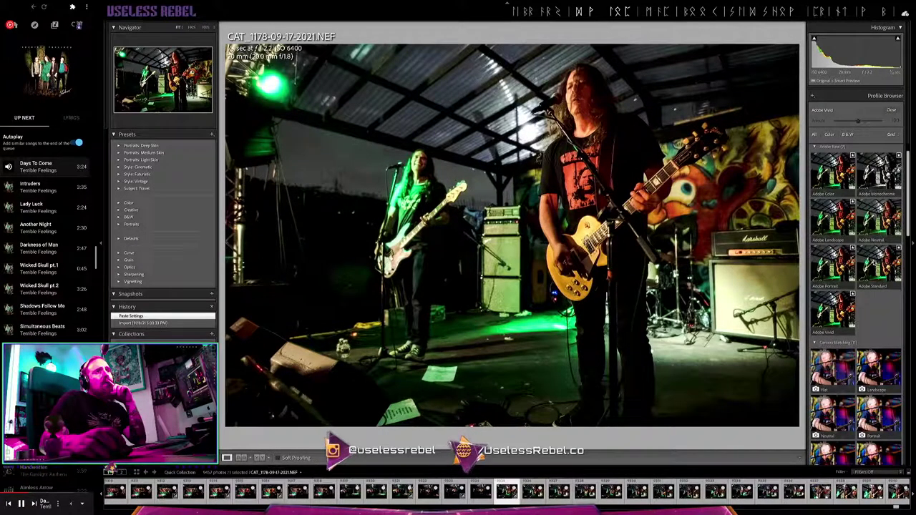
click(879, 265)
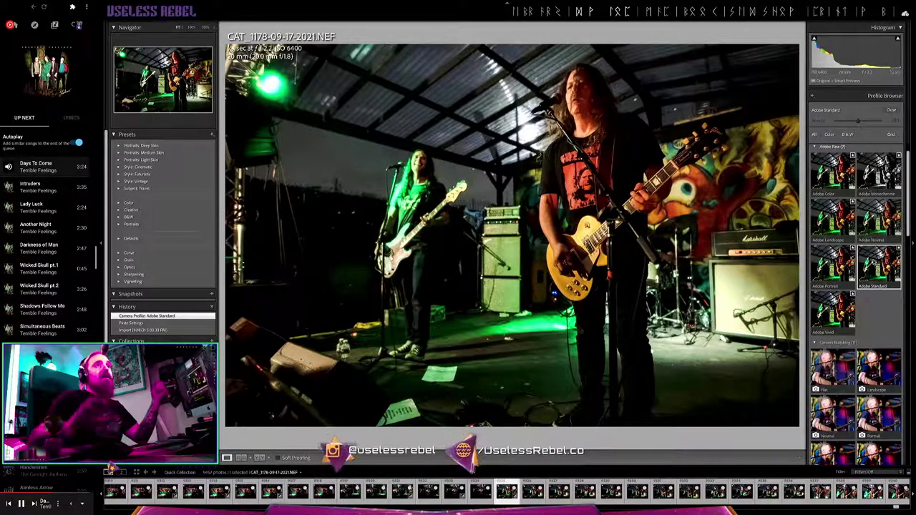
In HSL/Color, reduce yellow saturation, brighten the yellows, and shift green luminance
click(891, 109)
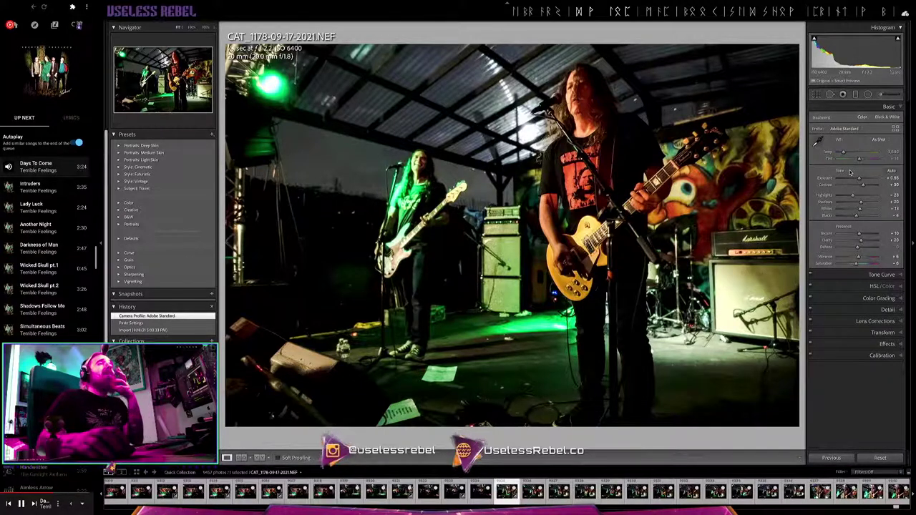
click(870, 286)
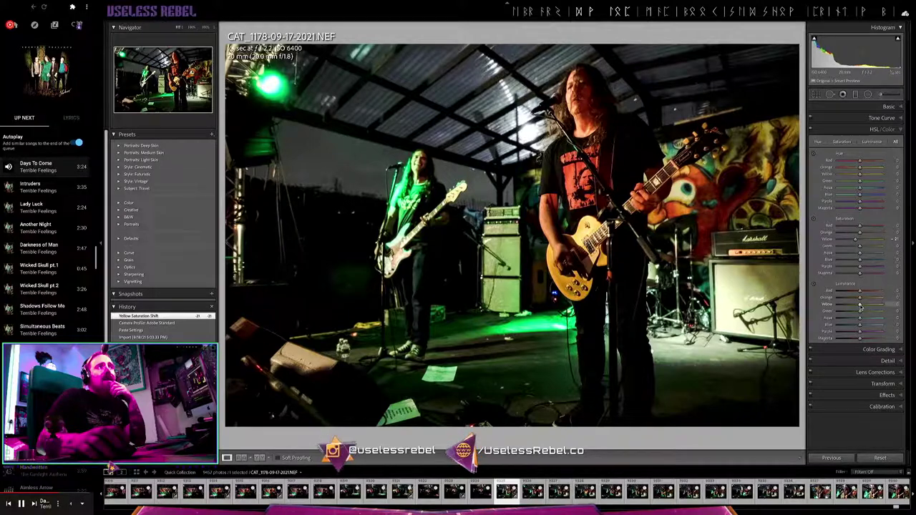
drag(860, 306, 860, 308)
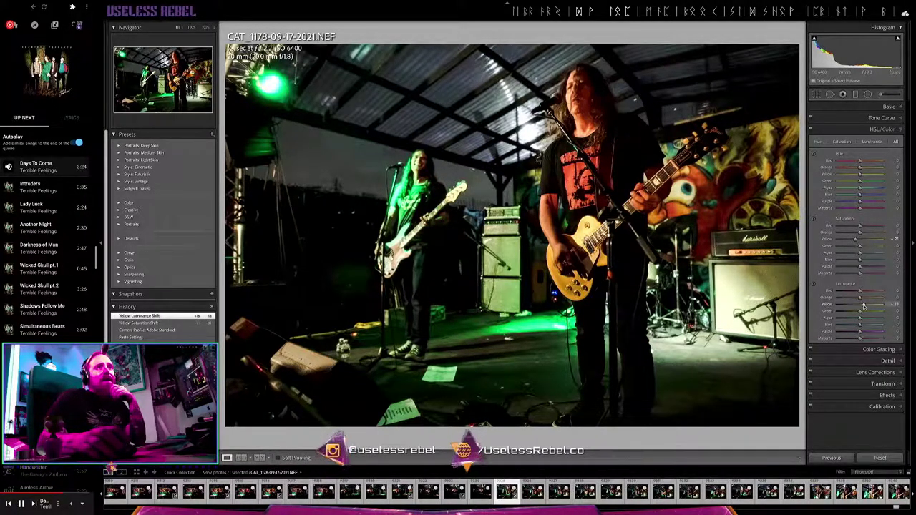
drag(864, 306, 862, 307)
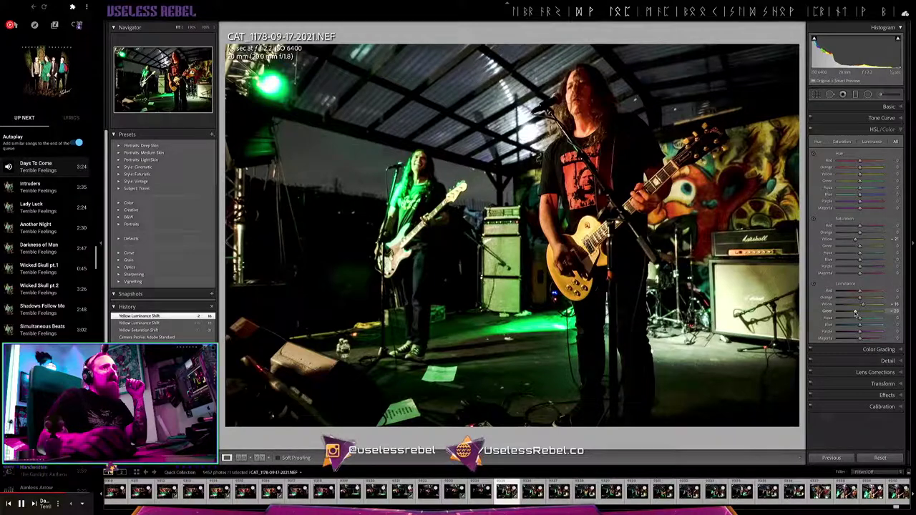
drag(853, 313, 856, 313)
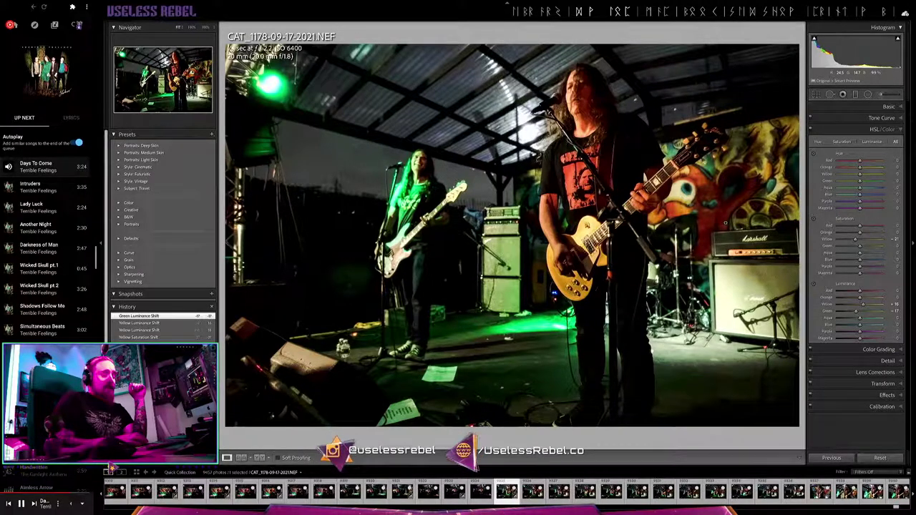
Copy CAT_1178's develop settings, paste them onto CAT_1179, and lower its exposure slightly
key(ctrl+shift+c)
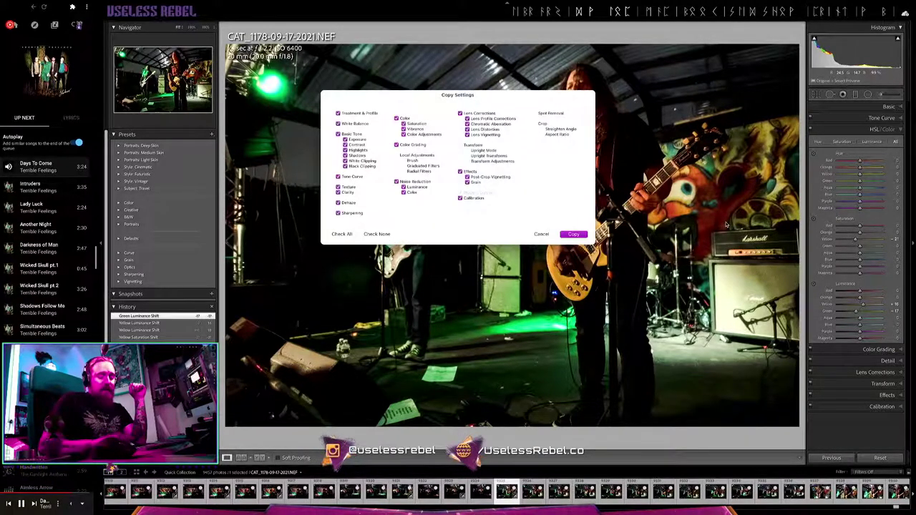
key(Return)
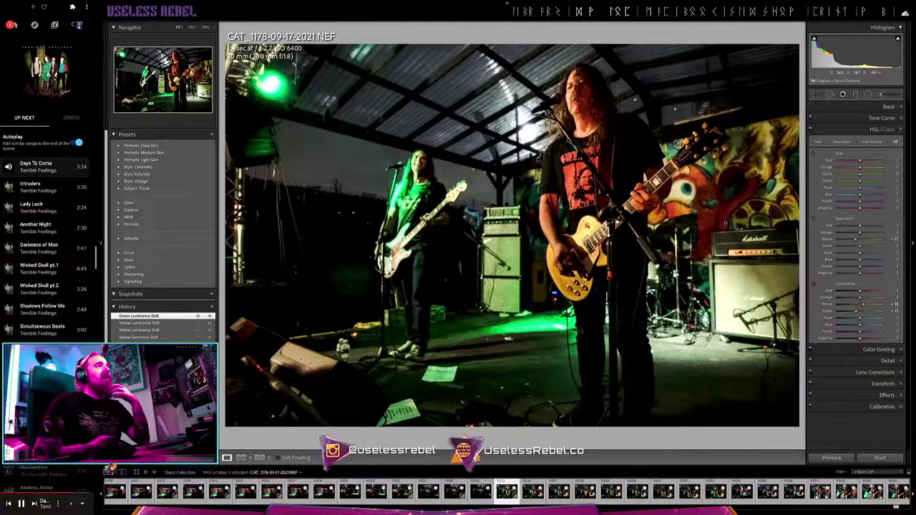
key(Right)
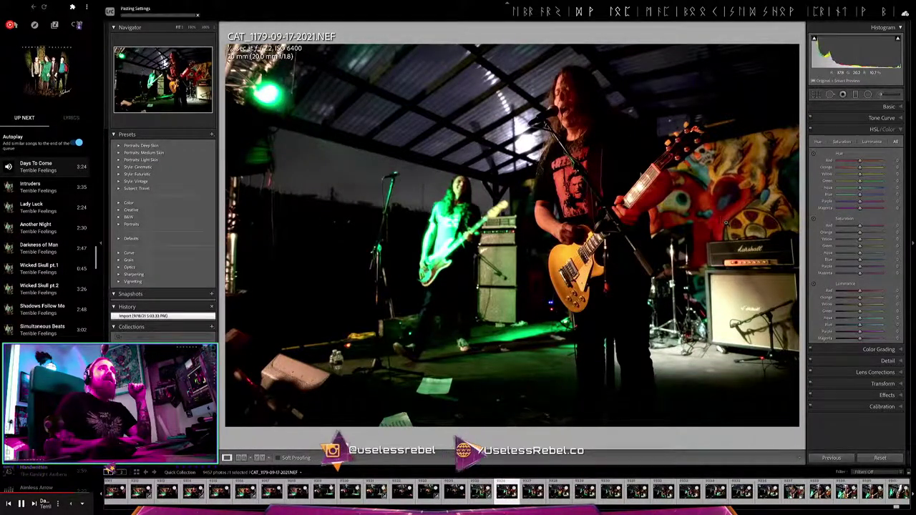
key(ctrl+shift+v)
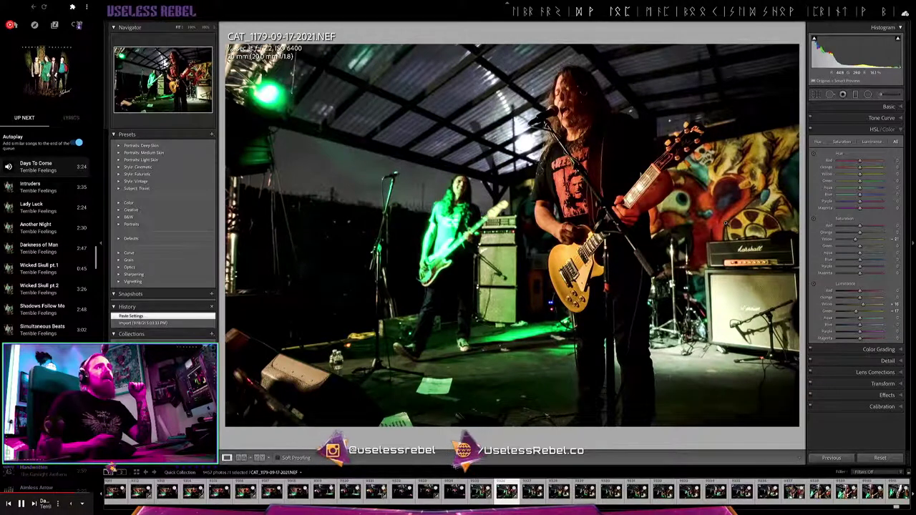
key(minus)
key(minus)
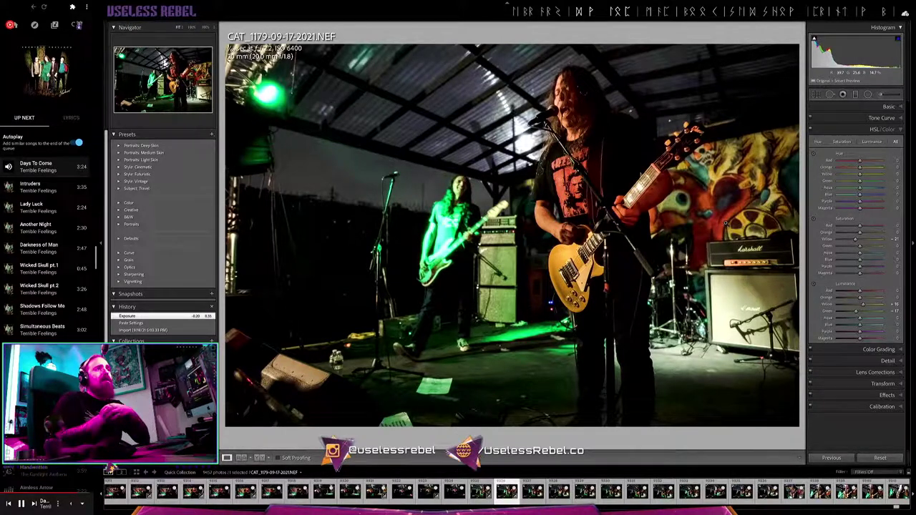
key(r)
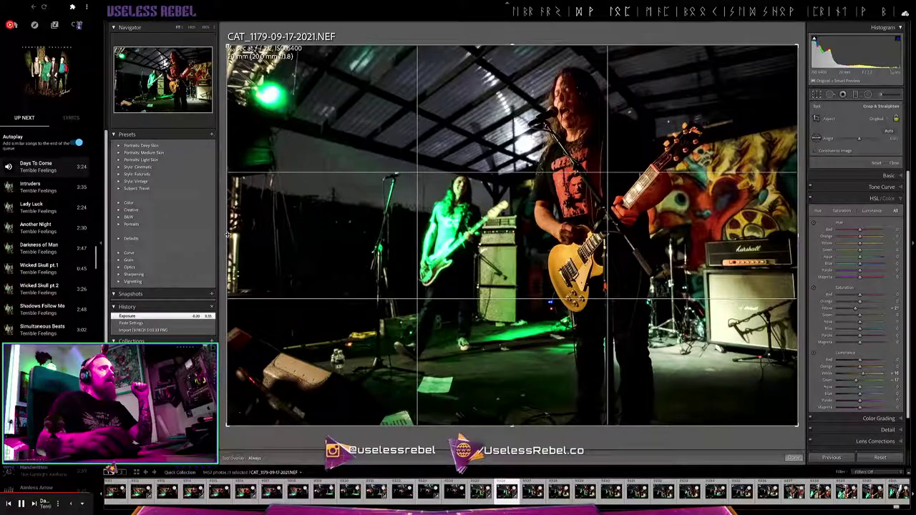
Crop CAT_1179 tighter around the band, refine the crop, and advance to CAT_1181
mouse_move(226, 236)
mouse_down()
mouse_move(259, 238)
mouse_move(245, 238)
mouse_up()
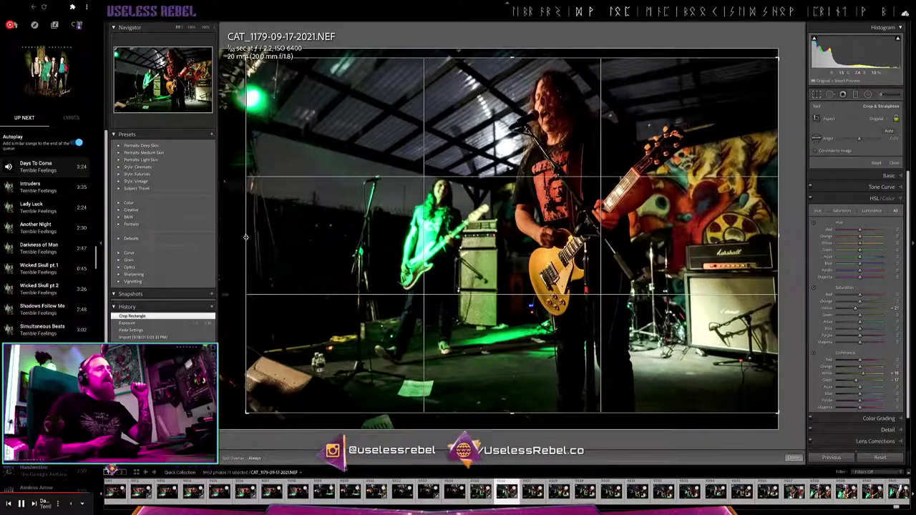
key(Return)
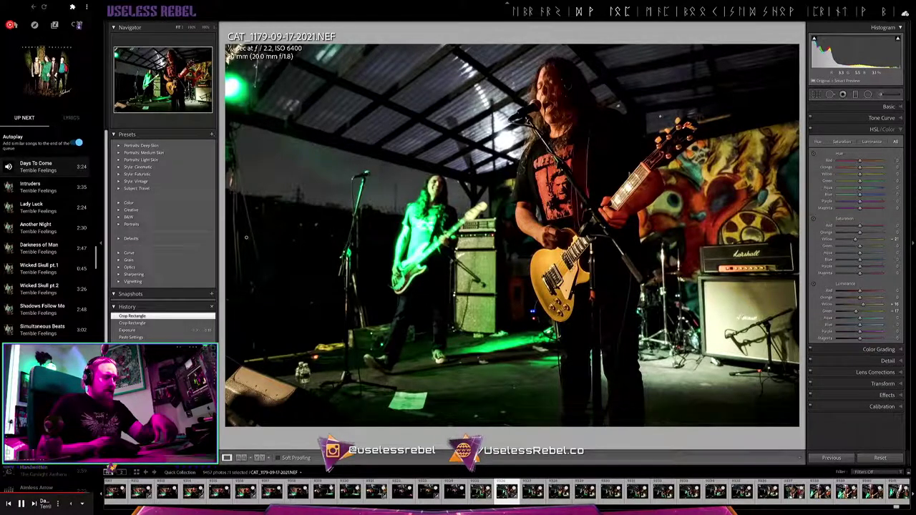
key(r)
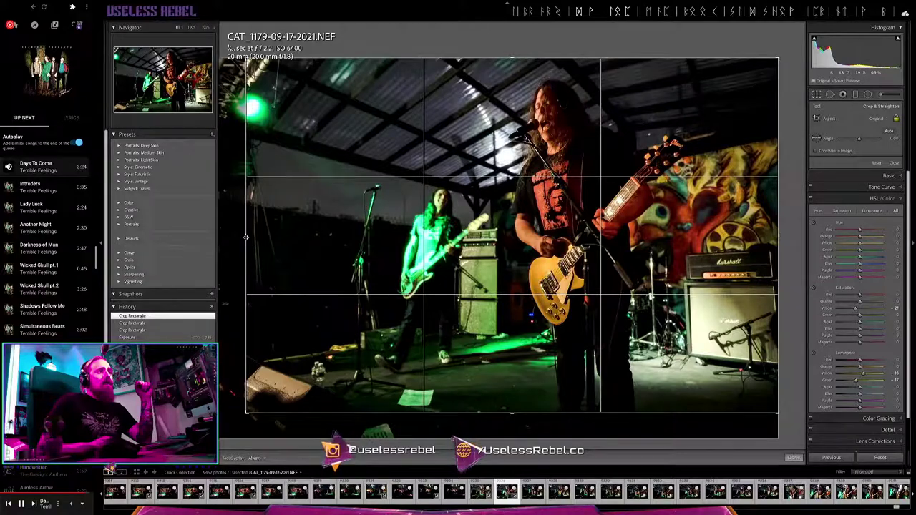
key(Return)
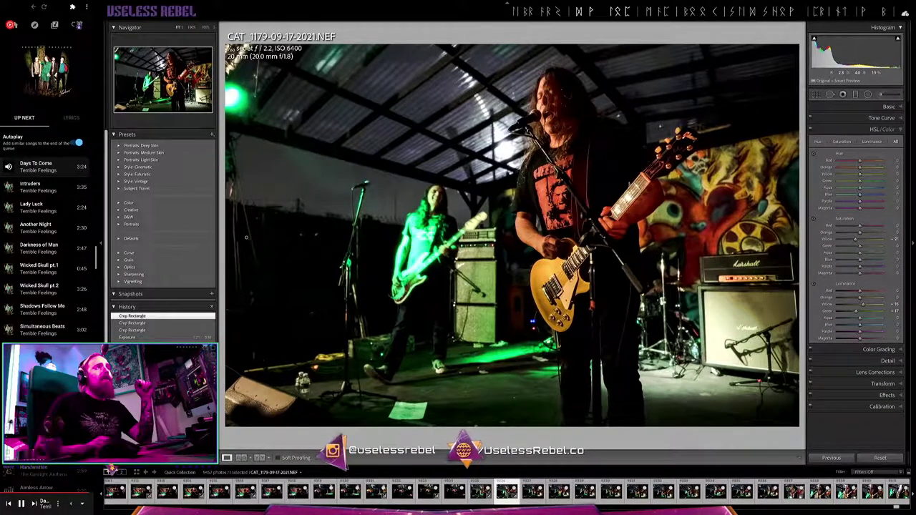
key(Right)
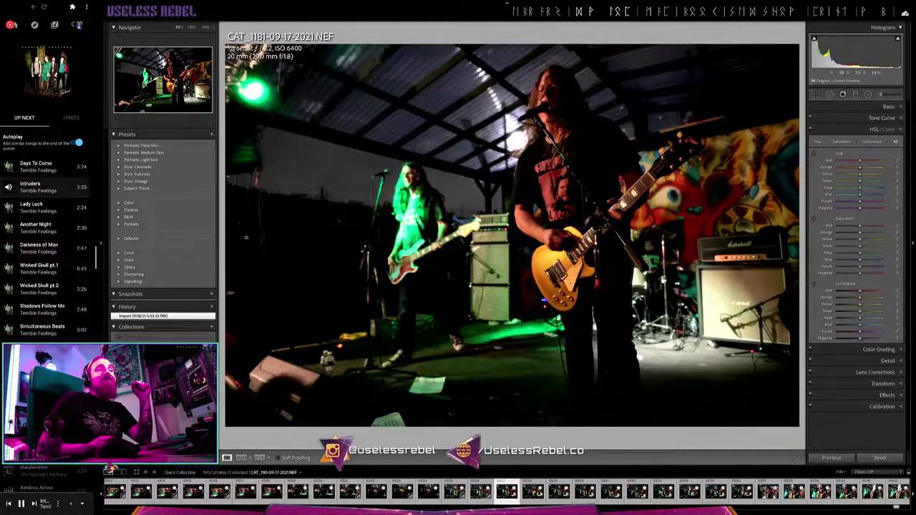
Paste the copied edit onto CAT_1182 with slightly lower exposure, then onto CAT_1185
key(Right)
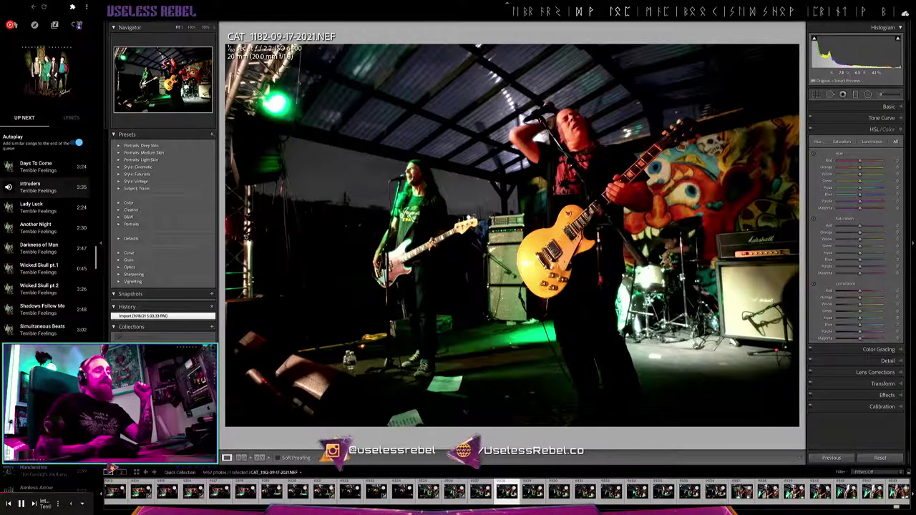
key(ctrl+shift+v)
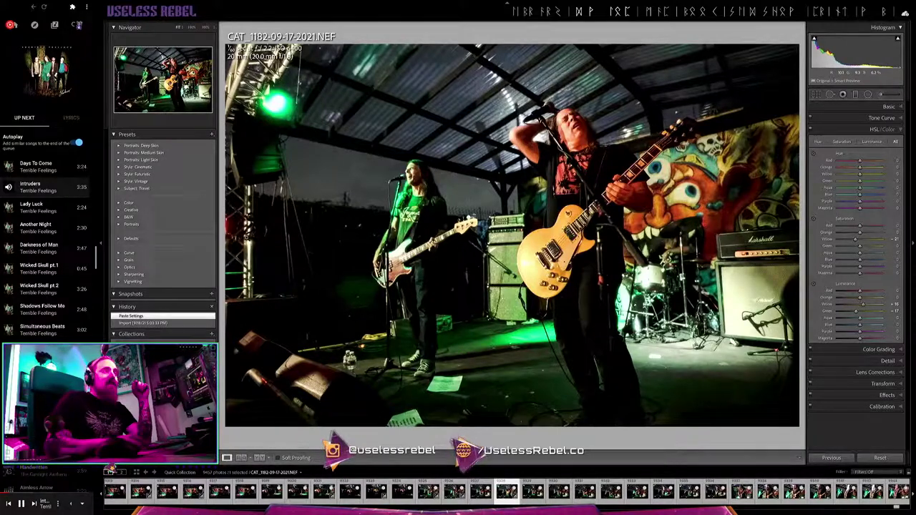
key(minus)
key(minus)
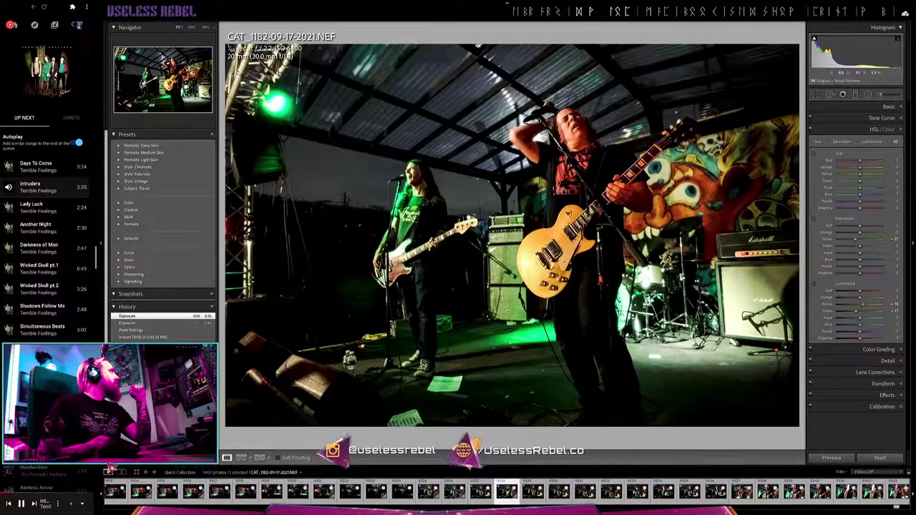
key(Right)
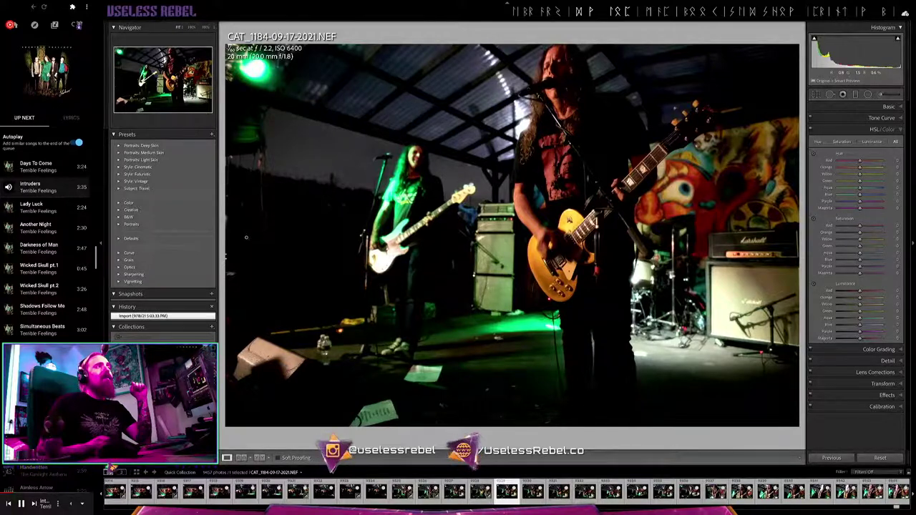
key(Right)
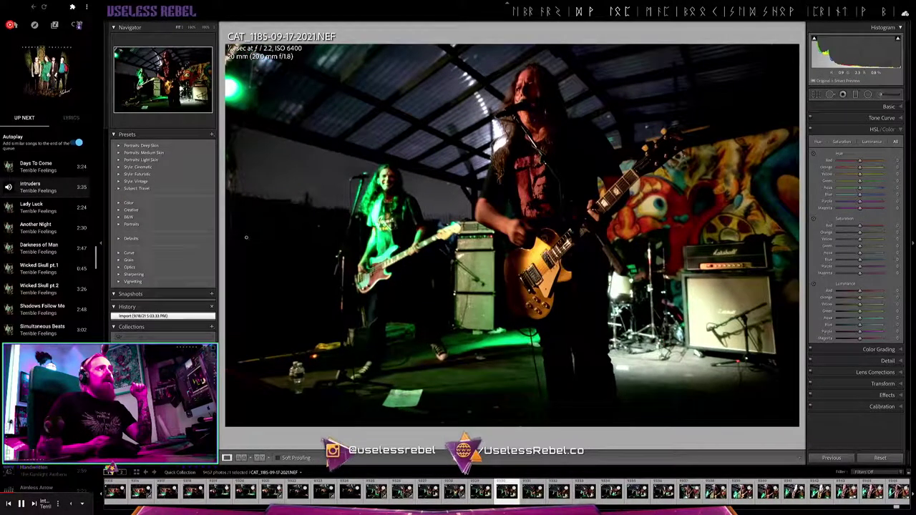
key(ctrl+shift+v)
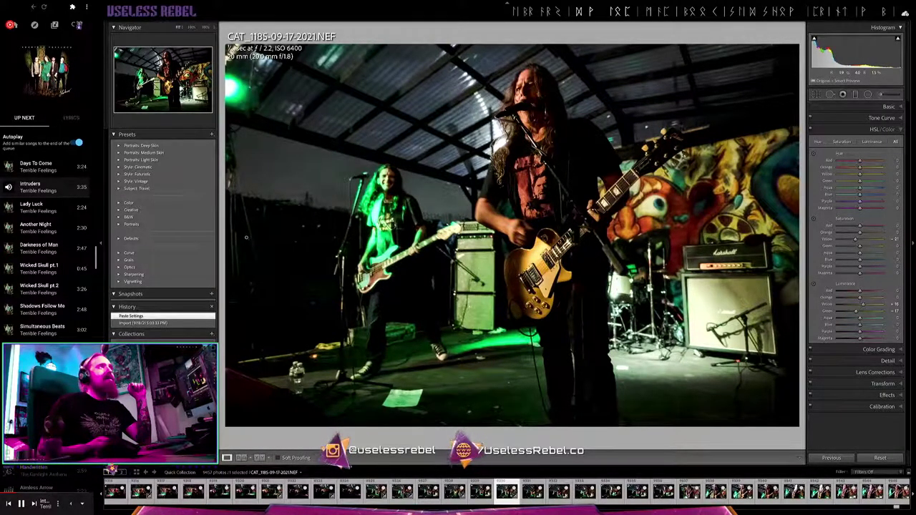
Skip ahead to CAT_1188 and paste the copied edit settings onto it
key(Right)
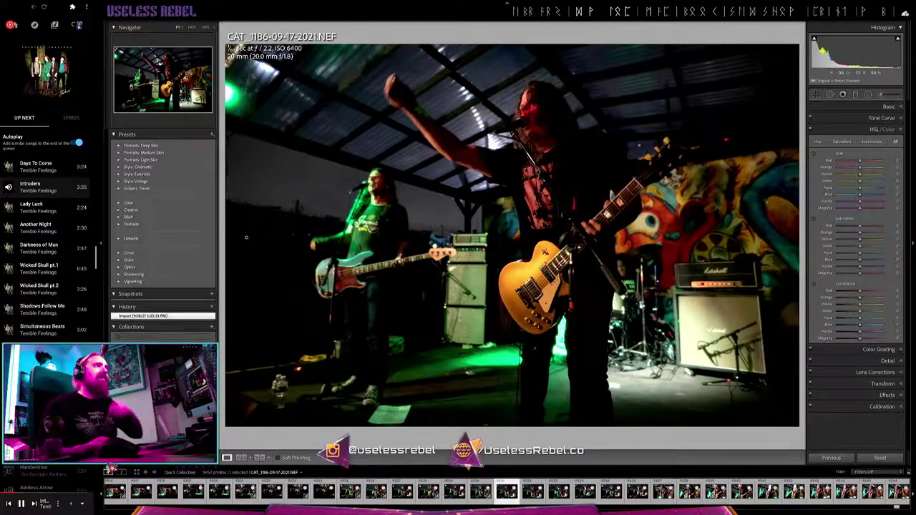
key(Right)
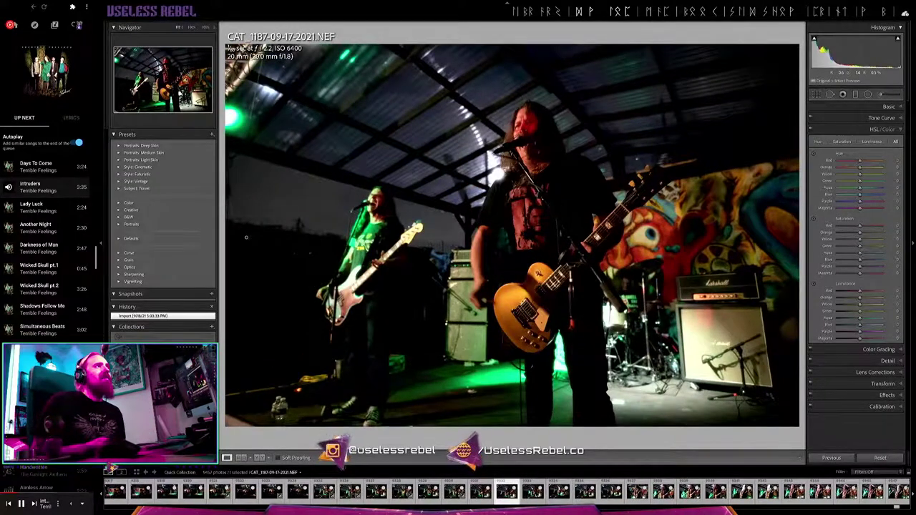
key(Right)
key(Right)
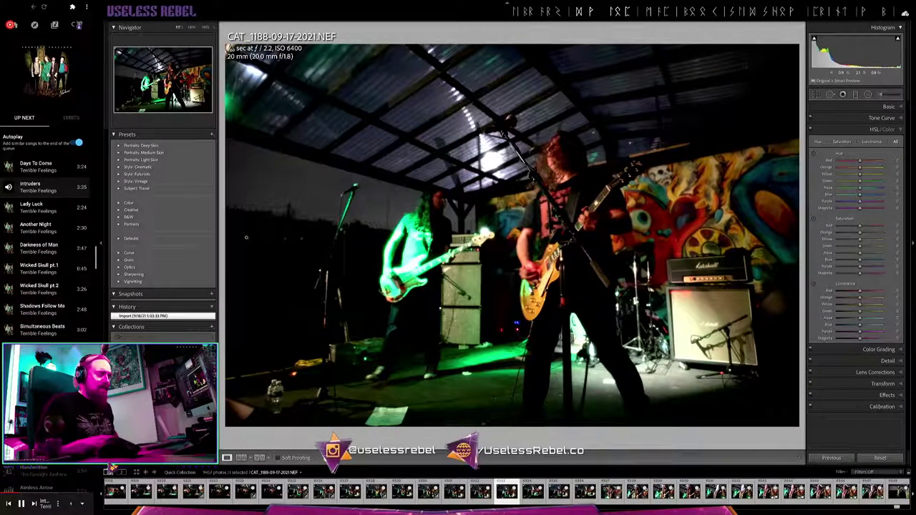
key(Right)
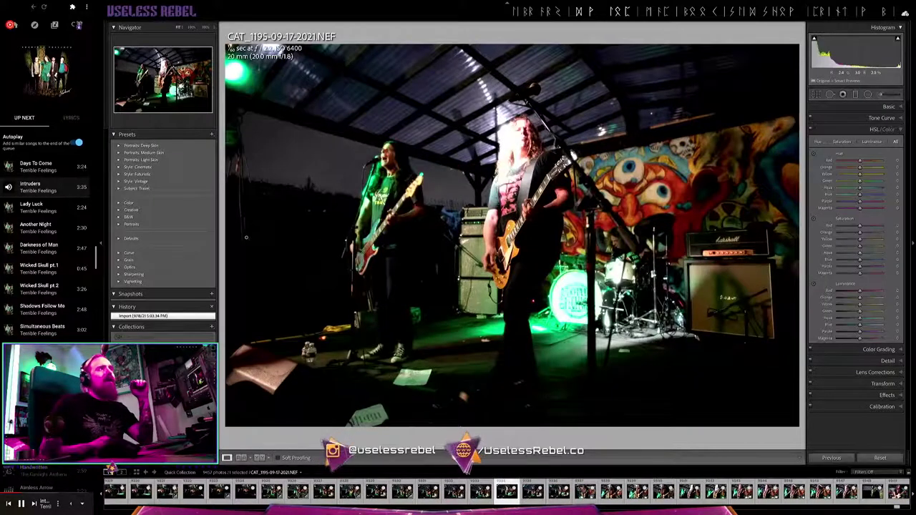
key(Right)
key(ctrl+shift+v)
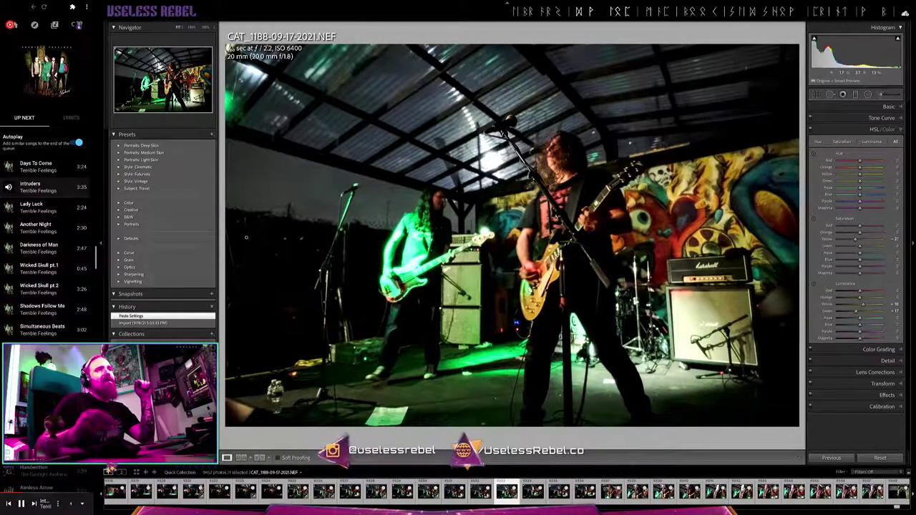
Apply Upright Auto to CAT_1188, then paste the edit onto CAT_1196 with exposure at +0.25
click(882, 384)
click(857, 197)
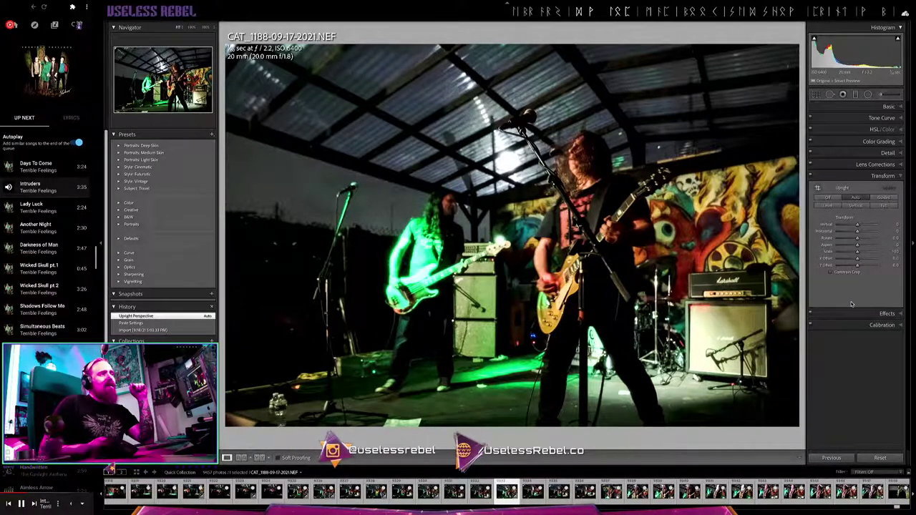
key(Right)
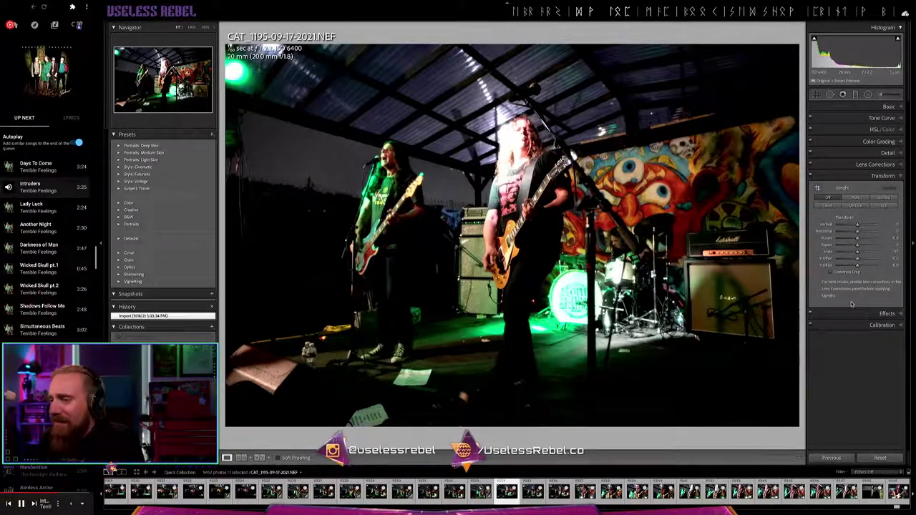
key(Right)
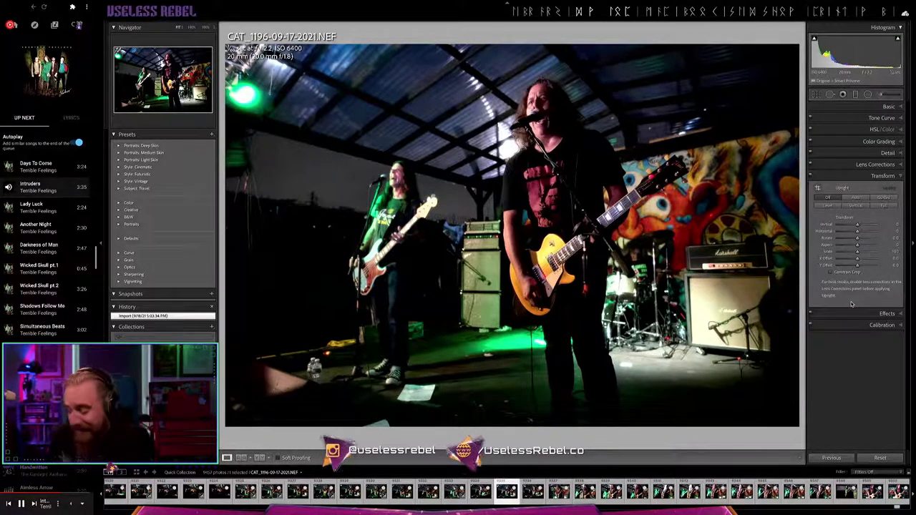
key(ctrl+v)
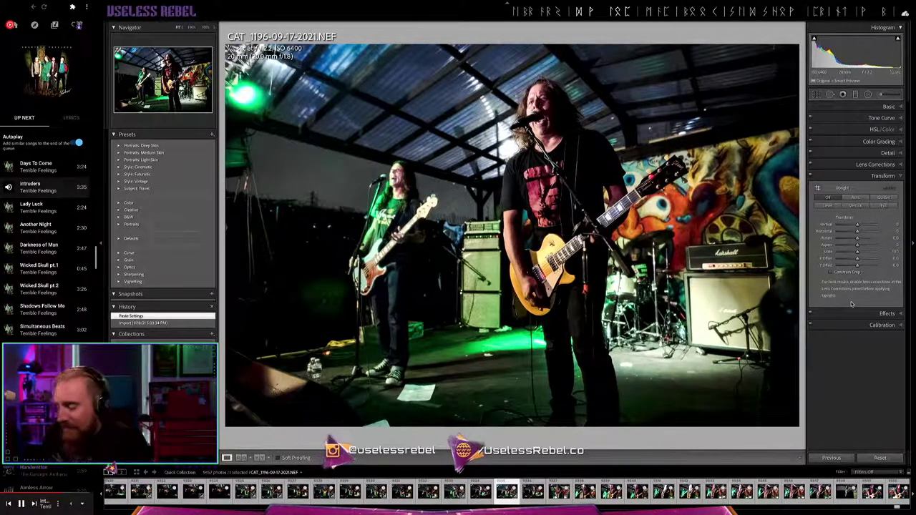
key(minus)
key(minus)
key(minus)
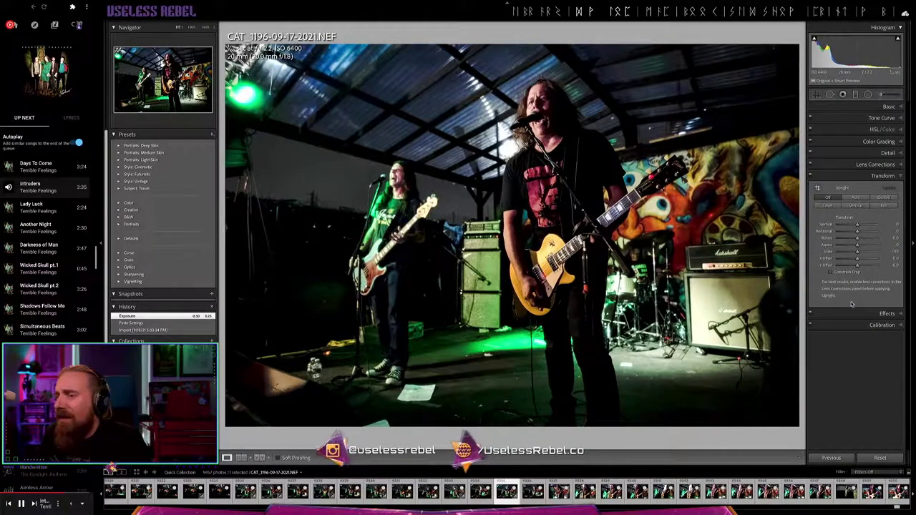
Crop CAT_1196 tighter around the band at its original ratio, then move to CAT_1202
key(r)
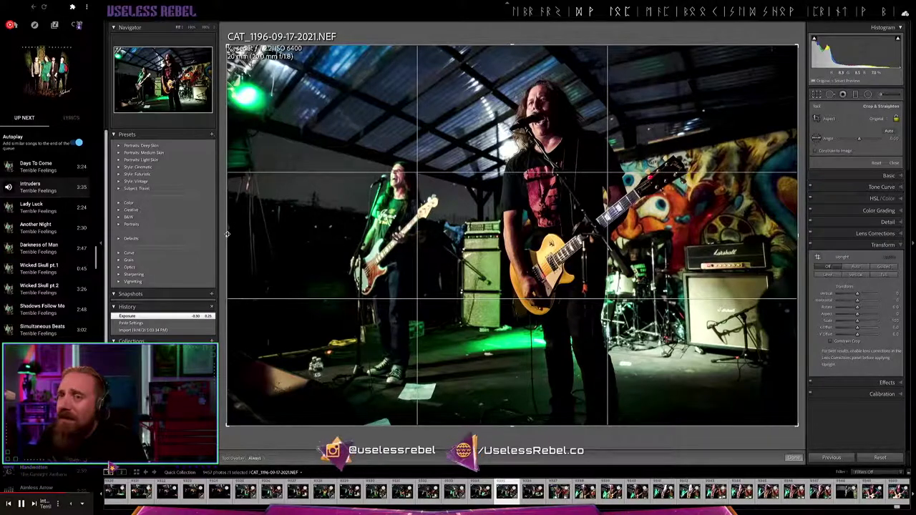
drag(227, 233, 253, 238)
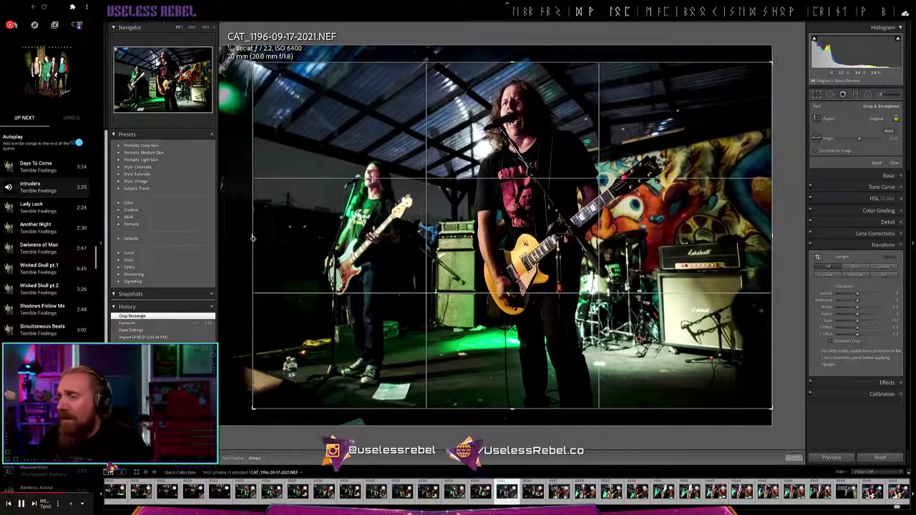
key(Return)
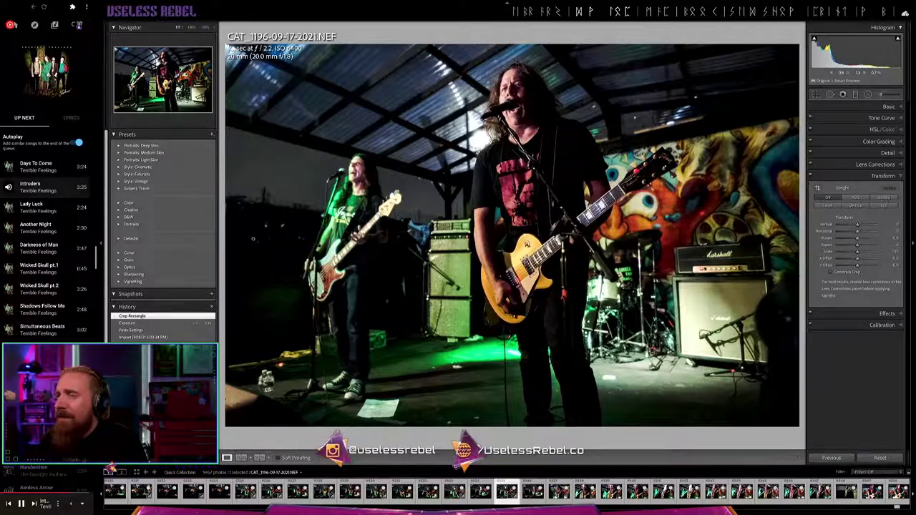
key(Right)
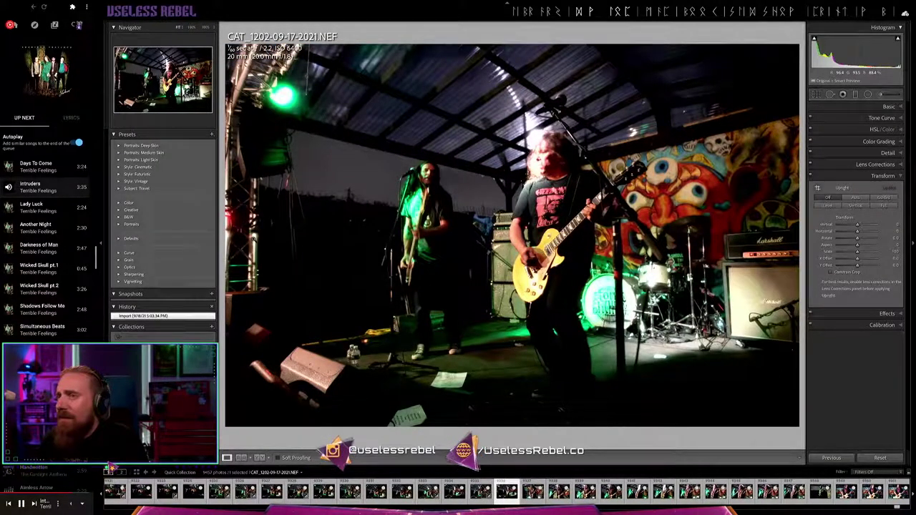
Paste the copied edit onto CAT_1202, lower its exposure two notches, and advance to CAT_1203
key(ctrl+shift+v)
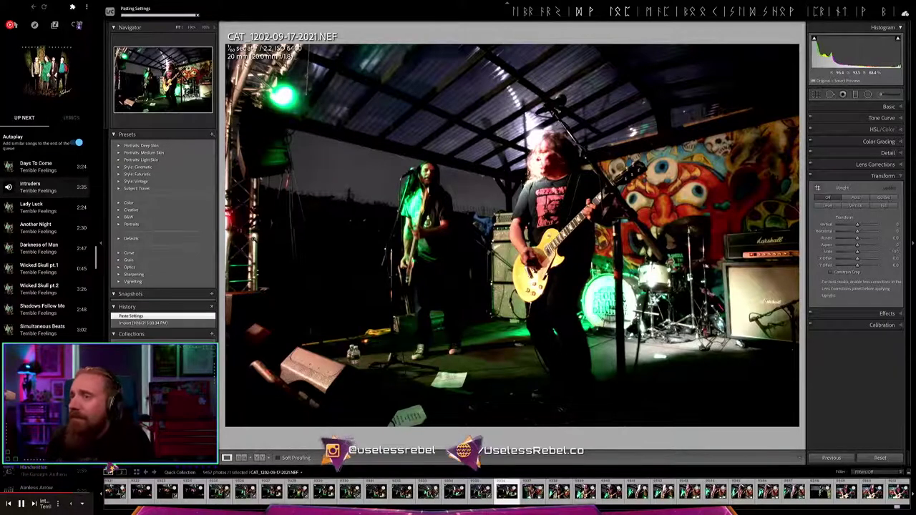
key(minus)
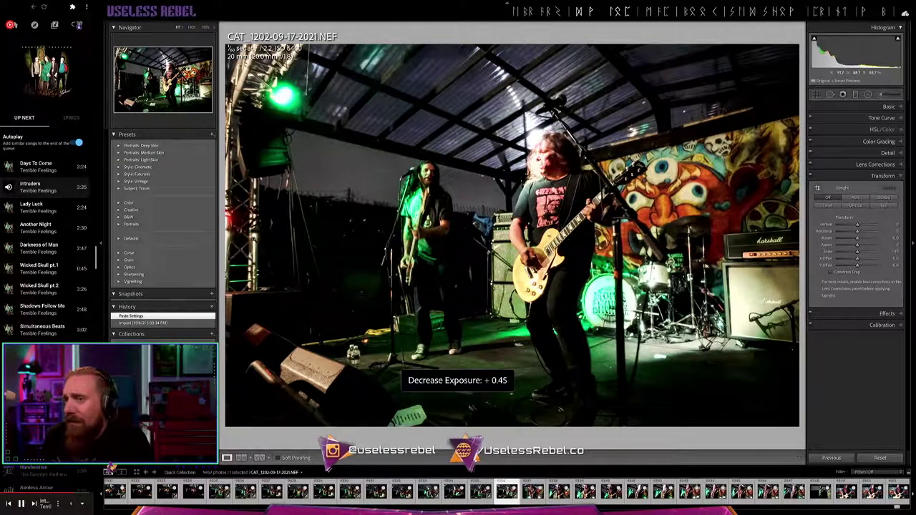
key(minus)
key(minus)
key(minus)
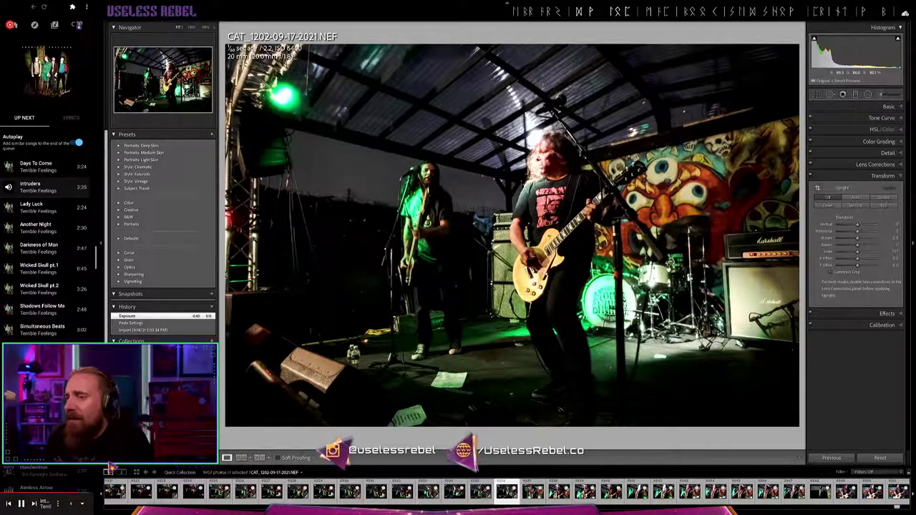
key(Right)
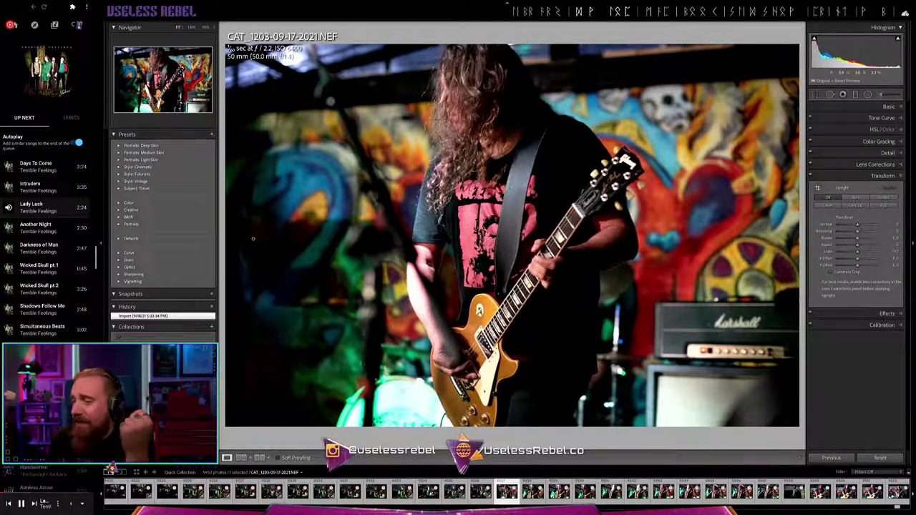
Paste the edit onto CAT_1209 with exposure lowered to +0.35, then advance to CAT_1210
key(Right)
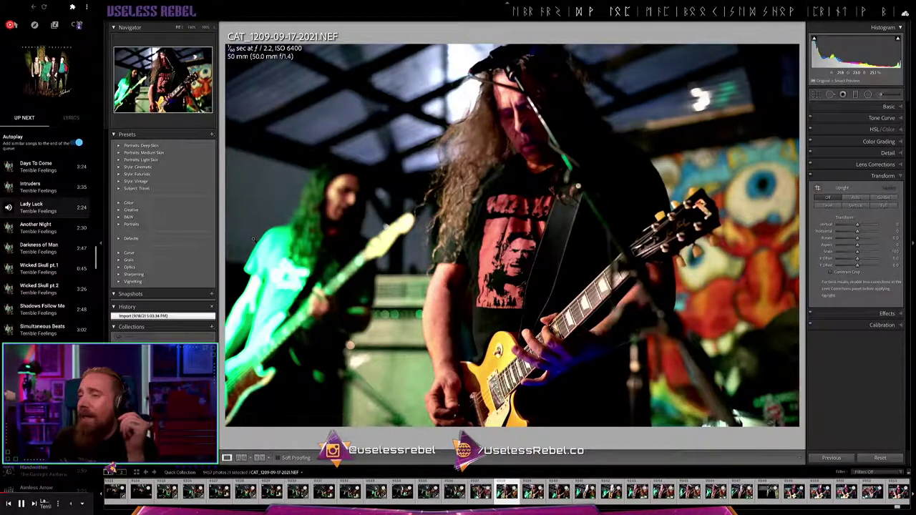
key(ctrl+shift+v)
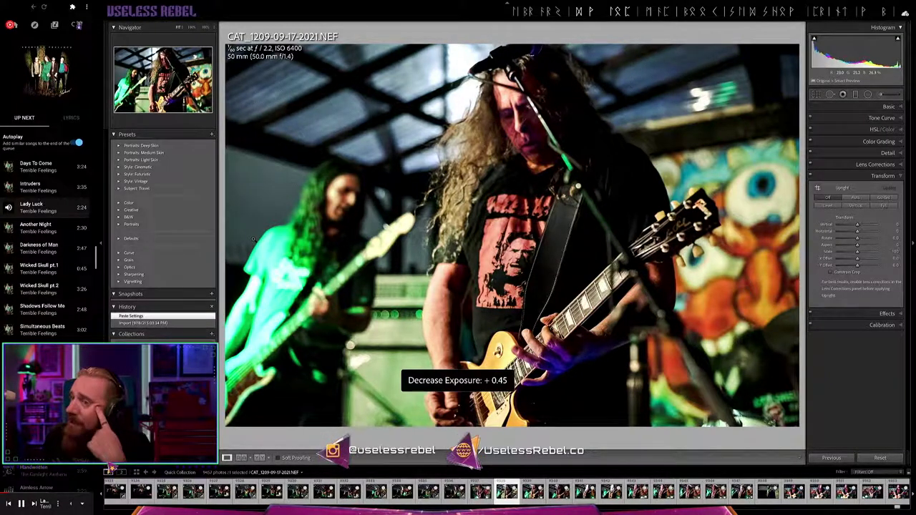
key(minus)
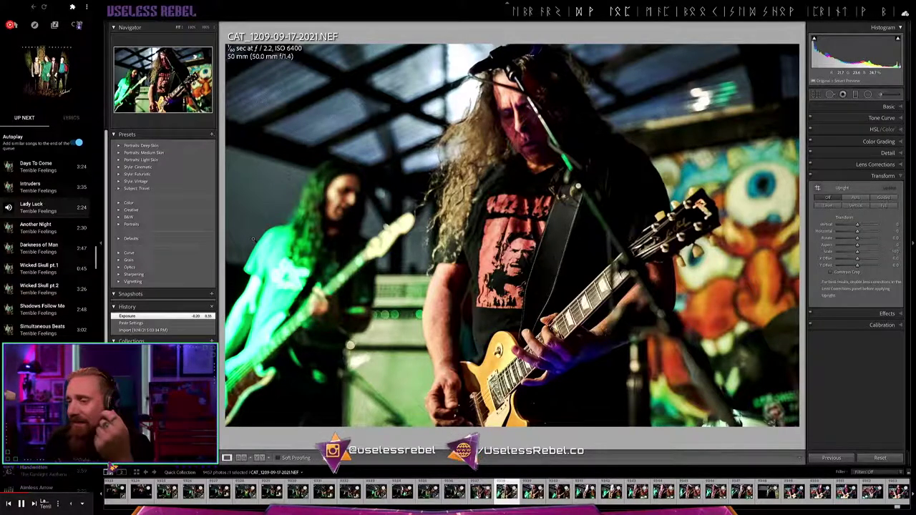
key(Right)
key(Right)
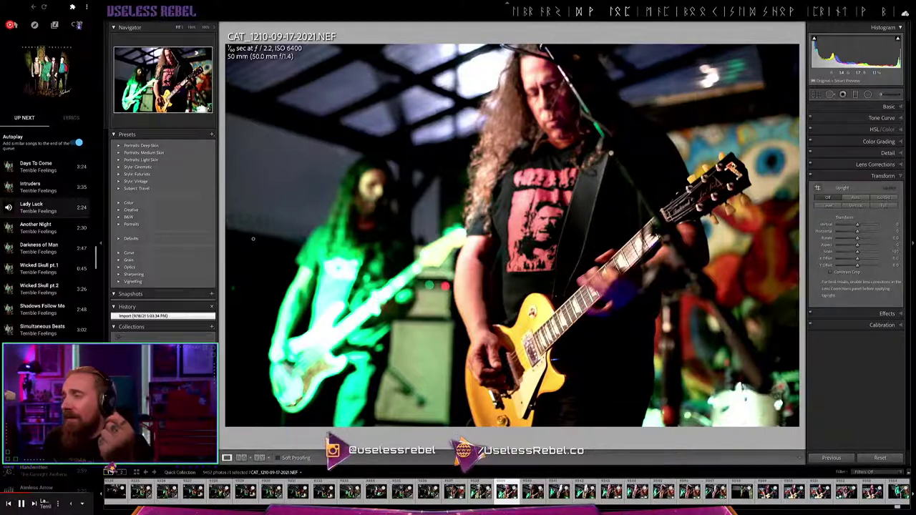
Paste the copied edits onto CAT_1212 and lower its exposure two steps
key(Right)
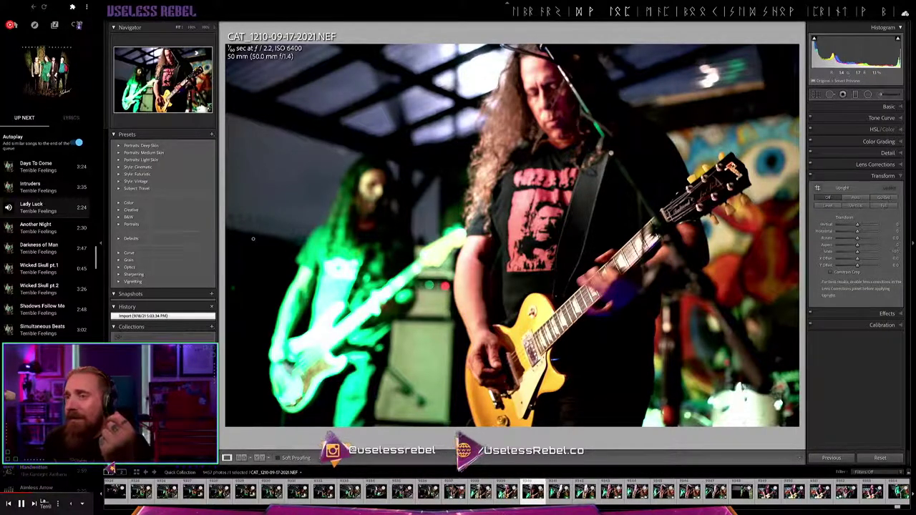
key(Right)
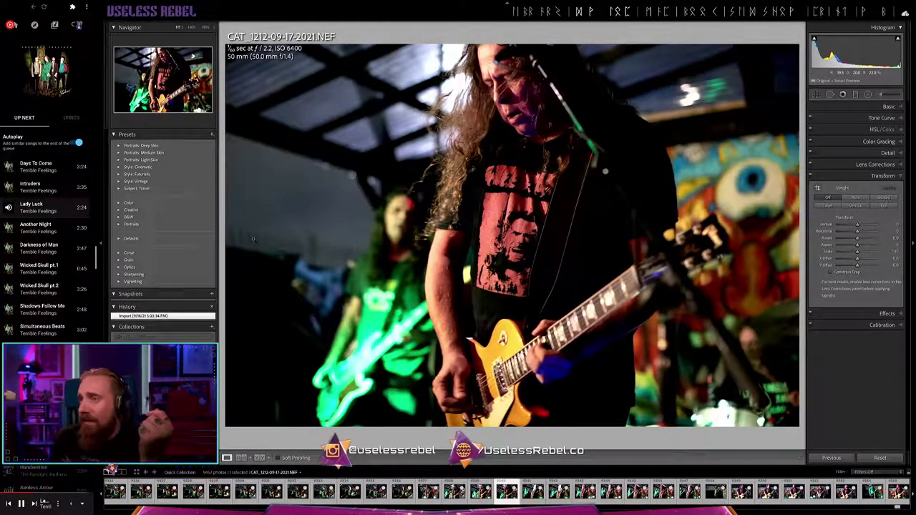
key(ctrl+shift+v)
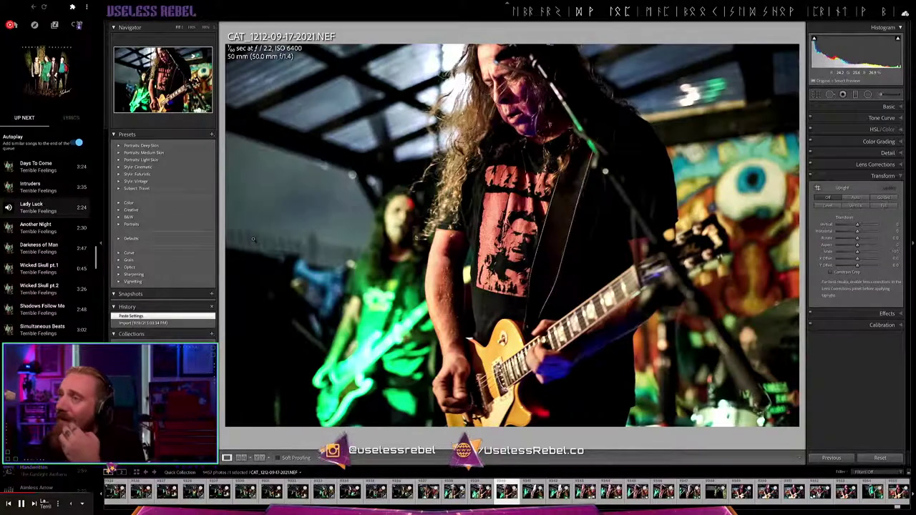
key(minus)
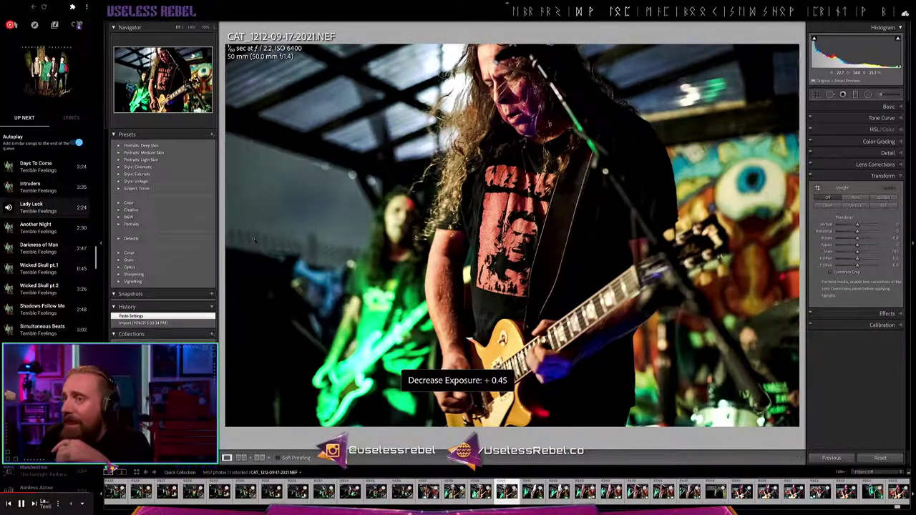
key(minus)
key(minus)
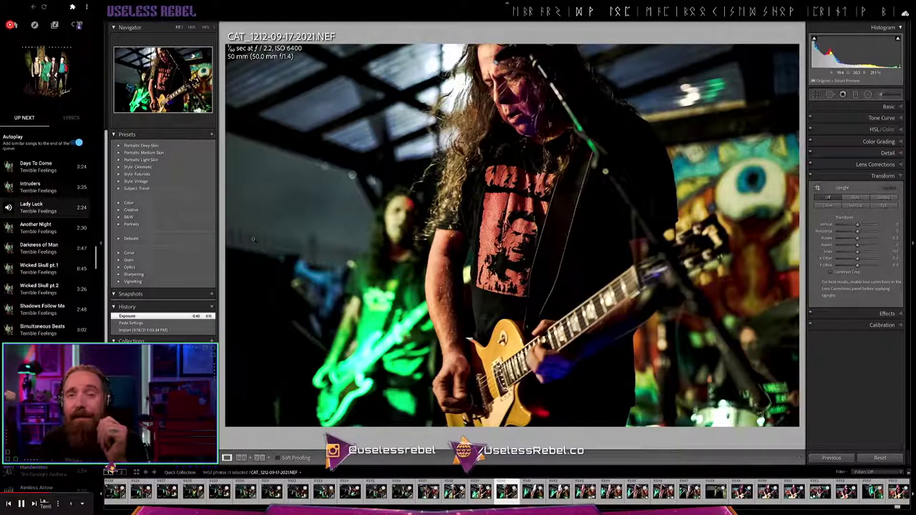
Paste the copied edits onto CAT_1218 and fine-tune its exposure slightly lower
key(Right)
key(Right)
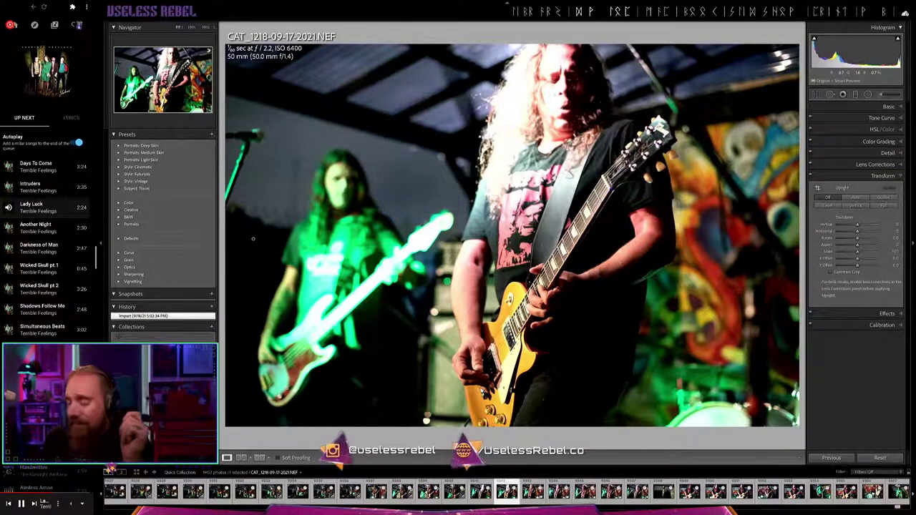
key(ctrl+shift+v)
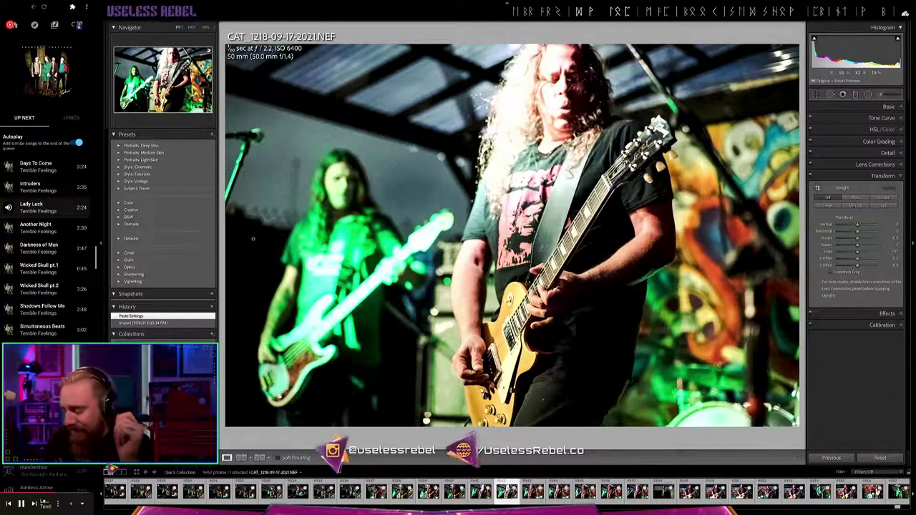
key(minus)
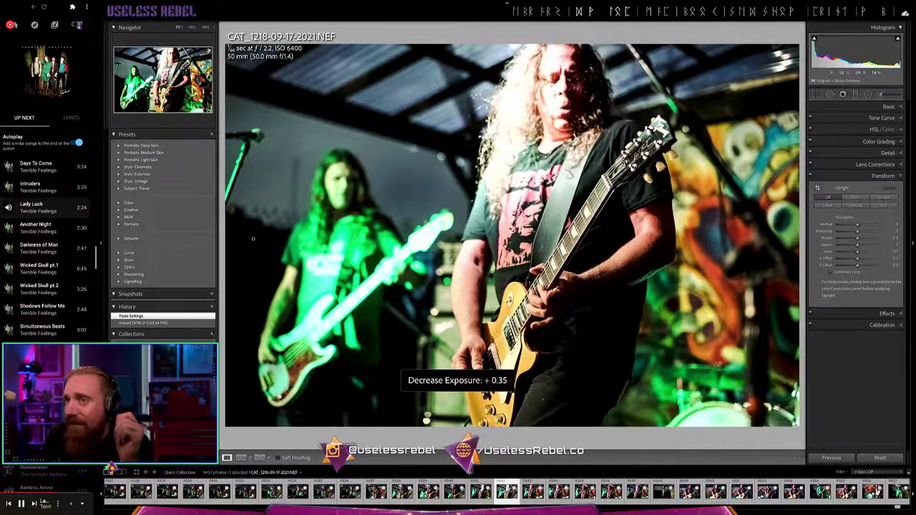
key(minus)
key(equal)
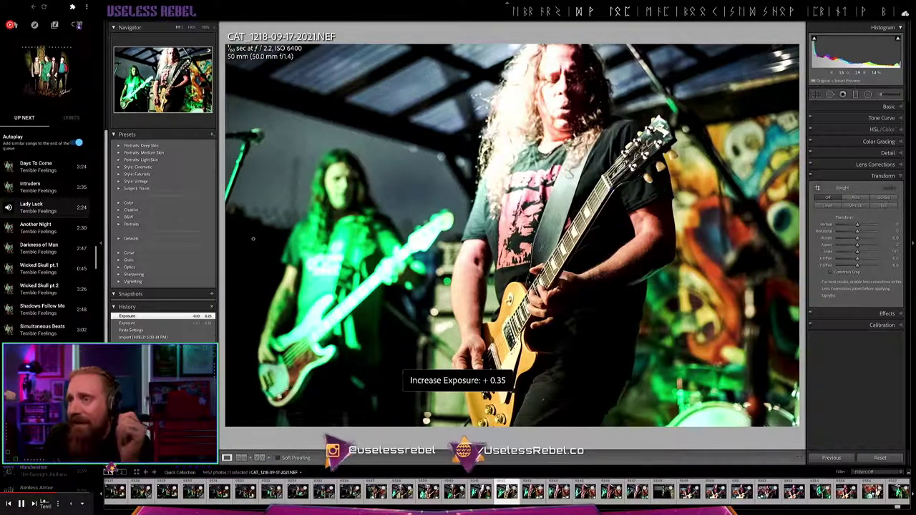
key(equal)
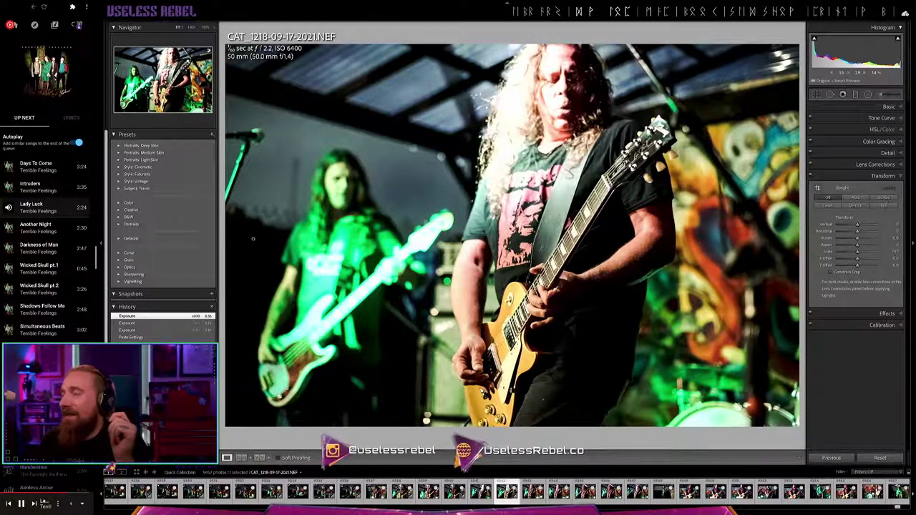
key(Right)
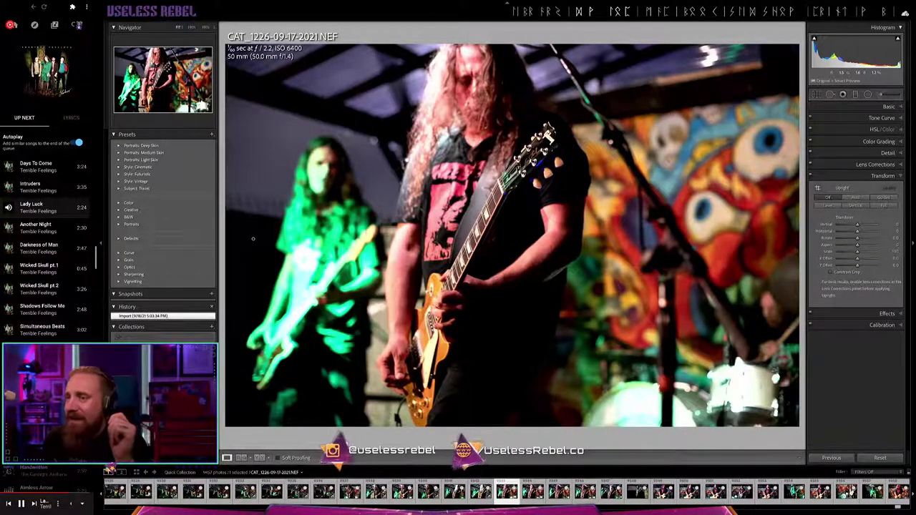
Paste the copied edits onto CAT_1229 and lower its exposure two steps
key(Right)
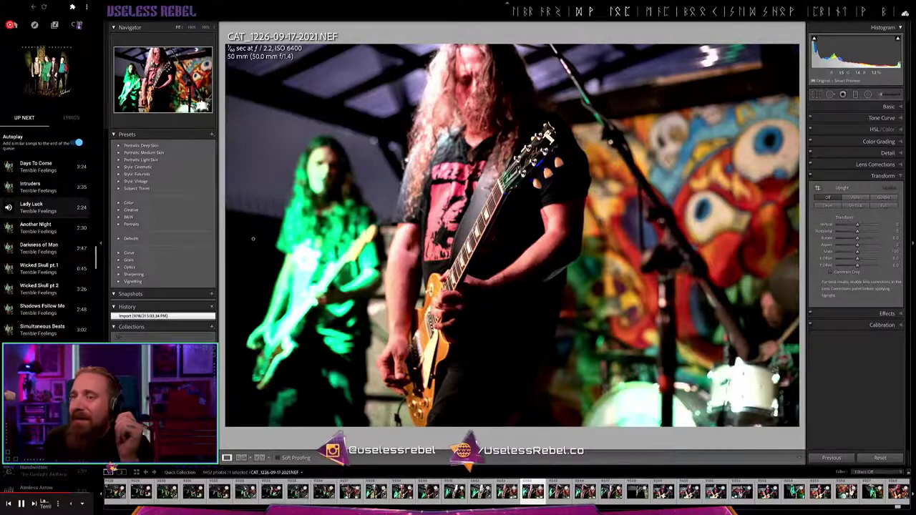
key(Right)
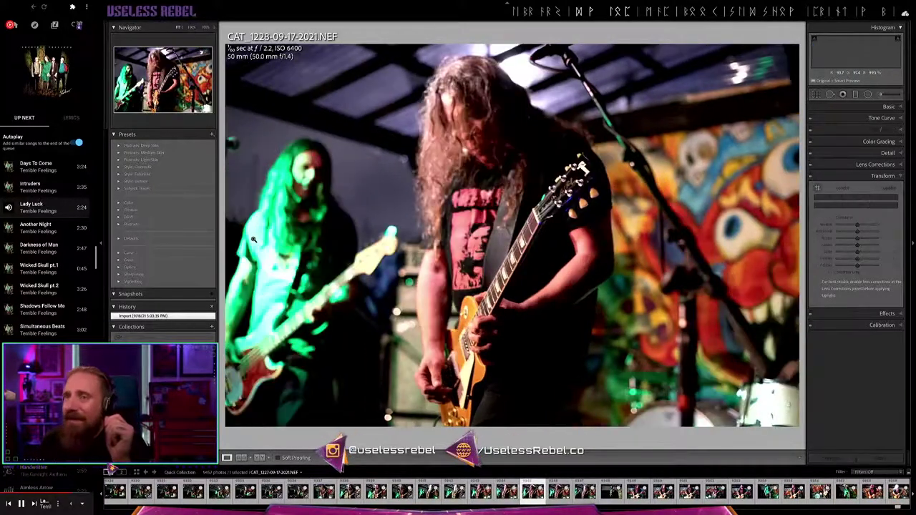
key(Right)
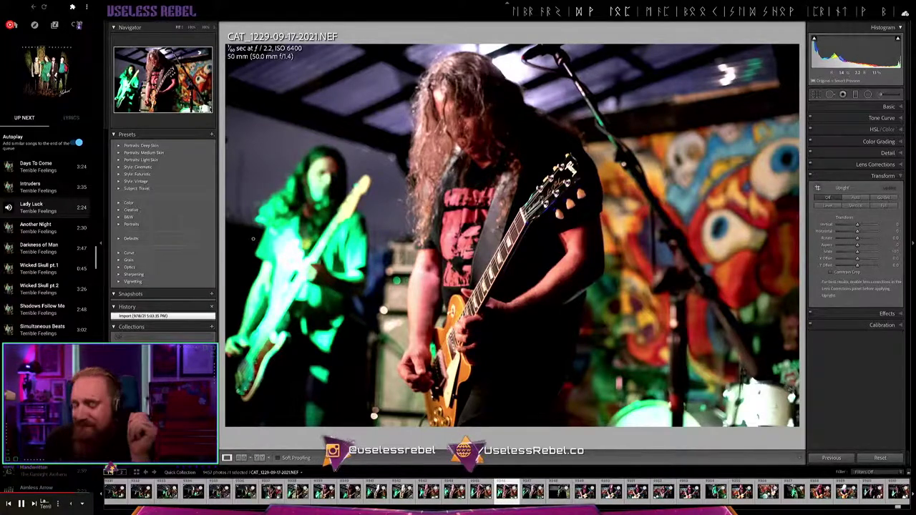
key(ctrl+shift+v)
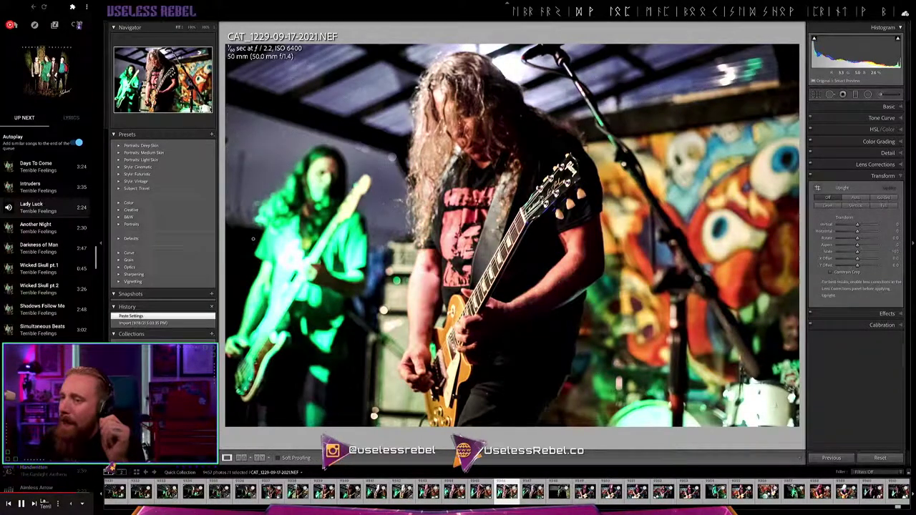
key(ctrl+bracketleft)
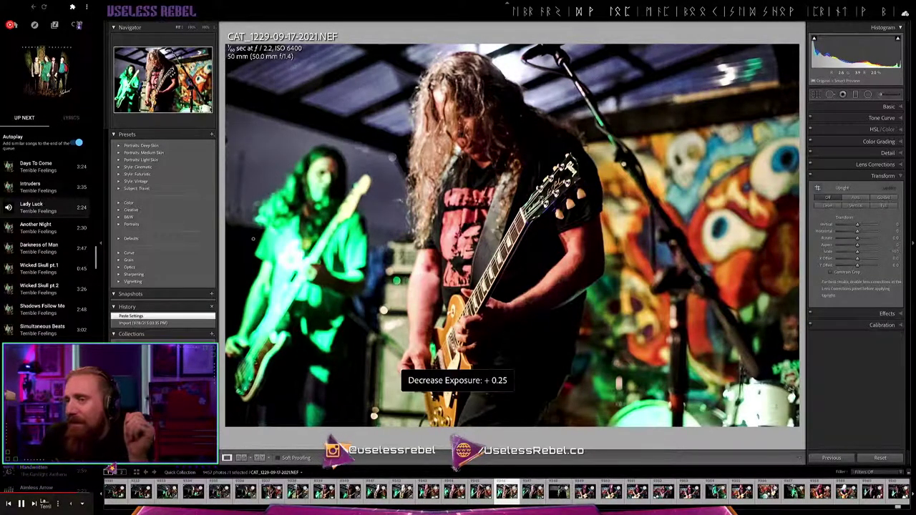
key(ctrl+bracketleft)
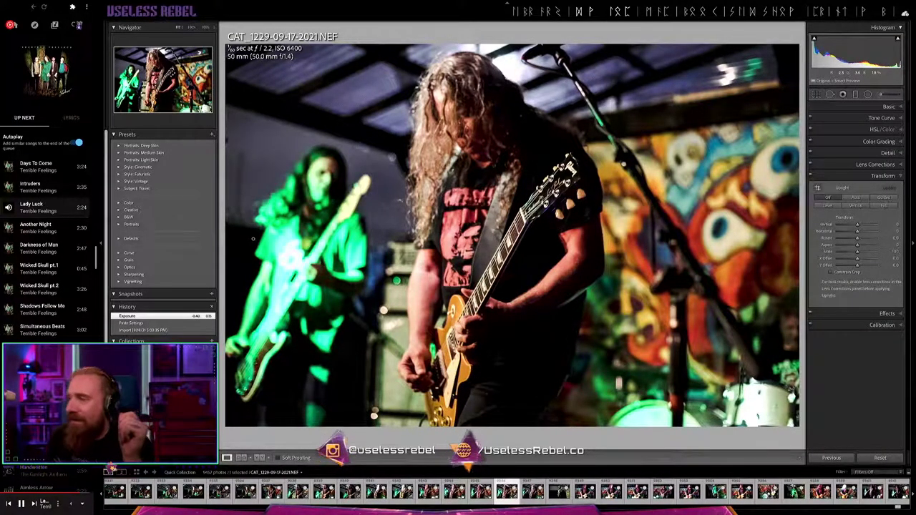
key(Right)
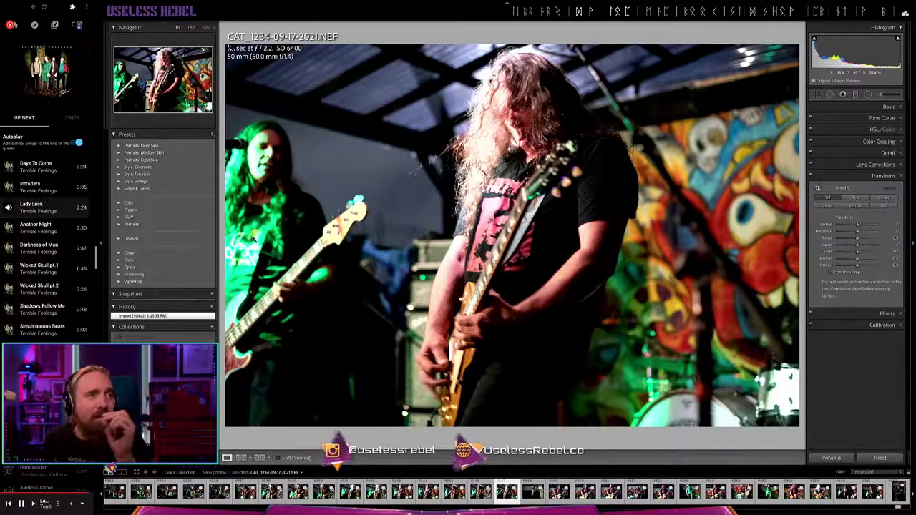
Paste the copied edits onto CAT_1237 and darken its exposure slightly
key(Right)
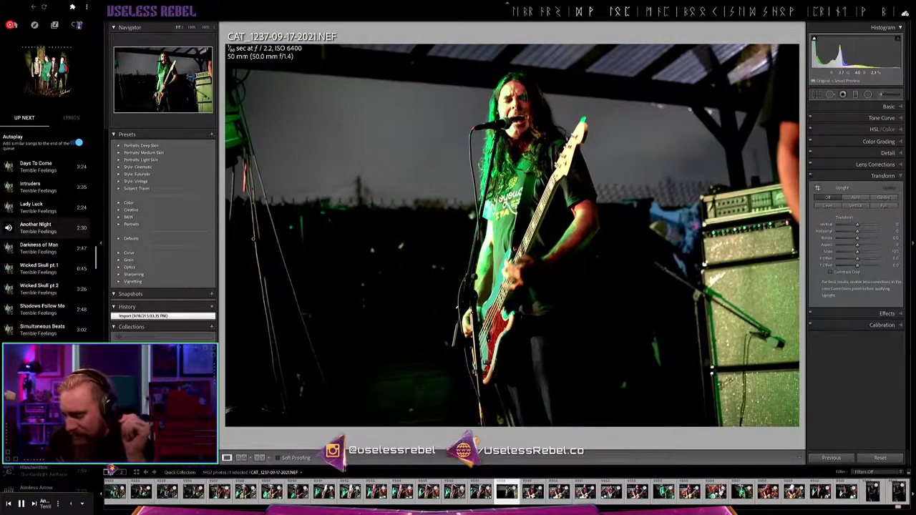
key(ctrl+shift+v)
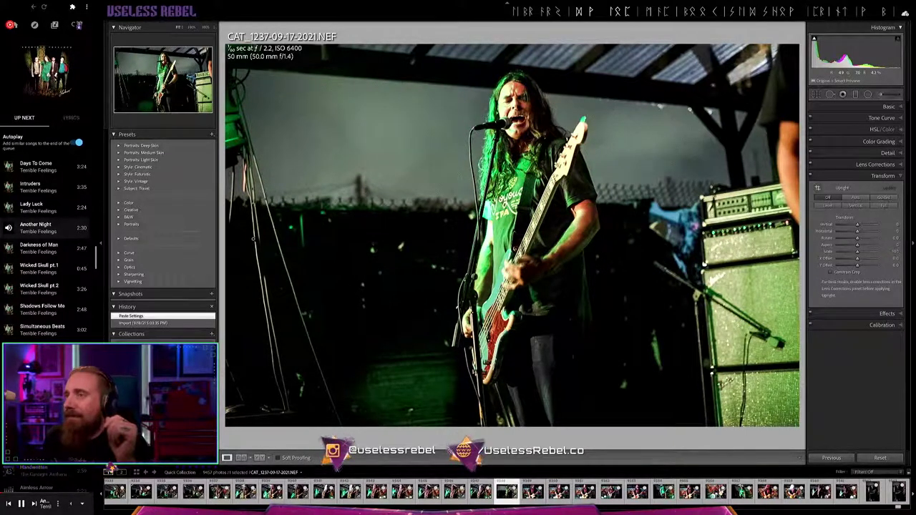
key(minus)
key(minus)
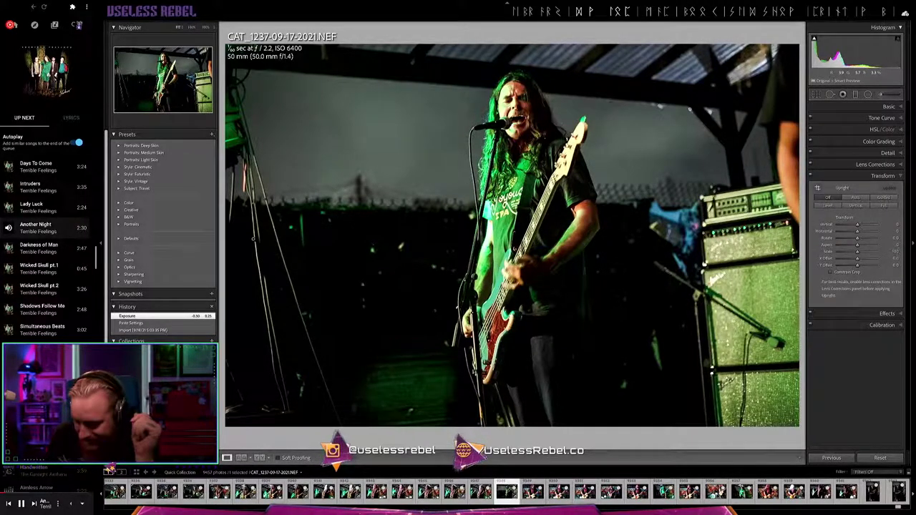
Tighten the crop on CAT_1237 around the bassist
key(r)
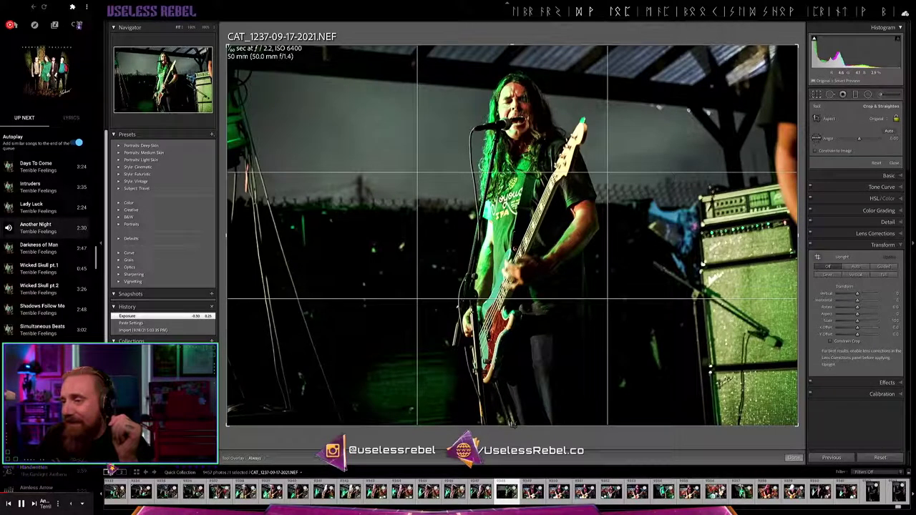
drag(513, 423, 512, 413)
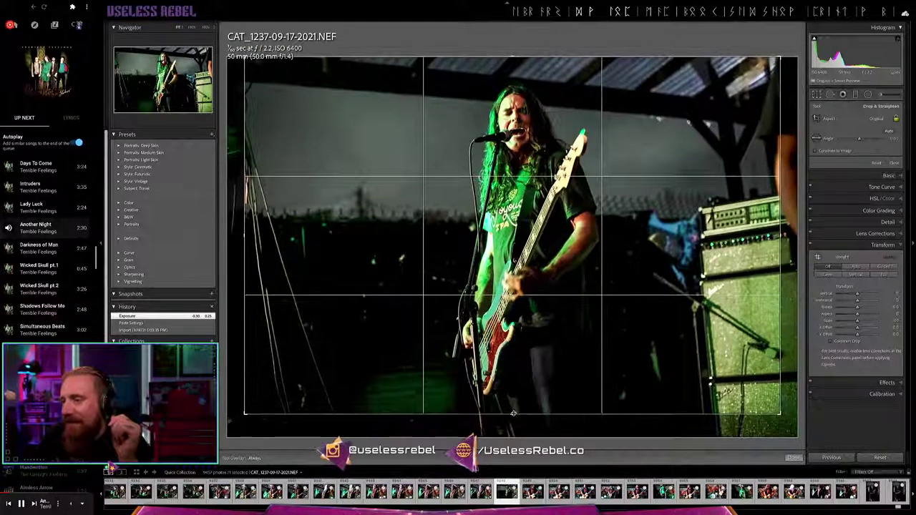
drag(512, 58, 512, 64)
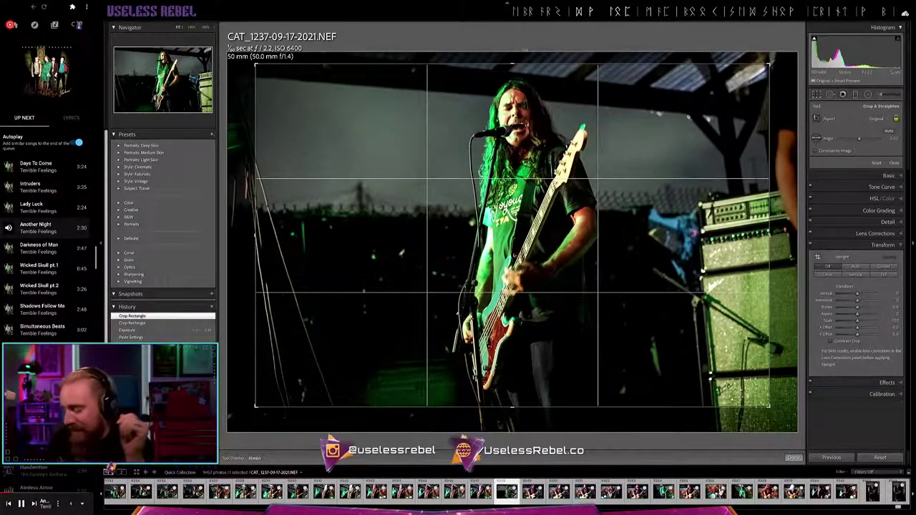
key(Return)
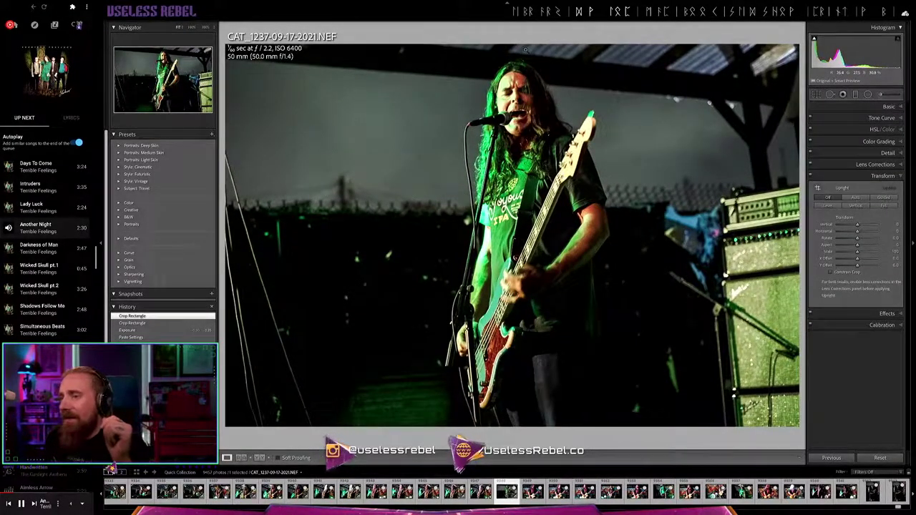
key(Right)
key(Right)
key(Right)
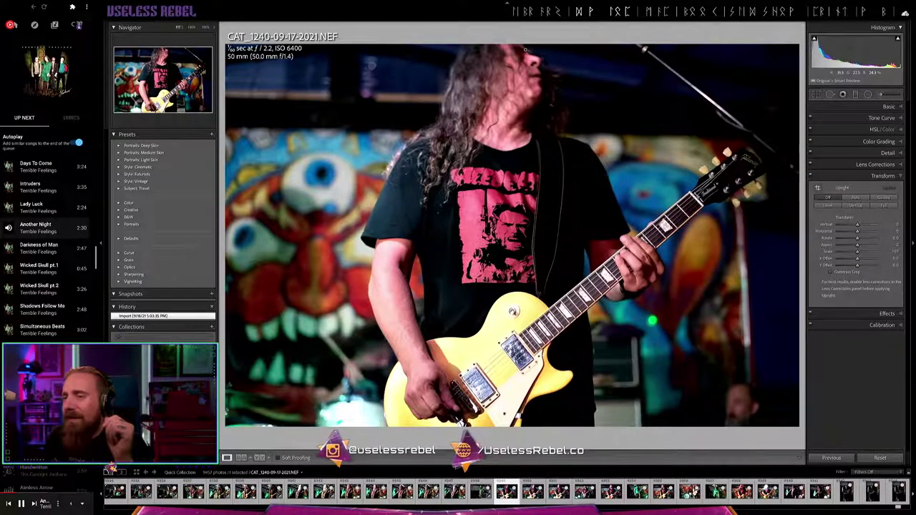
Paste the copied edits onto CAT_1240 and lower its exposure a hair
key(Right)
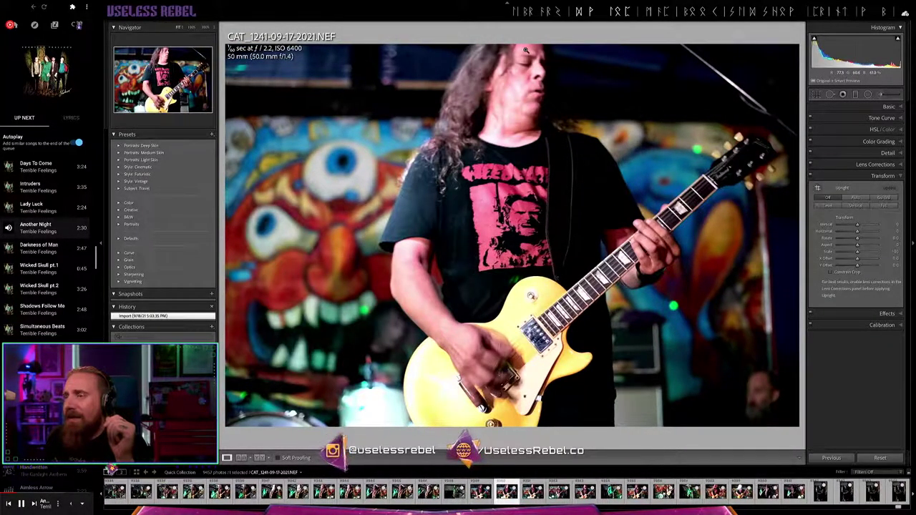
key(Left)
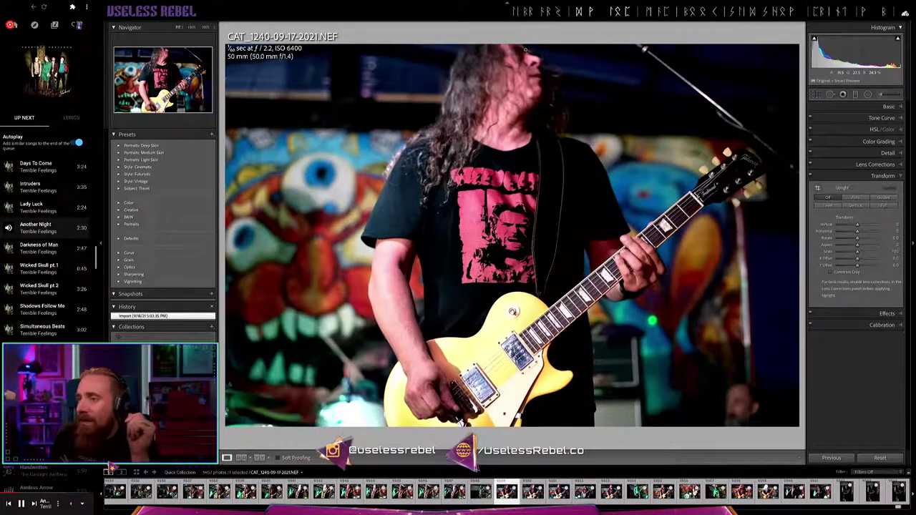
key(ctrl+shift+v)
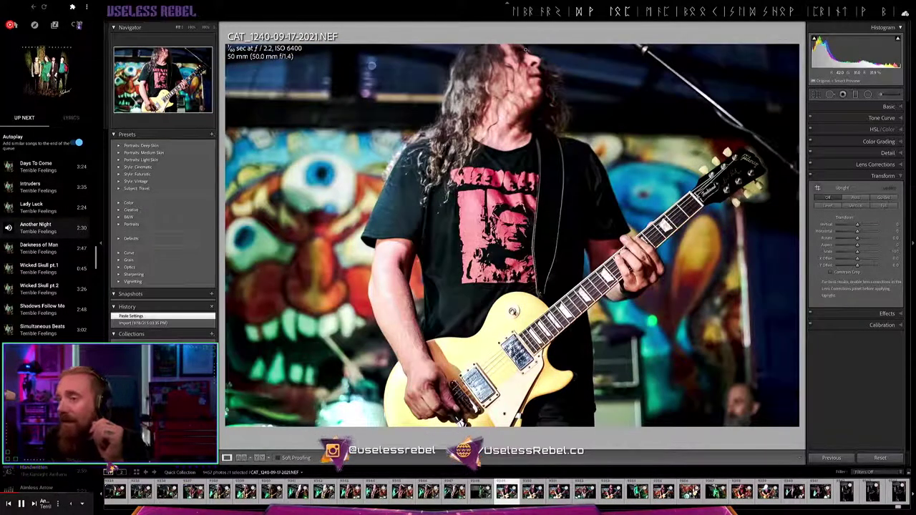
key(minus)
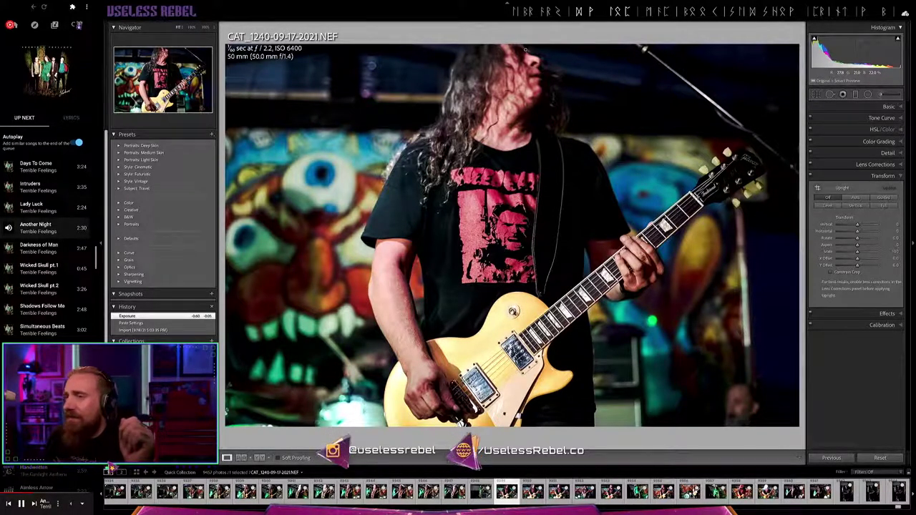
Paste the copied develop settings onto CAT_1242 and lower its exposure two steps
key(Right)
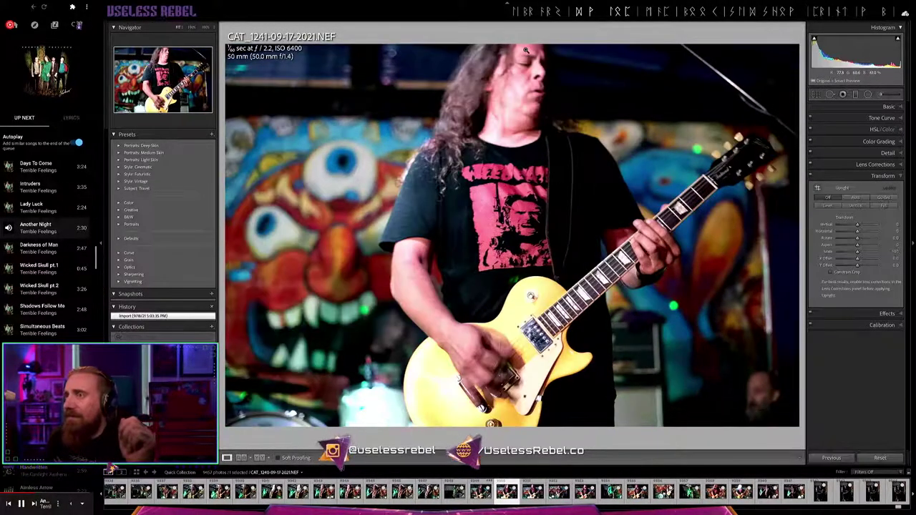
key(Right)
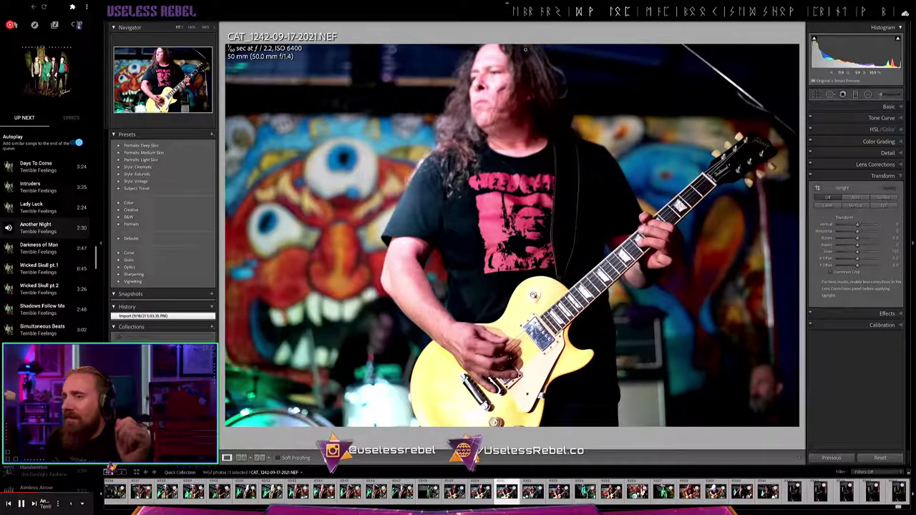
key(ctrl+shift+v)
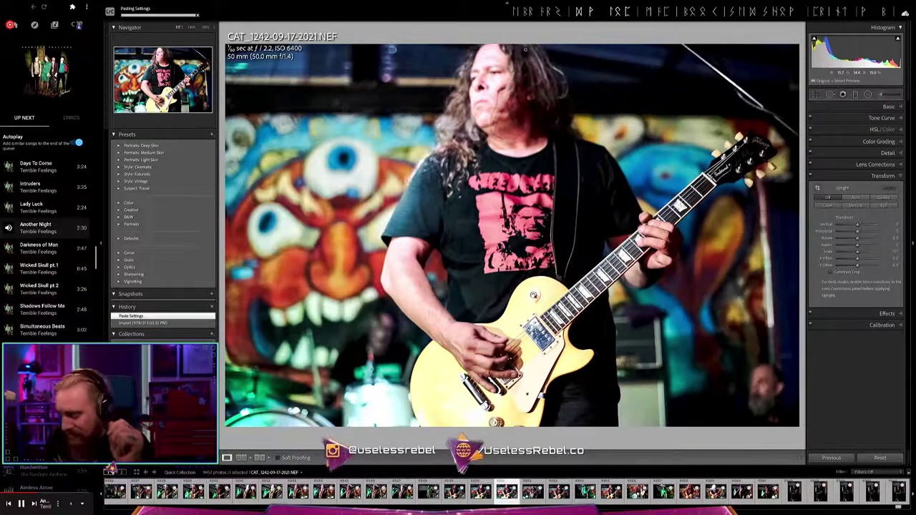
key(minus)
key(minus)
key(minus)
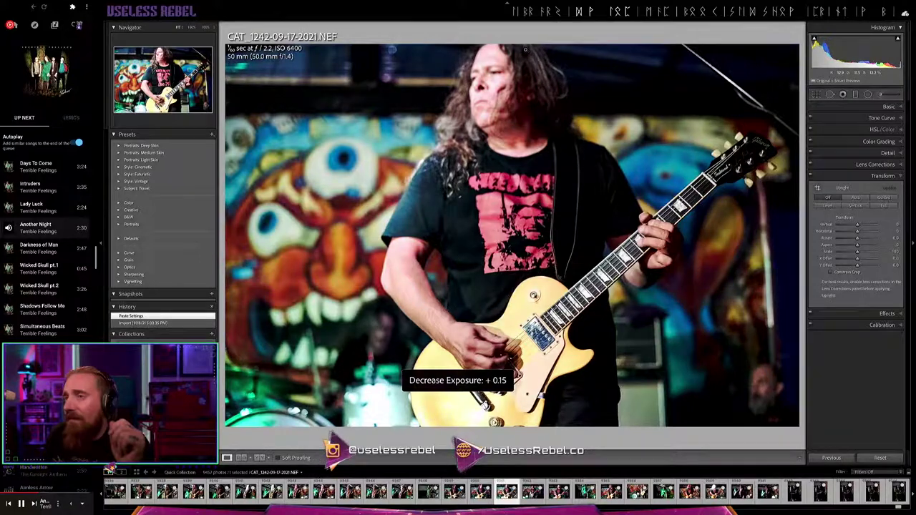
key(minus)
key(minus)
key(minus)
key(minus)
key(minus)
key(minus)
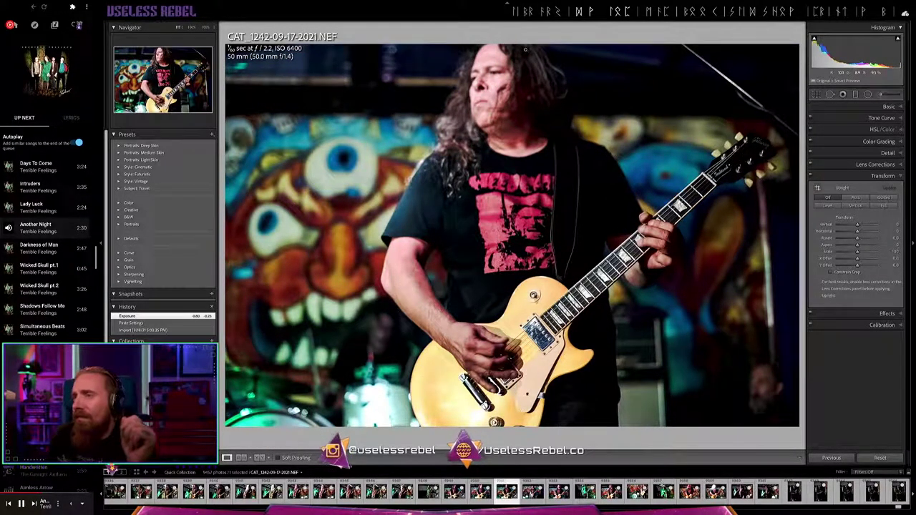
Paste the copied settings onto CAT_1244 and lower its exposure to +0.15
key(Left)
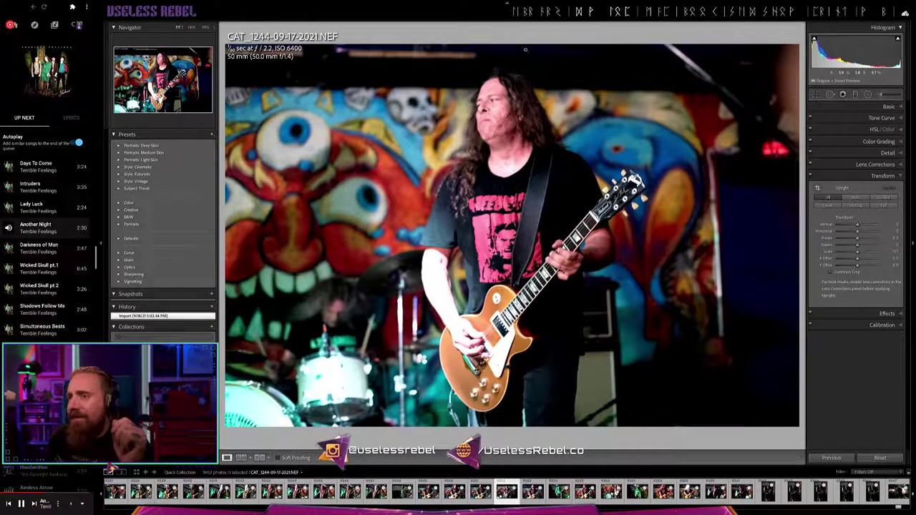
key(ctrl+shift+v)
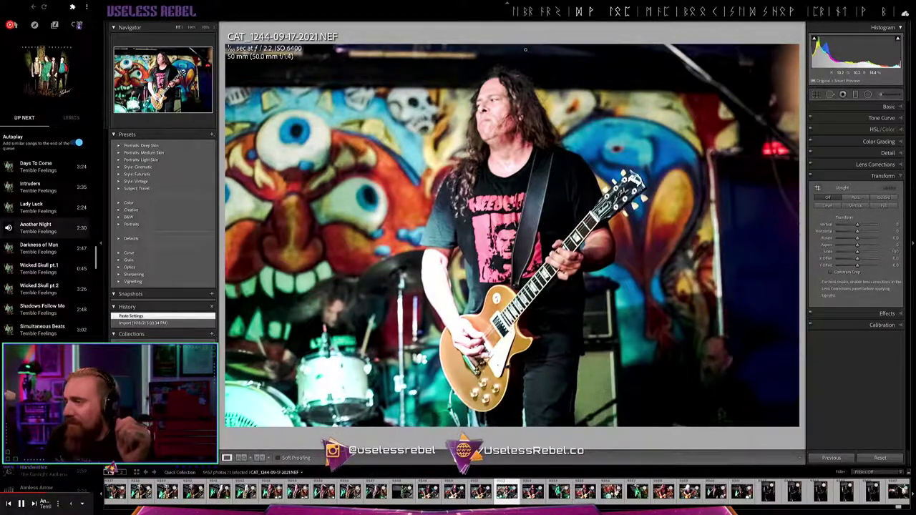
key(minus)
key(minus)
key(minus)
key(minus)
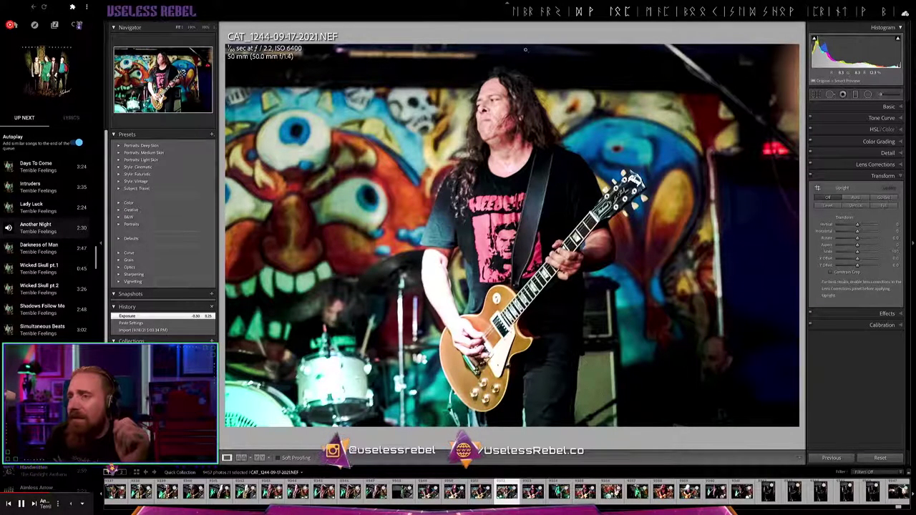
key(minus)
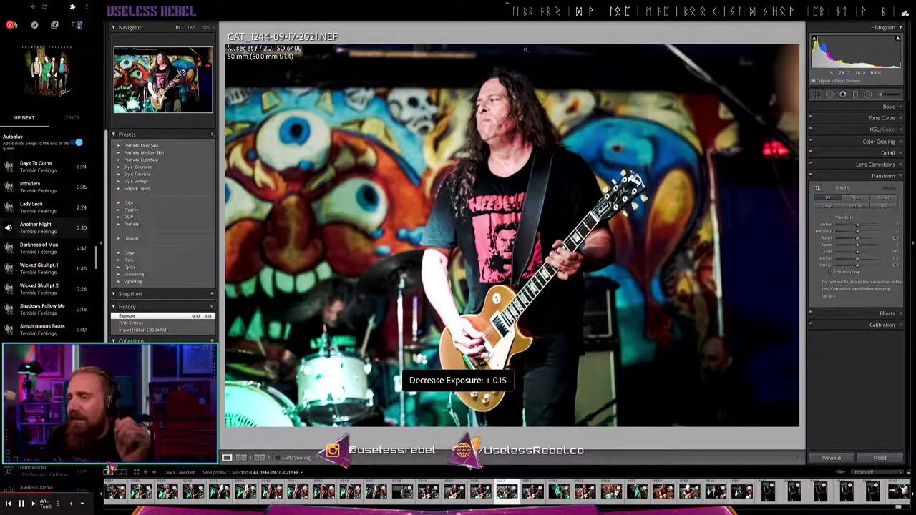
key(minus)
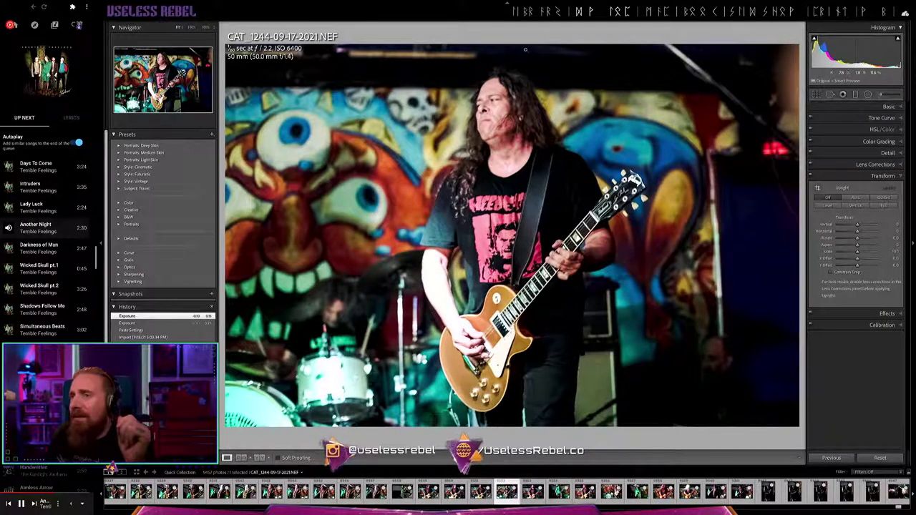
key(Right)
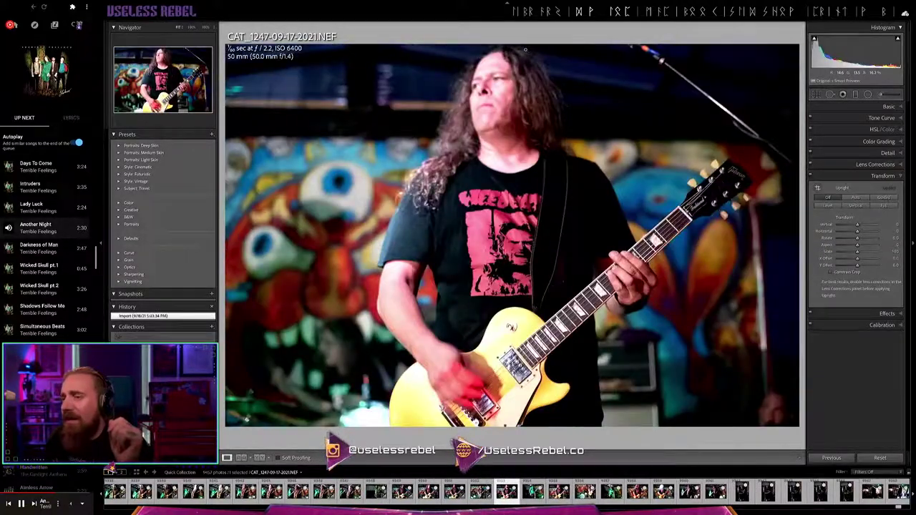
Paste the copied develop settings onto bassist frame CAT_1252
key(Right)
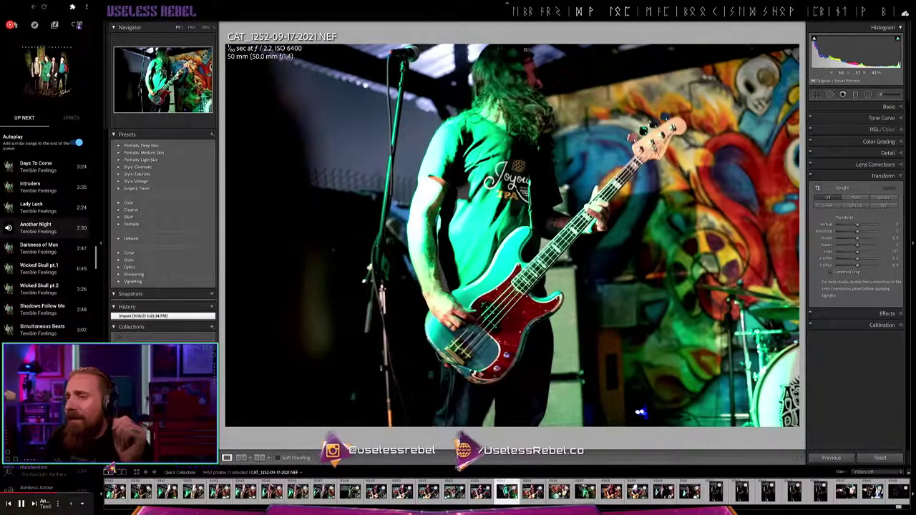
key(Right)
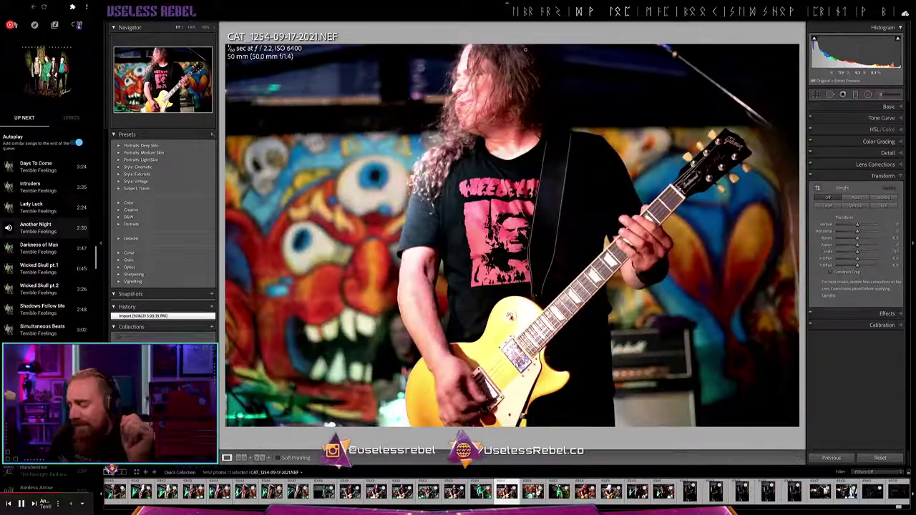
key(Left)
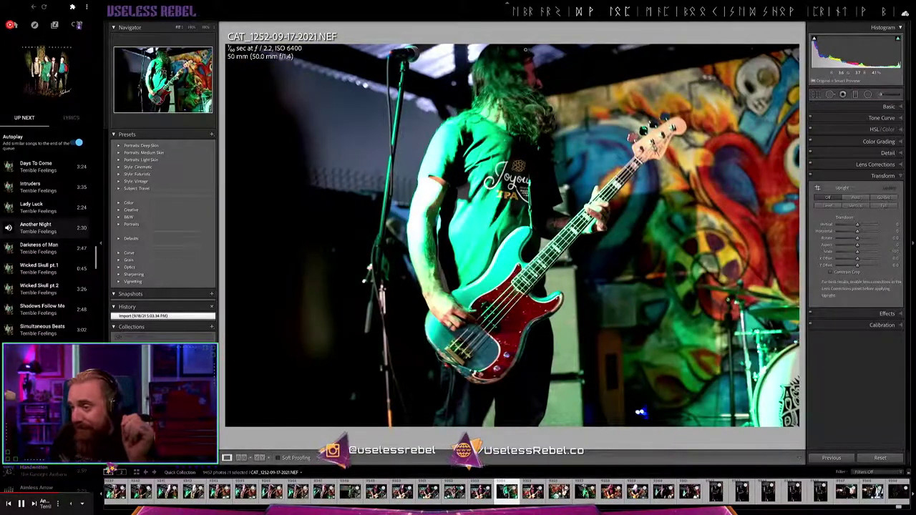
key(ctrl+shift+v)
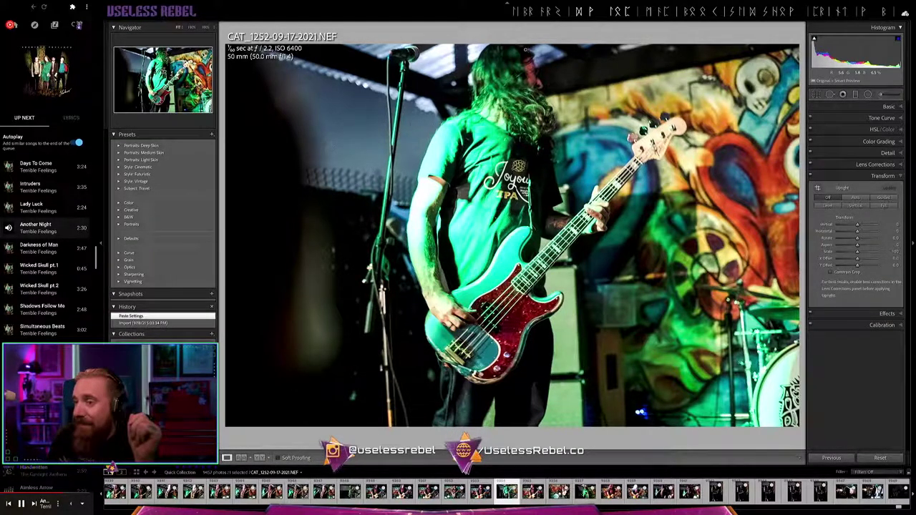
Tighten the crop on CAT_1252 by pulling in the bottom-left corner
key(r)
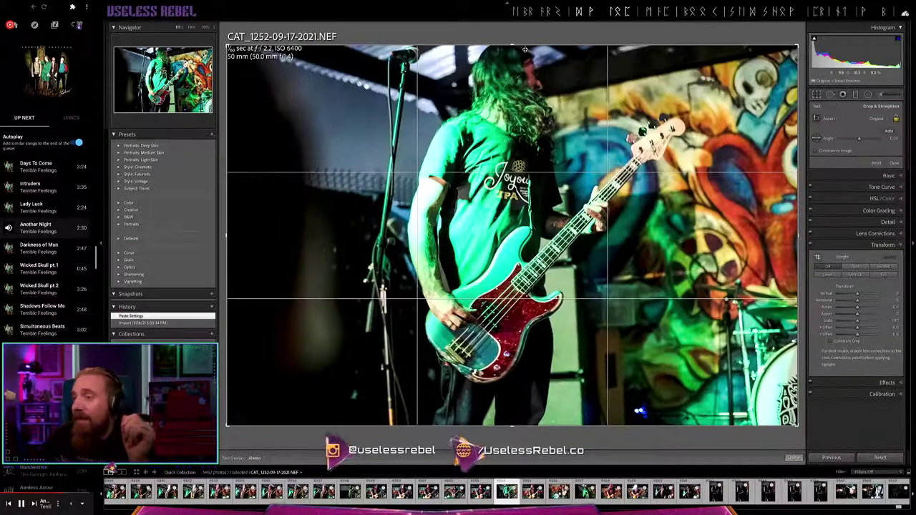
drag(238, 428, 250, 414)
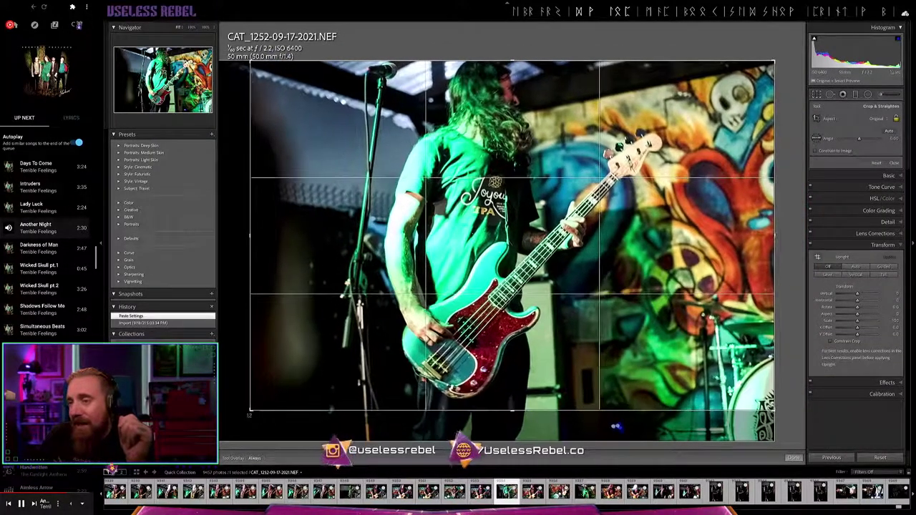
key(Return)
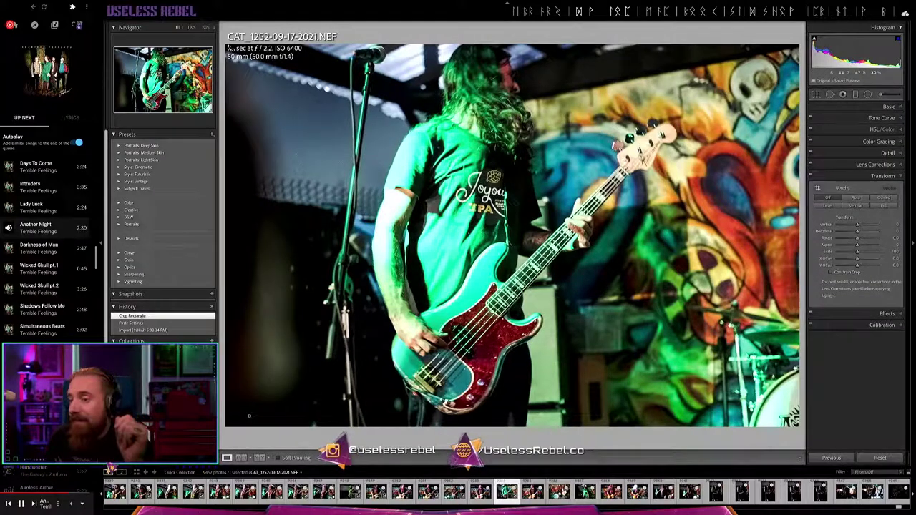
key(Right)
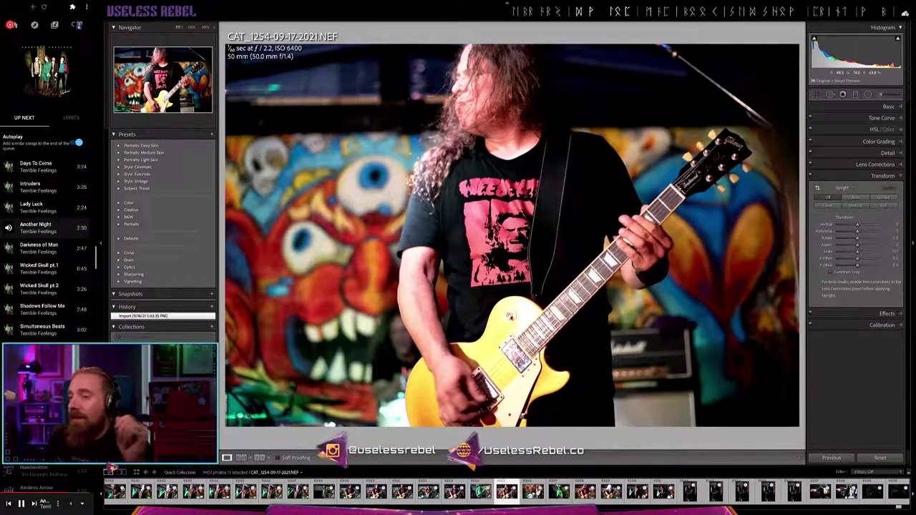
Paste the settings onto CAT_1254 and CAT_1259, darkening CAT_1259 a few steps
key(ctrl+shift+v)
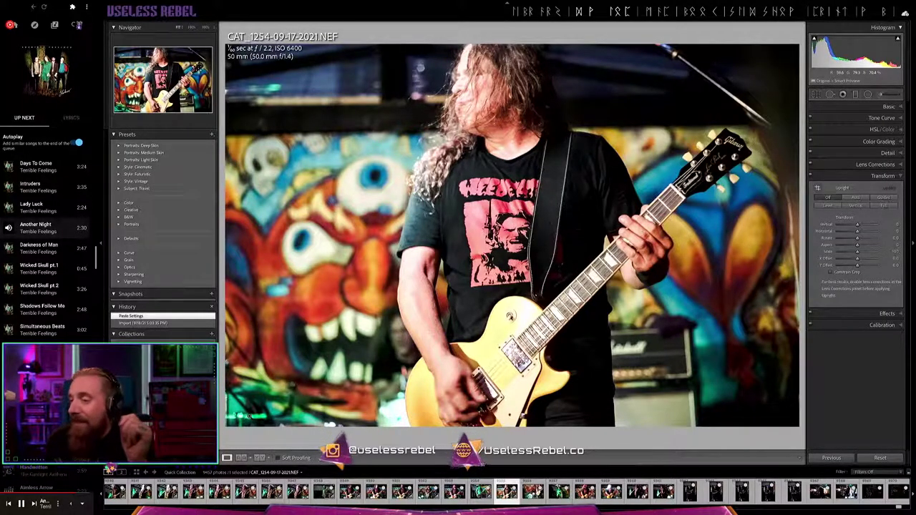
key(Right)
key(Right)
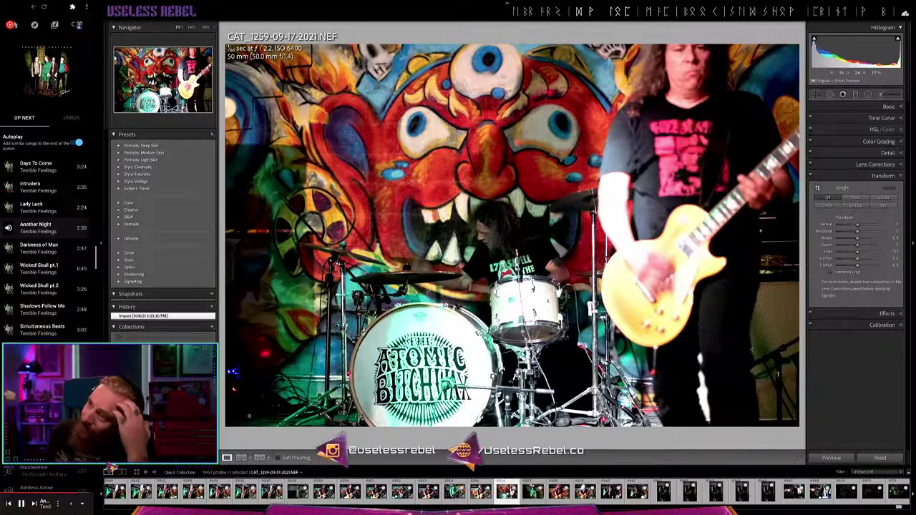
key(ctrl+shift+v)
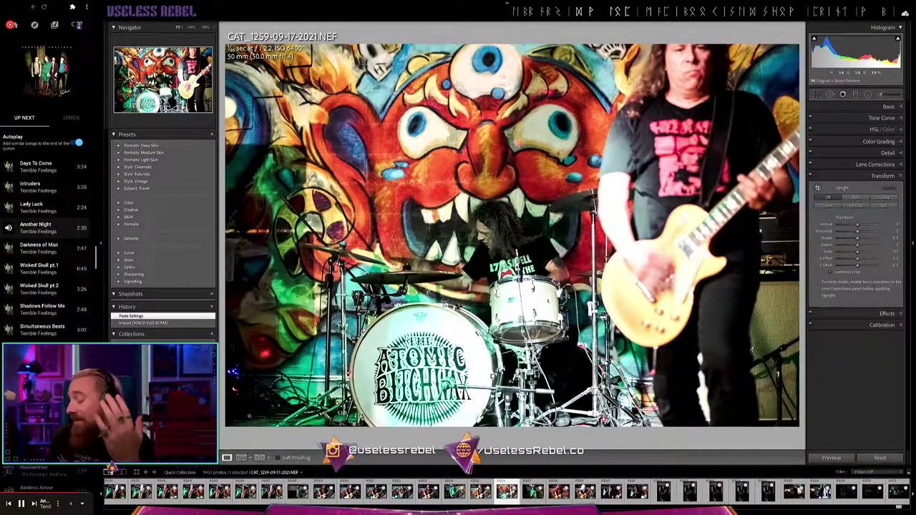
key(minus)
key(minus)
key(minus)
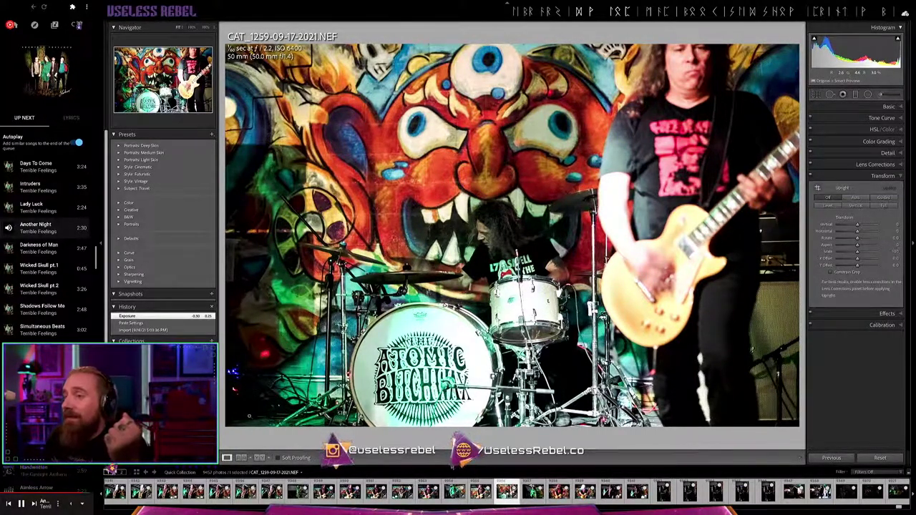
Paste the settings onto CAT_1260 and lower its exposure to +0.45
key(Right)
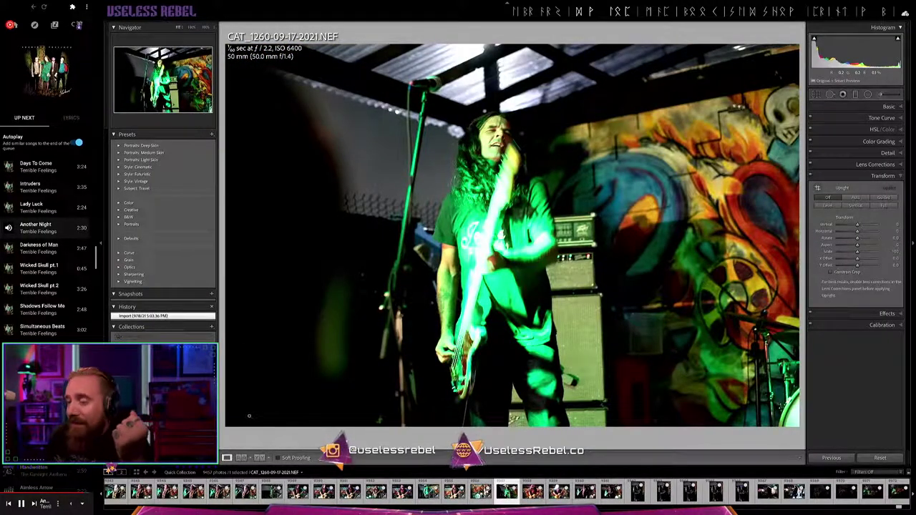
key(ctrl+v)
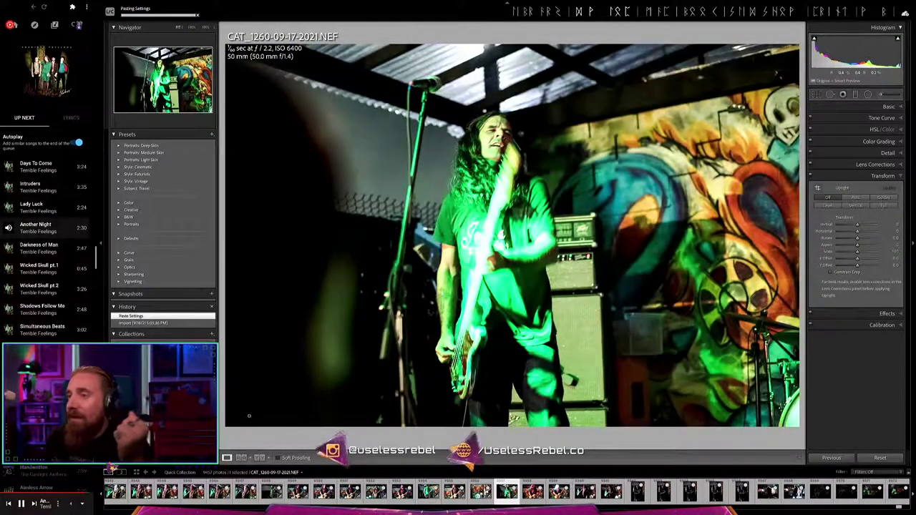
key(minus)
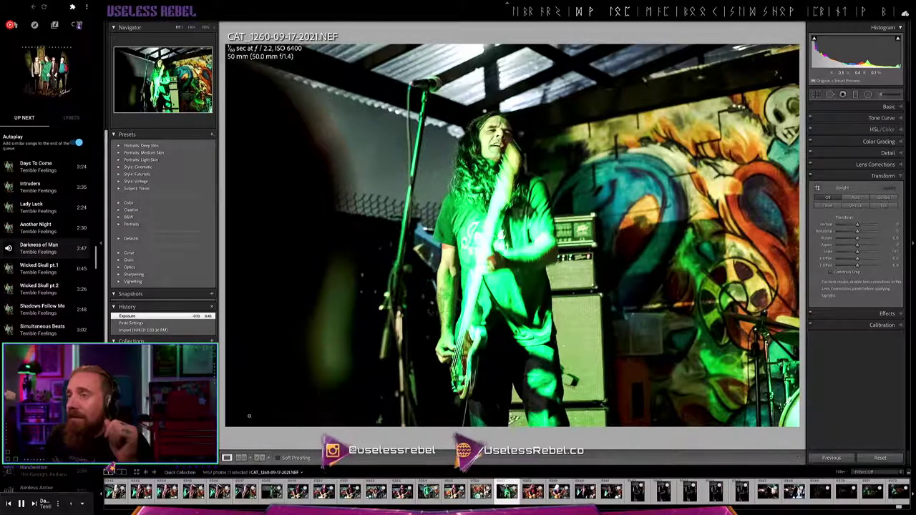
key(Right)
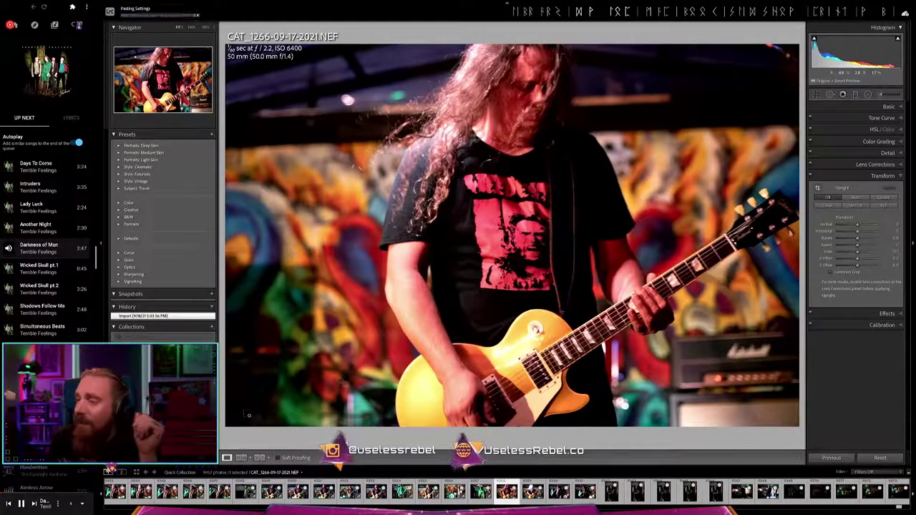
Paste the settings onto CAT_1266 and CAT_1268, lowering each one's exposure slightly
key(ctrl+shift+v)
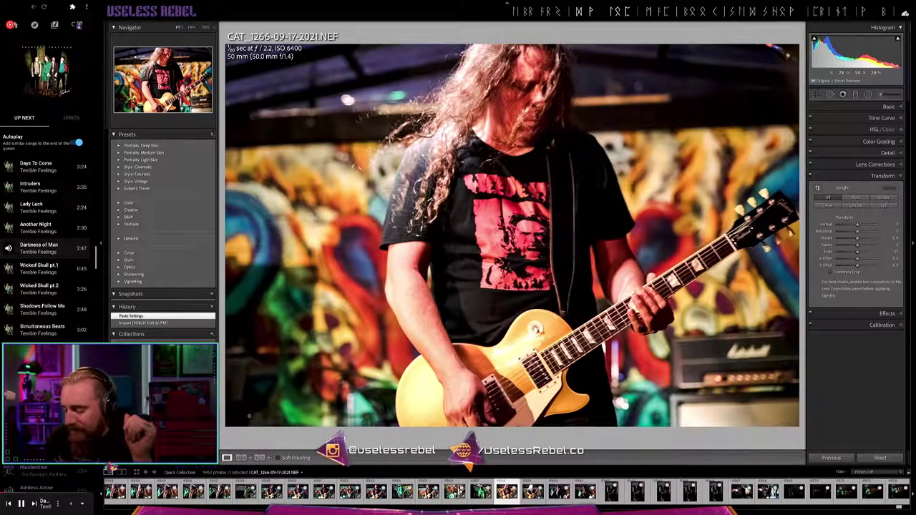
key(minus)
key(minus)
key(minus)
key(minus)
key(minus)
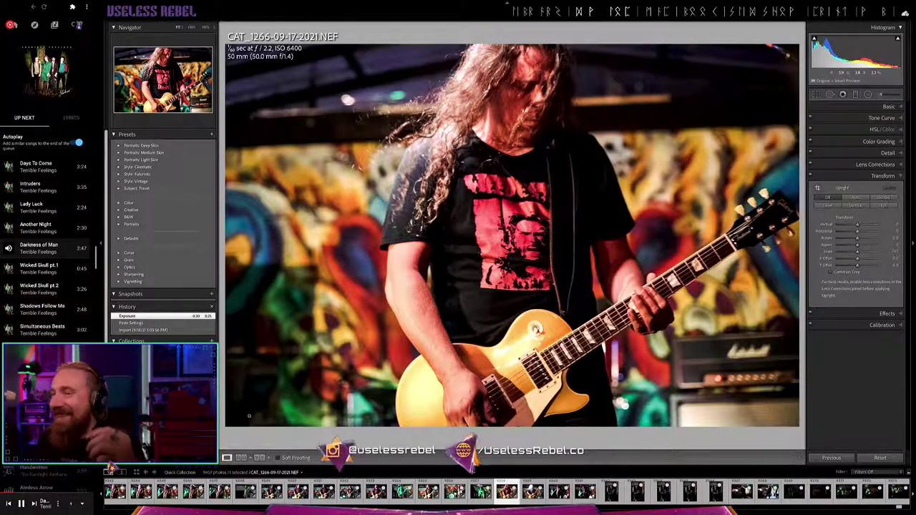
key(Right)
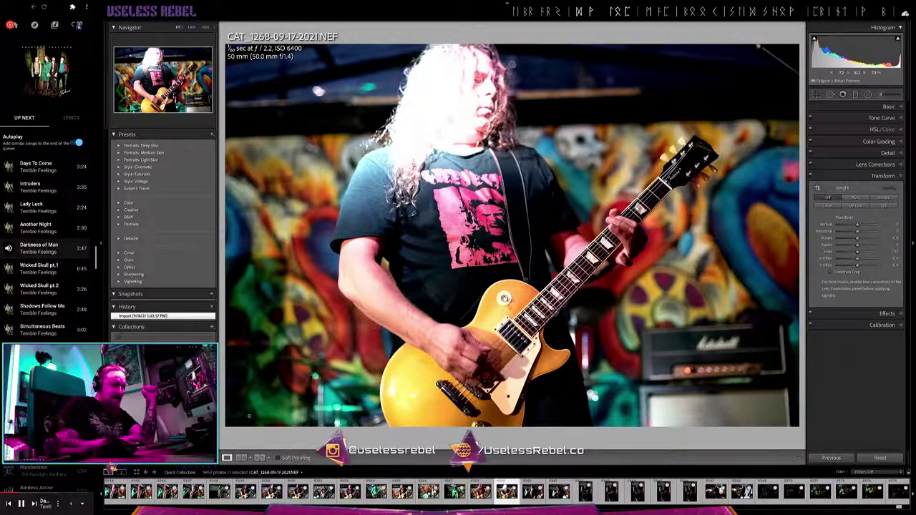
key(ctrl+shift+v)
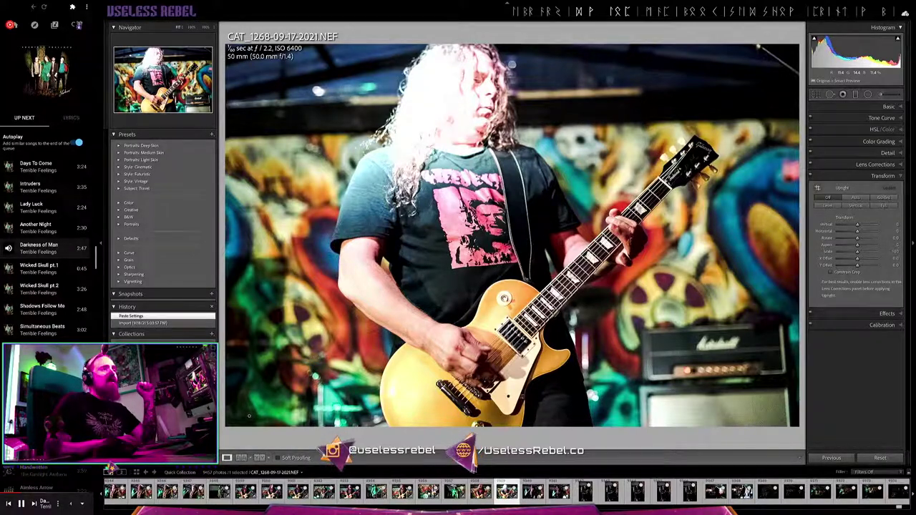
key(minus)
key(minus)
key(minus)
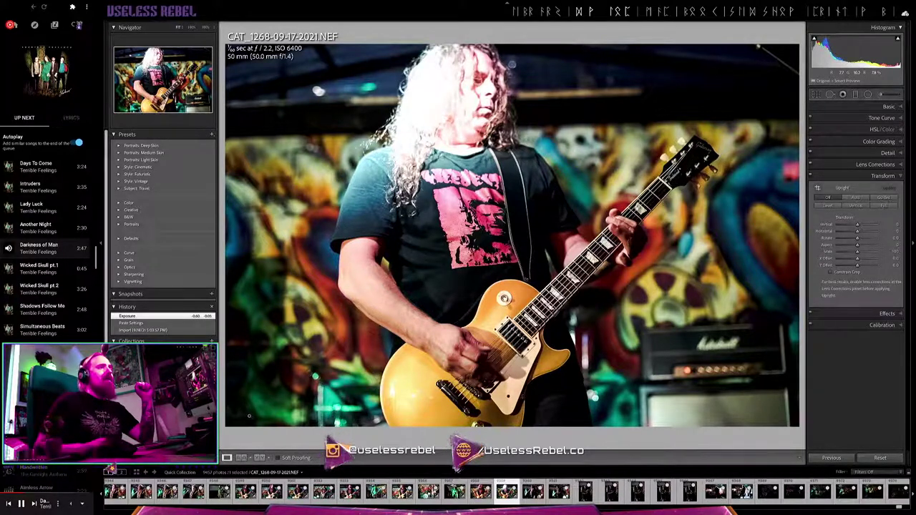
Paste the develop settings onto guitarist shot CAT_1274
key(Right)
key(Right)
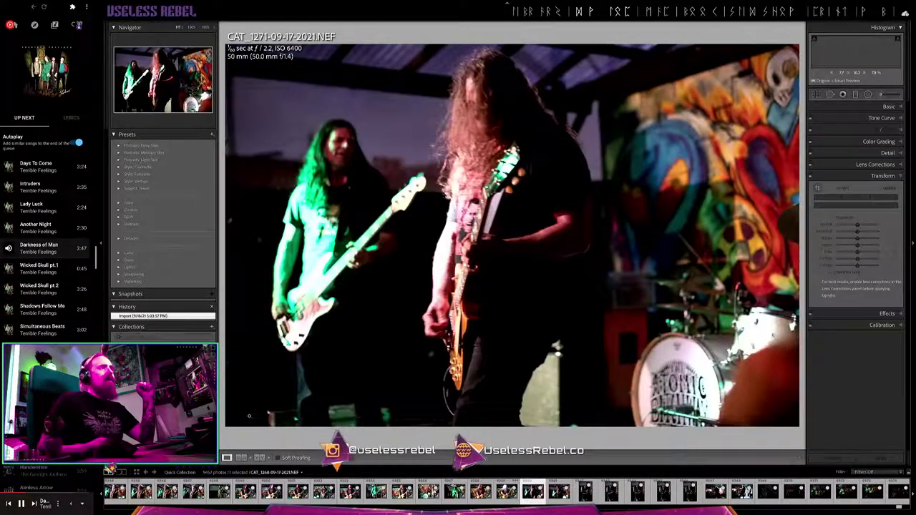
key(Right)
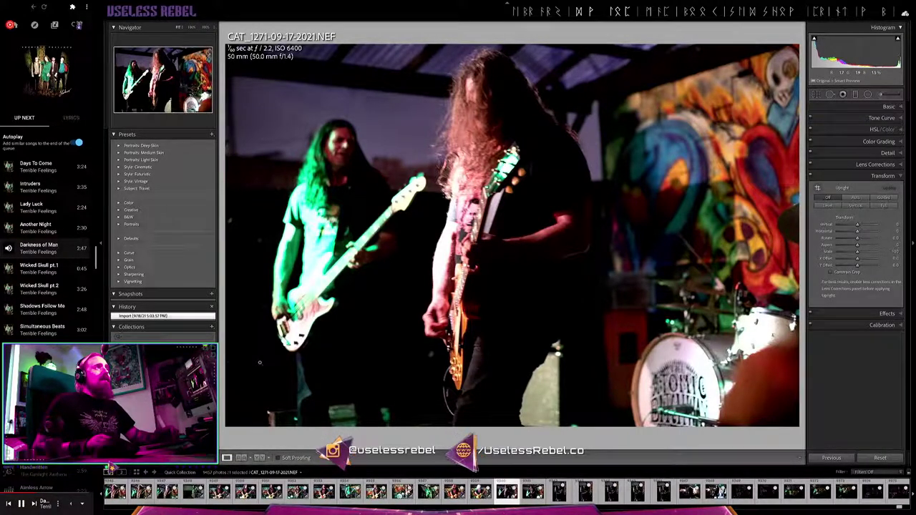
key(Right)
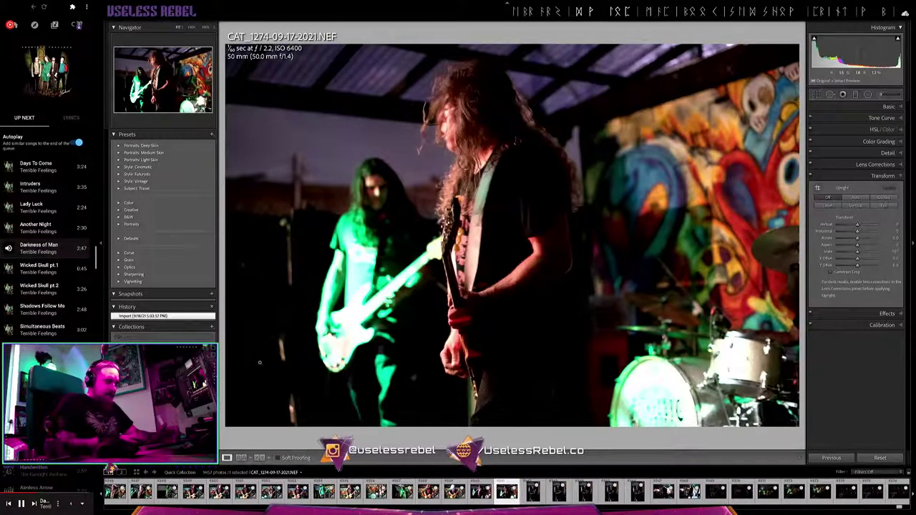
key(ctrl+shift+v)
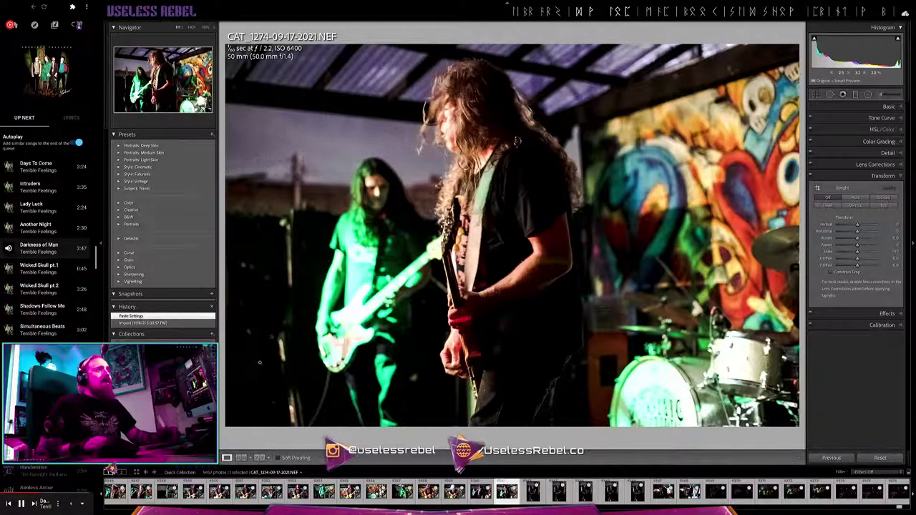
key(Right)
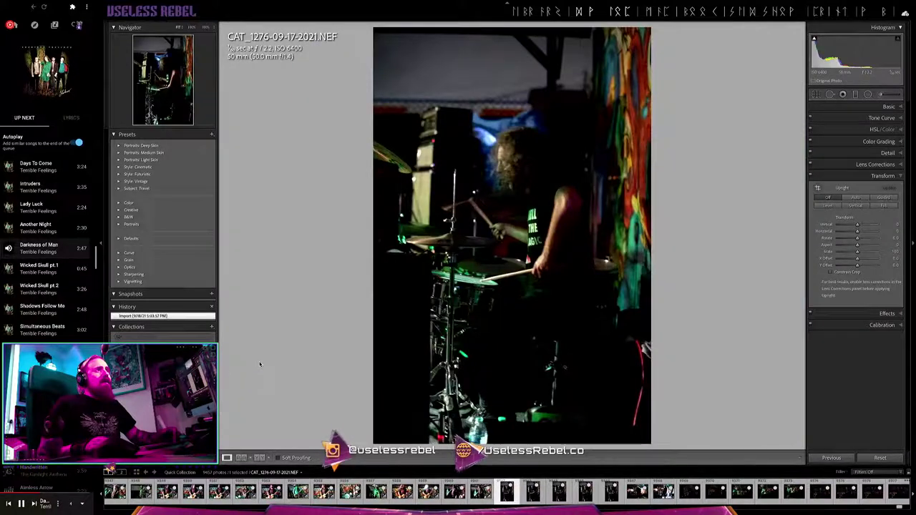
Paste the develop settings onto drummer shots CAT_1276 and CAT_1283
key(ctrl+shift+v)
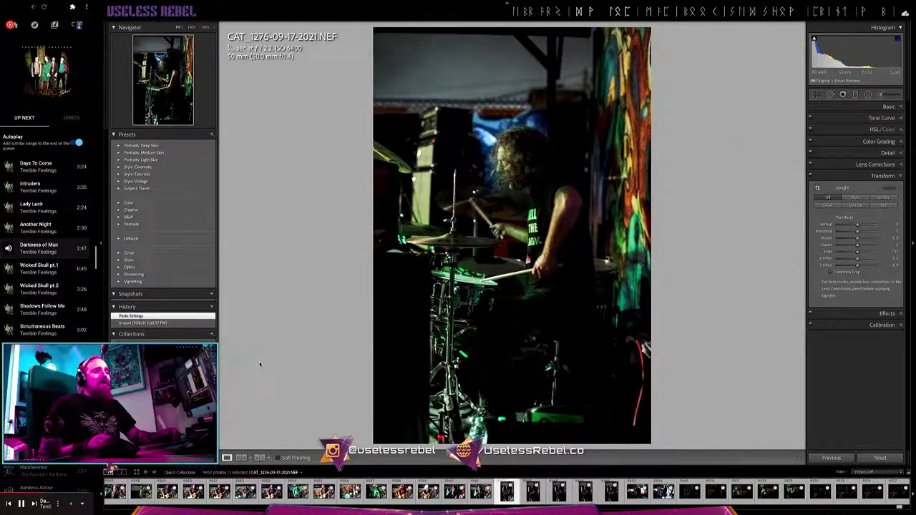
key(Right)
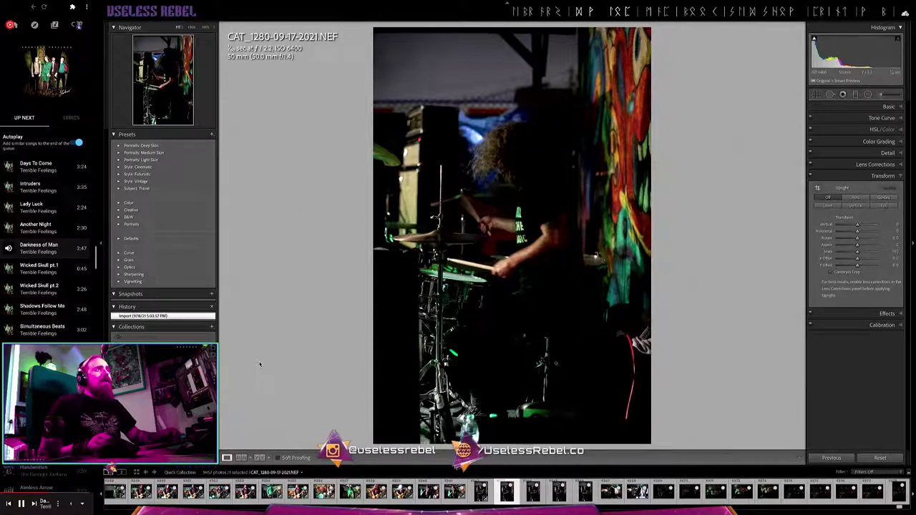
key(Right)
key(Right)
key(Right)
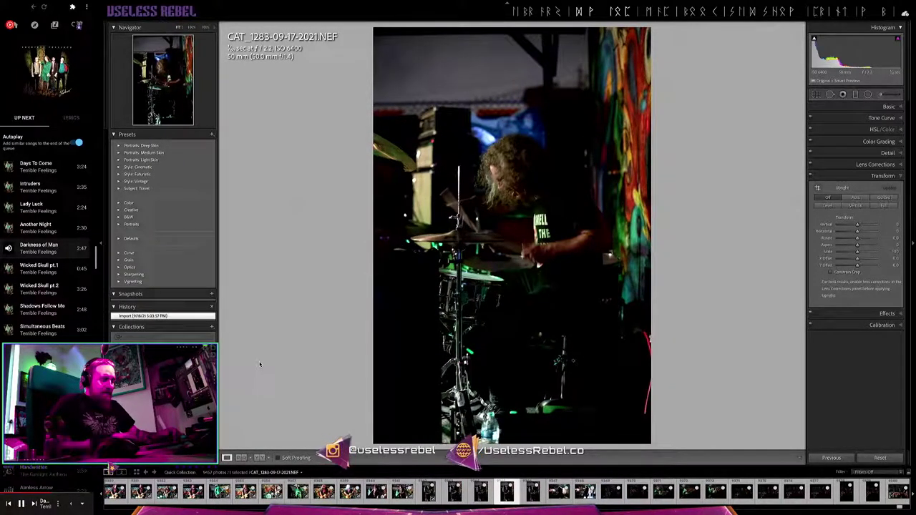
key(ctrl+shift+v)
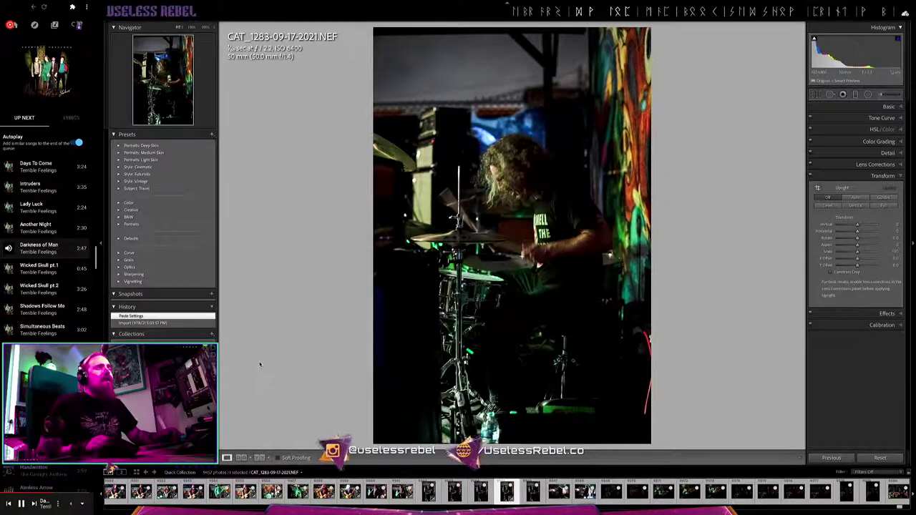
Paste the settings onto CAT_1280 and send all three drummer shots to Photoshop
key(Right)
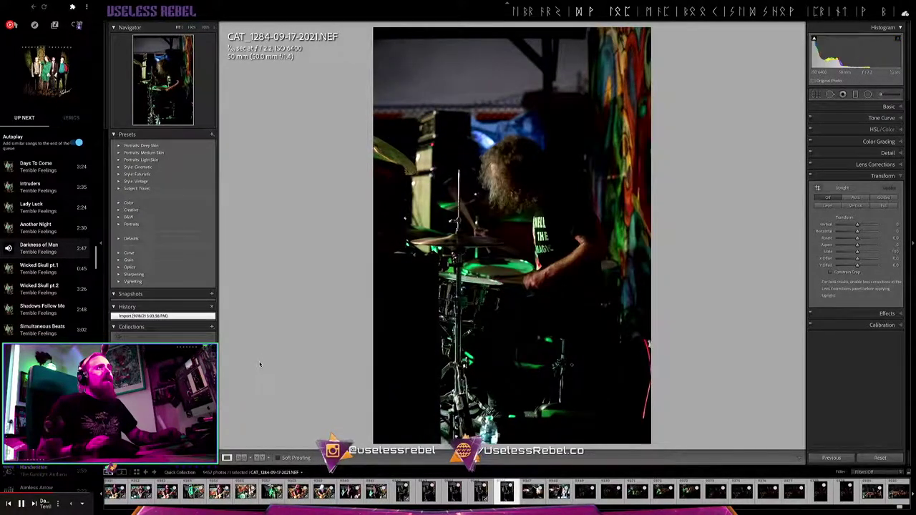
key(Left)
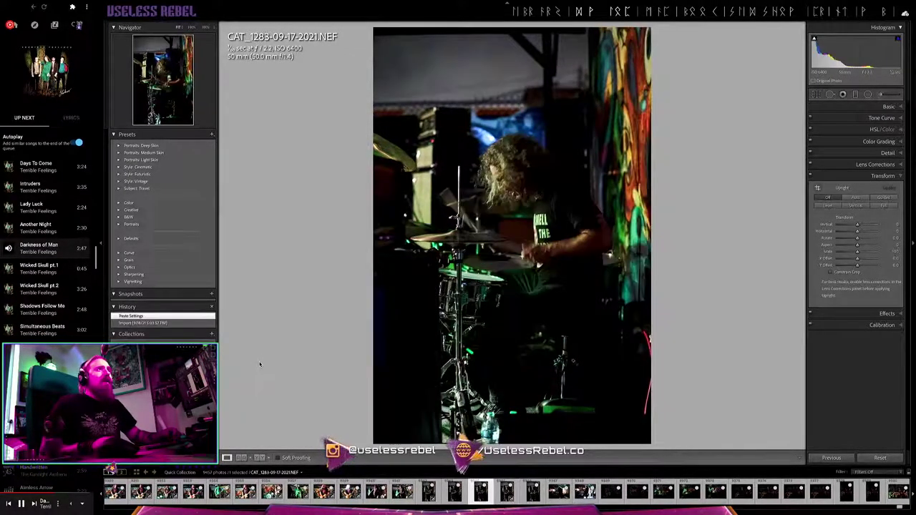
key(Left)
key(Left)
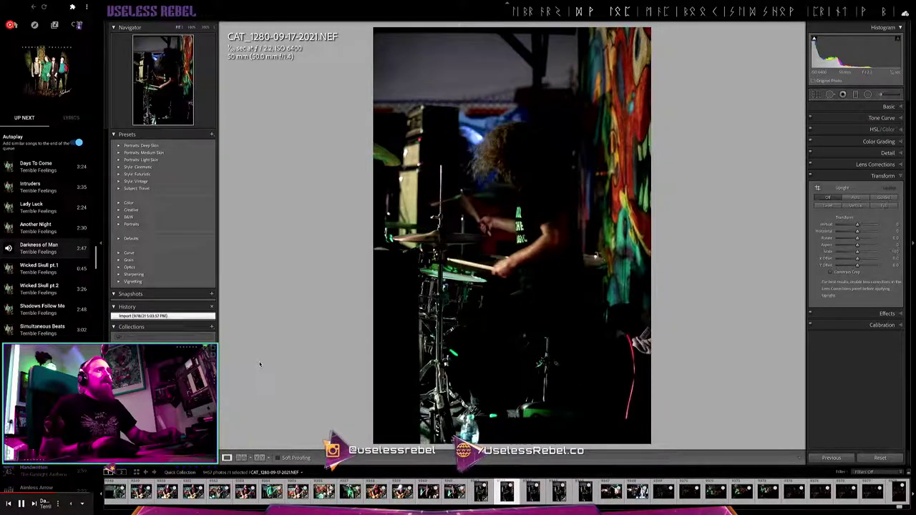
key(ctrl+shift+v)
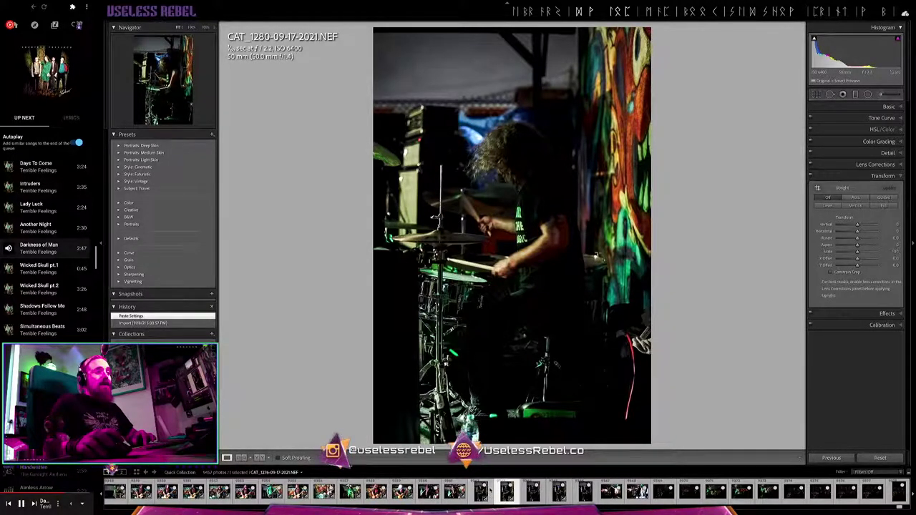
ctrl+click(481, 491)
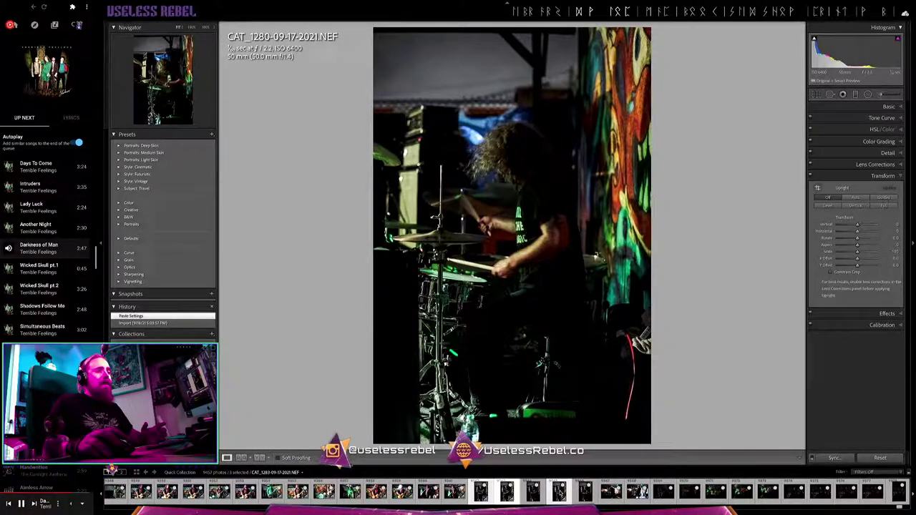
right_click(561, 282)
mouse_move(589, 339)
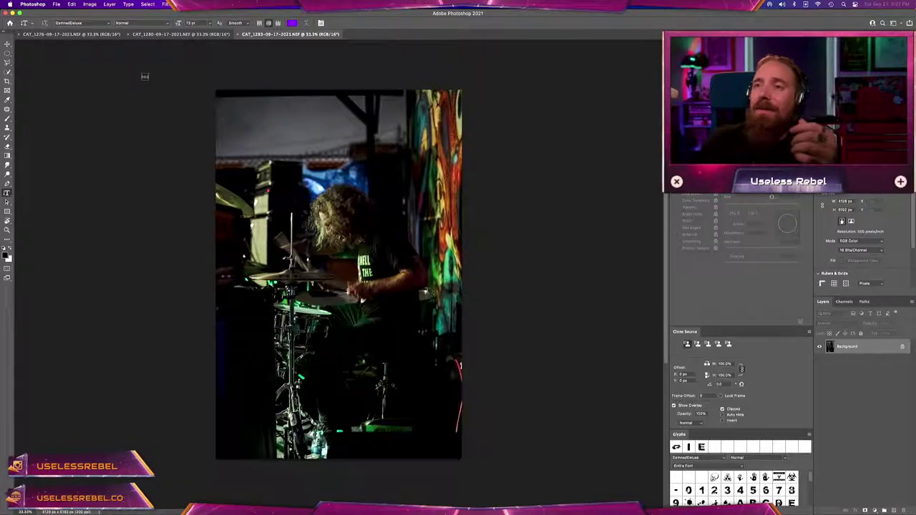
Compare the CAT_1280 and CAT_1283 documents, ending on the CAT_1276 document
key(ctrl+Tab)
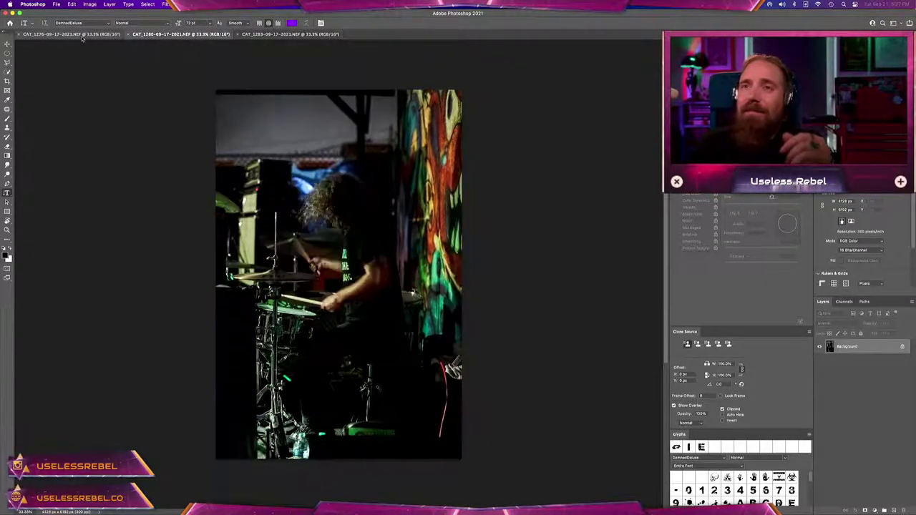
key(ctrl+Tab)
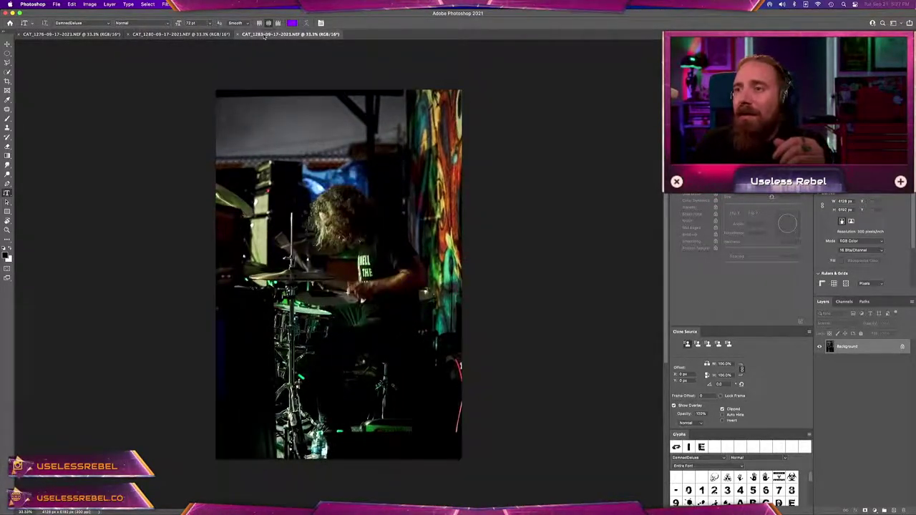
key(ctrl+Tab)
click(172, 36)
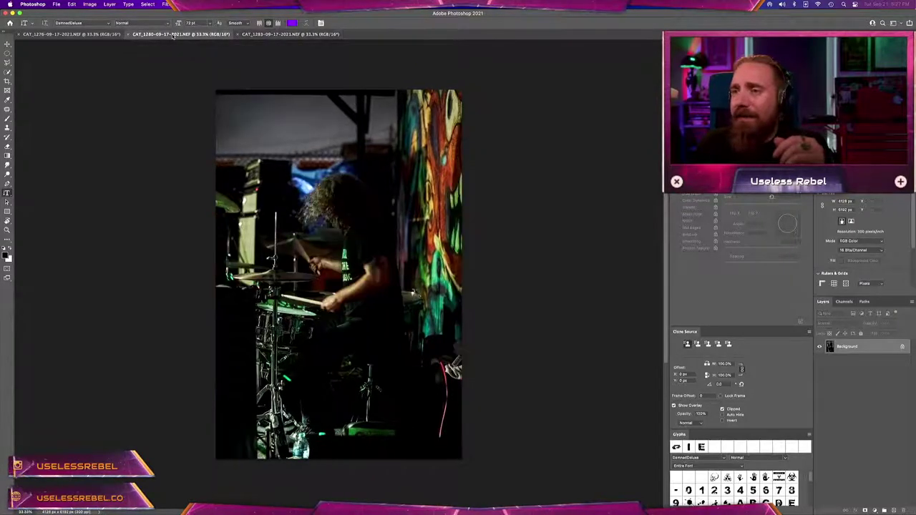
click(244, 34)
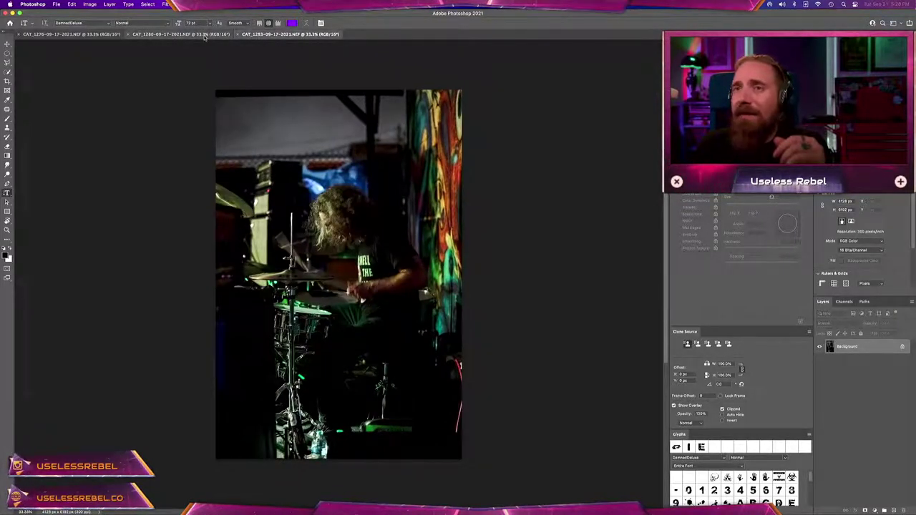
click(177, 36)
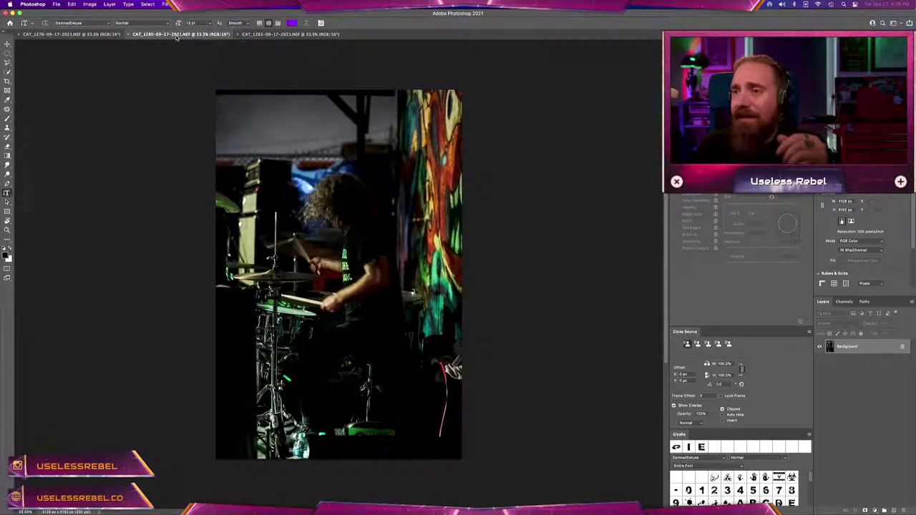
click(70, 36)
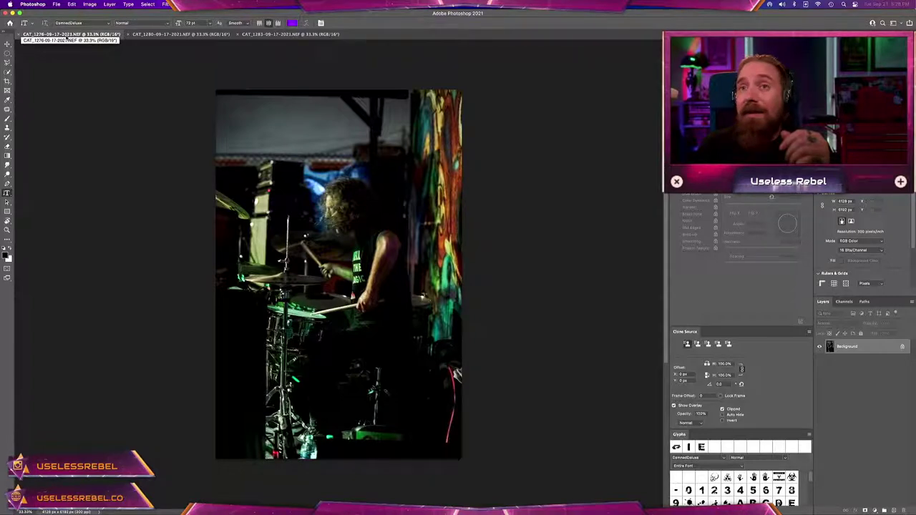
Widen the CAT_1276 canvas to 12000 px, anchored right to add space on the left
click(88, 4)
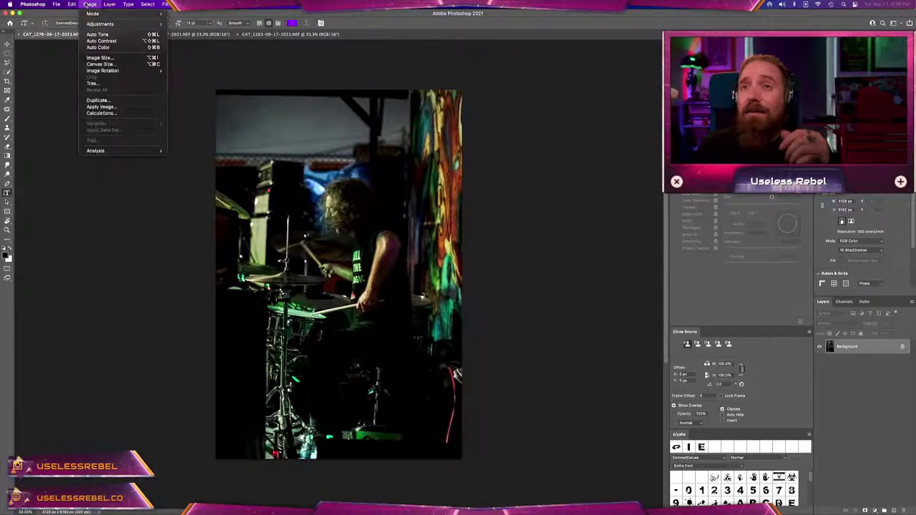
click(104, 65)
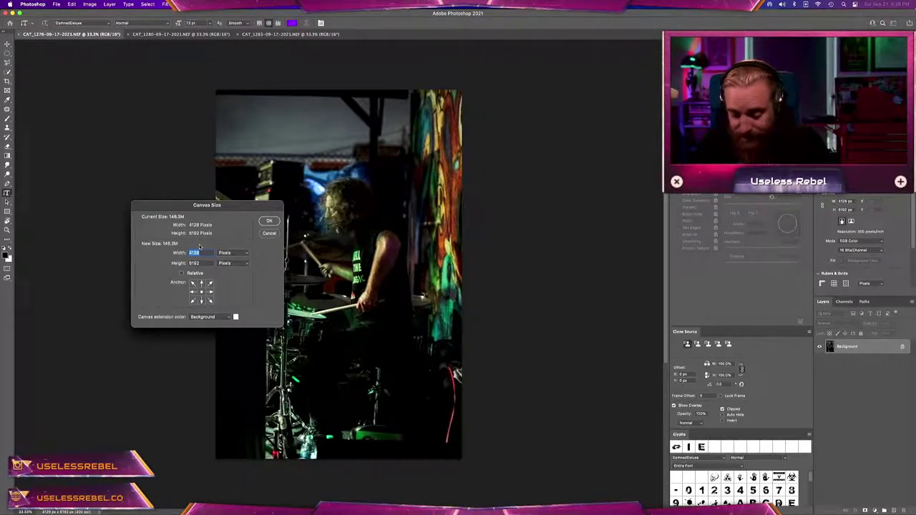
text(12)
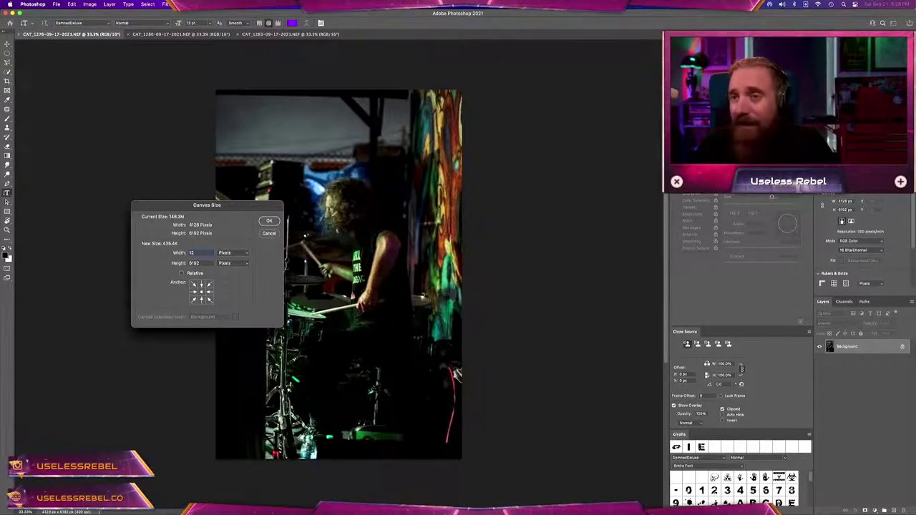
text(000)
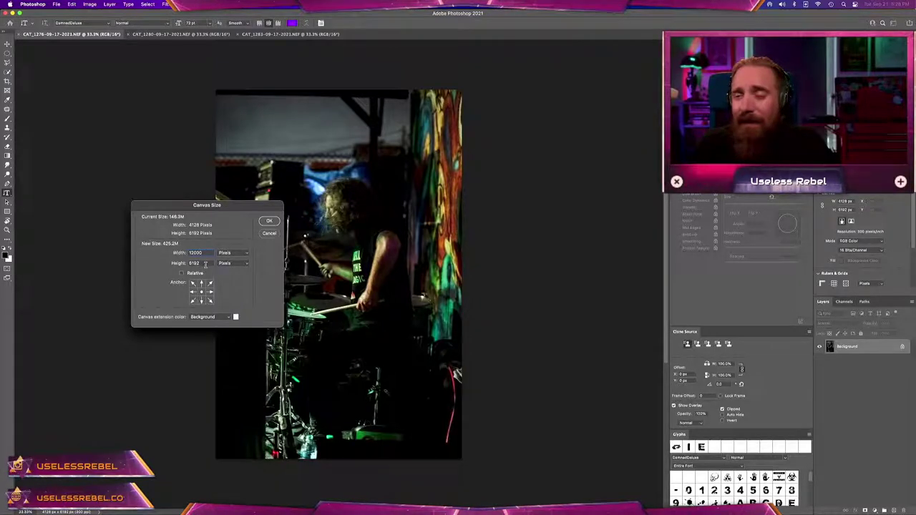
click(270, 222)
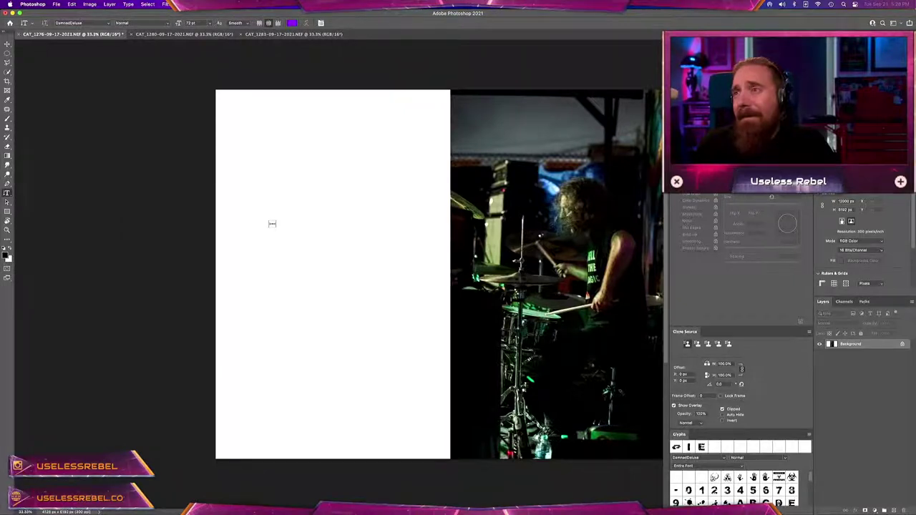
Bring the CAT_1280 drummer photo into CAT_1276 as Layer 1 and move it left
click(170, 36)
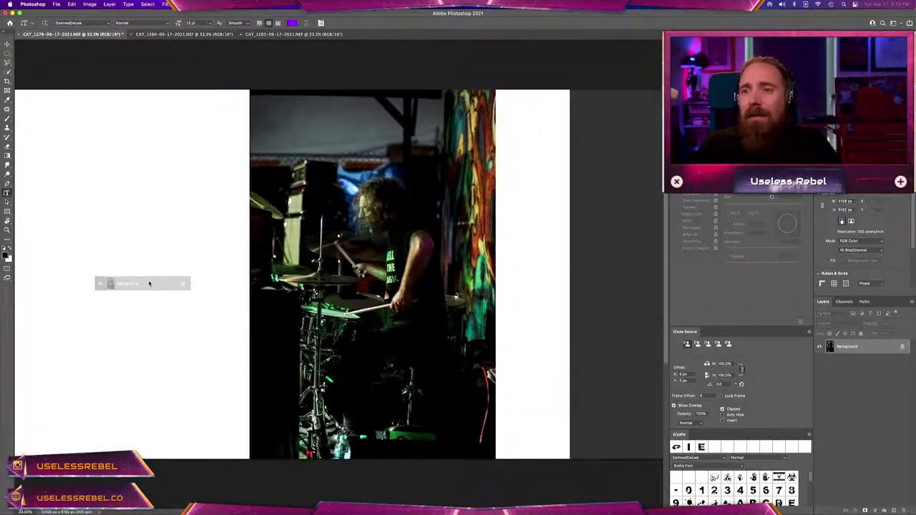
drag(59, 37, 147, 282)
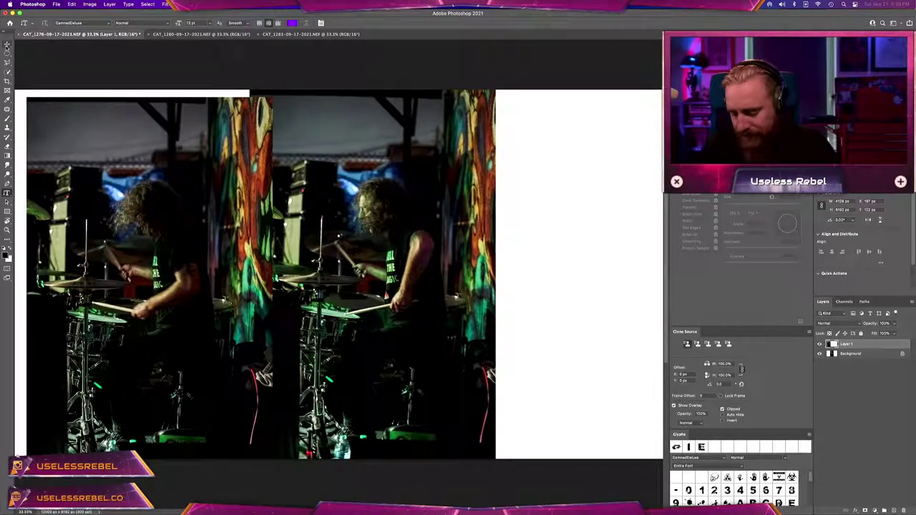
key(v)
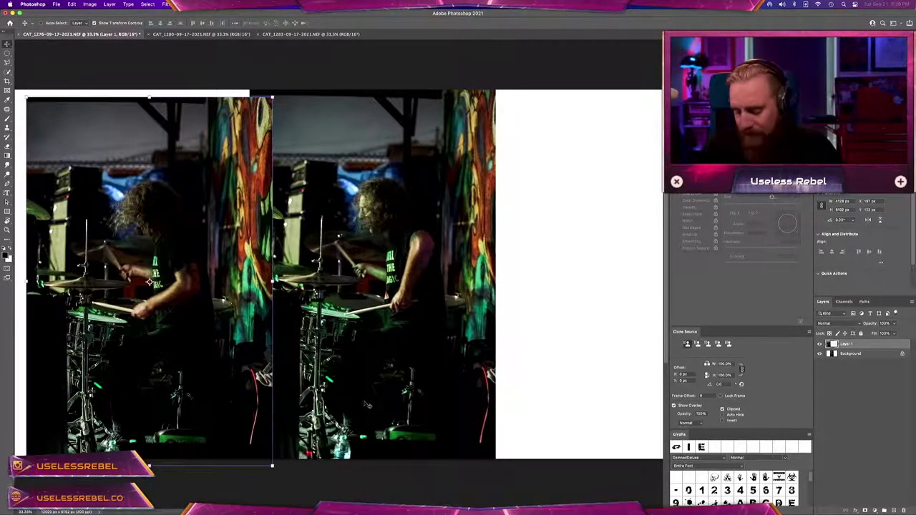
scroll(429, 430, left, 3)
scroll(482, 390, left, 3)
scroll(482, 390, down, 1)
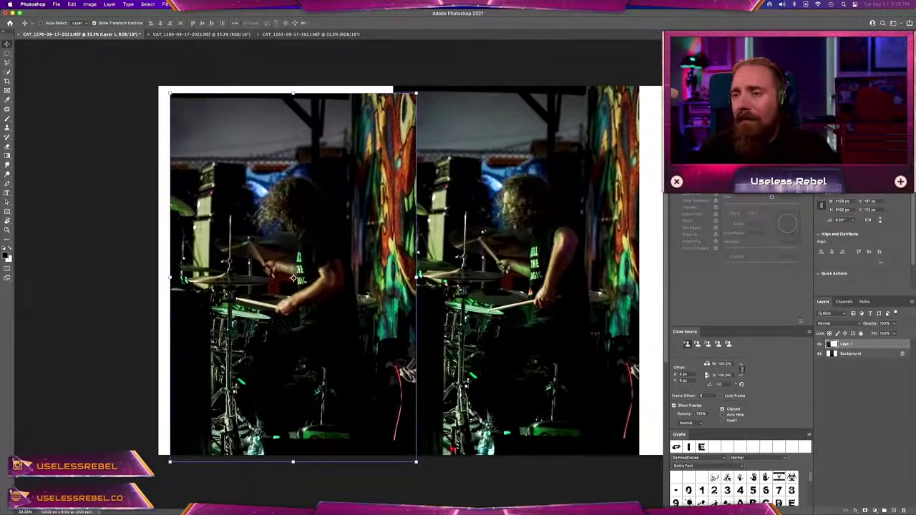
drag(332, 313, 312, 304)
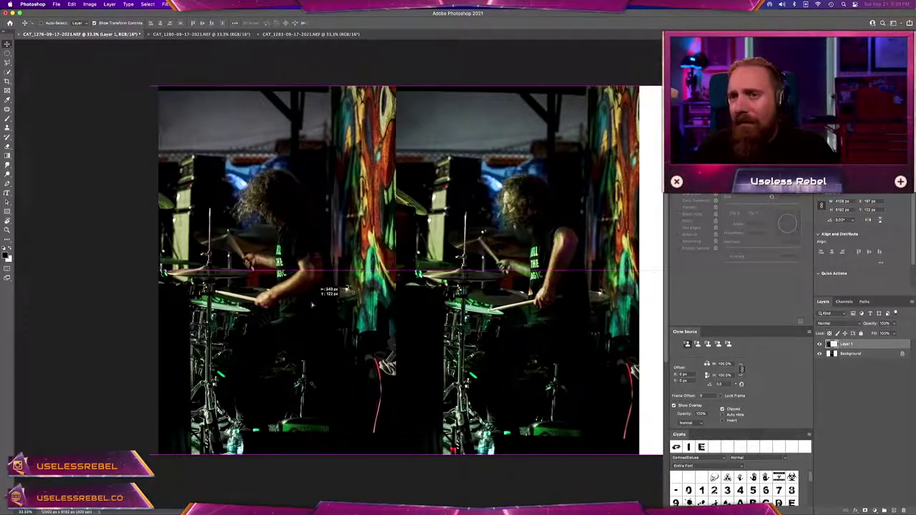
drag(312, 305, 312, 305)
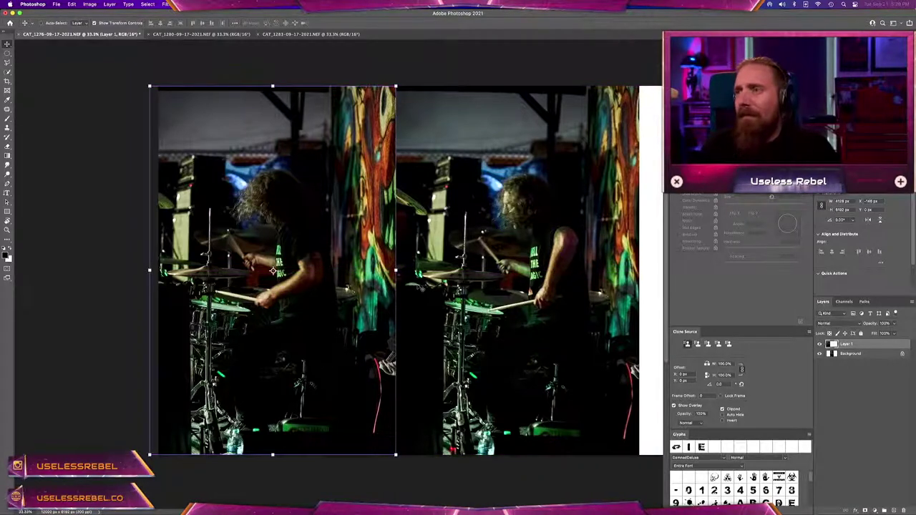
drag(538, 297, 285, 294)
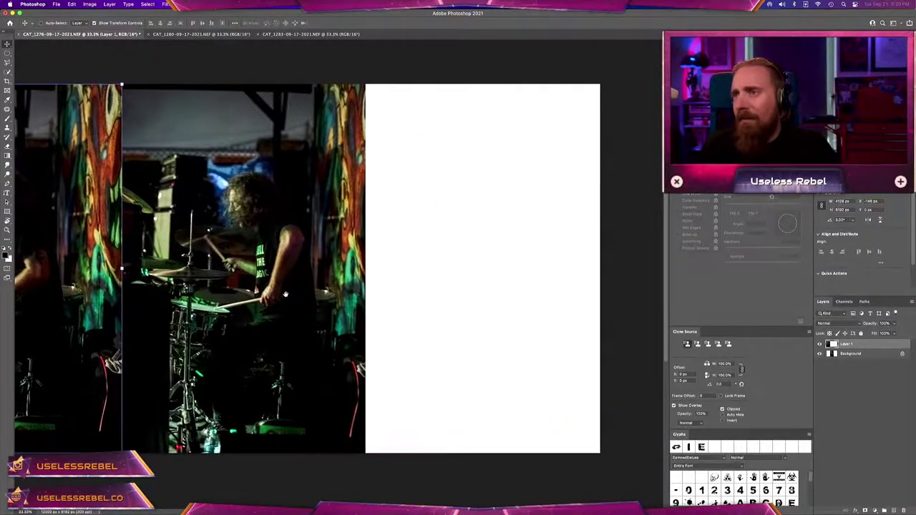
Add CAT_1283's drummer photo to CAT_1276 as Layer 2 and try moving it lower in the stack
click(311, 34)
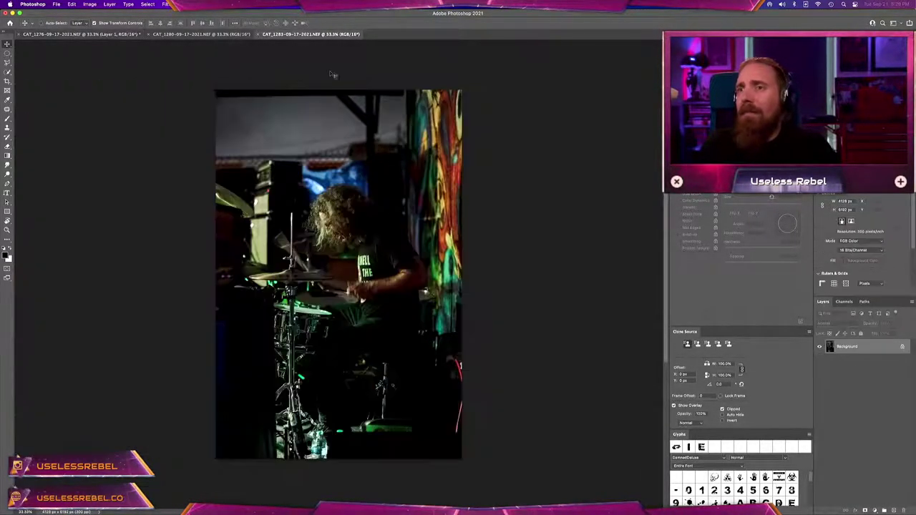
drag(867, 355, 112, 41)
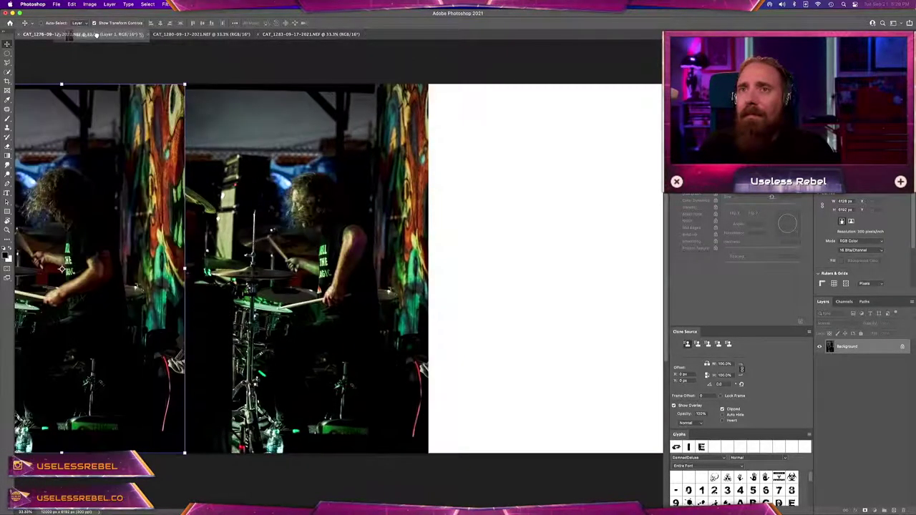
mouse_move(111, 41)
mouse_down()
mouse_move(573, 279)
mouse_move(549, 278)
mouse_move(562, 272)
mouse_up()
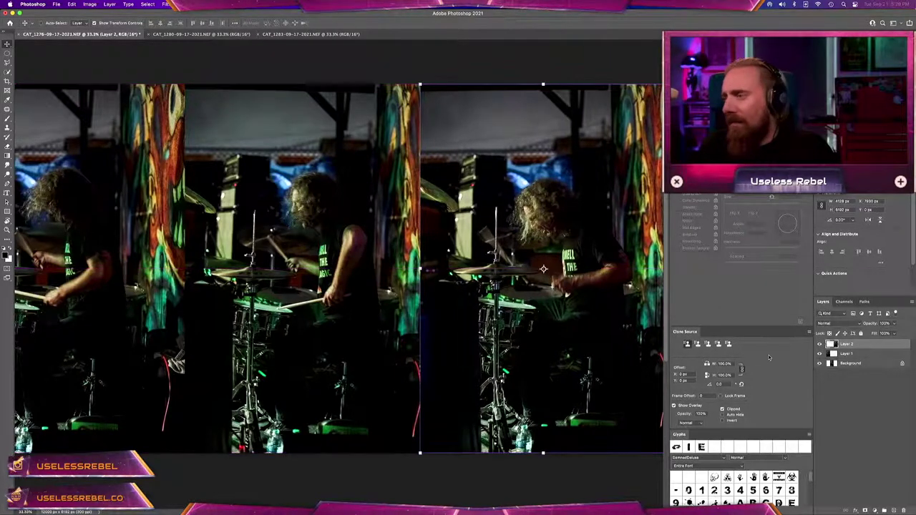
drag(854, 364, 855, 371)
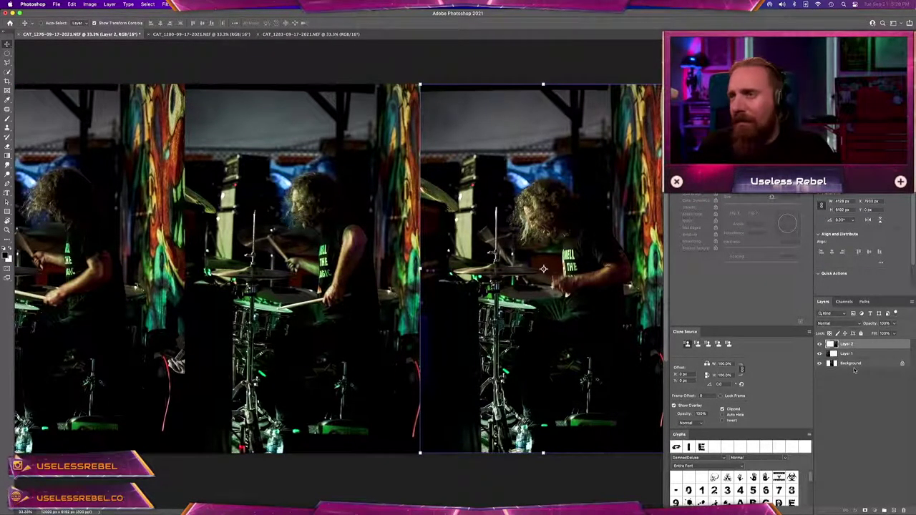
mouse_move(855, 370)
mouse_down()
mouse_move(847, 345)
mouse_move(885, 364)
mouse_move(859, 365)
mouse_up()
Unlock the Background as Layer 0 and delete its white right area to reveal the third drummer shot
click(902, 364)
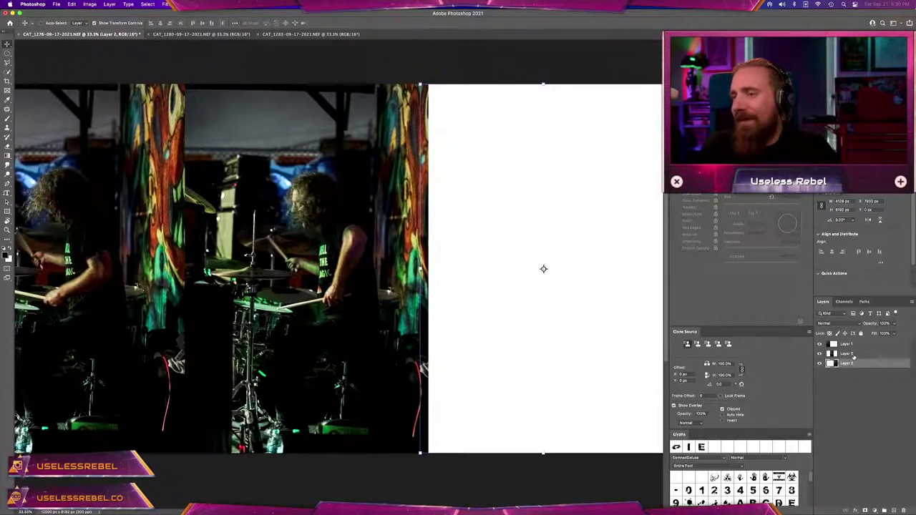
click(854, 356)
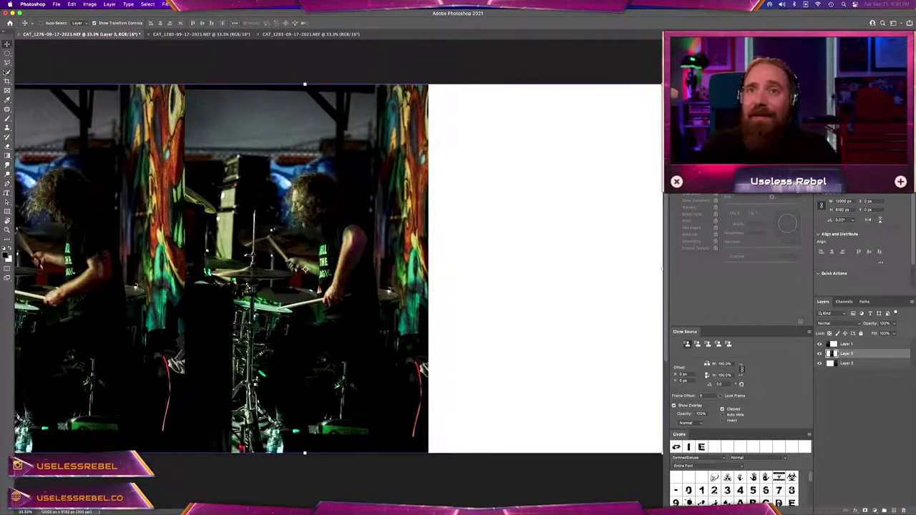
click(8, 72)
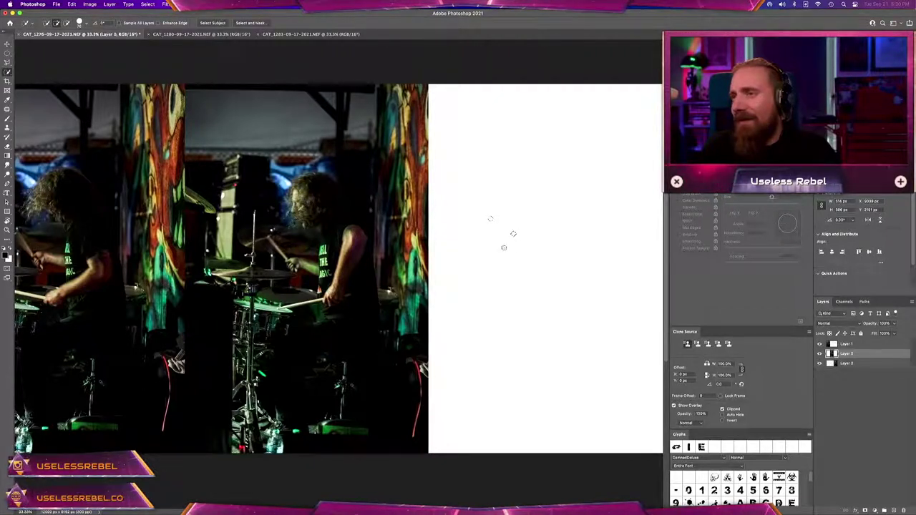
click(513, 234)
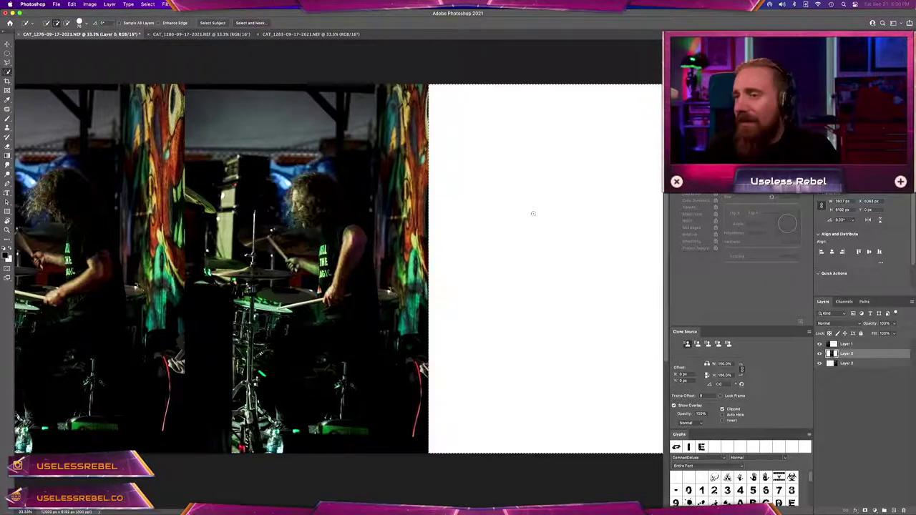
key(ctrl+v)
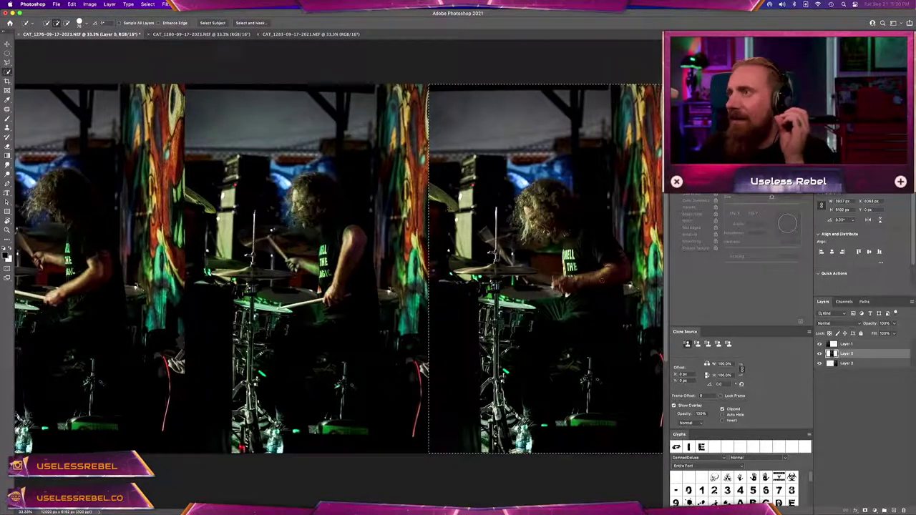
scroll(337, 265, right, 5)
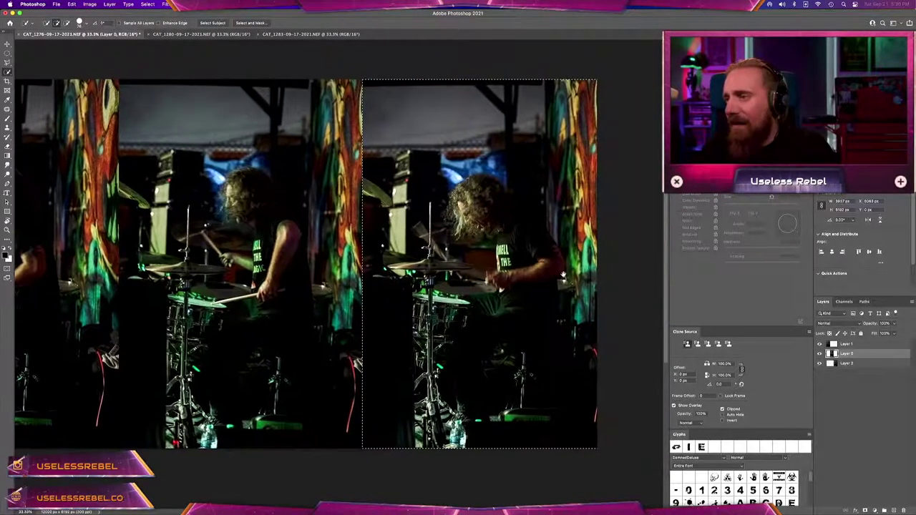
scroll(336, 265, left, 2)
scroll(337, 265, left, 4)
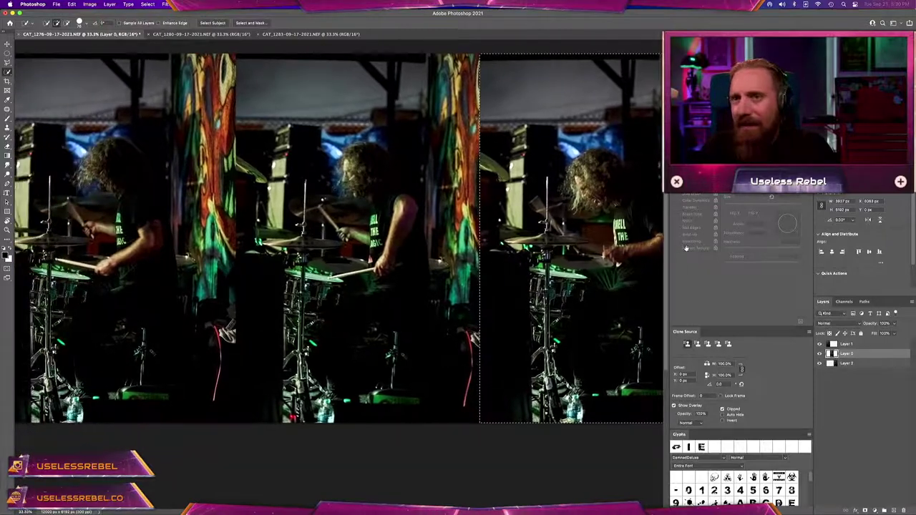
scroll(336, 265, left, 3)
scroll(336, 265, right, 2)
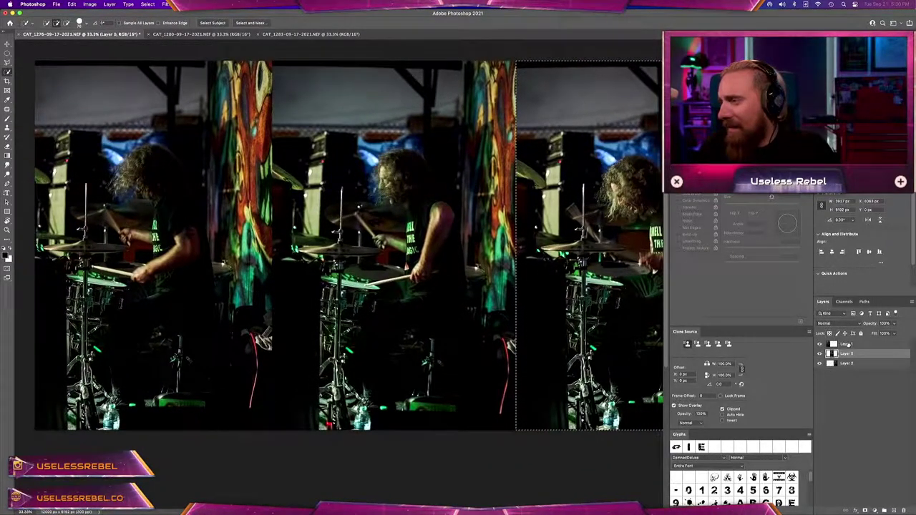
Move Layer 0 above Layer 1 and select the white block on the left of Layer 0
drag(846, 354, 847, 358)
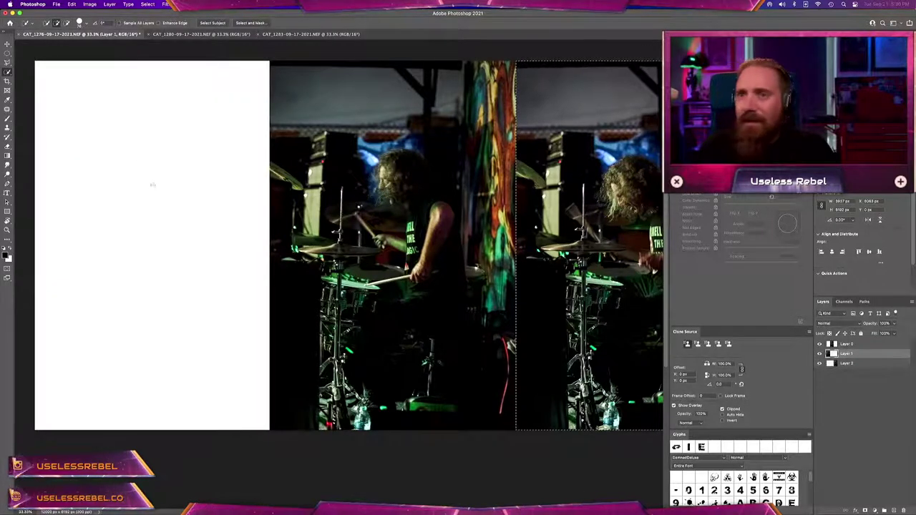
mouse_move(147, 182)
mouse_down()
mouse_move(165, 179)
mouse_move(139, 153)
mouse_up()
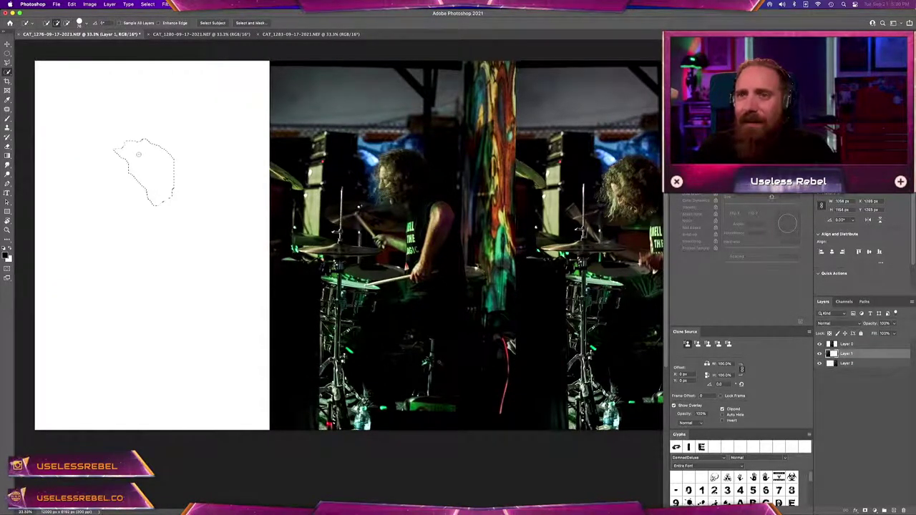
drag(218, 192, 218, 191)
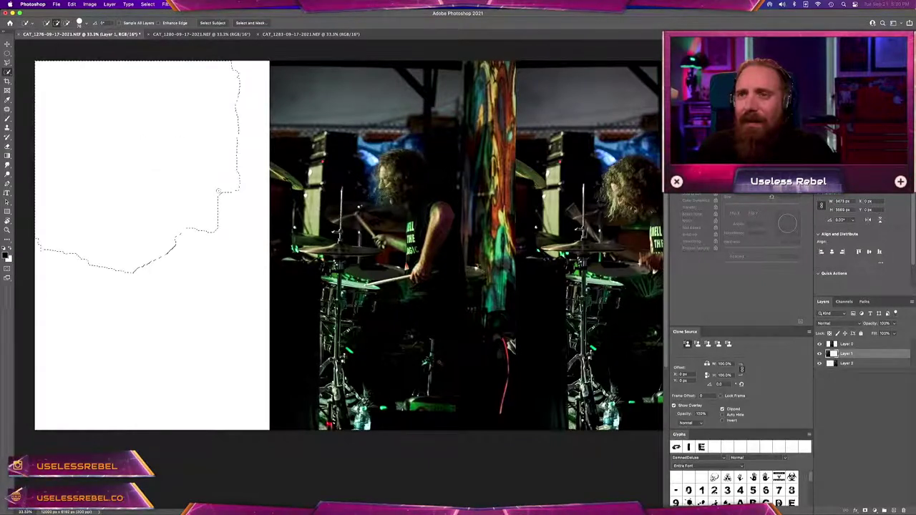
drag(189, 361, 115, 424)
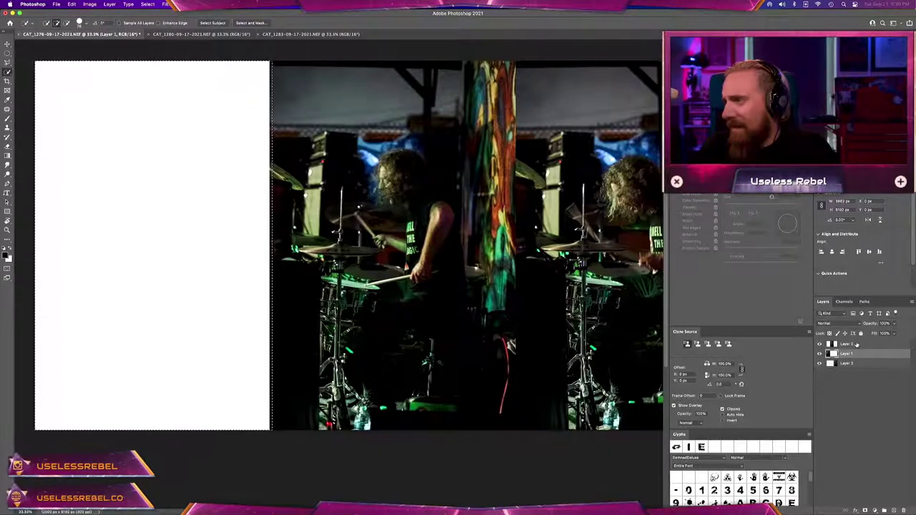
click(856, 344)
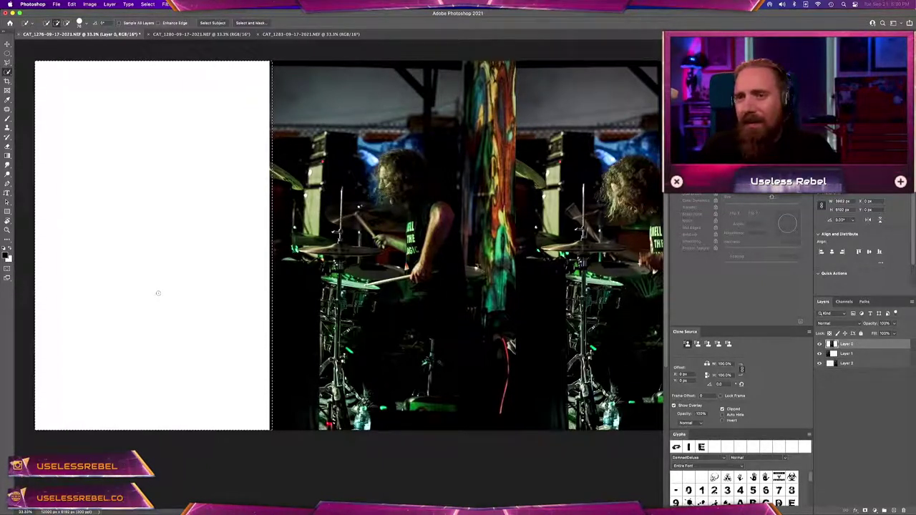
key(ctrl+d)
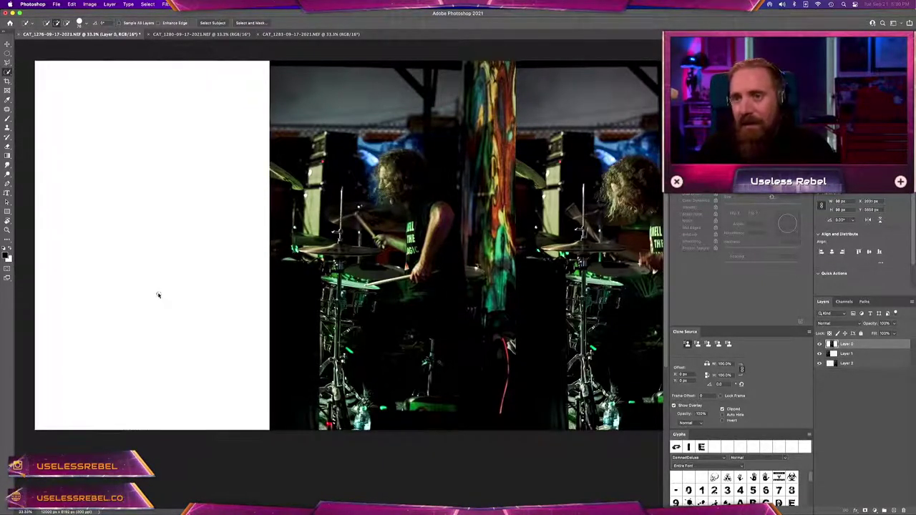
click(175, 259)
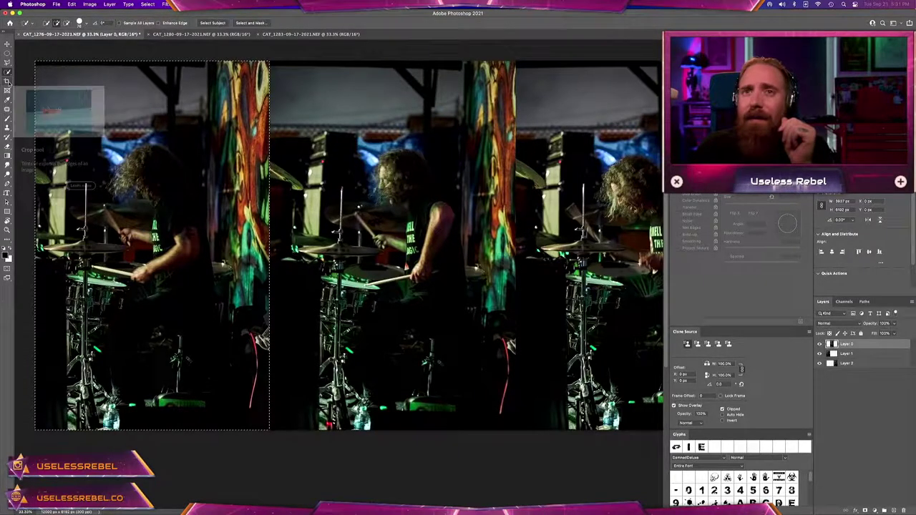
Preview a landscape 2:3 crop, zoom out to review it, then cancel the crop
click(7, 81)
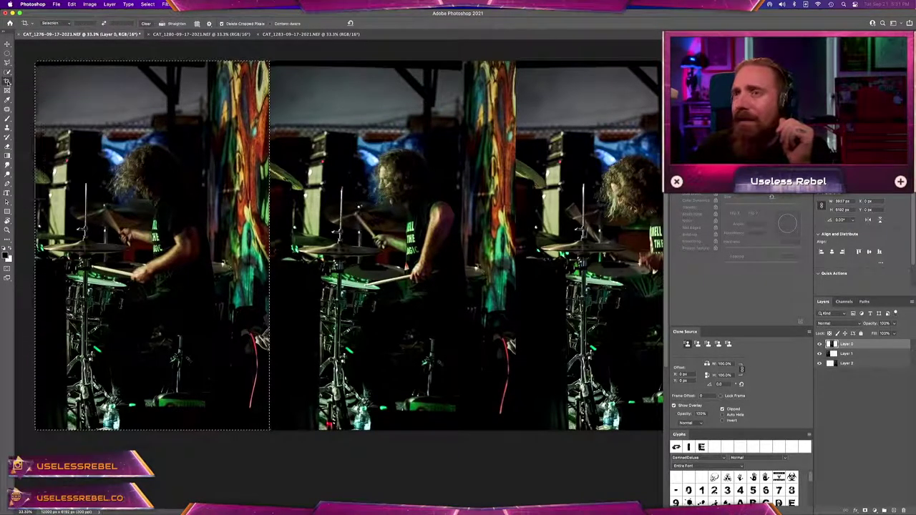
click(68, 23)
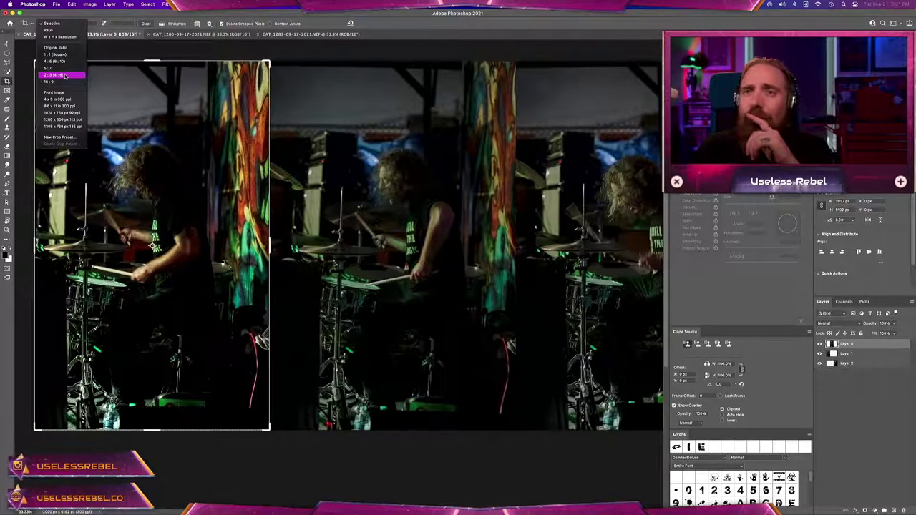
click(64, 75)
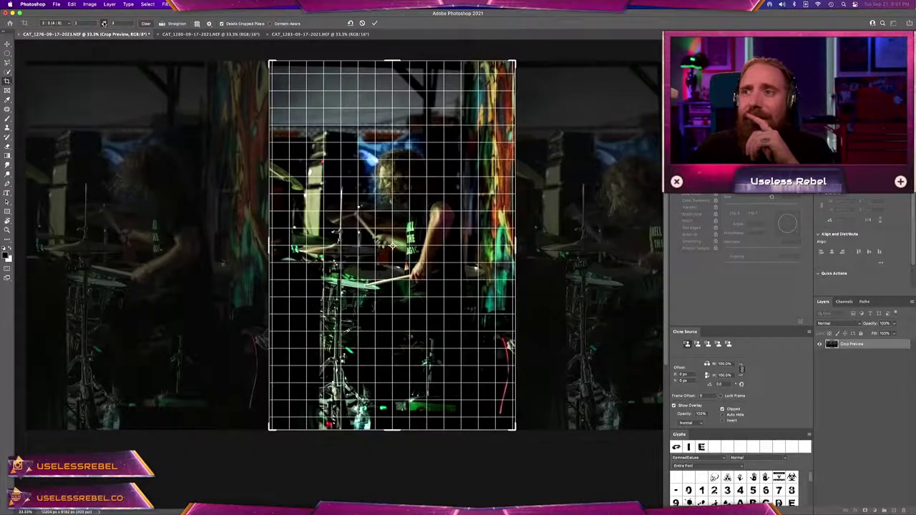
click(104, 24)
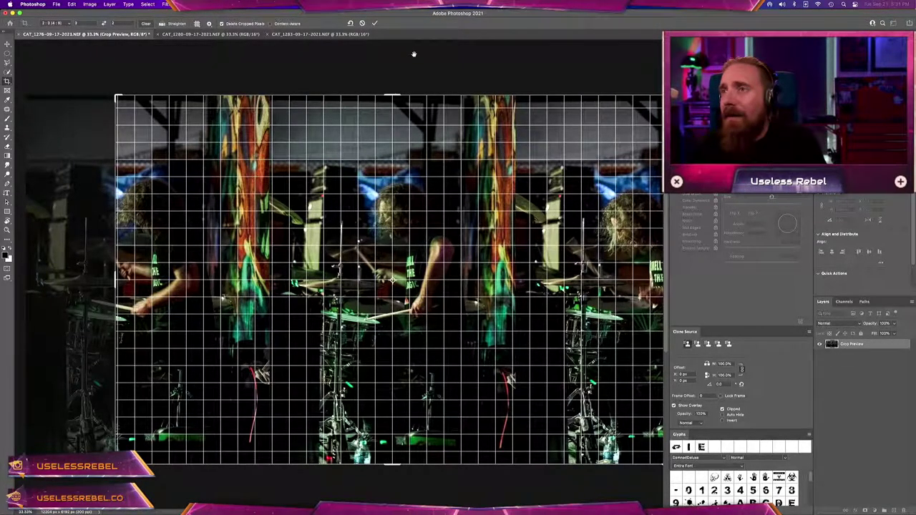
key(ctrl+minus)
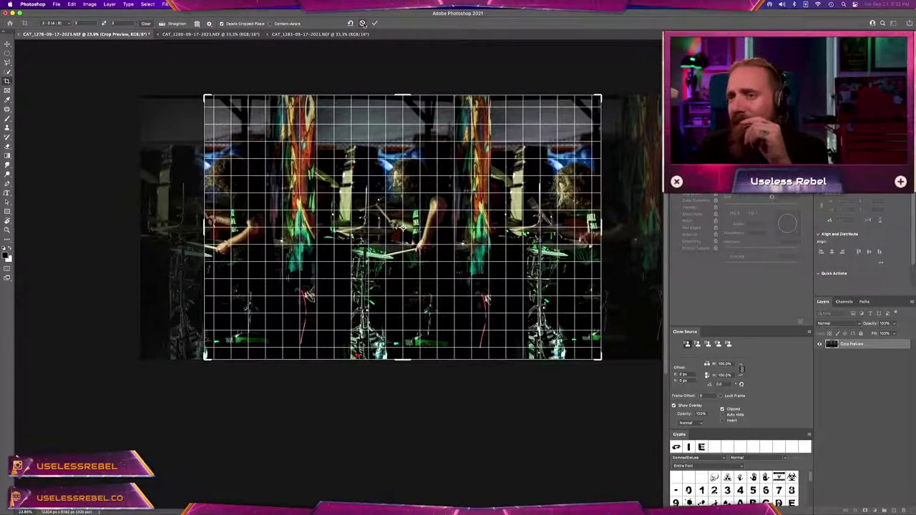
click(363, 23)
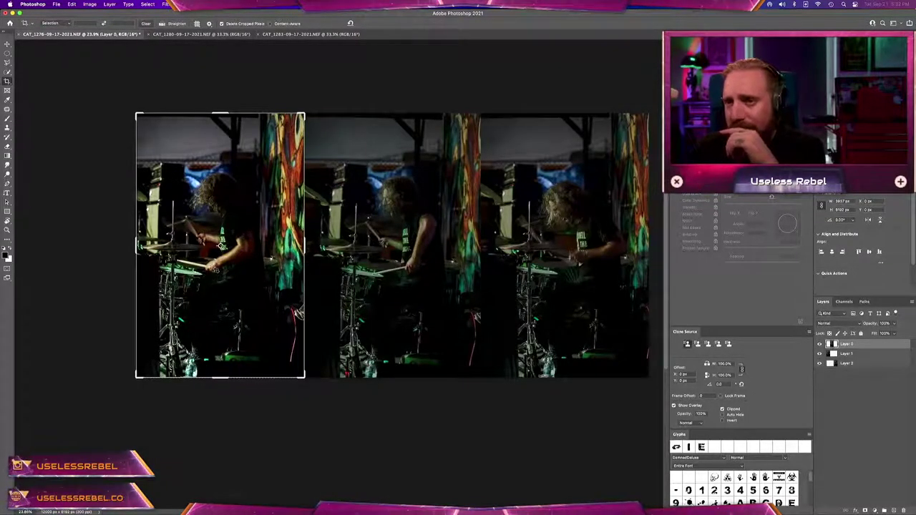
Undo a stray layer move and shift Layer 1 right to X 584 px
key(v)
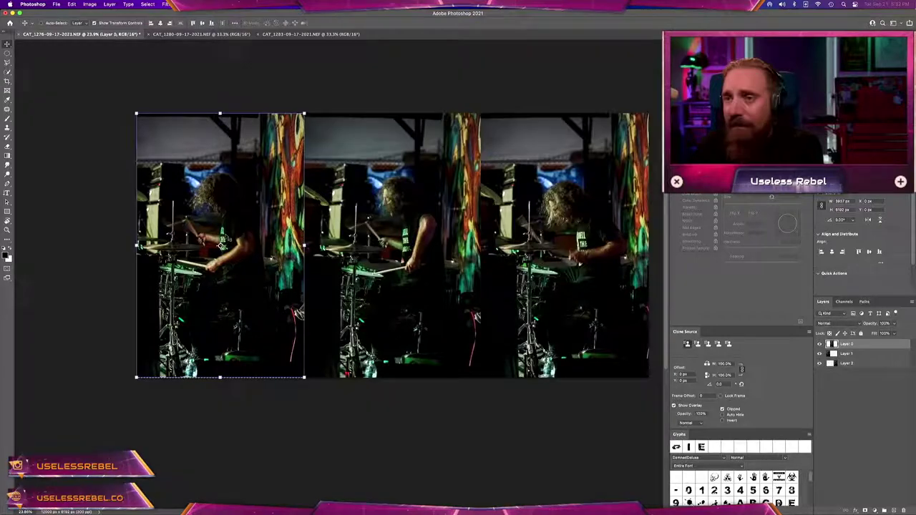
drag(228, 237, 326, 247)
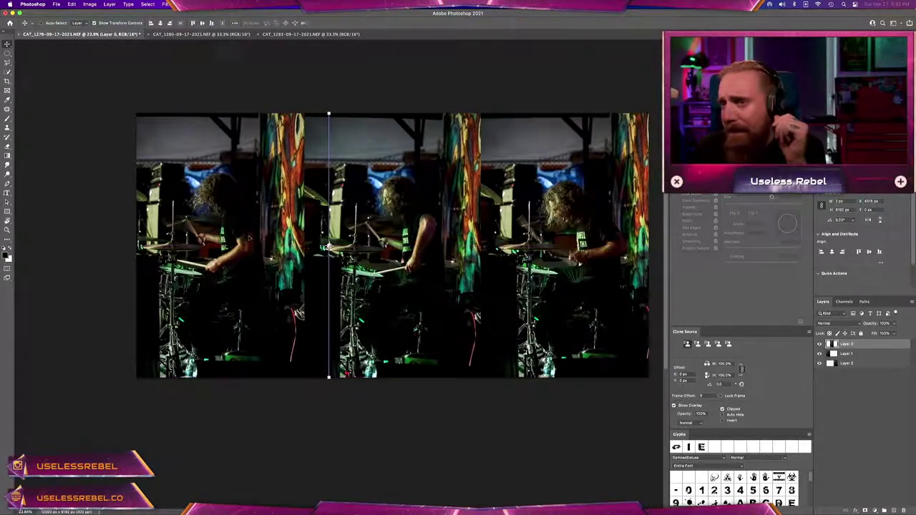
key(ctrl+z)
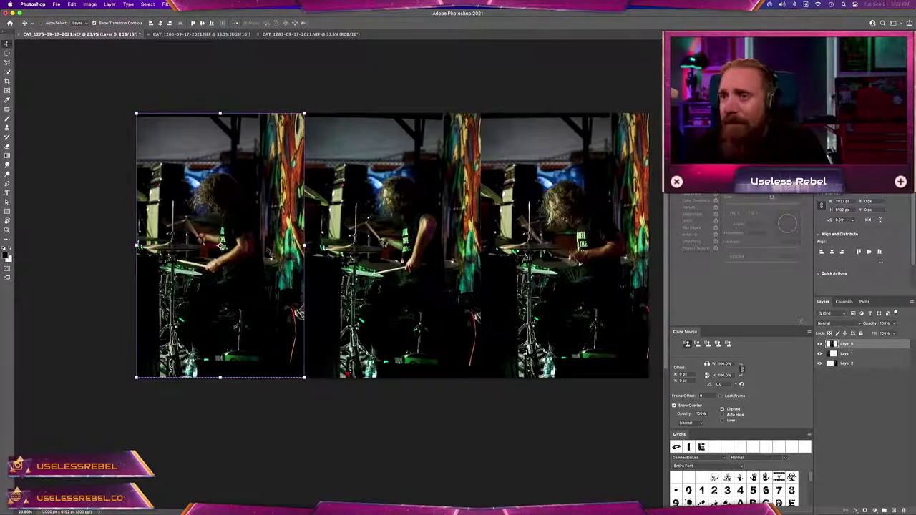
click(847, 354)
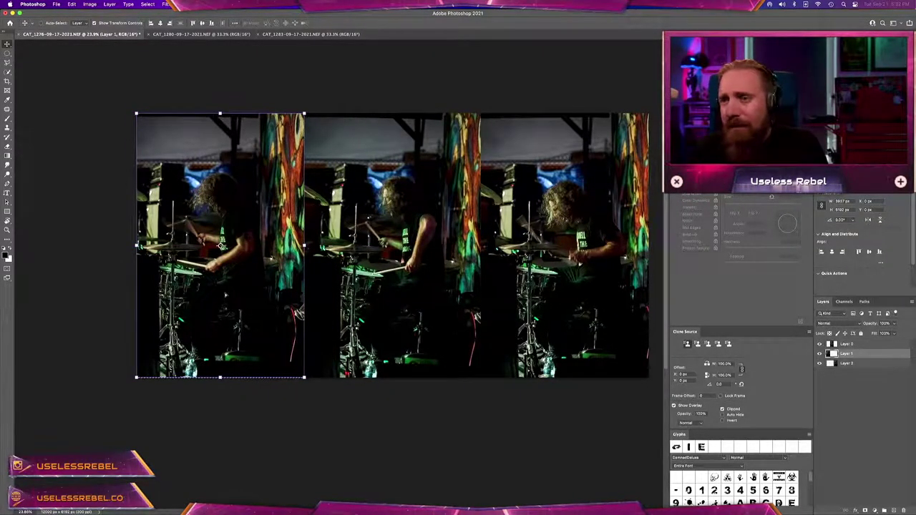
drag(221, 296, 246, 296)
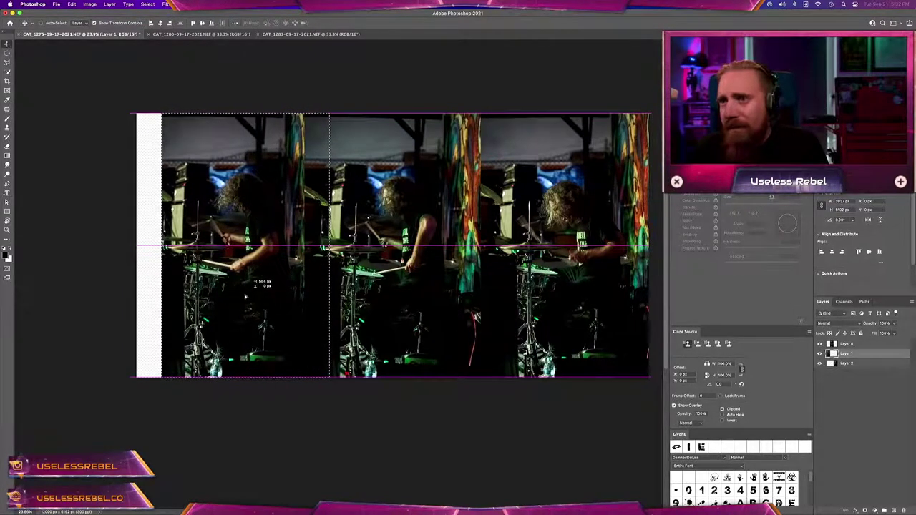
drag(246, 295, 246, 296)
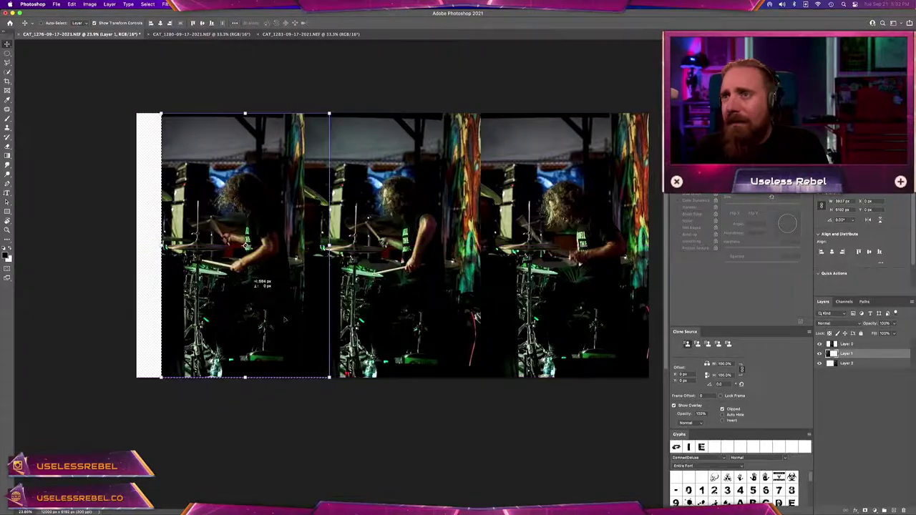
Slide Layer 2's drummer frame to the left and make Layer 0 active
key(alt+bracketleft)
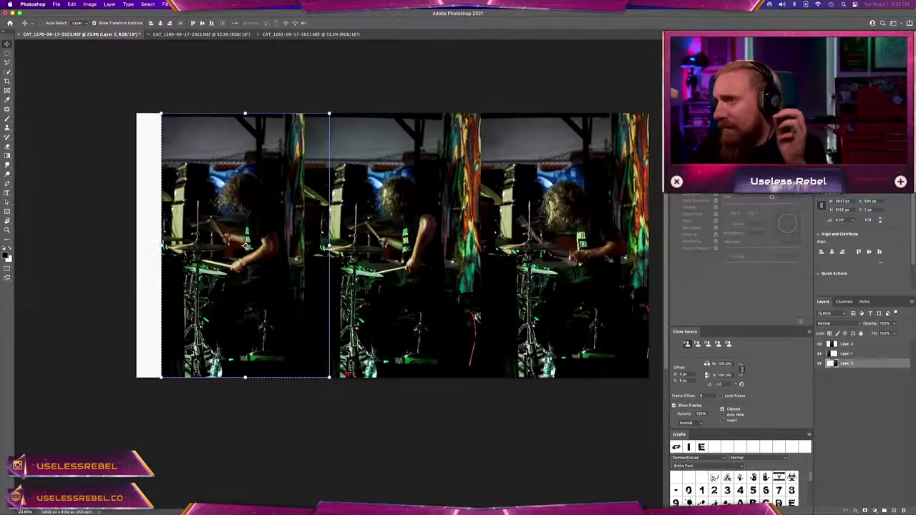
drag(589, 265, 567, 251)
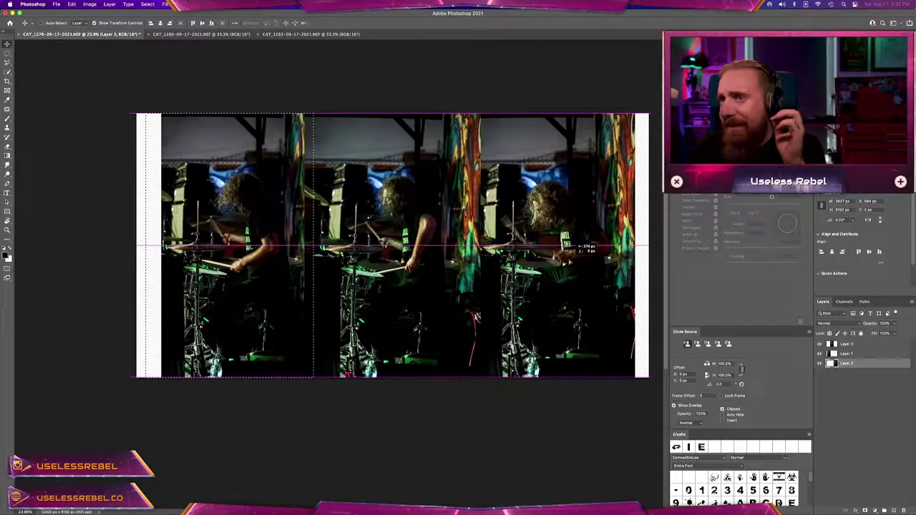
drag(568, 250, 566, 251)
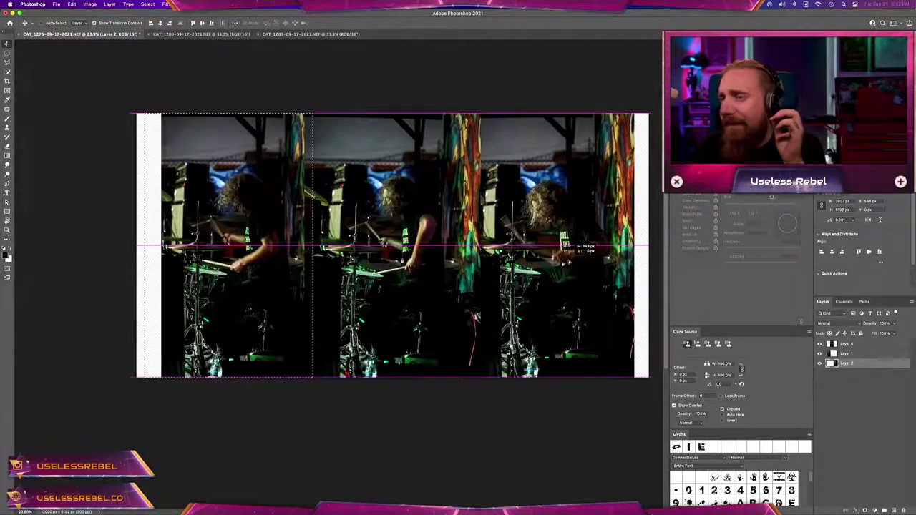
drag(567, 251, 566, 250)
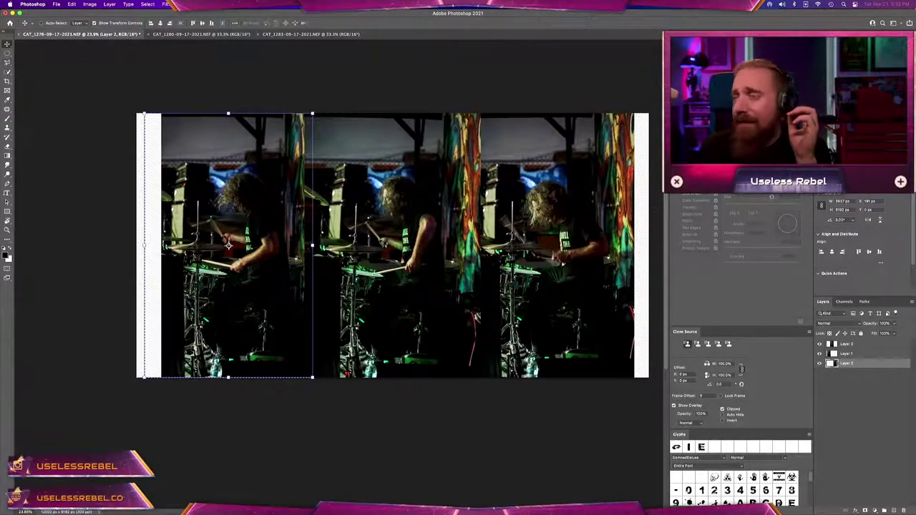
key(alt+period)
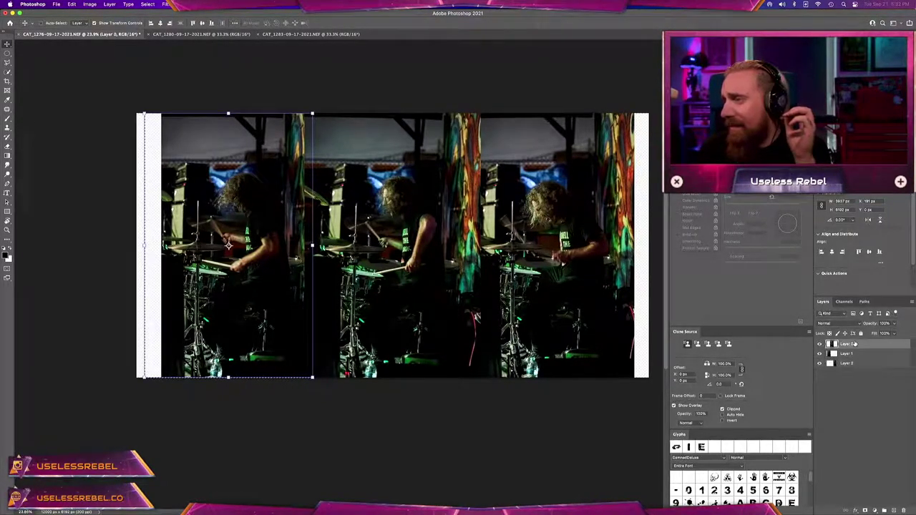
key(c)
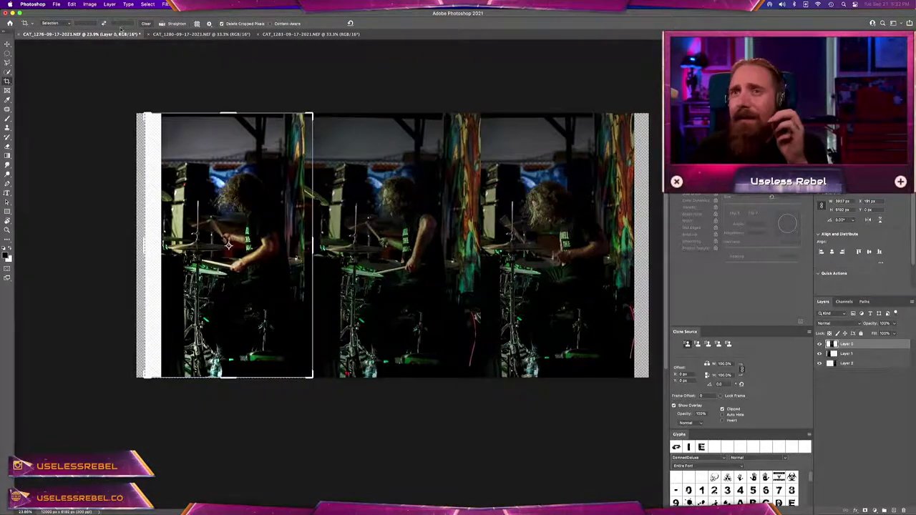
click(69, 24)
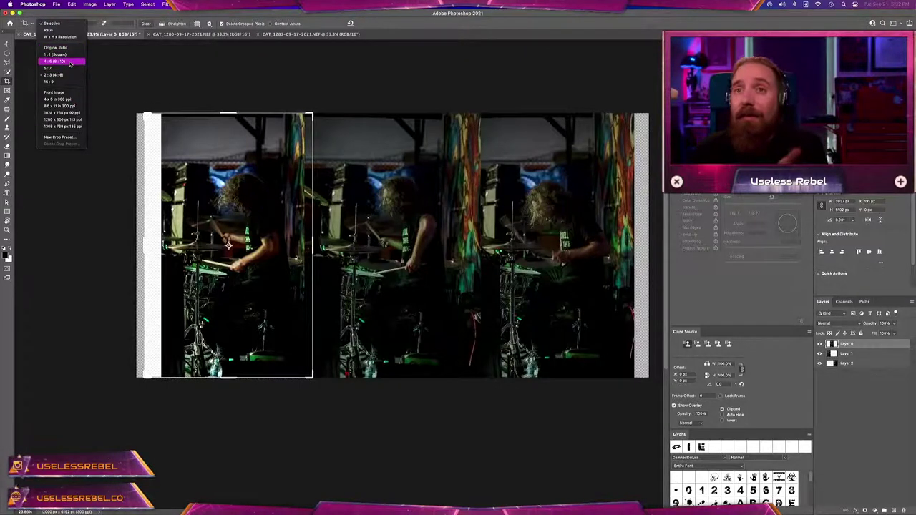
click(57, 75)
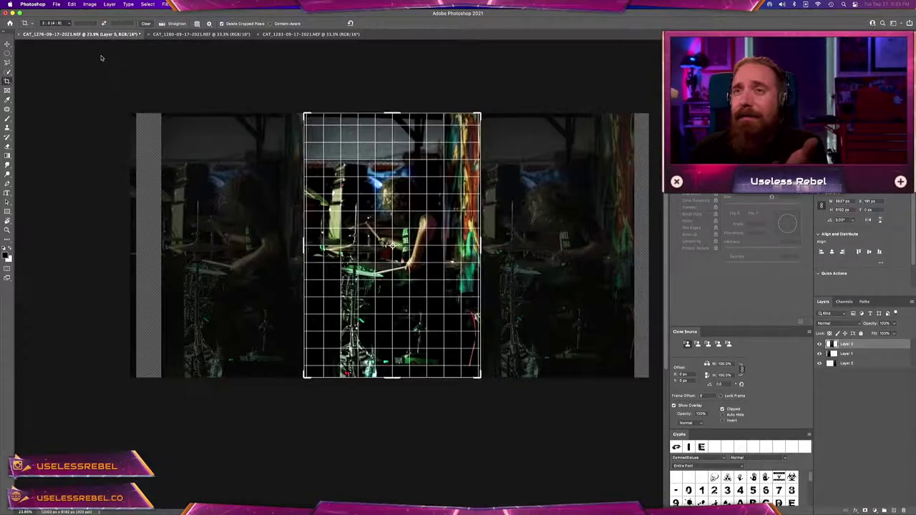
click(103, 24)
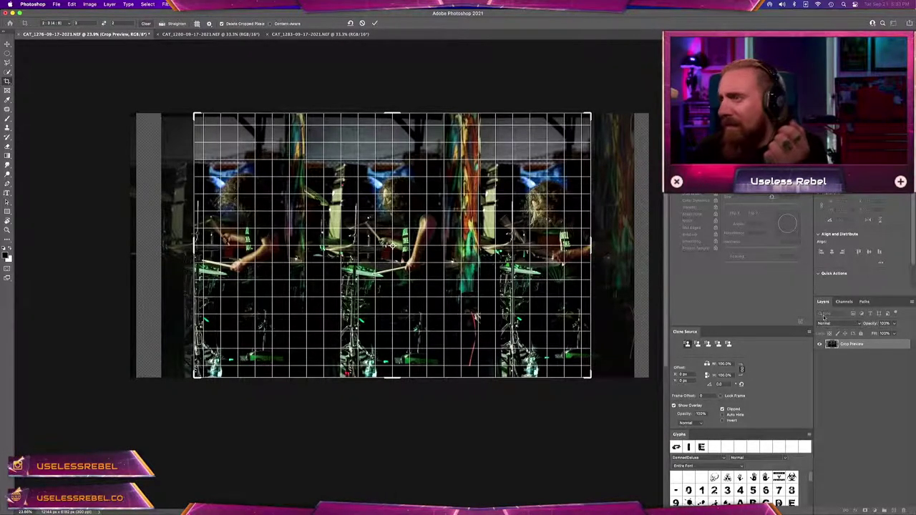
click(363, 23)
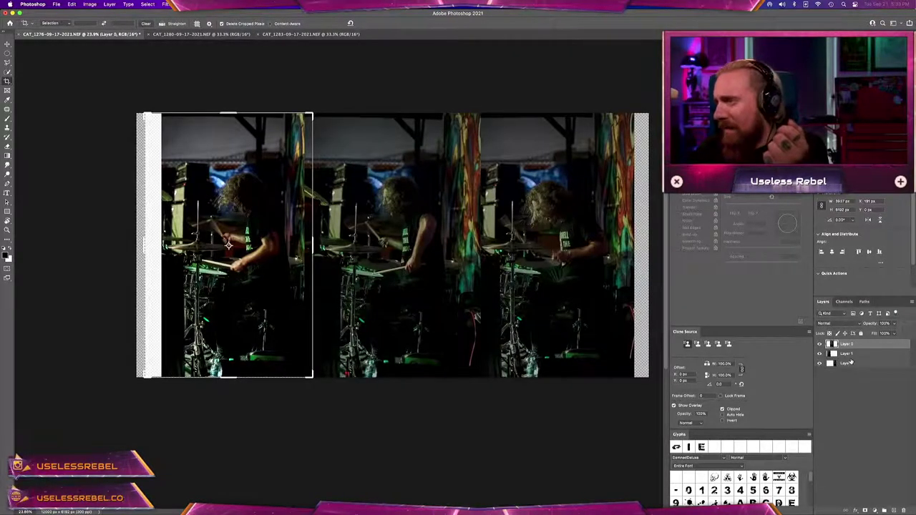
Move Layer 2 to the top of the stack and shift its frame about 189 px left
click(849, 364)
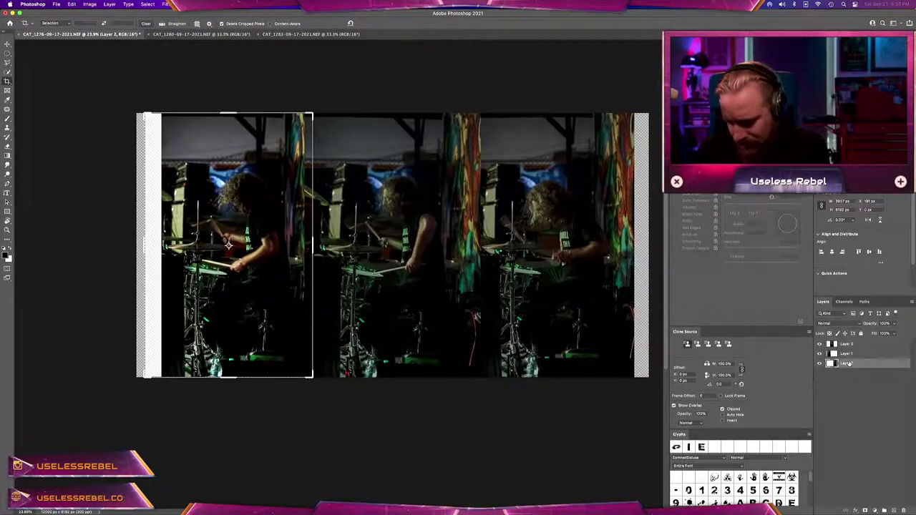
key(v)
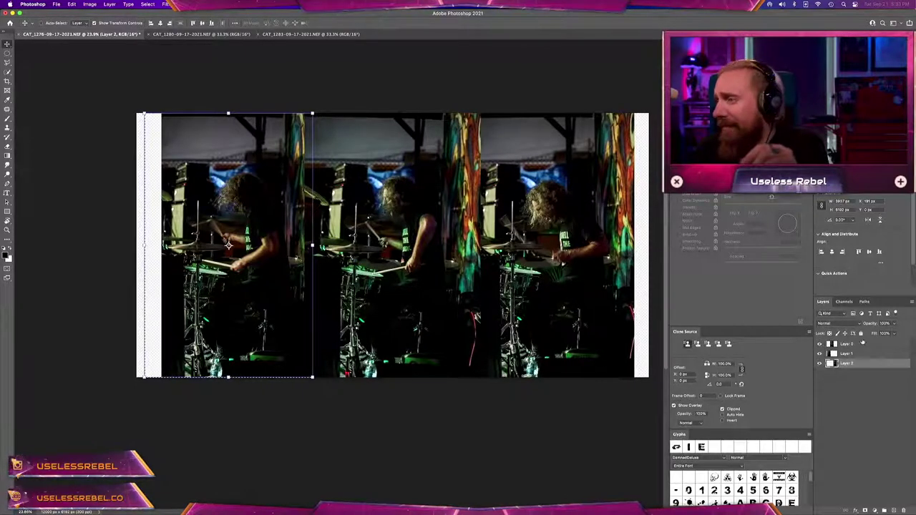
drag(857, 363, 847, 341)
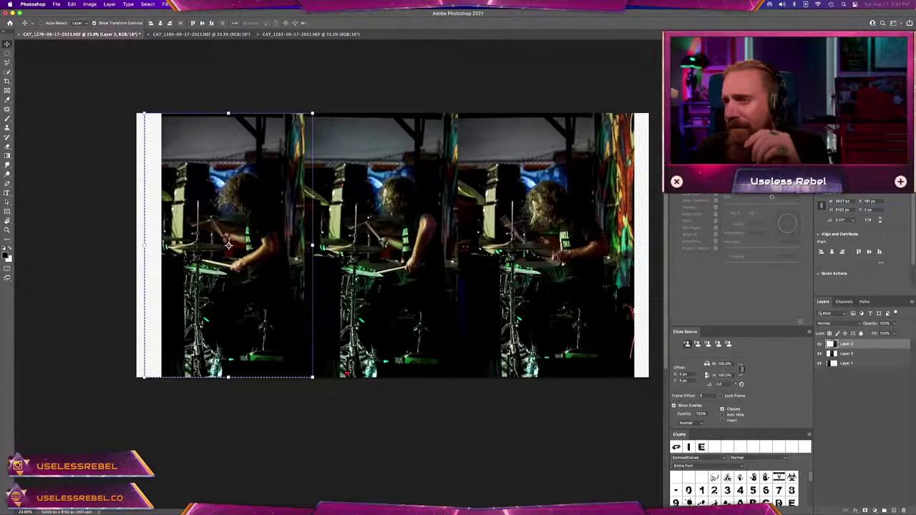
mouse_move(228, 245)
mouse_down()
mouse_move(564, 246)
mouse_move(554, 262)
mouse_up()
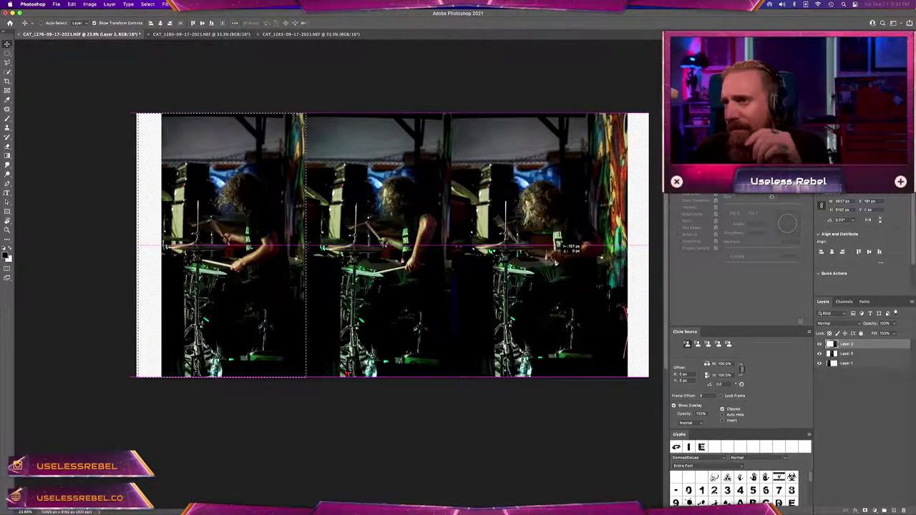
drag(555, 262, 553, 262)
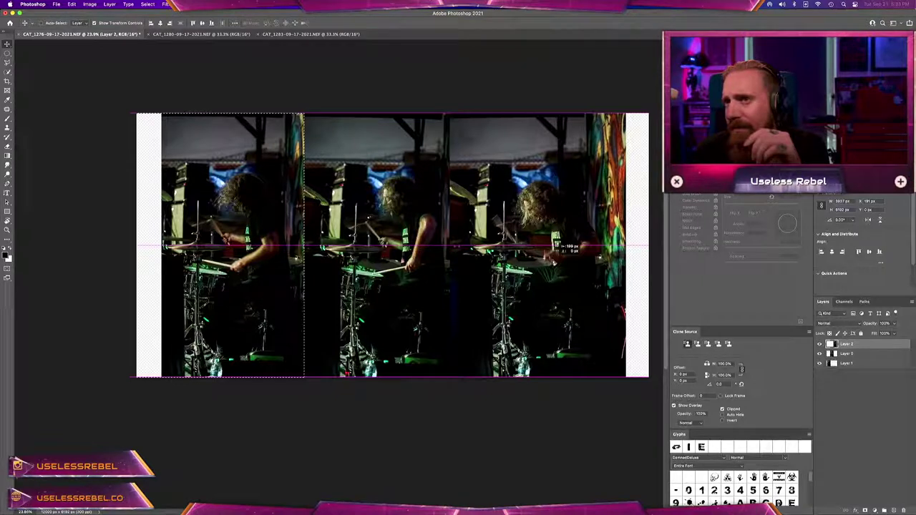
drag(554, 262, 556, 263)
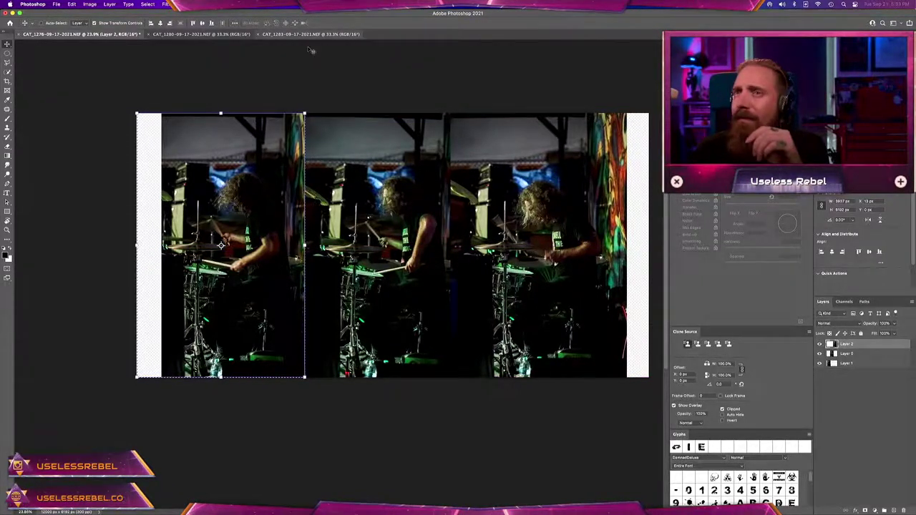
click(7, 81)
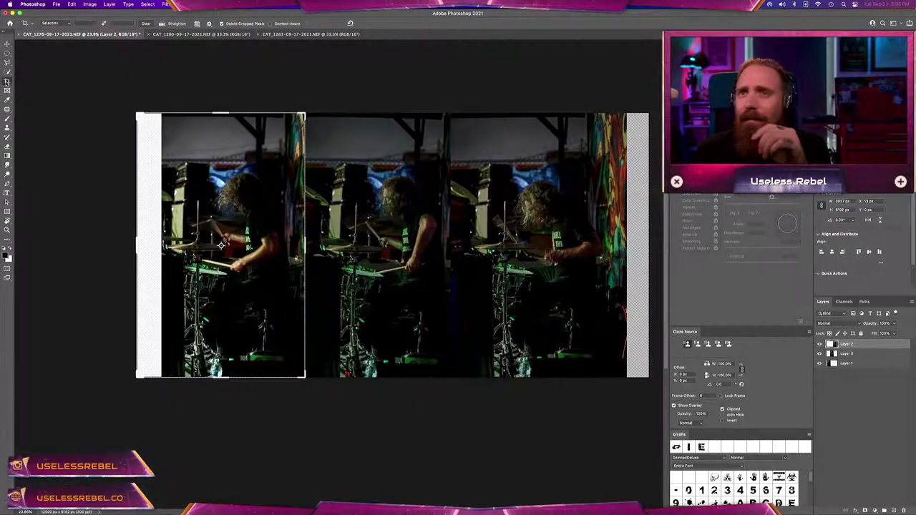
Crop the composite to landscape 3:2, reposition it in the frame, commit, and save it back to Lightroom
click(67, 26)
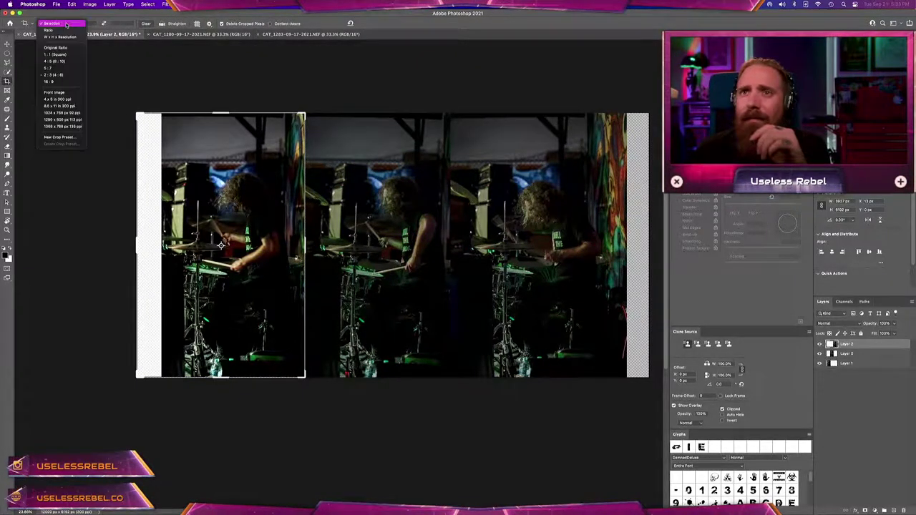
click(67, 75)
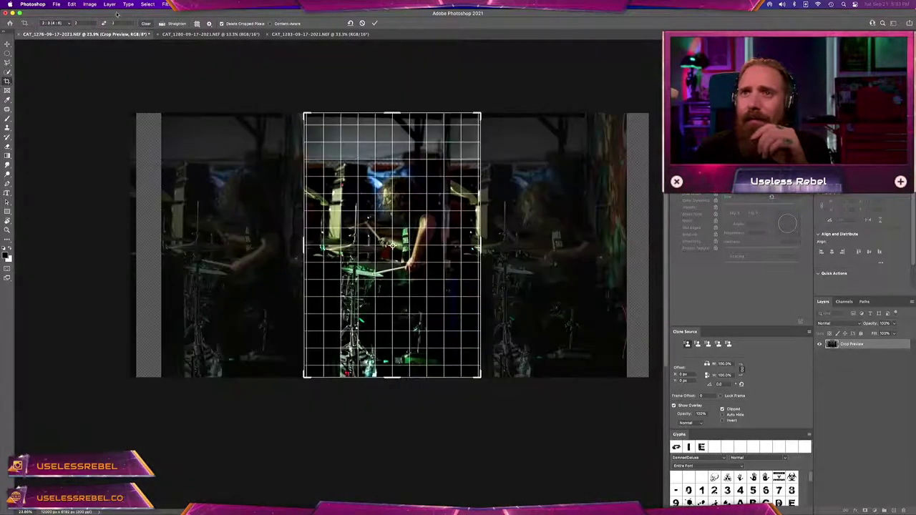
click(104, 23)
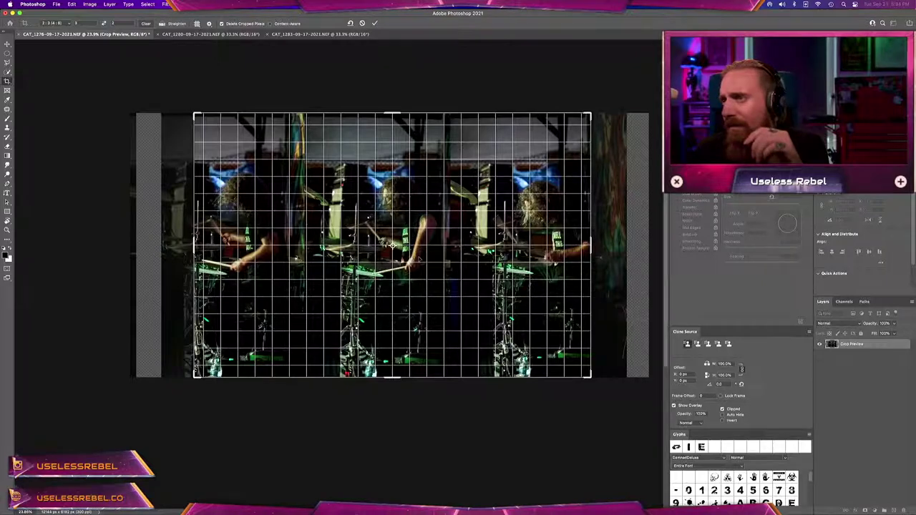
click(393, 245)
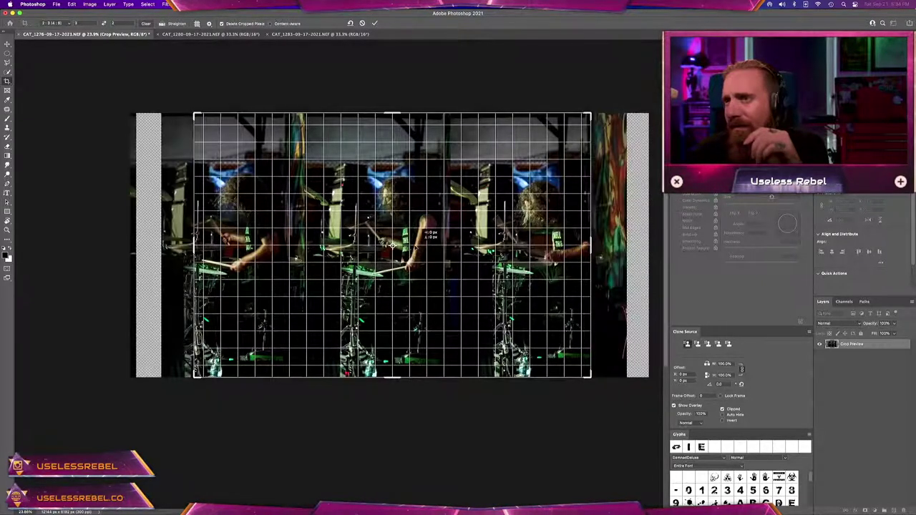
drag(392, 245, 421, 249)
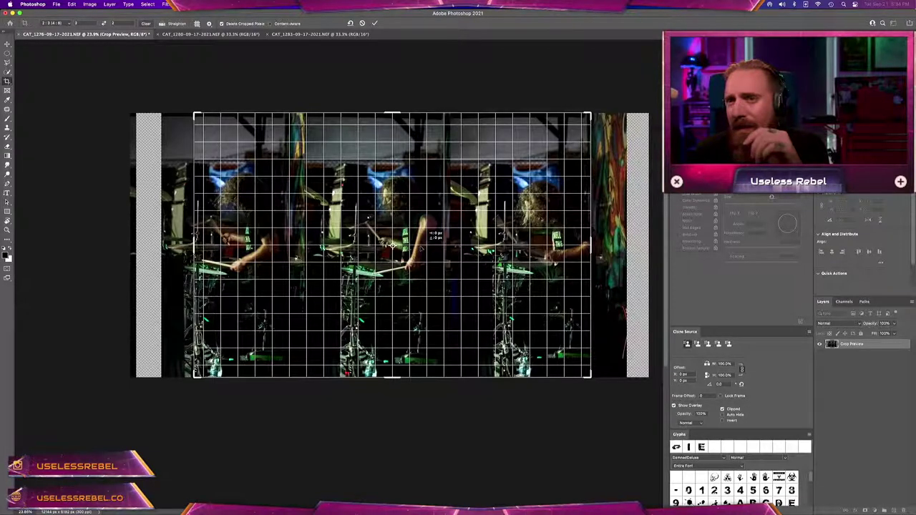
drag(393, 246, 392, 245)
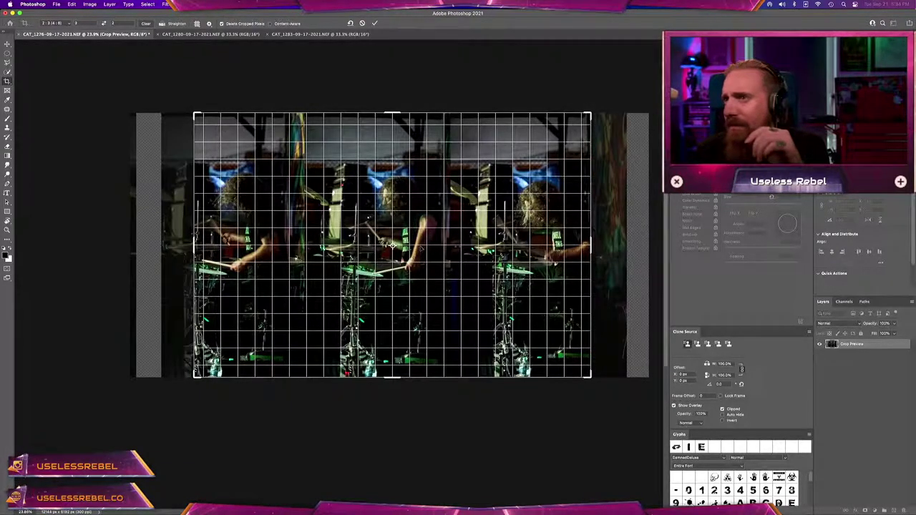
click(374, 23)
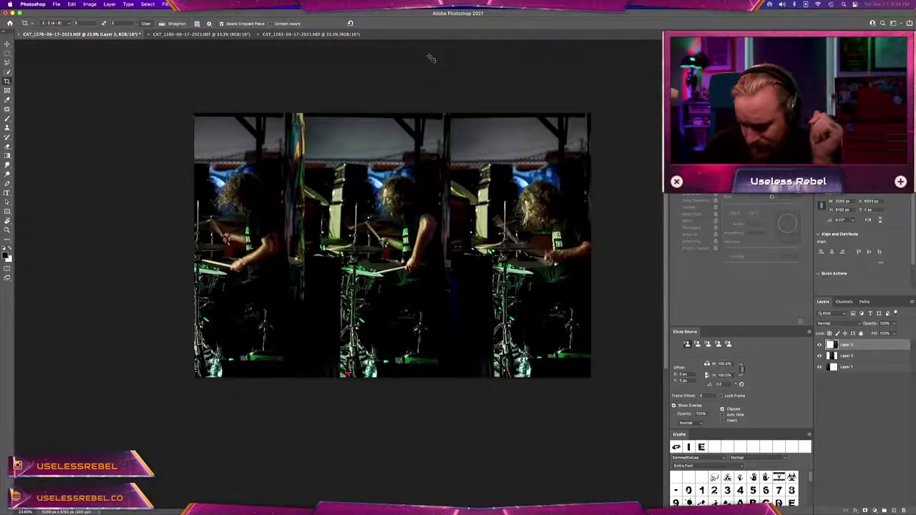
key(super+s)
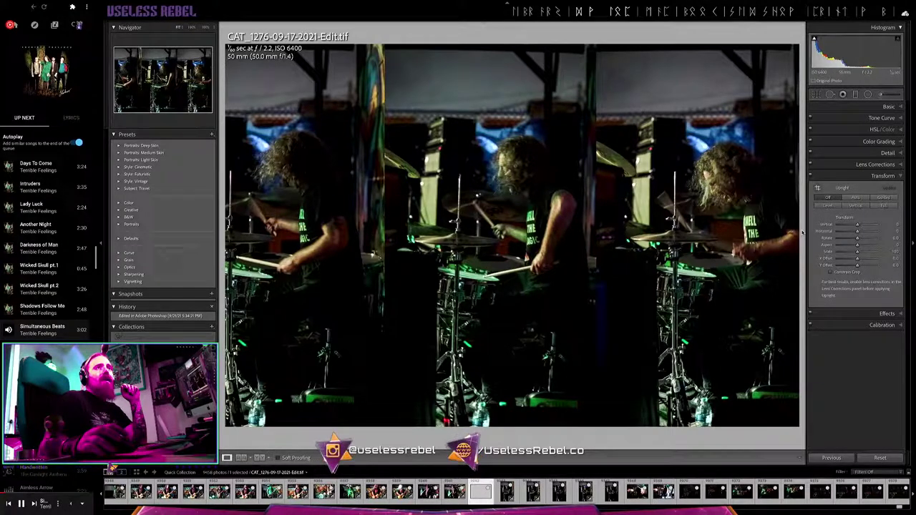
Raise the triptych's exposure by 0.10 and move on to the CAT_1276 NEF photo
click(868, 107)
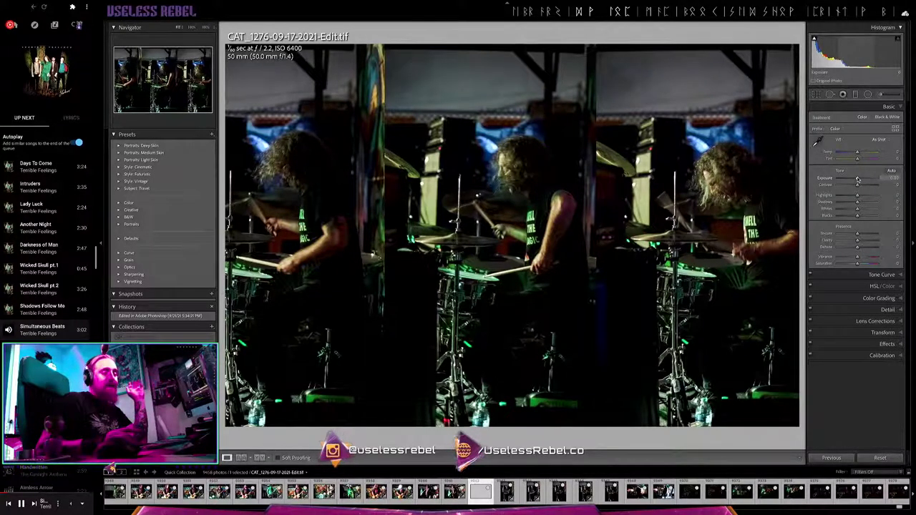
key(equal)
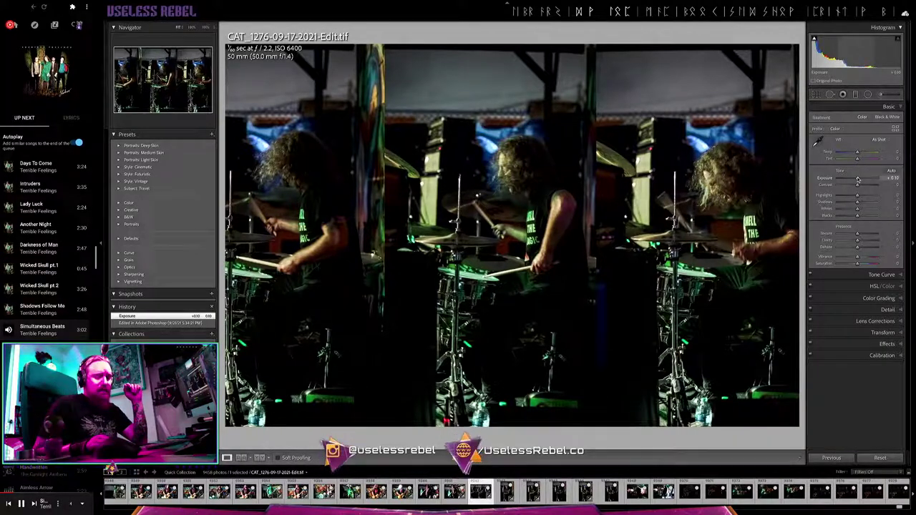
key(Right)
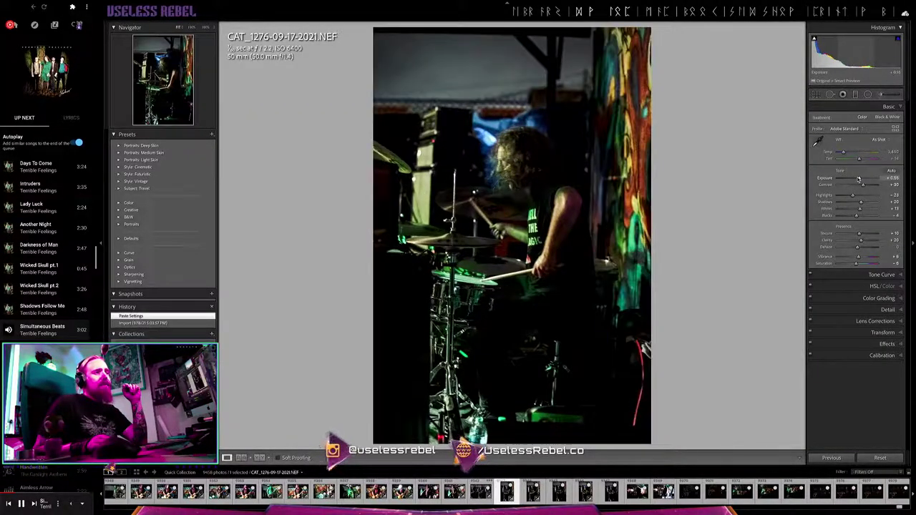
Paste the copied settings onto guitarist photo CAT_1290
key(Right)
key(Right)
key(Right)
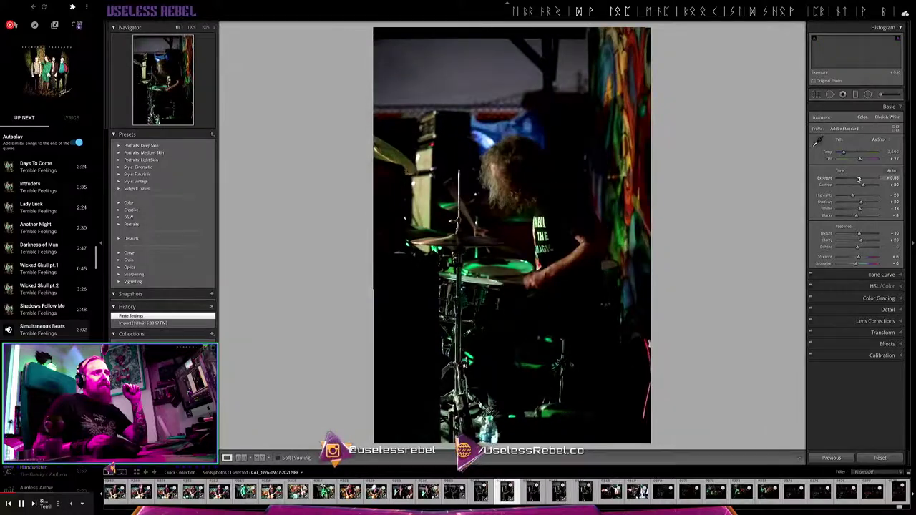
key(Right)
key(Right)
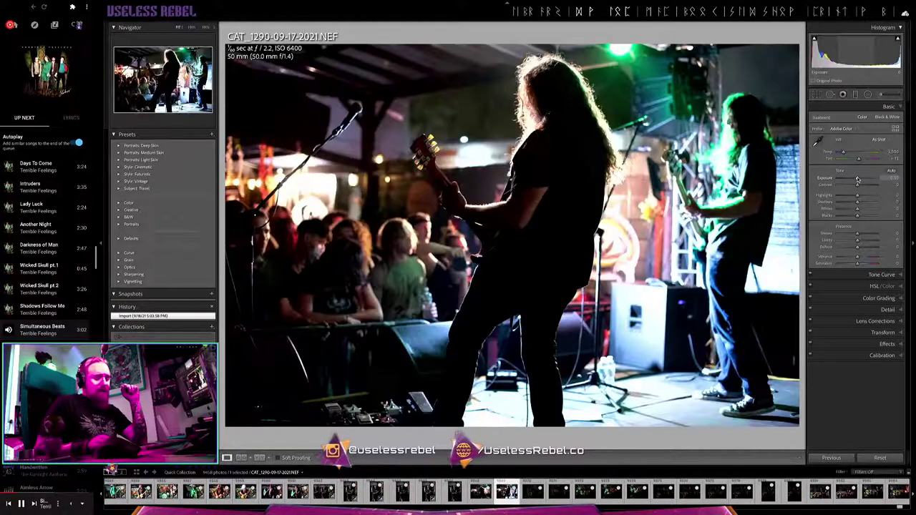
key(Right)
key(Right)
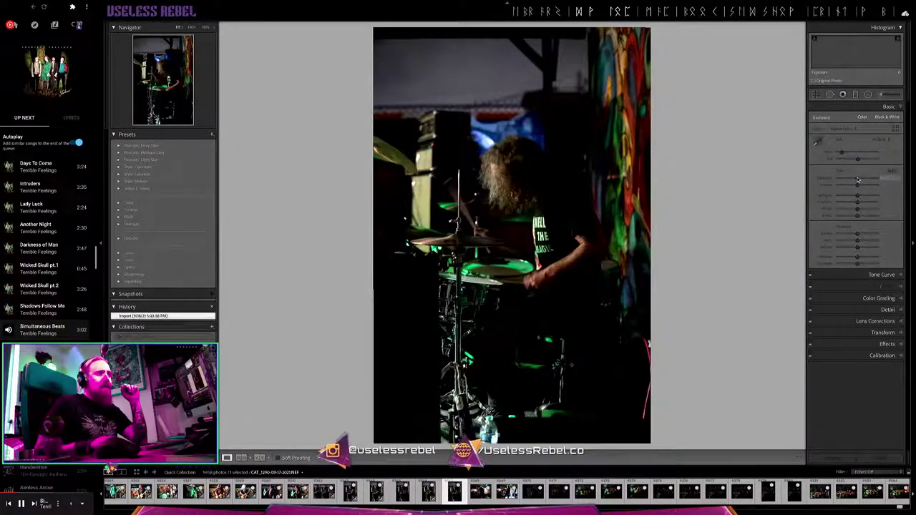
key(Right)
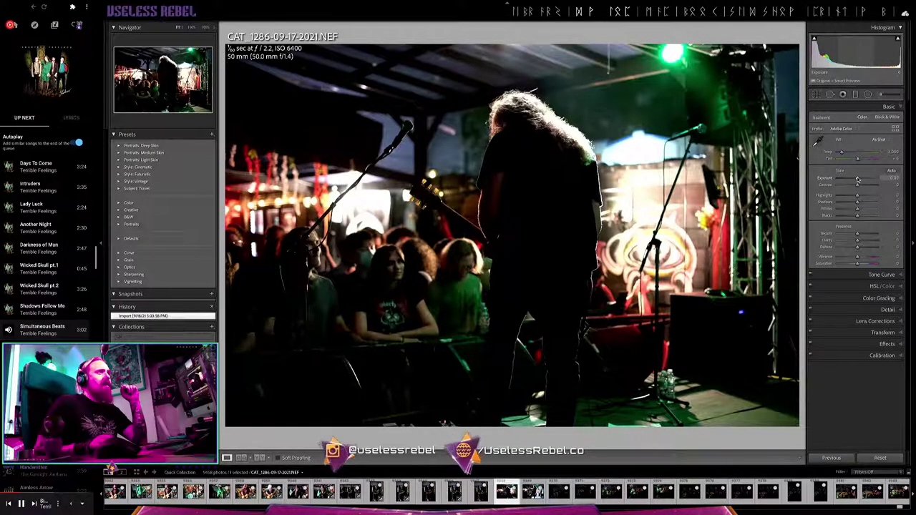
key(Right)
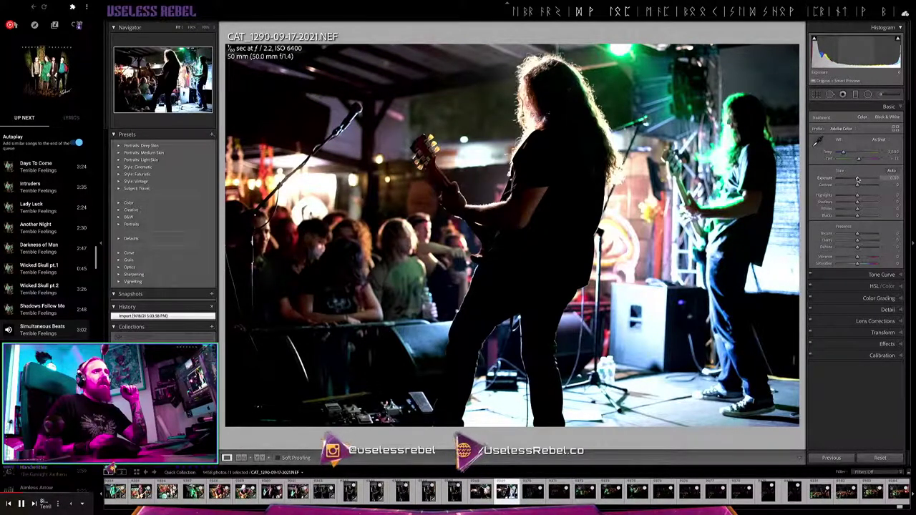
key(ctrl+shift+v)
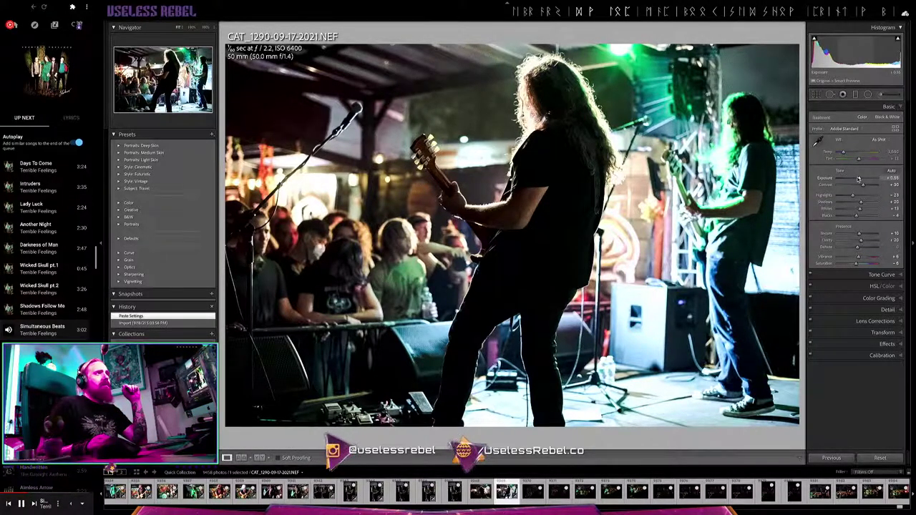
Advance through CAT_1293, CAT_1295, CAT_1306, CAT_1312 and CAT_1316 to bassist photo CAT_1318
key(Right)
key(Right)
key(Right)
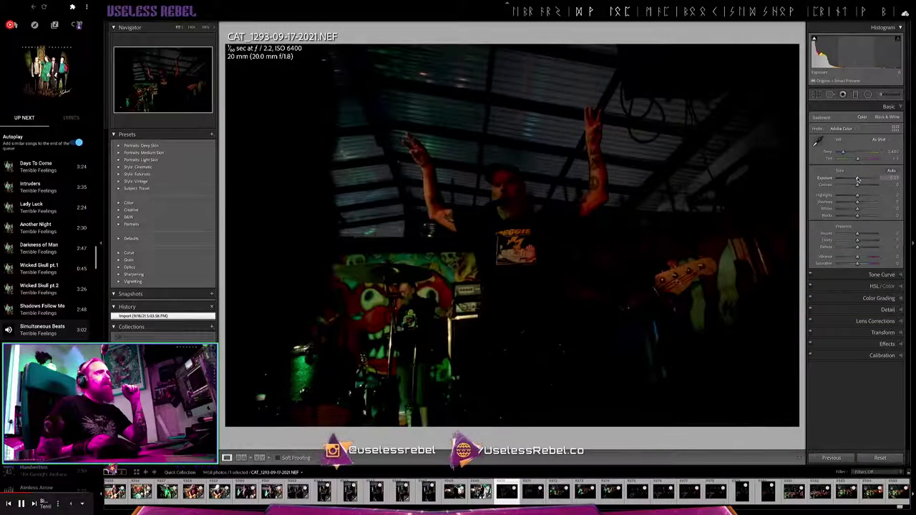
key(Right)
key(Right)
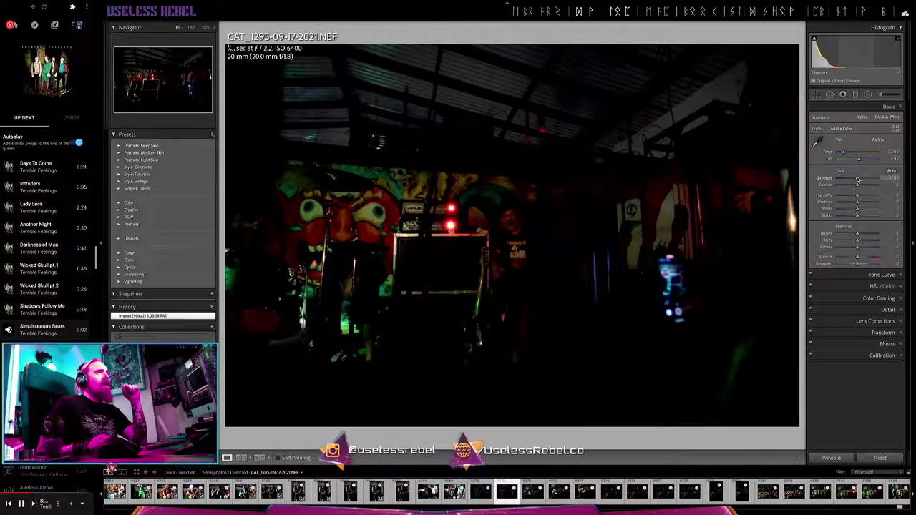
key(Right)
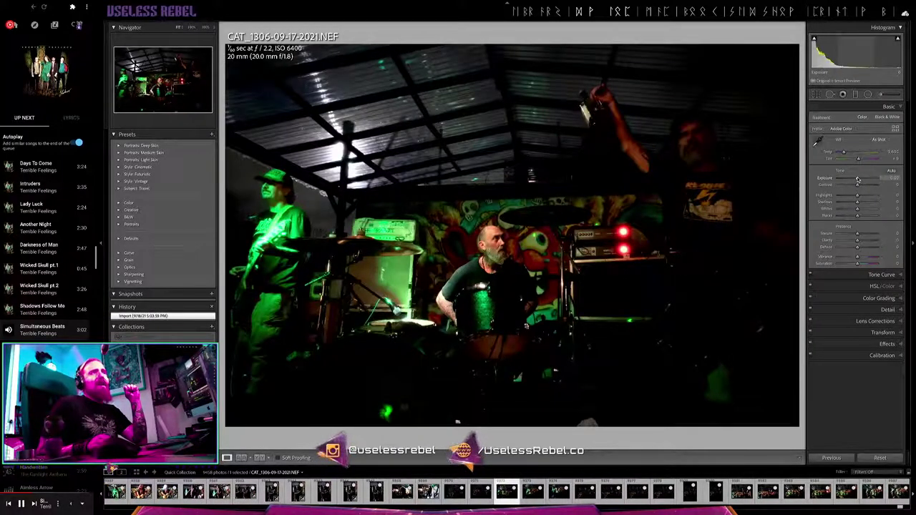
key(Right)
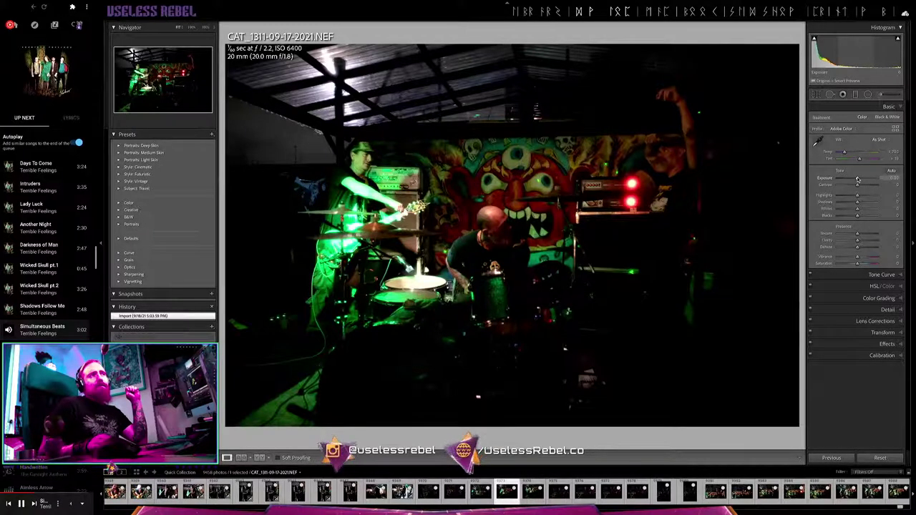
key(Right)
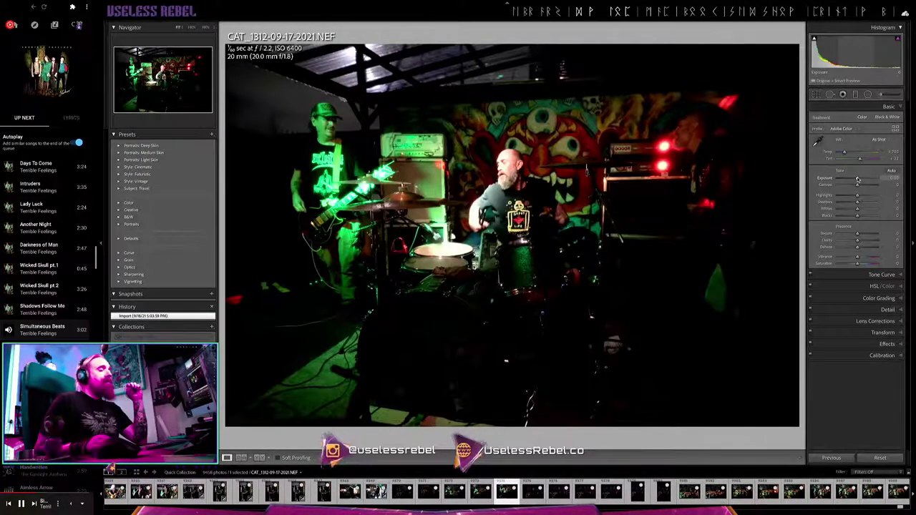
key(Right)
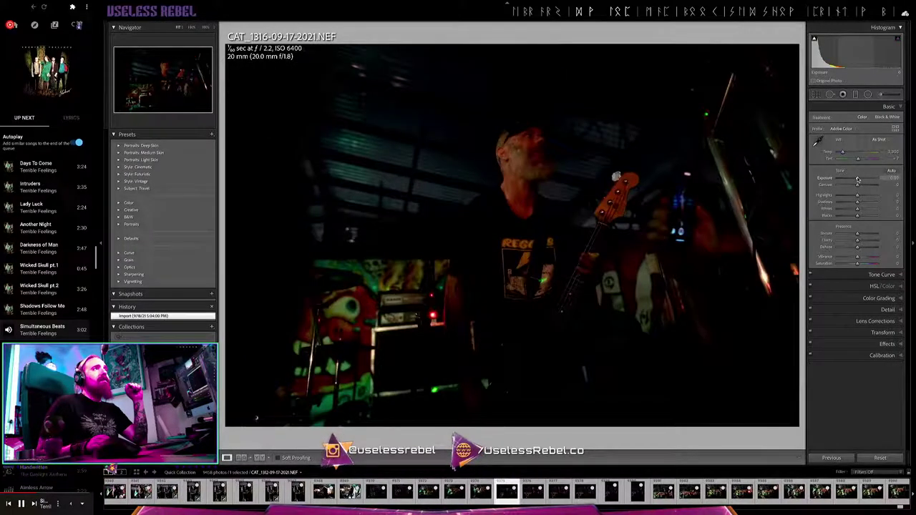
key(Right)
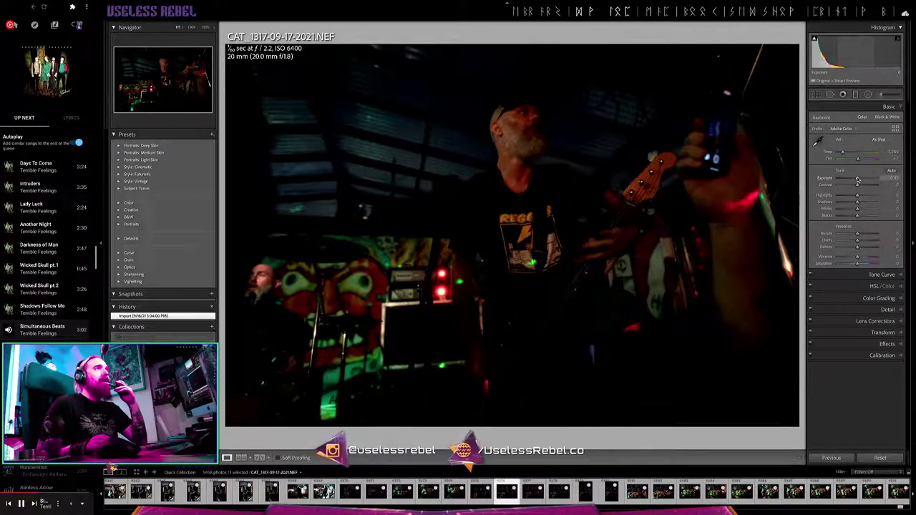
key(Right)
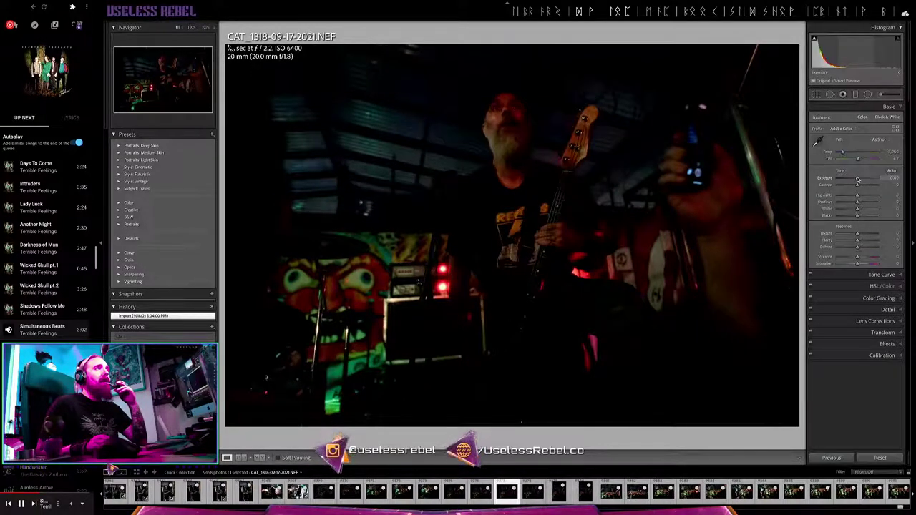
Paste the copied settings onto CAT_1318 and set shadows, blacks and whites while checking clipping
key(ctrl+shift+v)
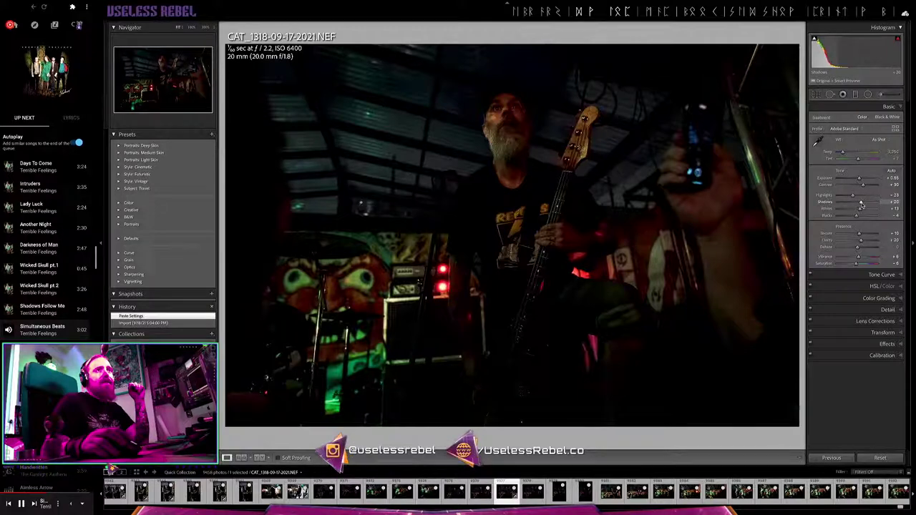
drag(861, 205, 865, 204)
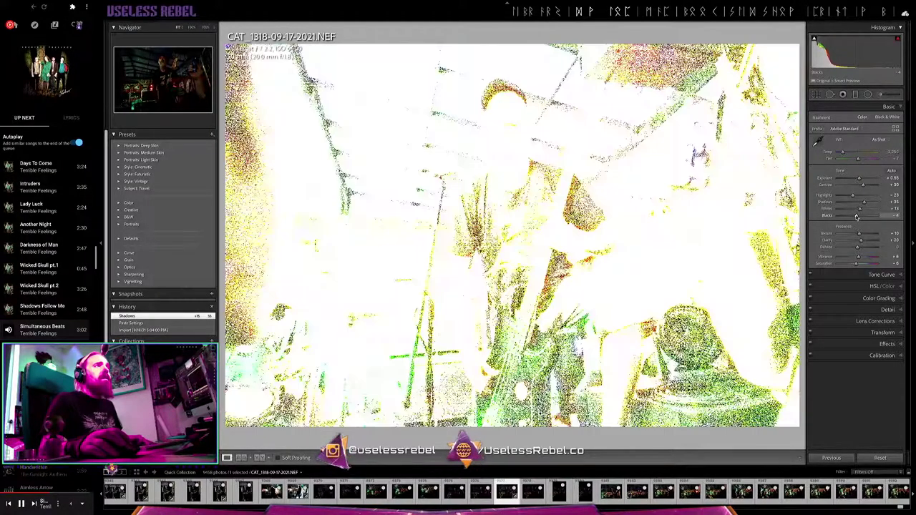
alt+click(856, 216)
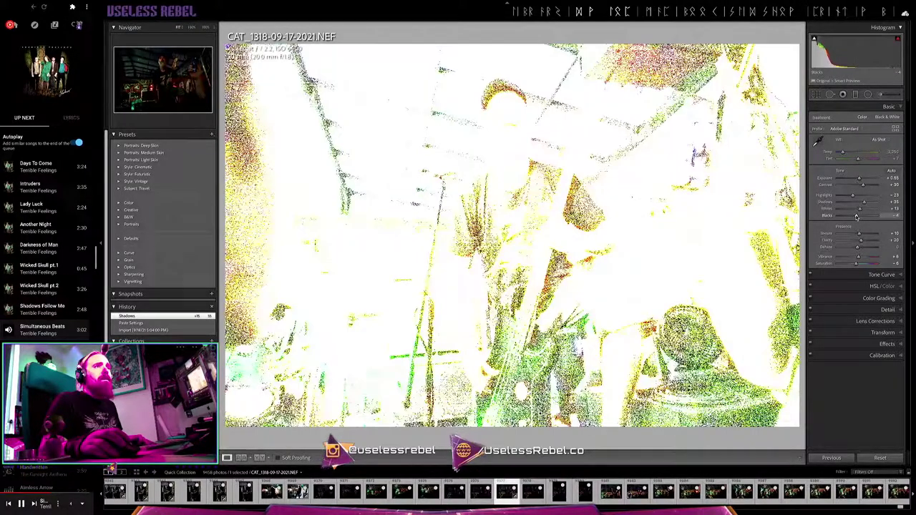
drag(856, 216, 858, 216)
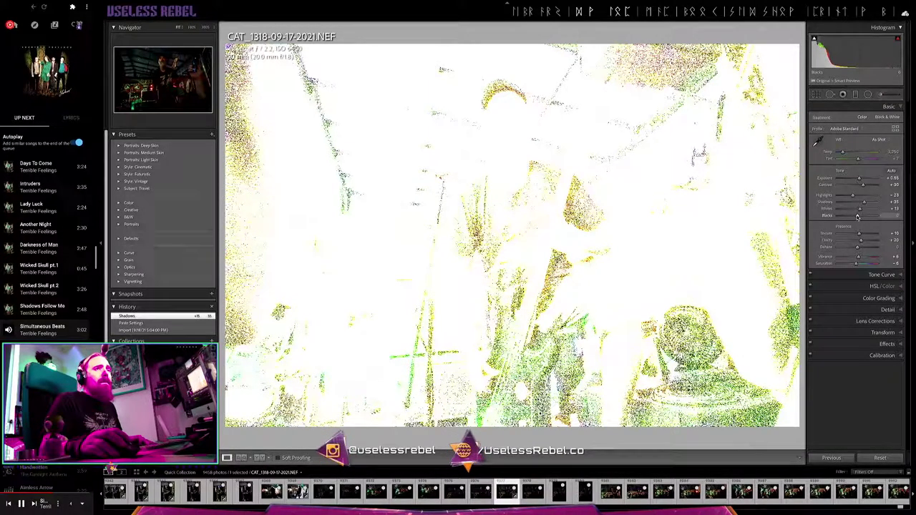
drag(858, 217, 858, 216)
alt+click(859, 209)
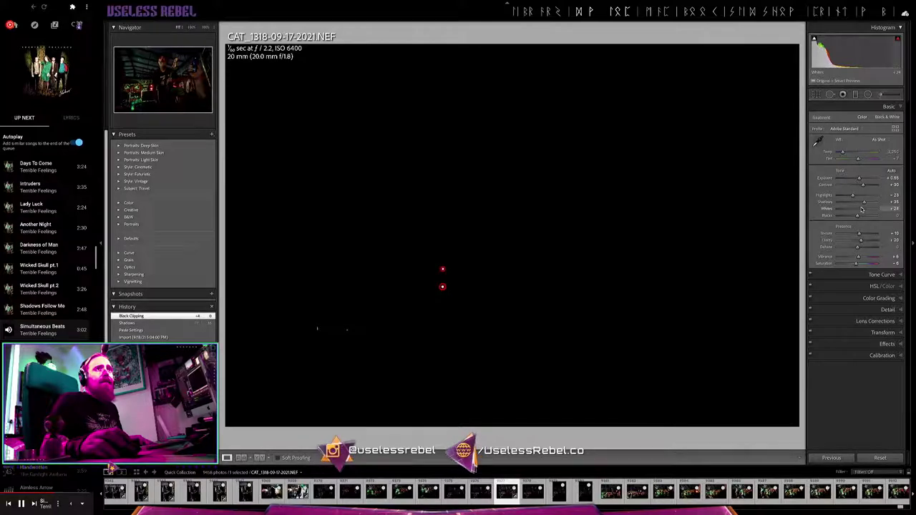
drag(861, 209, 855, 195)
alt+click(852, 195)
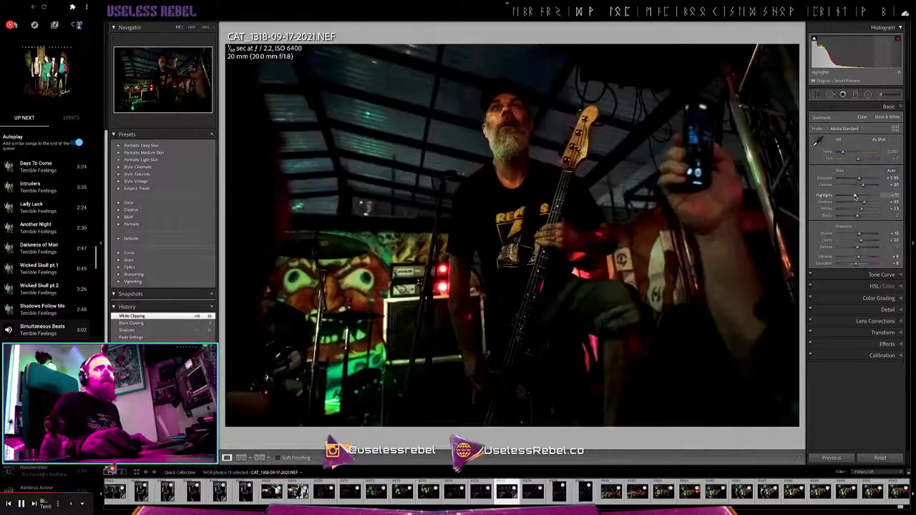
Lift the shadows further and raise Texture and Clarity to about +25
key(alt)
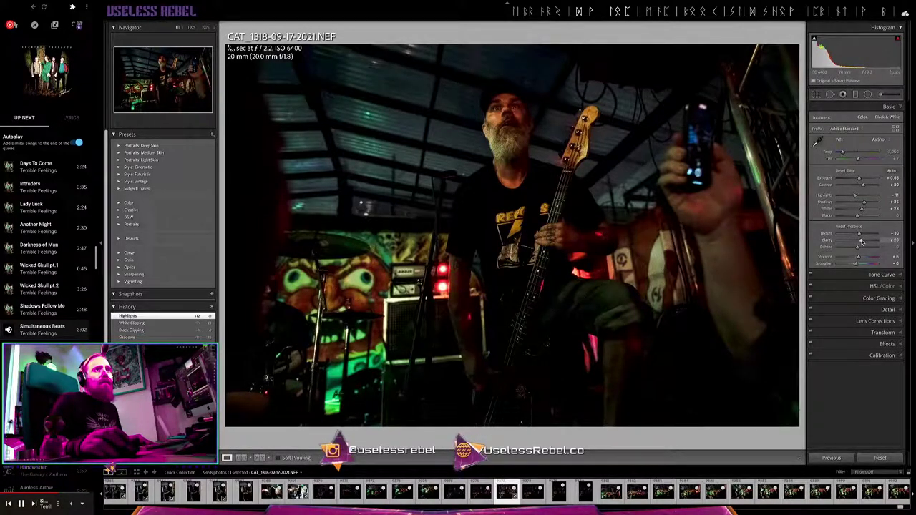
drag(861, 242, 859, 242)
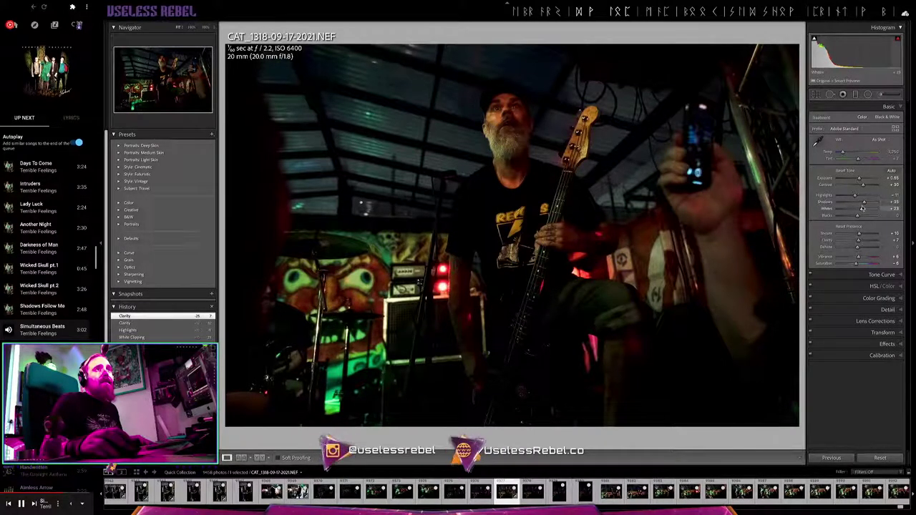
drag(862, 208, 864, 204)
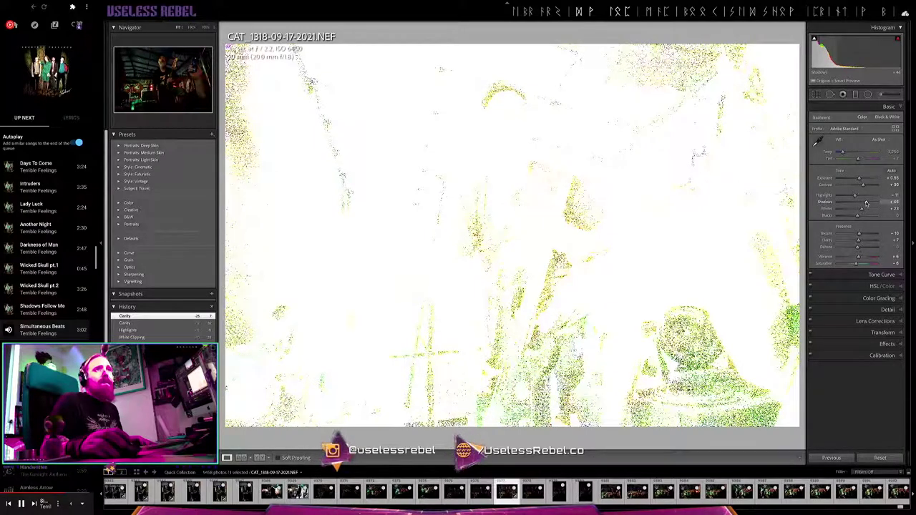
drag(866, 204, 866, 204)
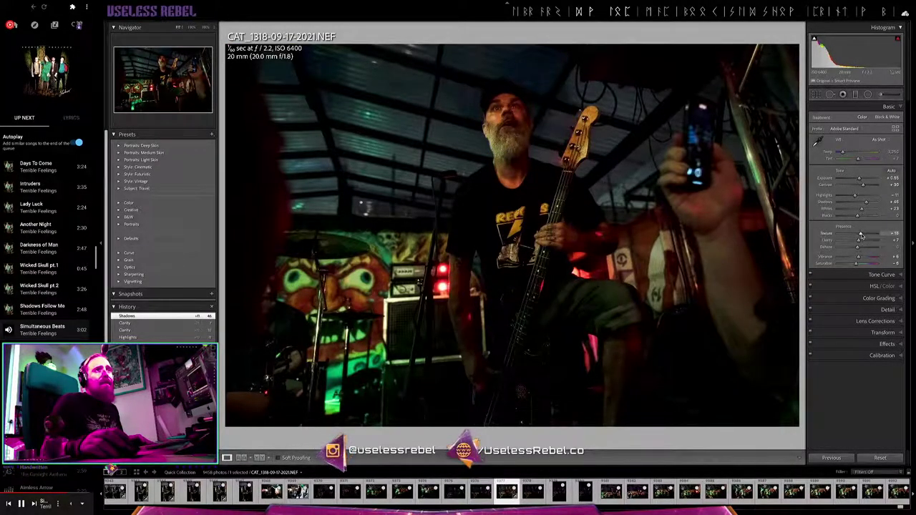
drag(861, 236, 861, 236)
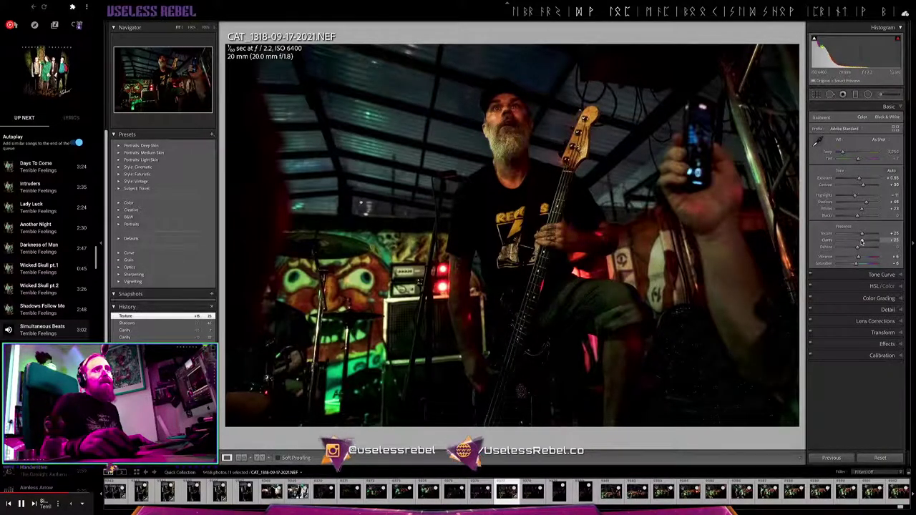
drag(862, 241, 860, 242)
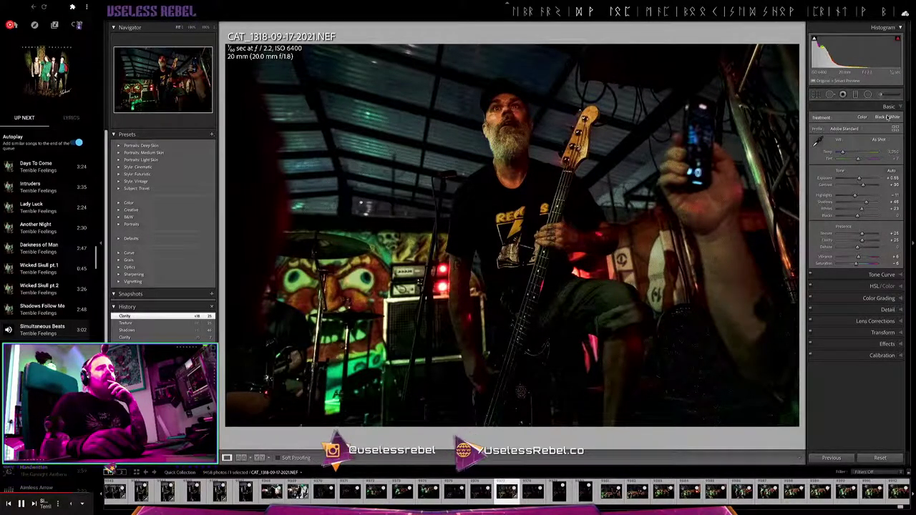
Preview black & white, return the bassist shot to colour, and browse all profiles
click(887, 117)
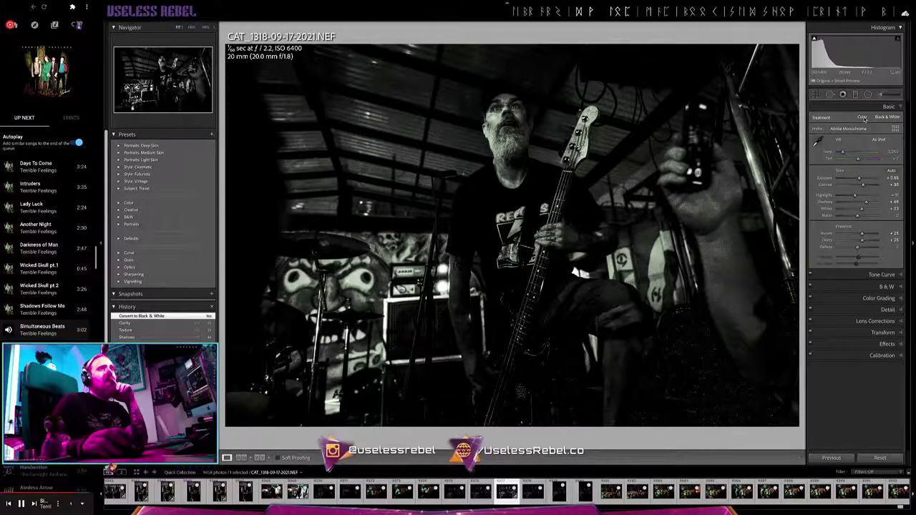
click(863, 119)
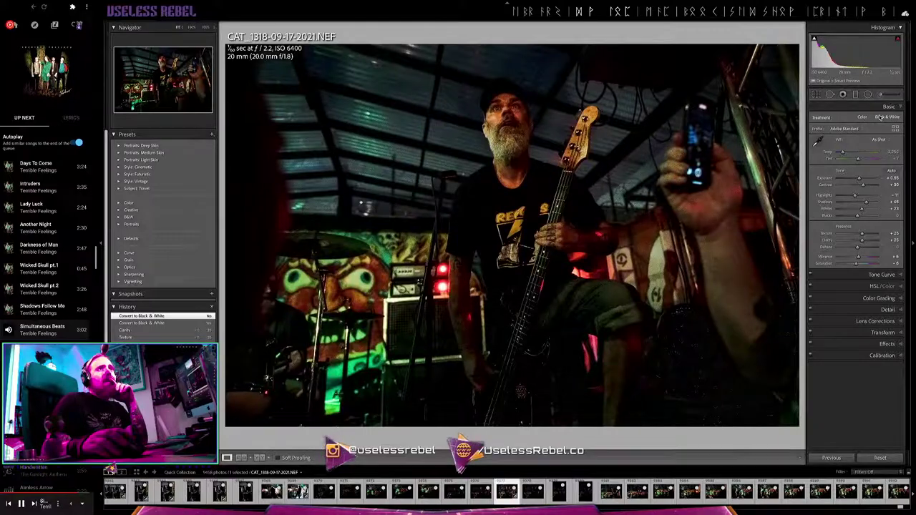
click(896, 129)
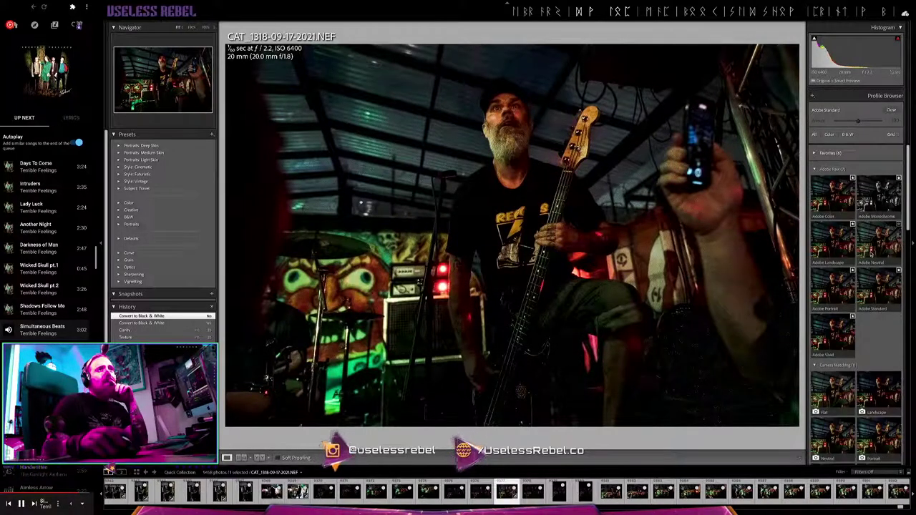
scroll(867, 269, down, 2)
scroll(868, 270, down, 2)
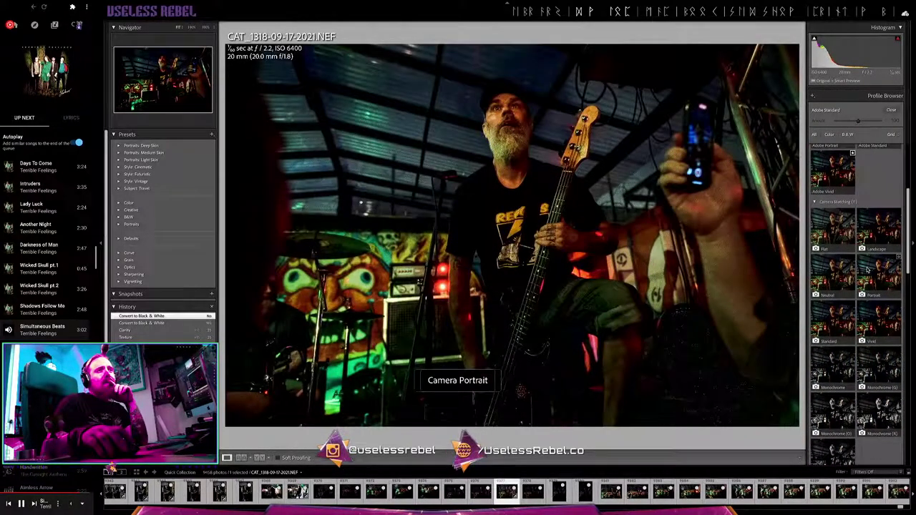
scroll(868, 269, down, 2)
scroll(867, 269, down, 2)
scroll(882, 315, down, 2)
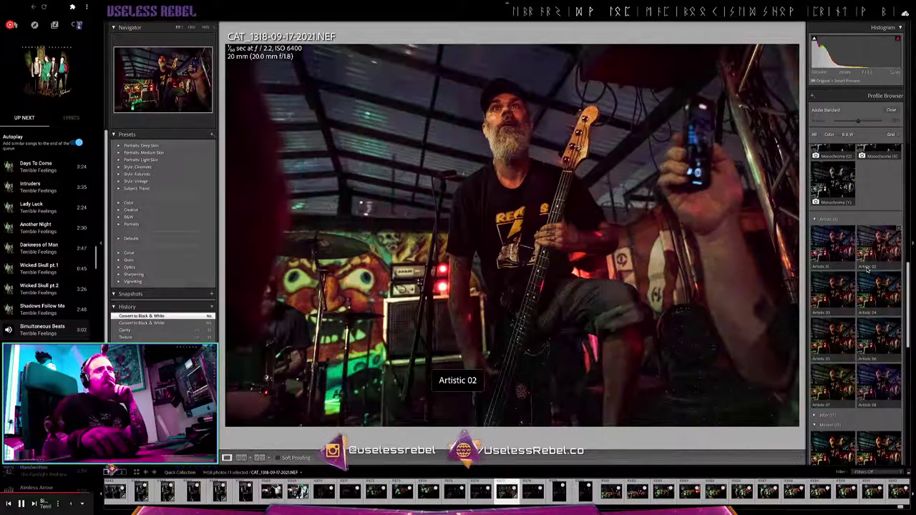
scroll(882, 315, down, 2)
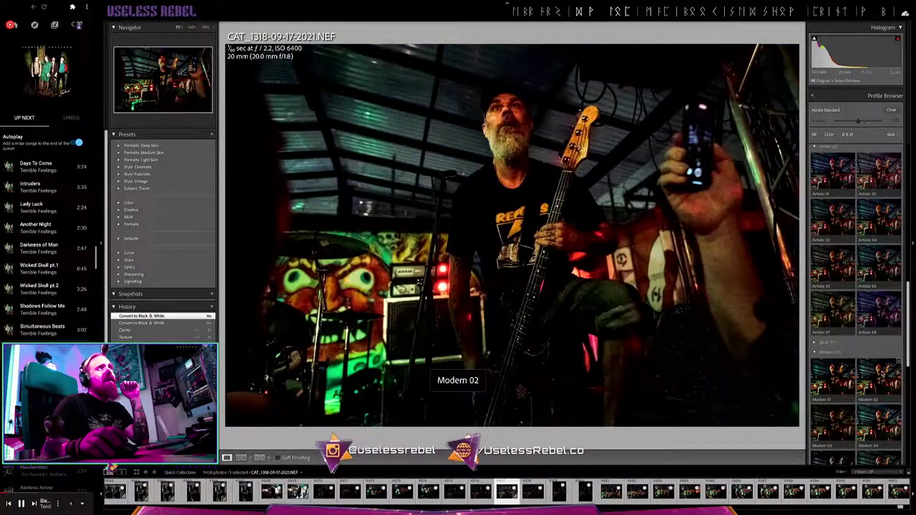
Try Modern 02, then apply the Artistic 08 creative profile and close the Profile Browser
click(879, 376)
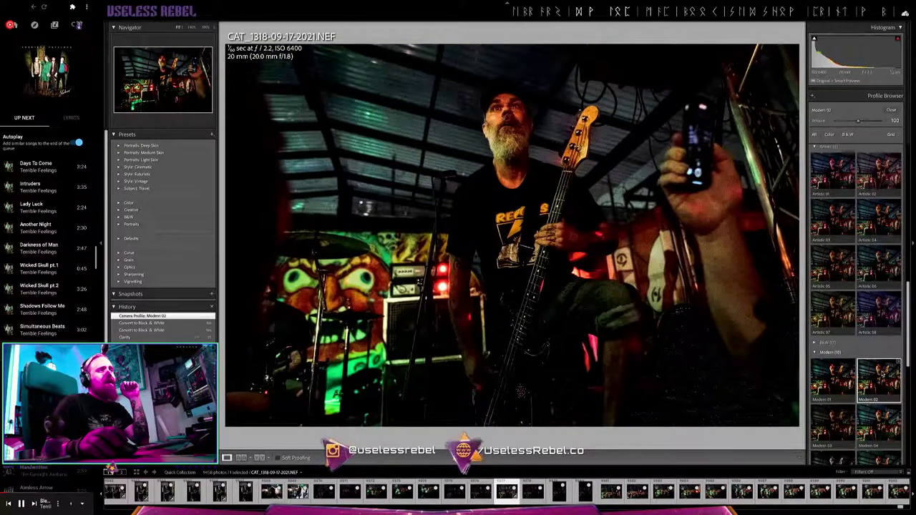
click(879, 311)
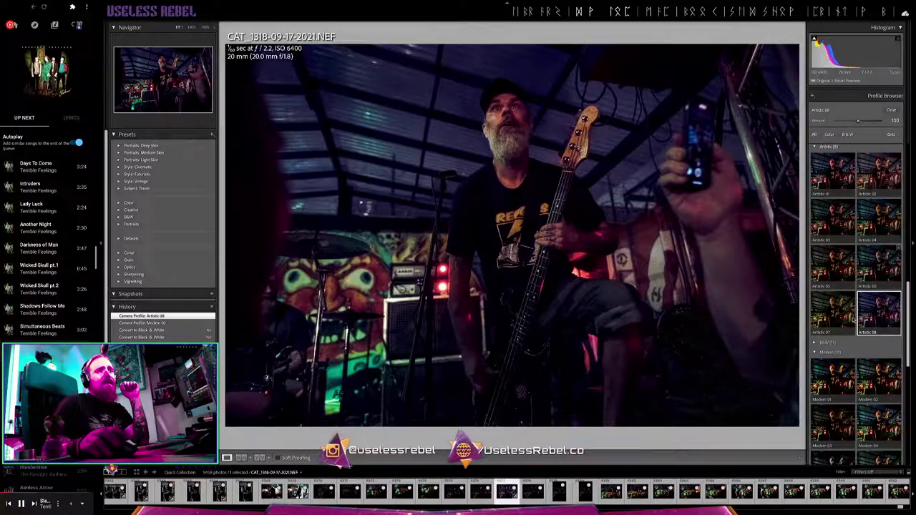
scroll(869, 405, down, 1)
scroll(868, 405, down, 1)
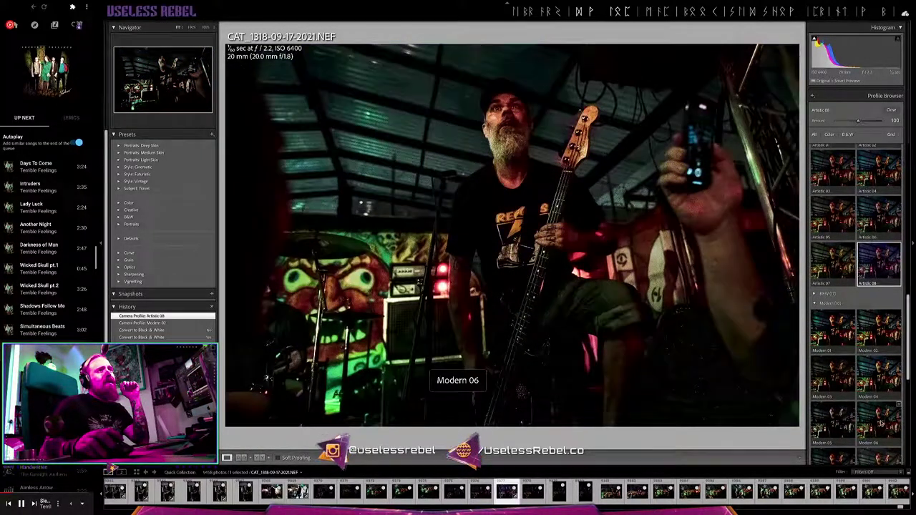
scroll(869, 405, down, 1)
scroll(868, 405, down, 1)
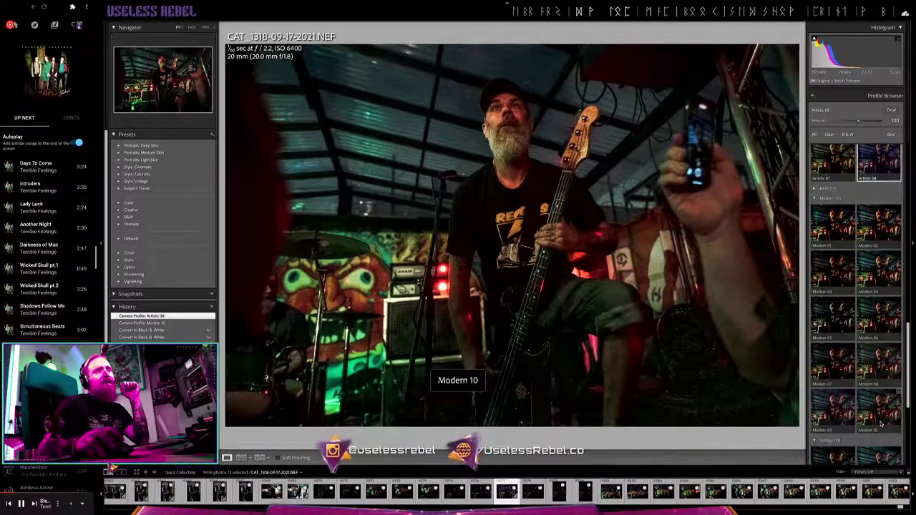
click(896, 110)
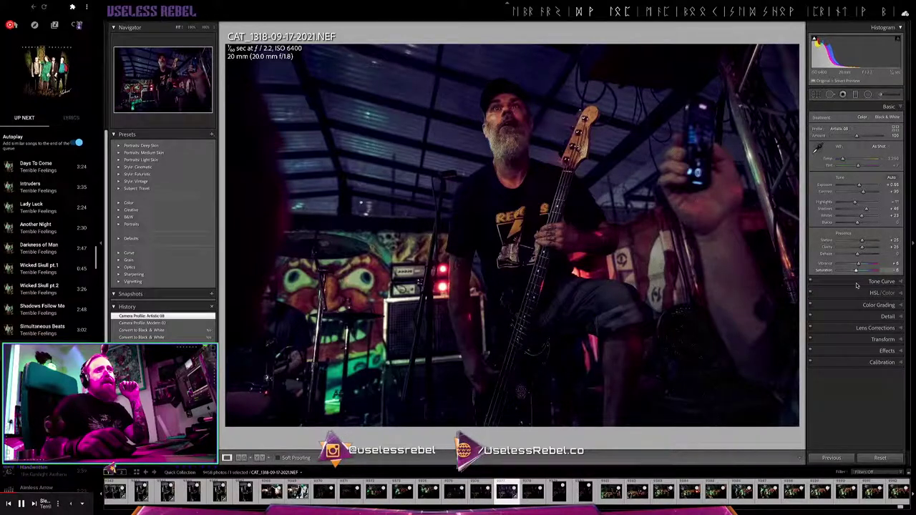
Set Luminance noise reduction to 24 in Detail and copy the bassist shot's edit settings
click(878, 317)
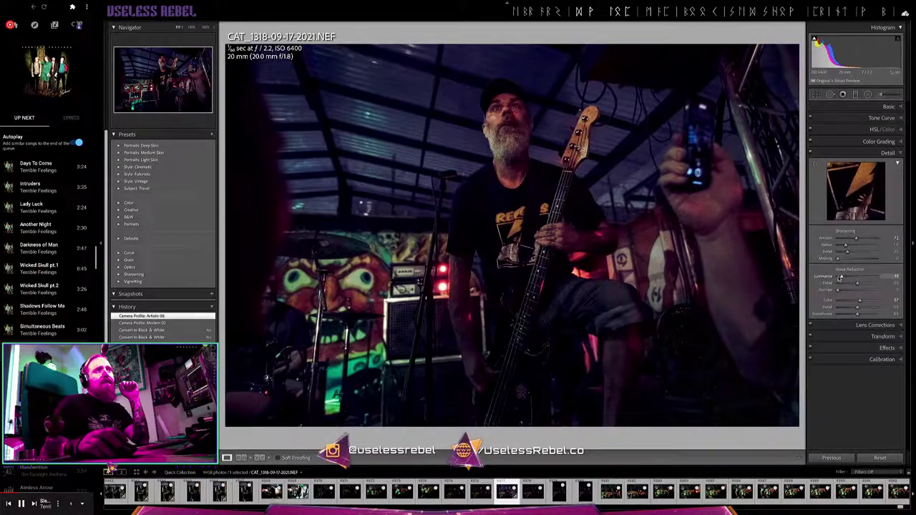
drag(842, 277, 847, 279)
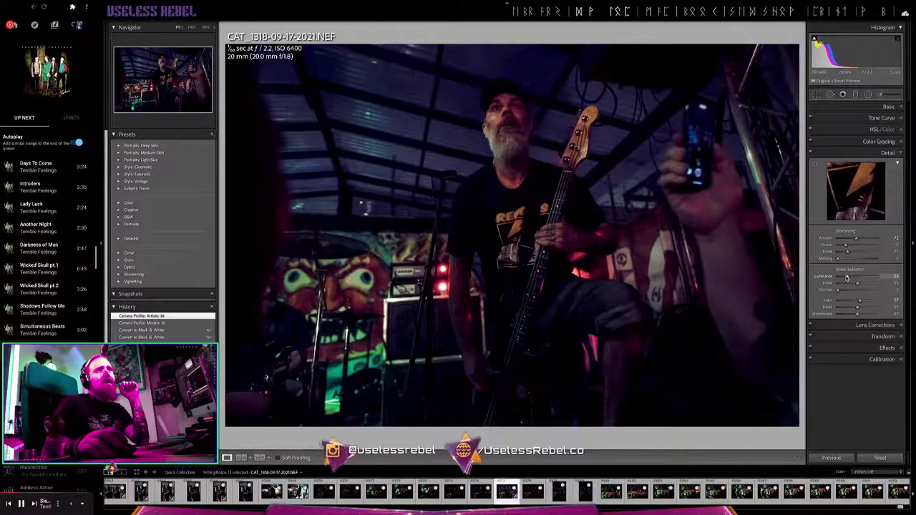
drag(847, 278, 847, 278)
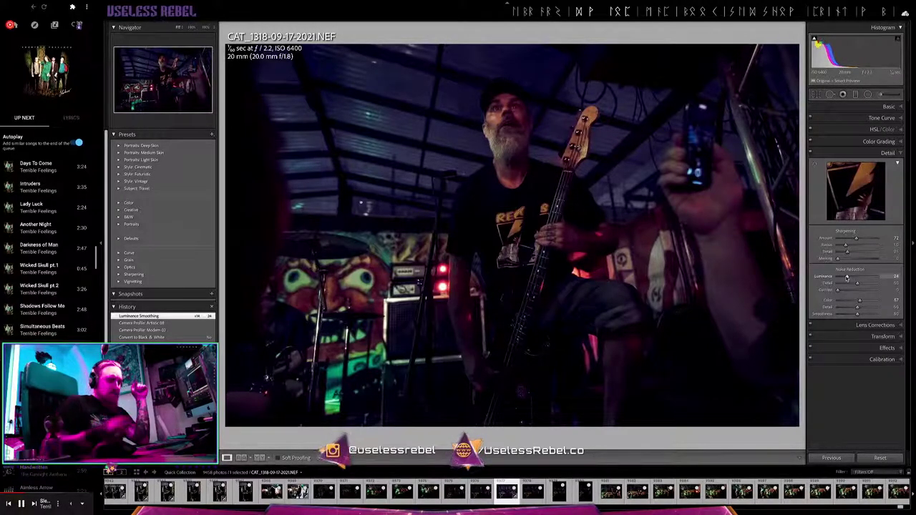
key(ctrl+shift+c)
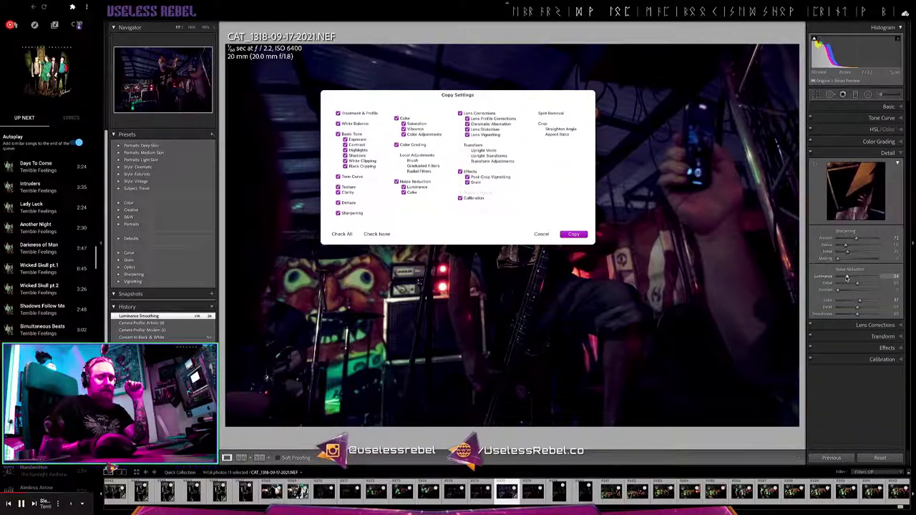
key(Return)
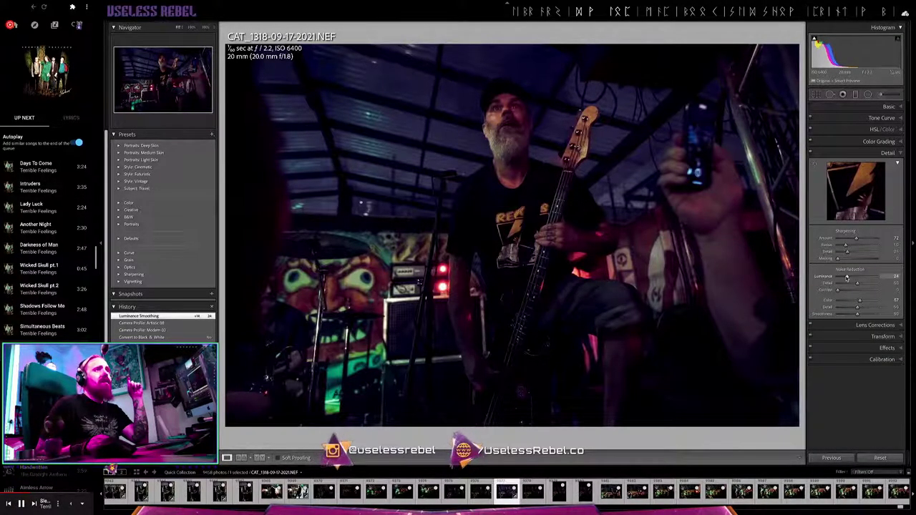
Paste the copied edits onto CAT_1319, then step through neighbouring frames to CAT_1336
key(Right)
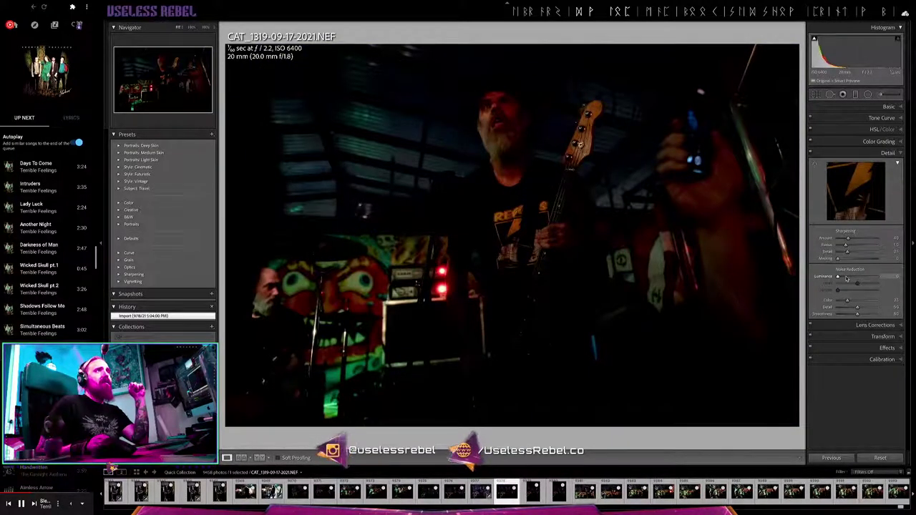
key(ctrl+shift+v)
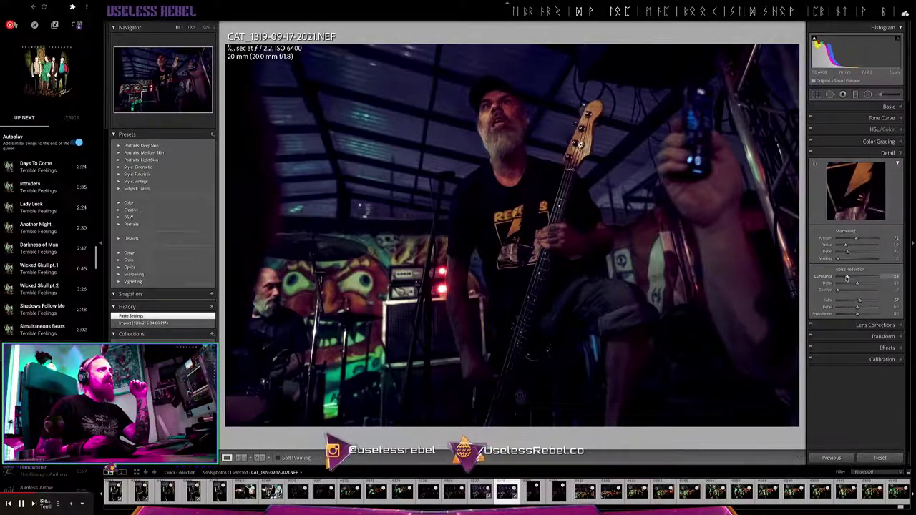
key(Right)
key(Right)
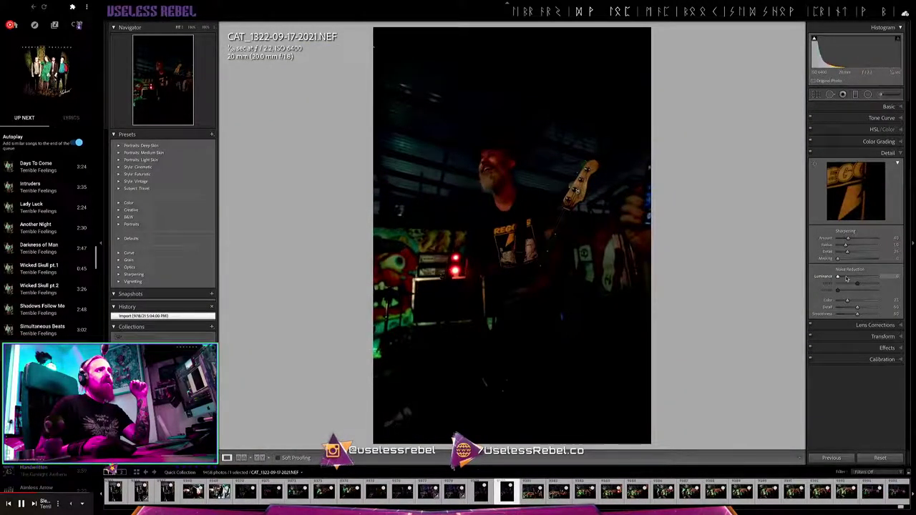
key(Left)
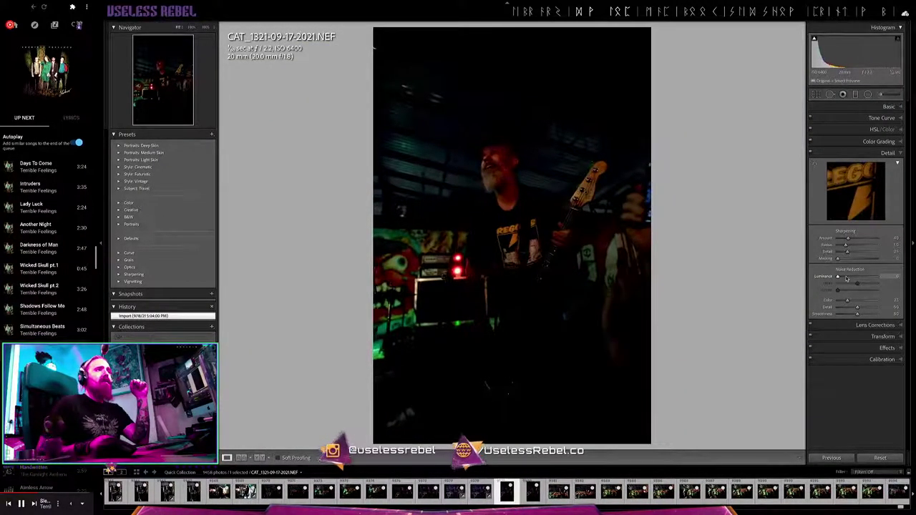
key(Right)
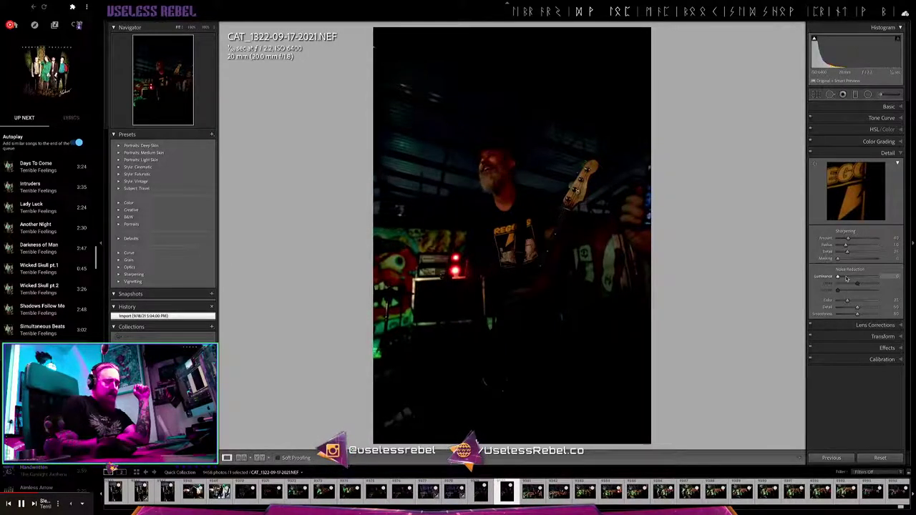
key(Left)
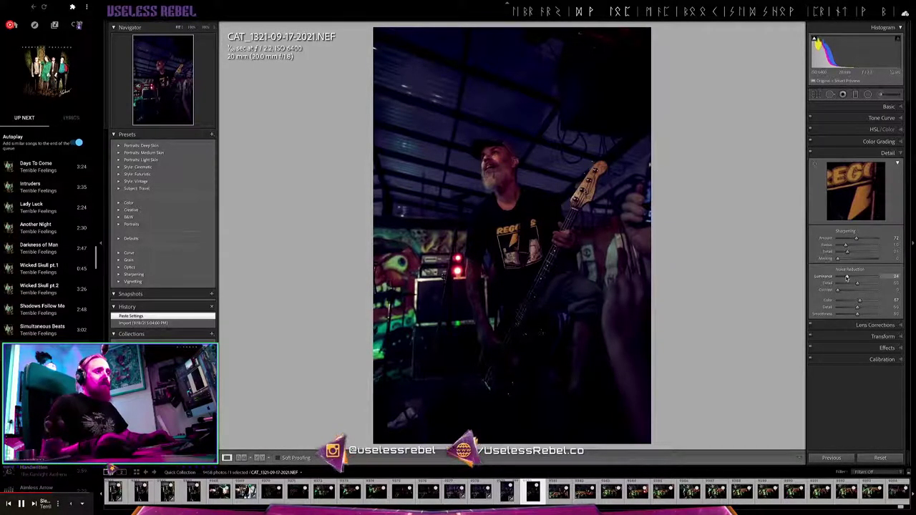
key(Right)
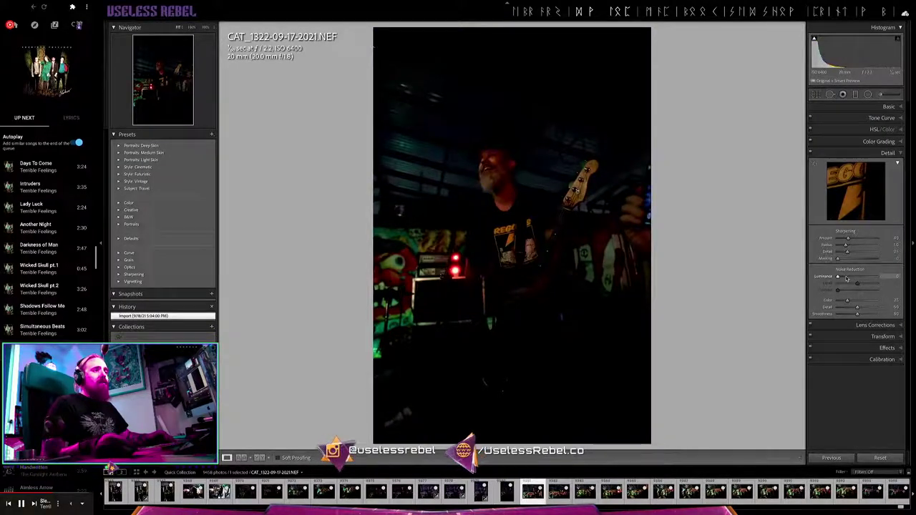
key(Right)
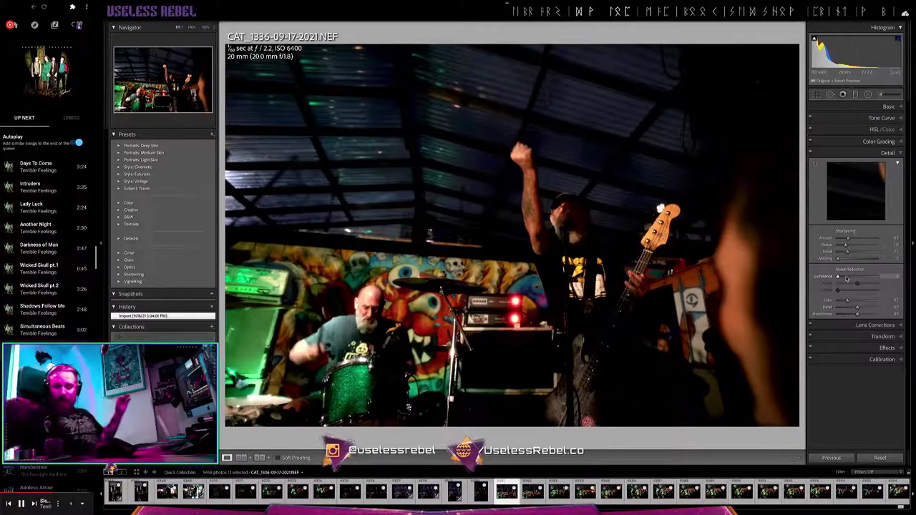
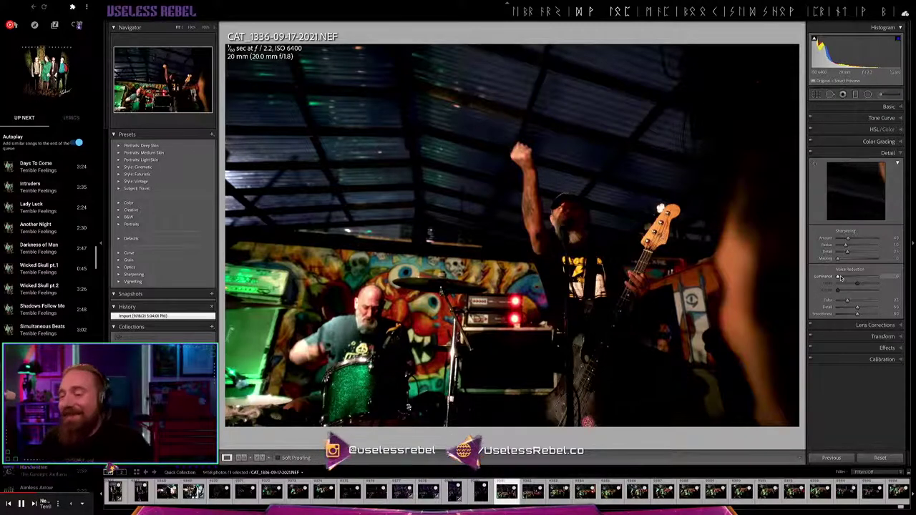
On CAT_1337, paste the copied develop settings and lower the exposure slightly
key(Right)
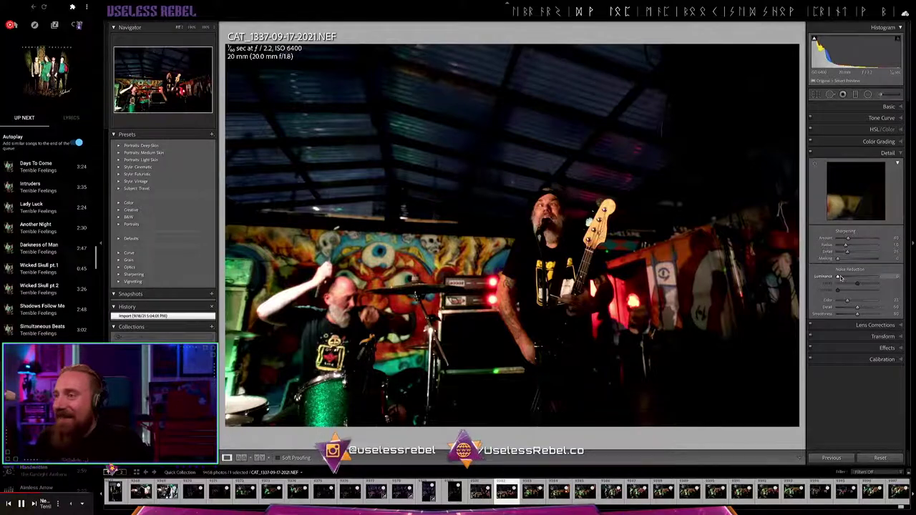
key(ctrl+shift+v)
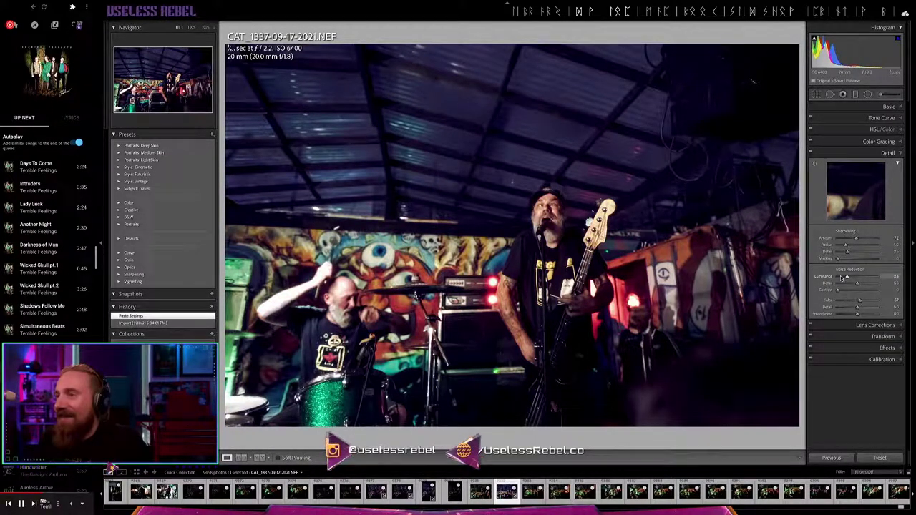
key(minus)
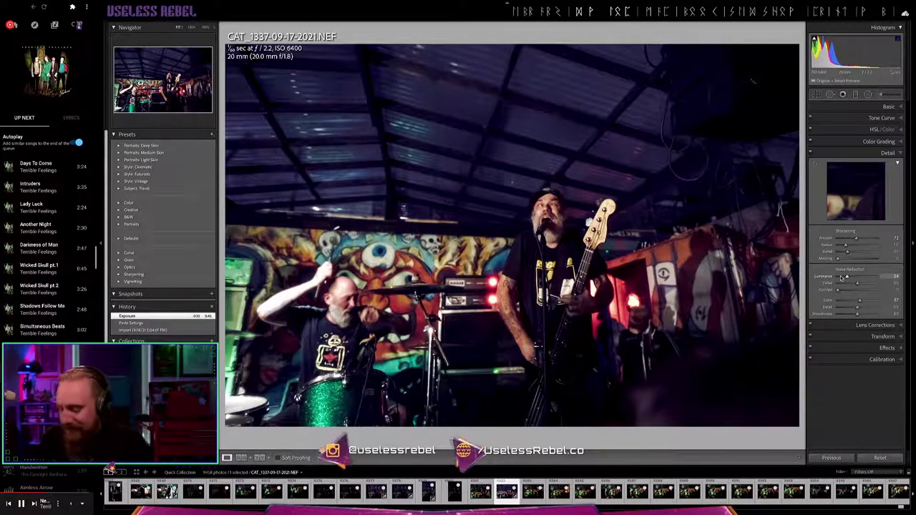
Straighten CAT_1337 with a slight crop, then advance to CAT_1342
key(r)
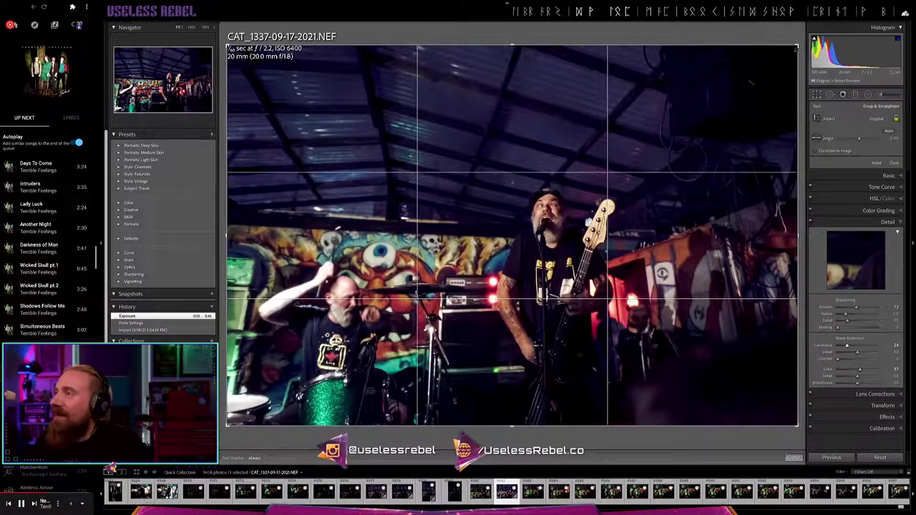
drag(796, 47, 780, 54)
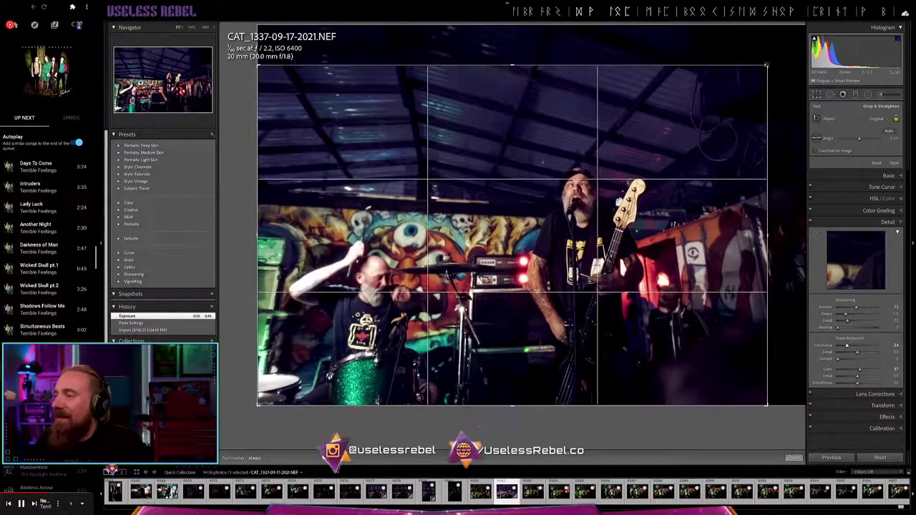
key(Return)
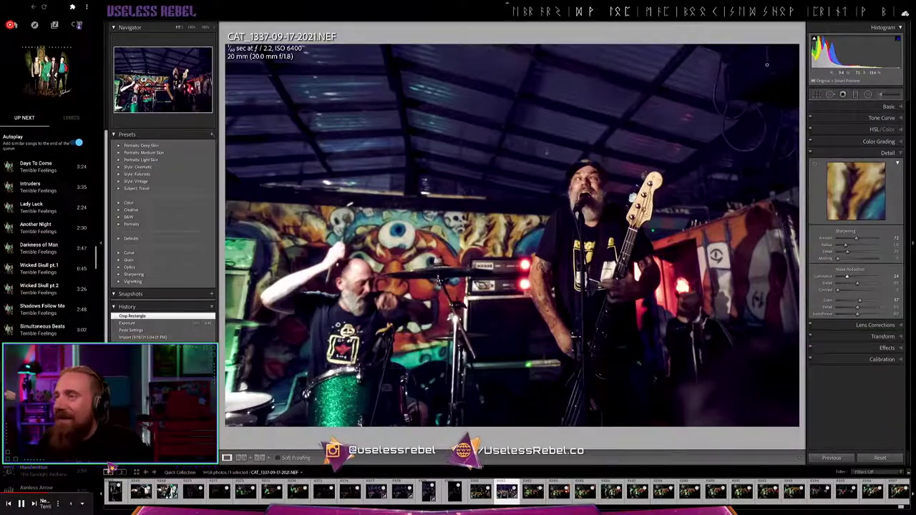
key(Right)
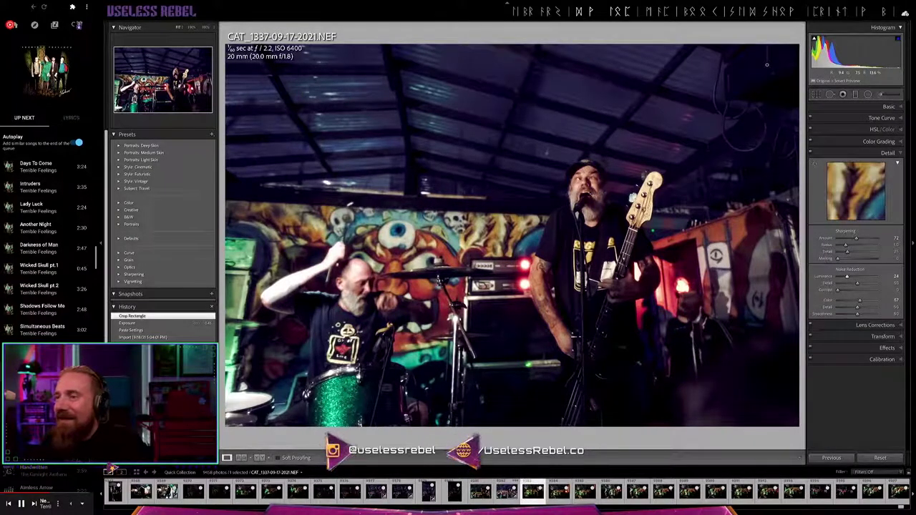
key(Right)
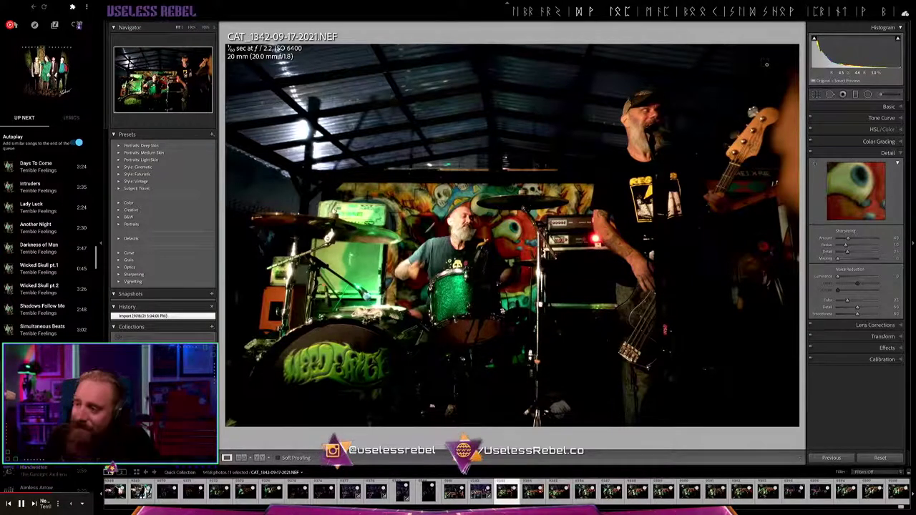
Paste the copied settings onto CAT_1342, then browse ahead and settle on CAT_1348
key(ctrl+shift+v)
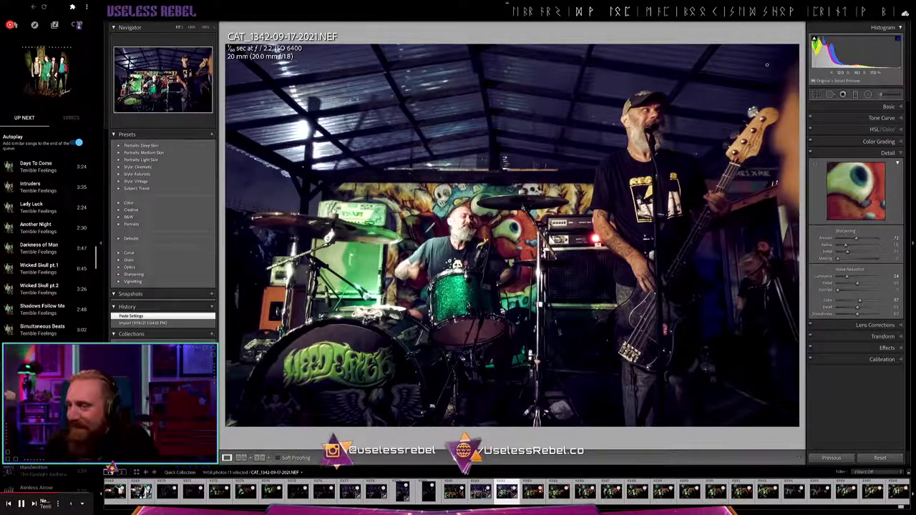
key(Right)
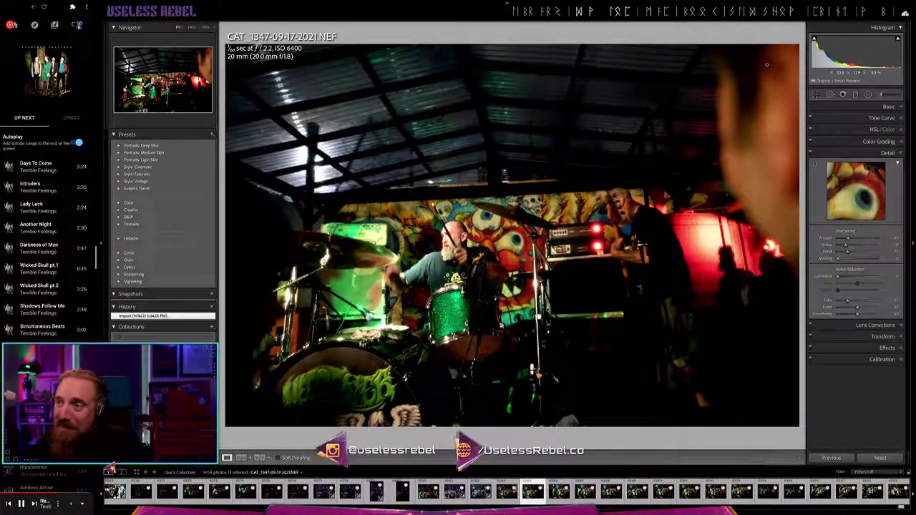
key(Right)
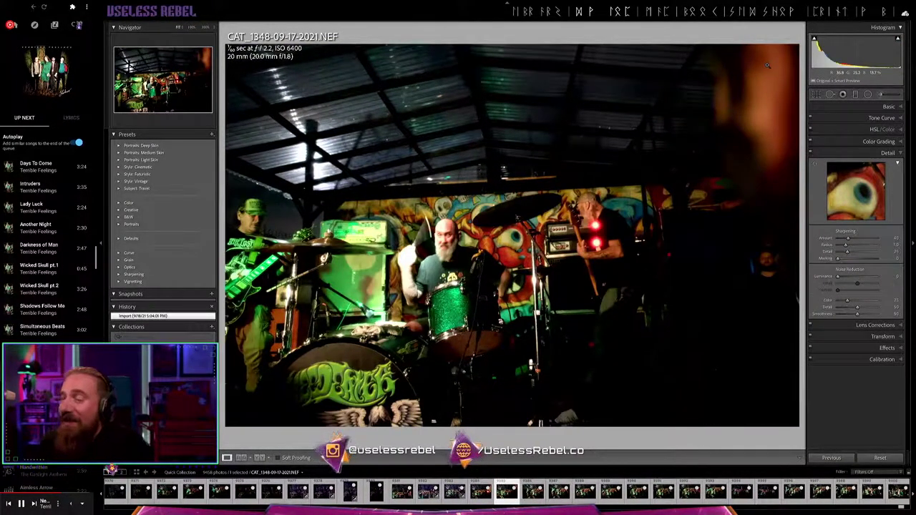
key(Right)
key(Right)
key(Right)
key(Right)
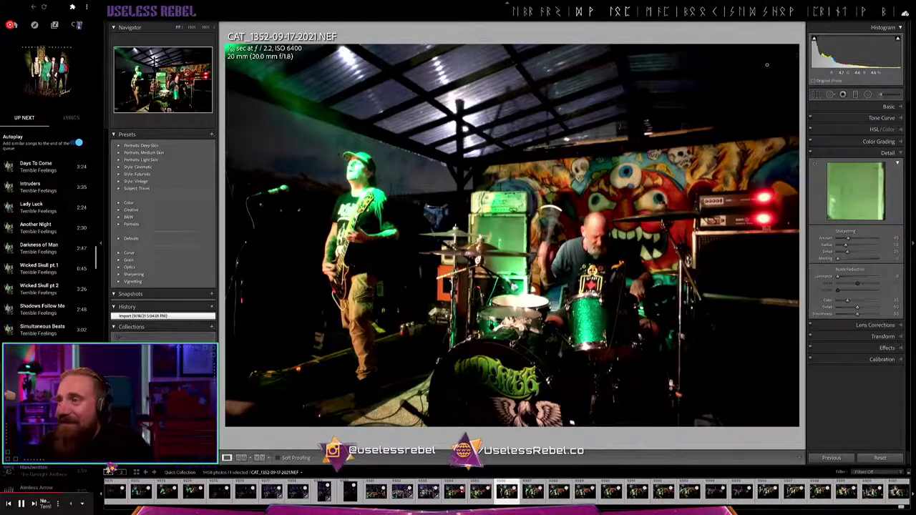
key(Left)
key(Left)
key(Left)
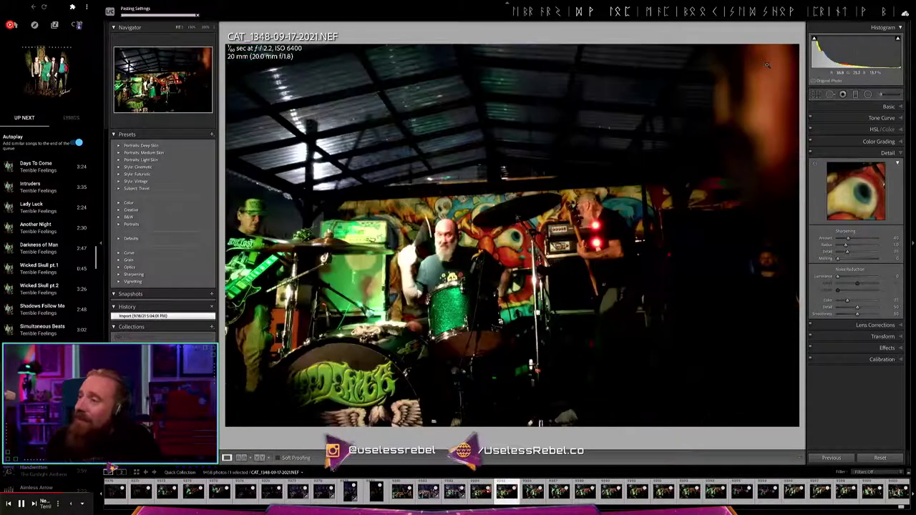
Paste the settings onto CAT_1348 and crop it tighter around the band
key(ctrl+shift+v)
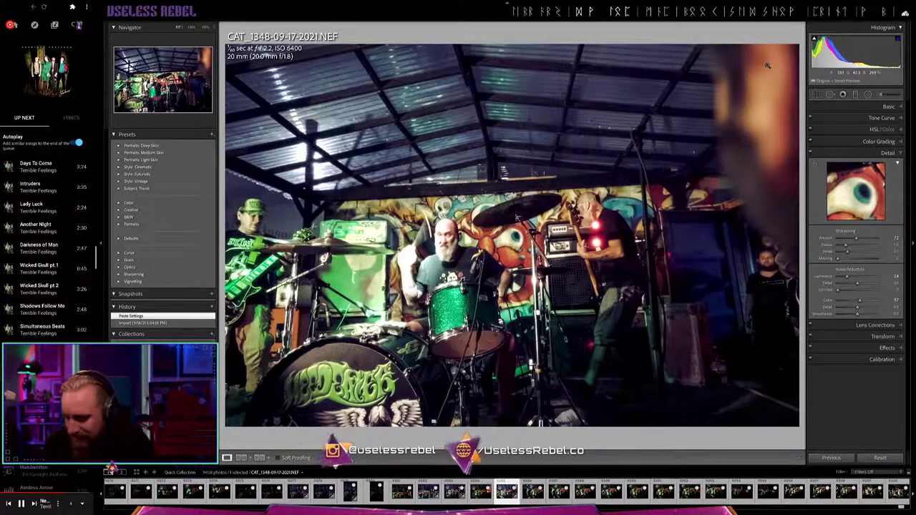
key(r)
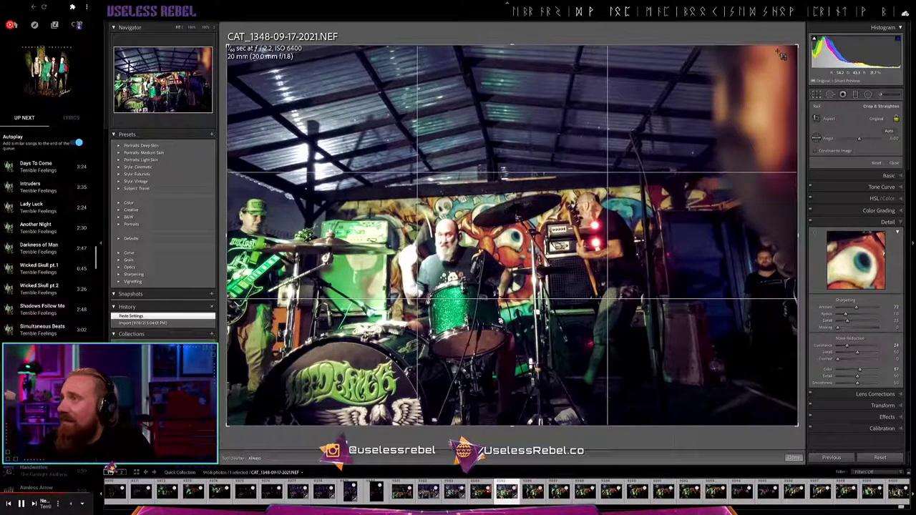
drag(797, 48, 753, 63)
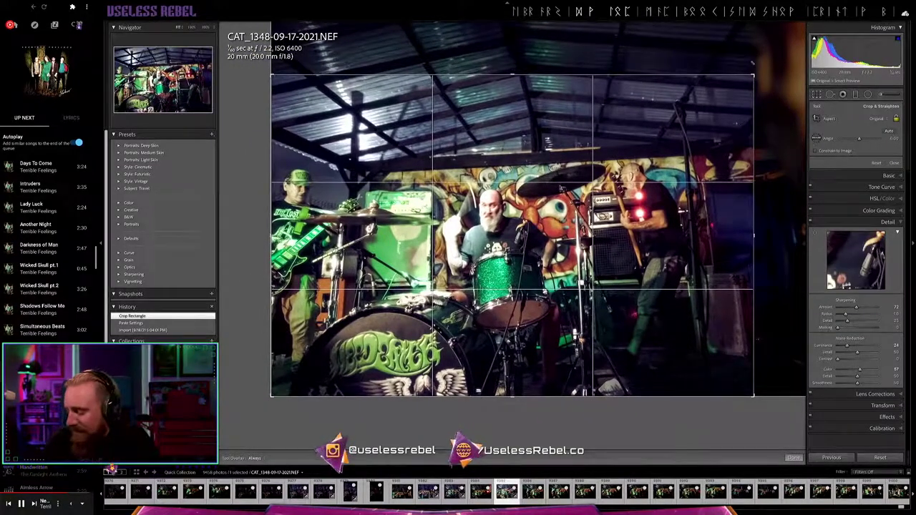
key(Return)
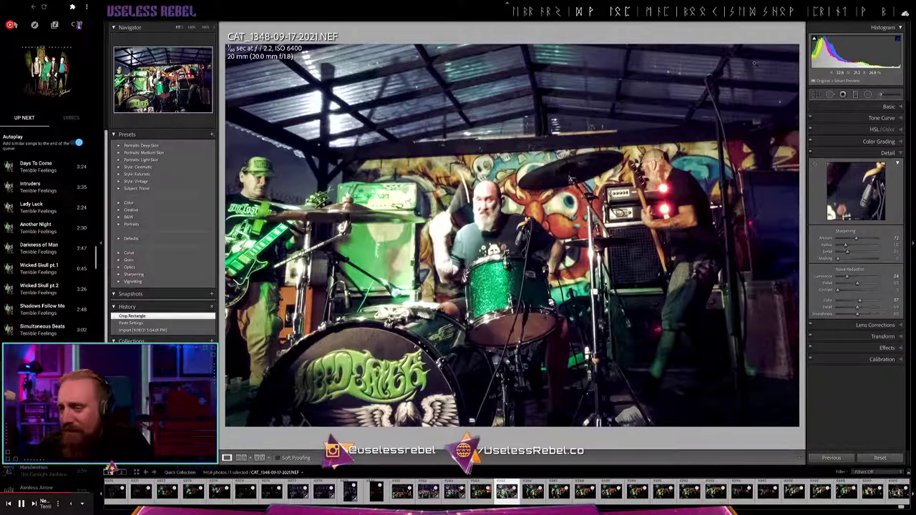
key(Right)
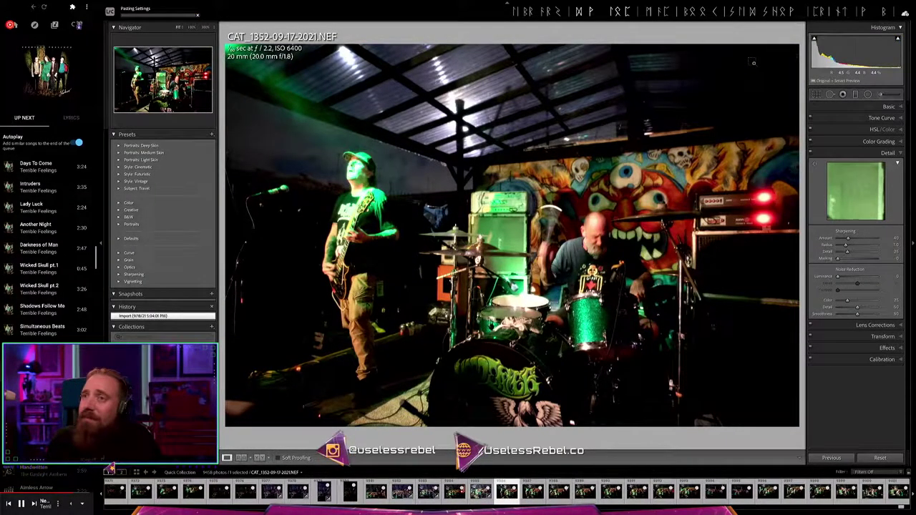
Paste the brightening settings onto CAT_1352 and ease its exposure back to around +0.25–0.35
key(ctrl+shift+v)
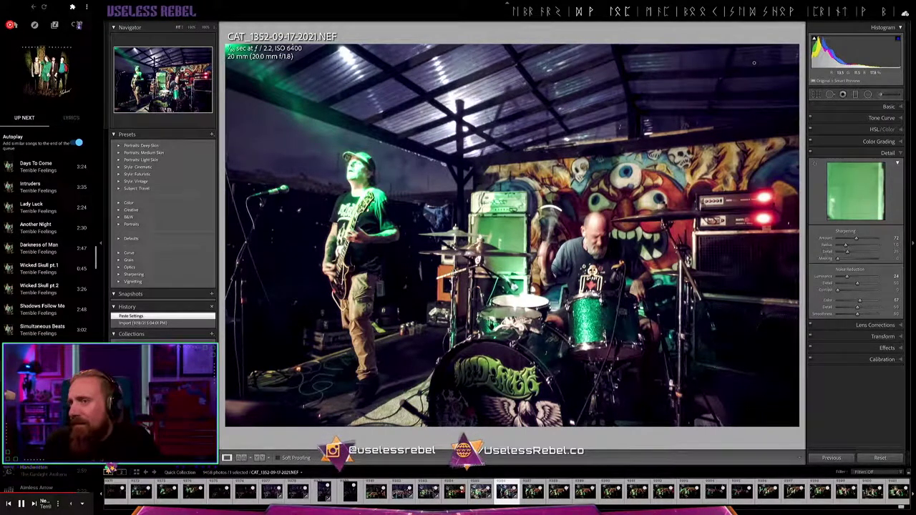
key(ctrl+comma)
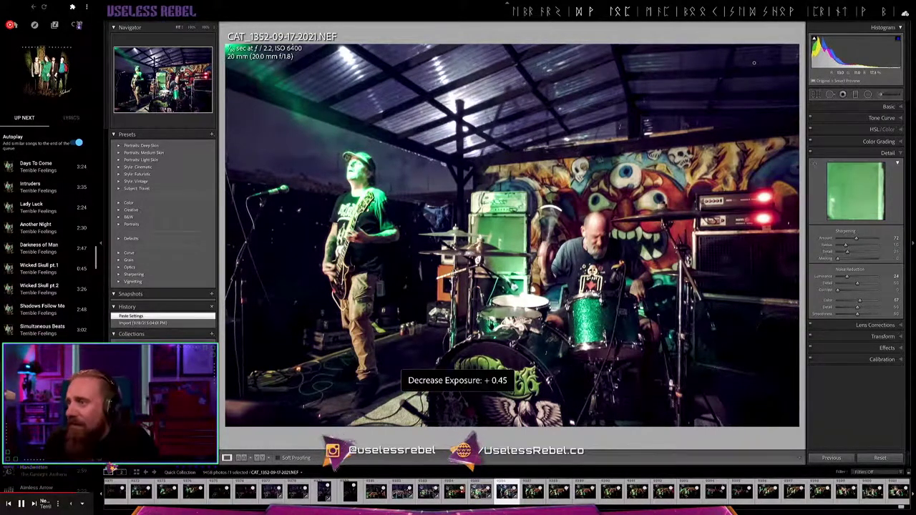
key(ctrl+comma)
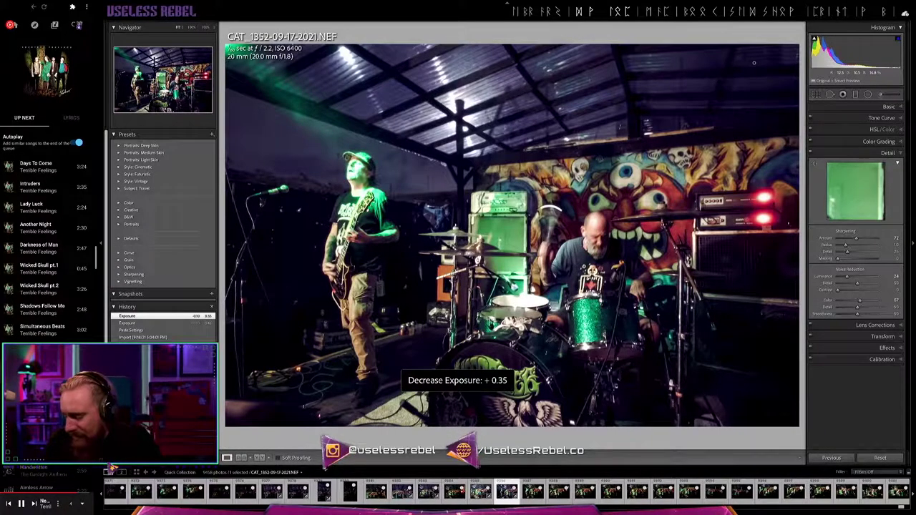
key(minus)
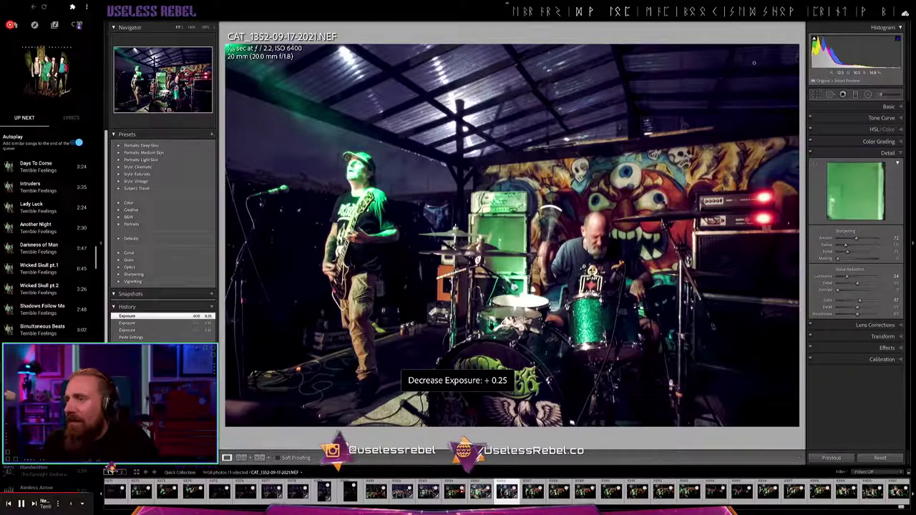
key(equal)
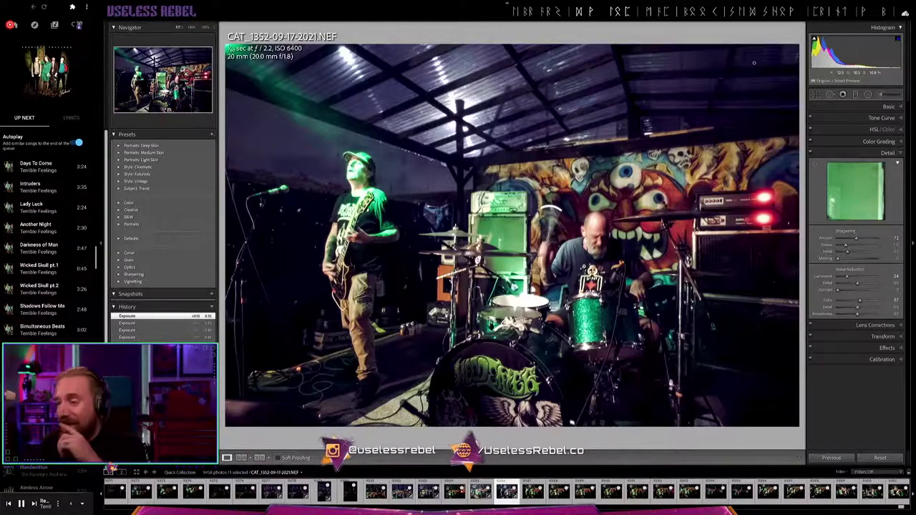
key(Right)
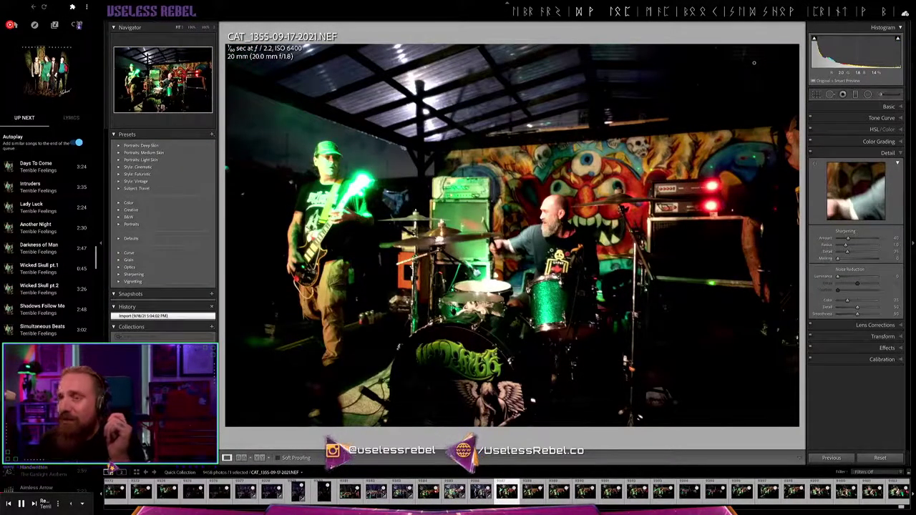
Paste the brightening settings onto CAT_1357 and CAT_1358, then open CAT_1362 from the filmstrip
key(Right)
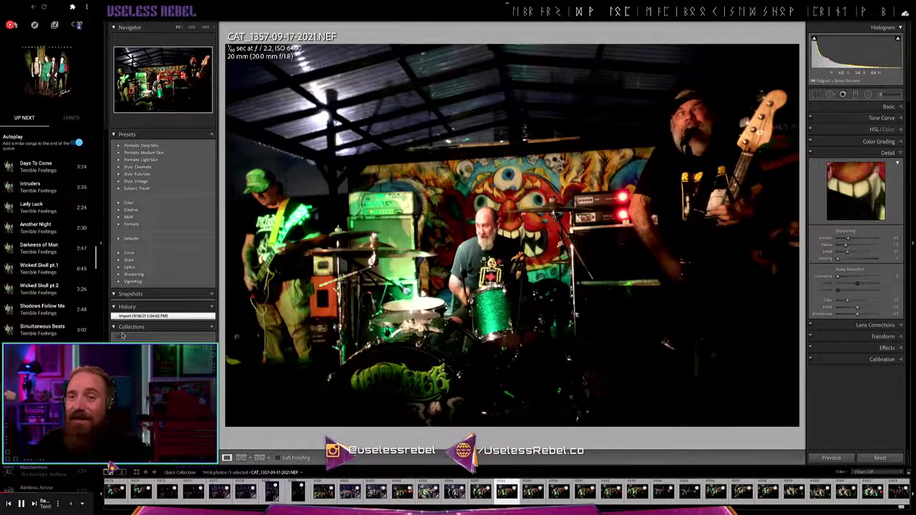
scroll(69, 289, down, 5)
scroll(70, 289, down, 1)
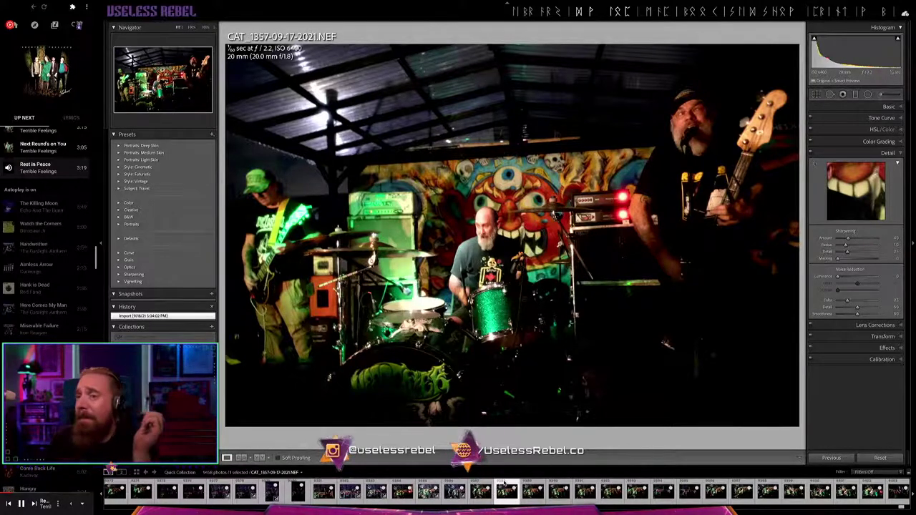
key(ctrl+shift+v)
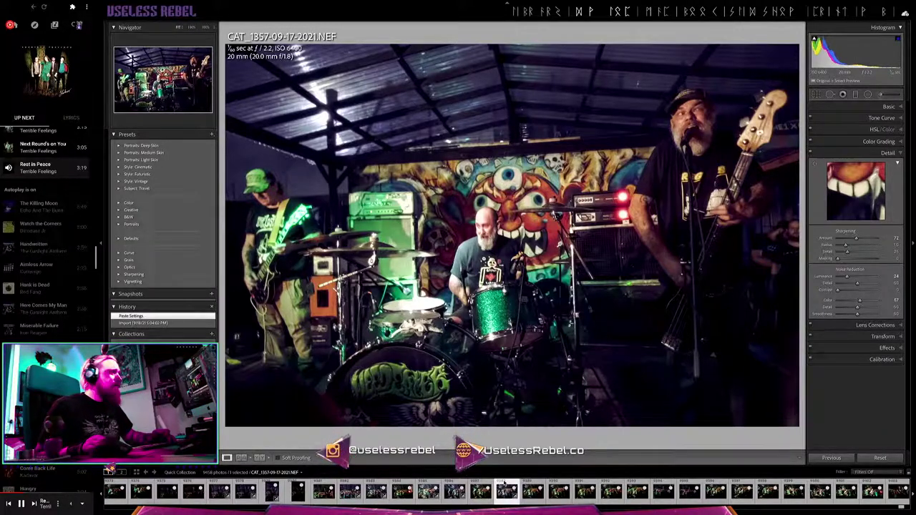
key(Right)
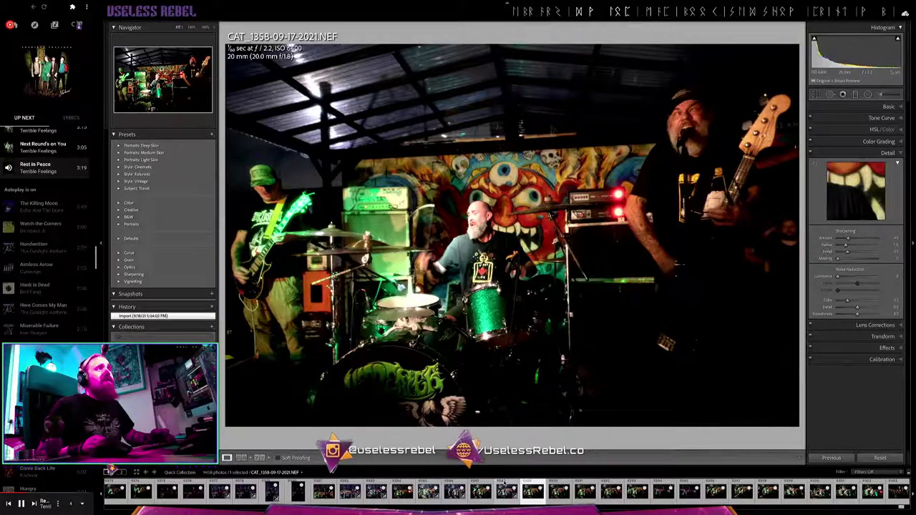
key(ctrl+shift+v)
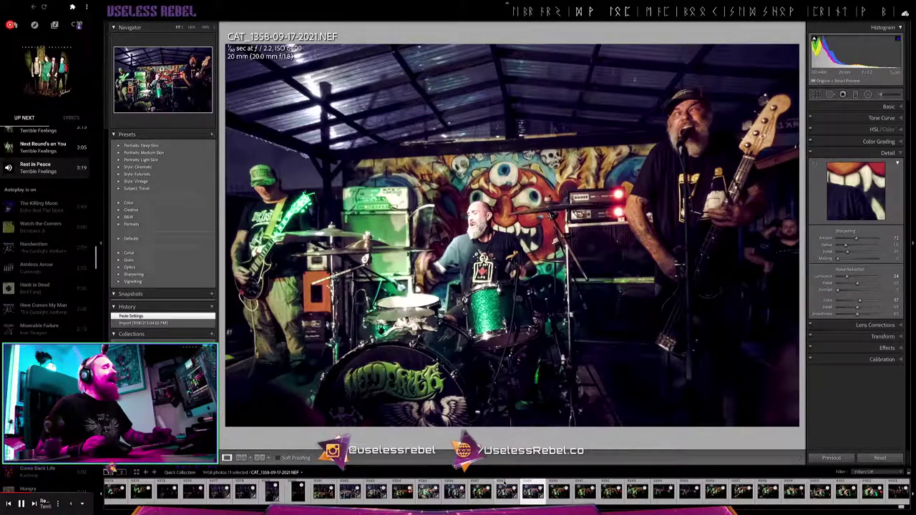
click(504, 486)
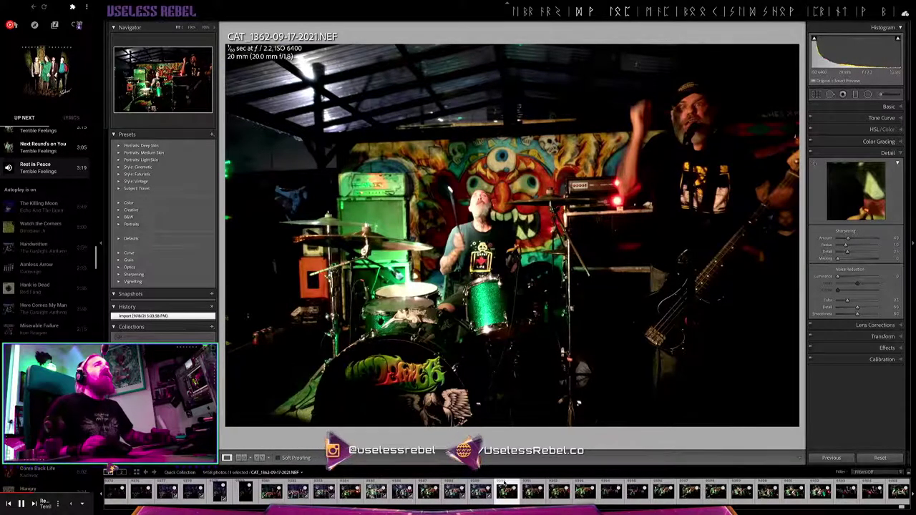
Paste the copied settings onto CAT_1362 and compare the result against the original
key(Right)
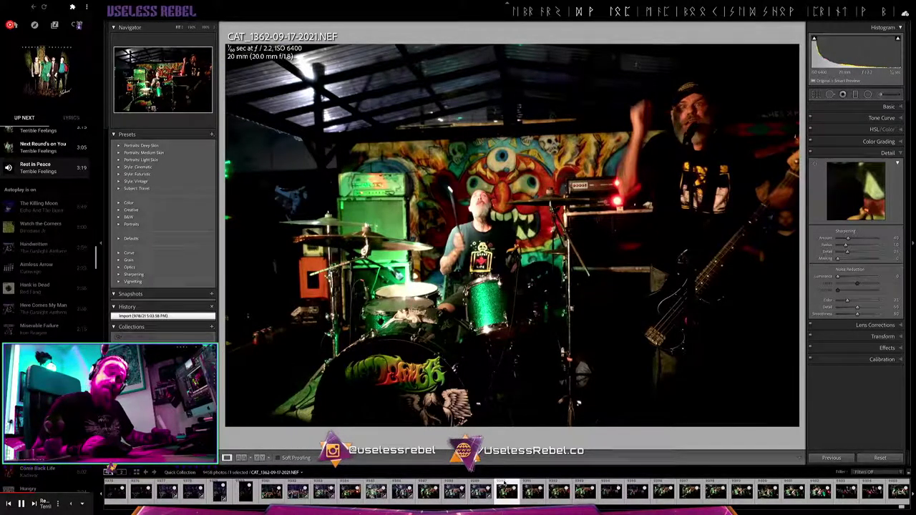
key(Left)
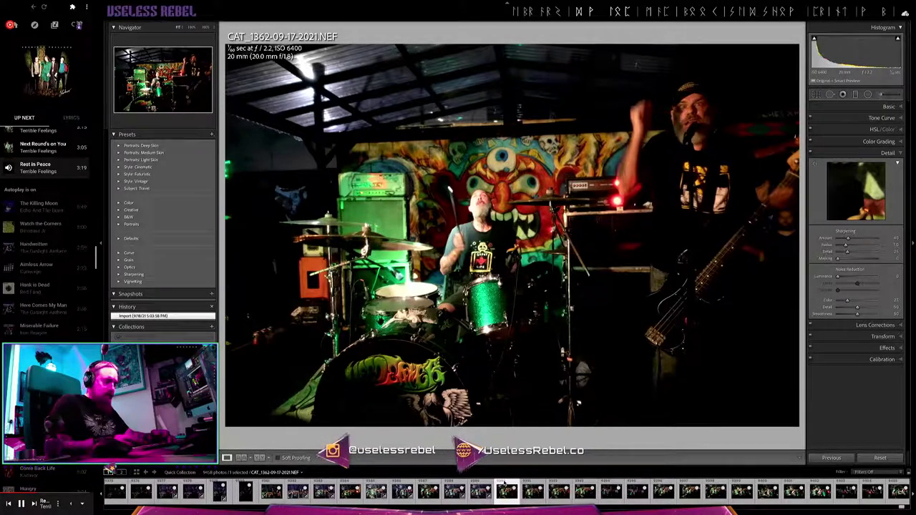
key(ctrl+shift+v)
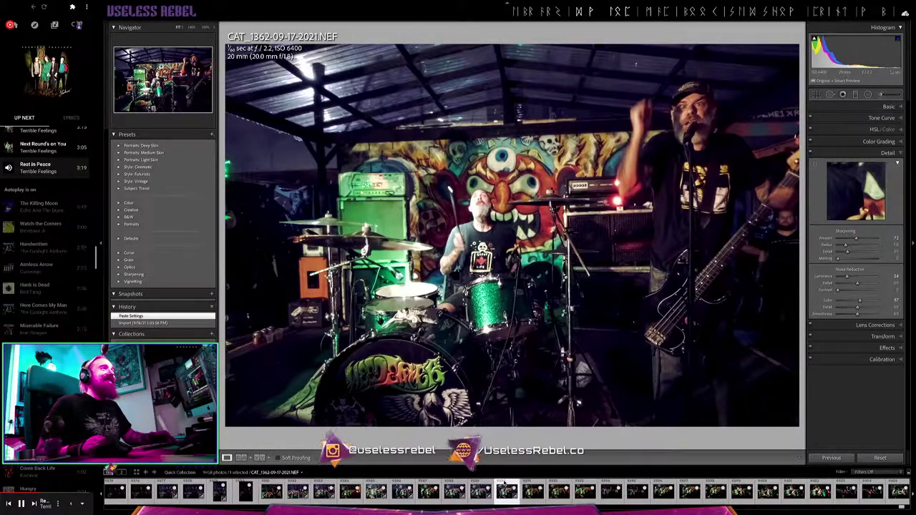
key(backslash)
key(backslash)
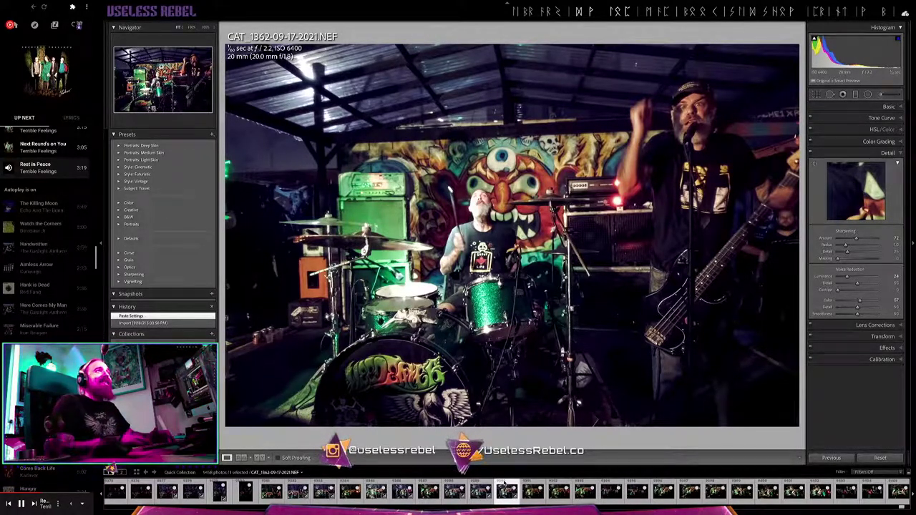
Apply Upright Auto perspective correction and a tighter crop to CAT_1362, then advance to CAT_1370
key(r)
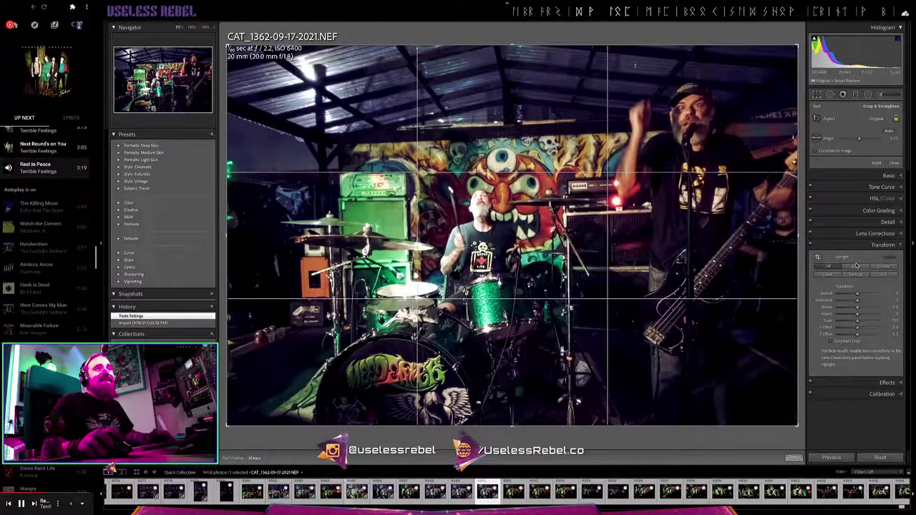
click(855, 266)
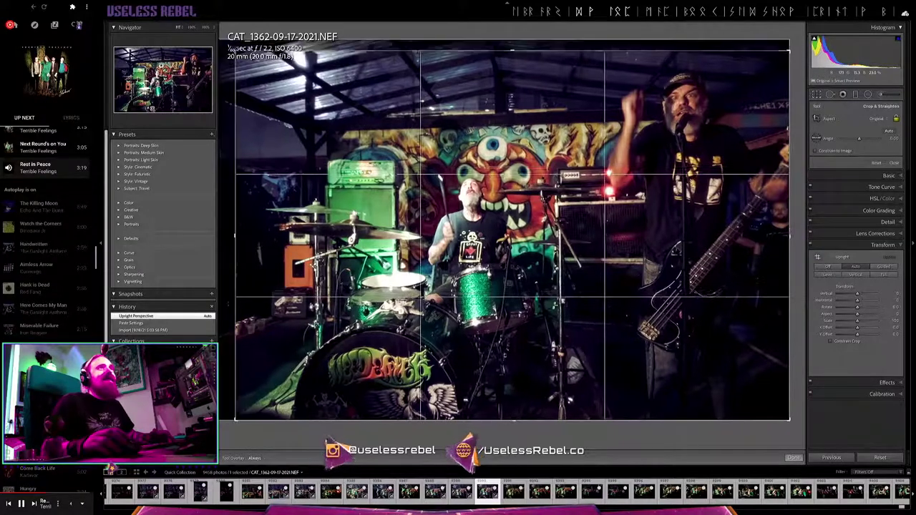
drag(231, 48, 232, 49)
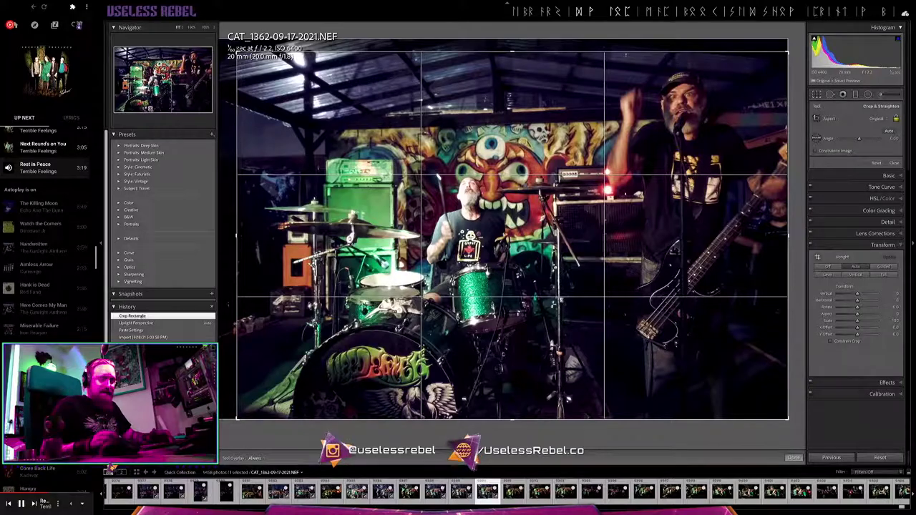
key(Return)
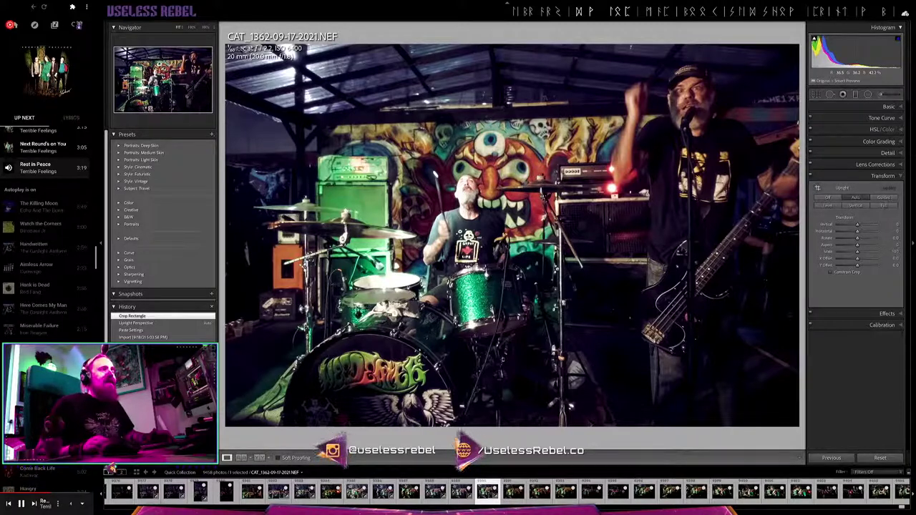
key(Right)
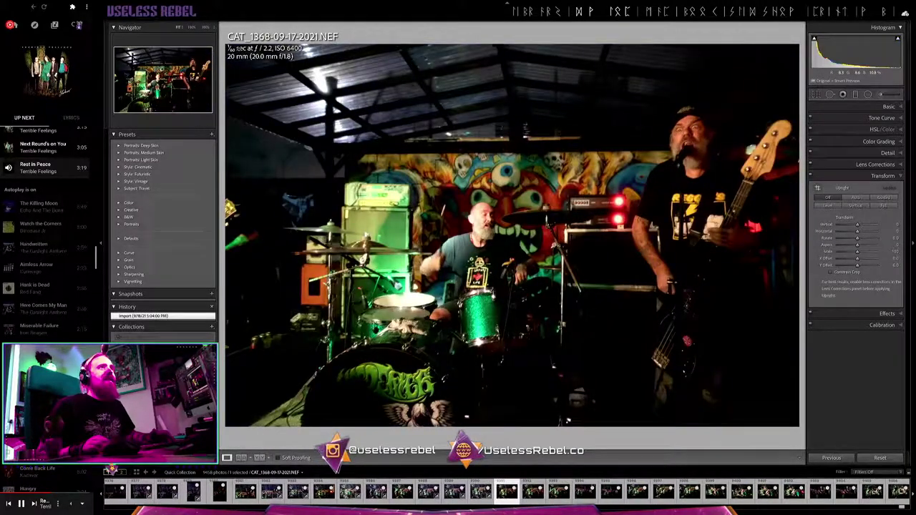
key(Right)
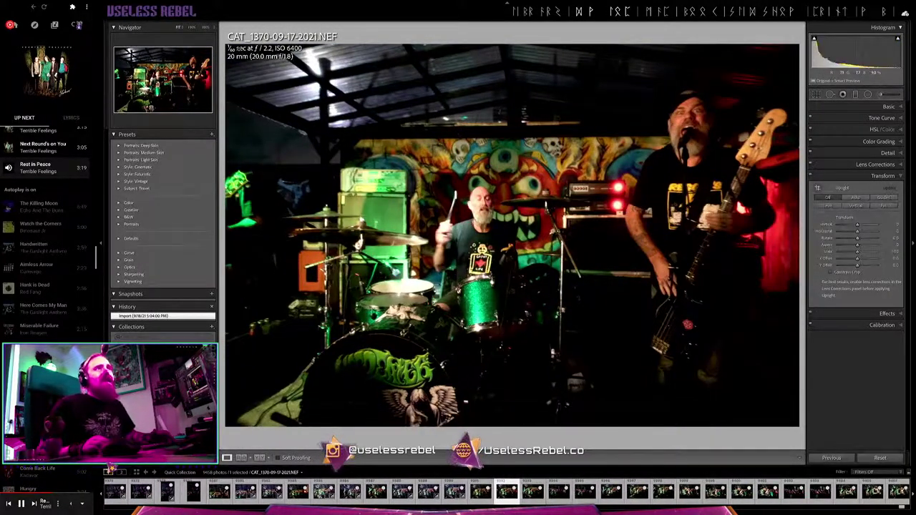
Advance to CAT_1373 and paste the copied develop settings onto it
key(Right)
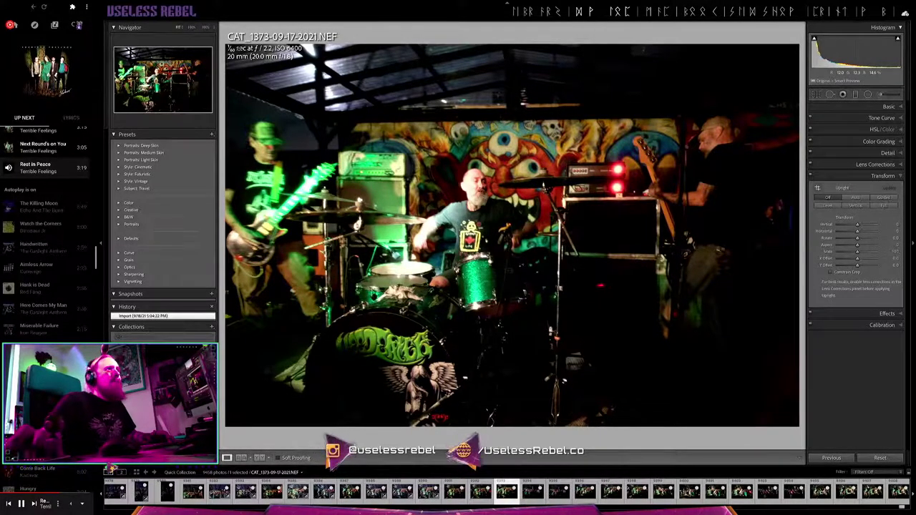
key(ctrl+shift+v)
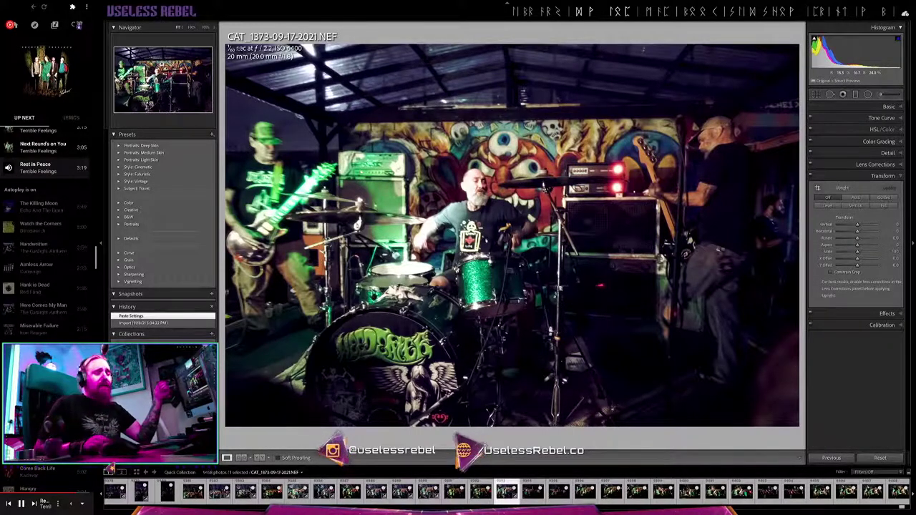
Browse past CAT_1374–CAT_1382 and paste the develop settings onto drummer shot CAT_1386
key(Right)
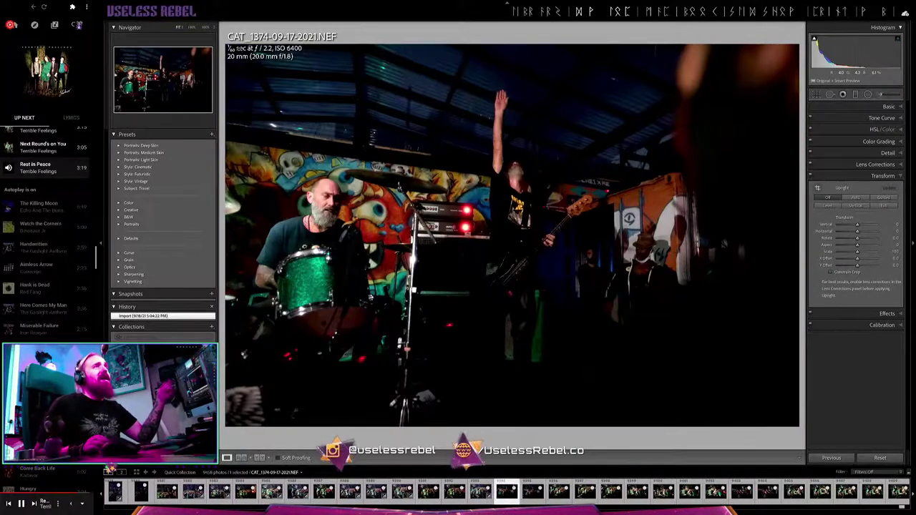
key(Right)
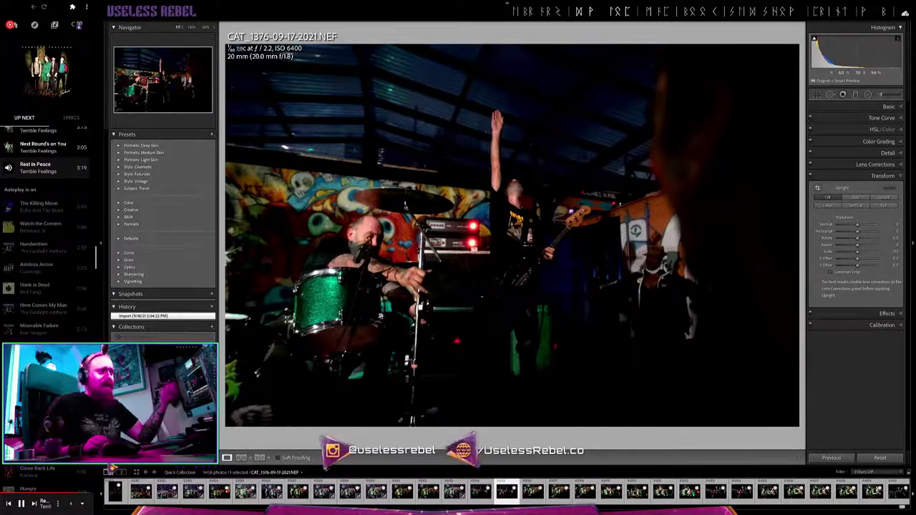
key(Left)
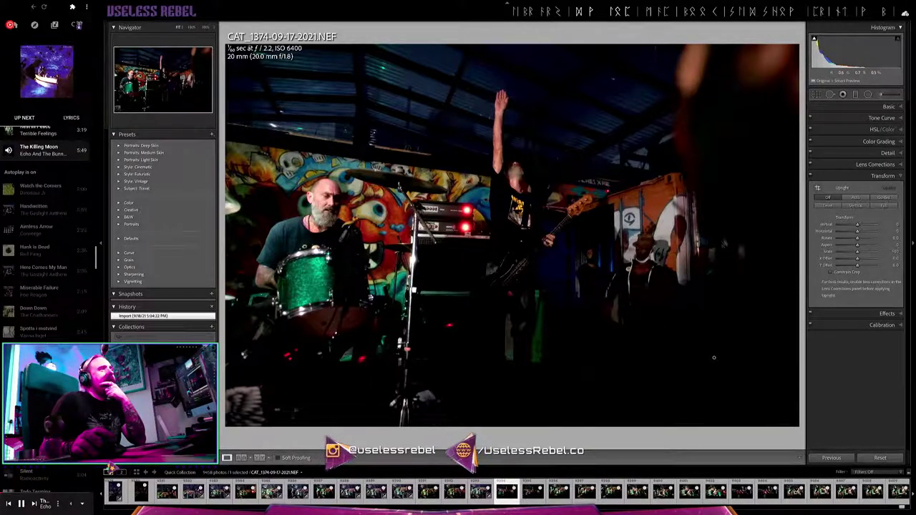
key(Right)
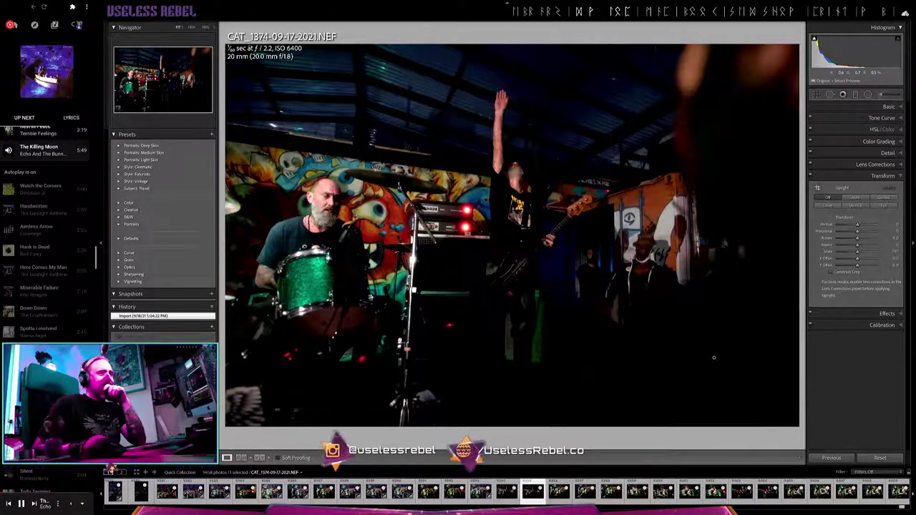
key(Right)
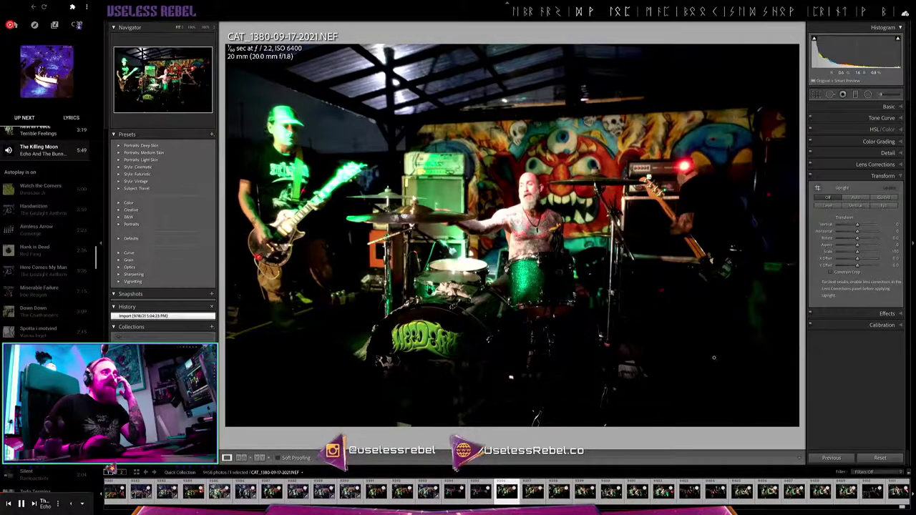
key(Right)
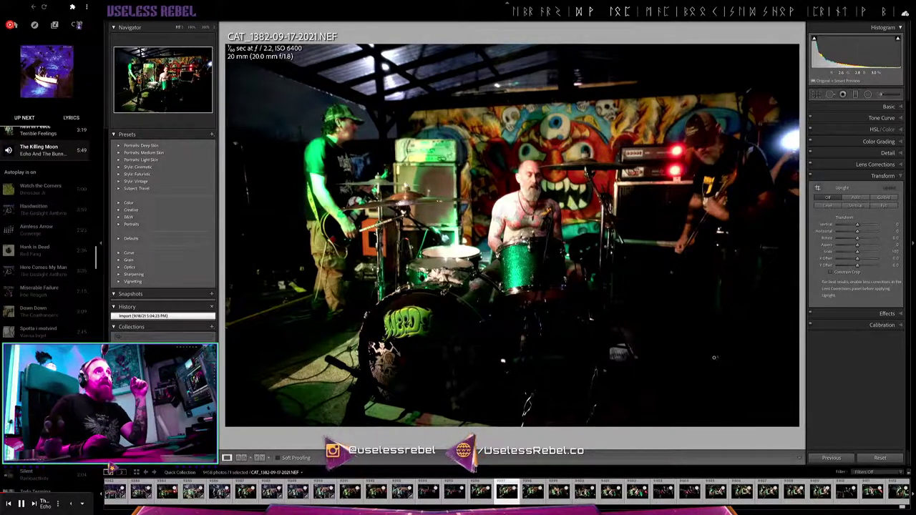
key(Right)
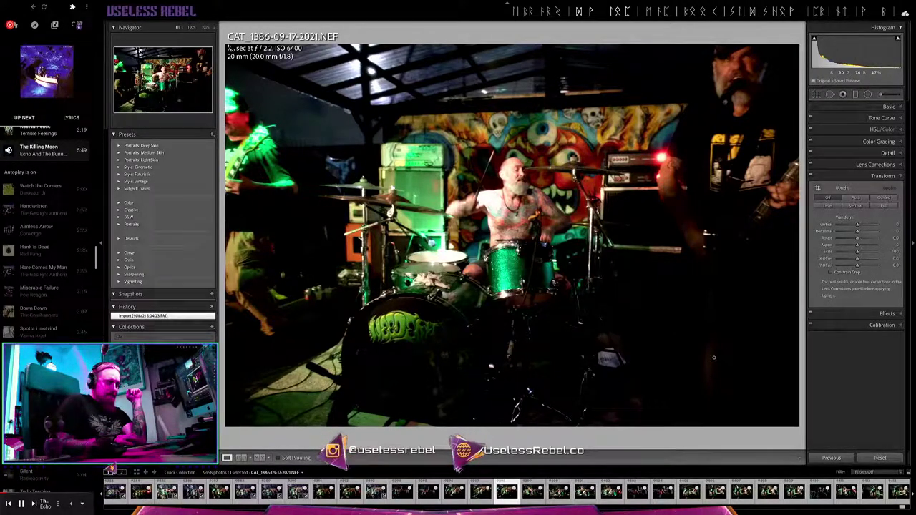
key(ctrl+shift+v)
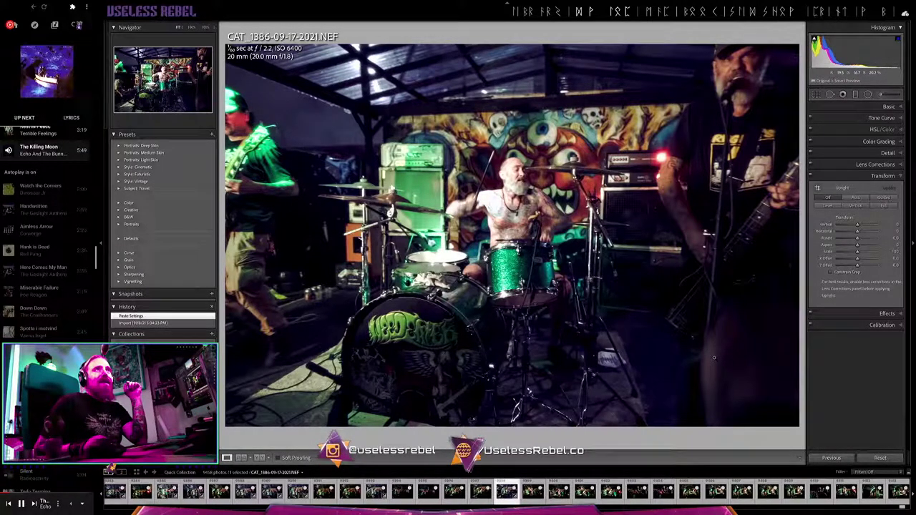
Paste the brightening settings onto drummer close-ups CAT_1391 and CAT_1395, ending on CAT_1397
key(Right)
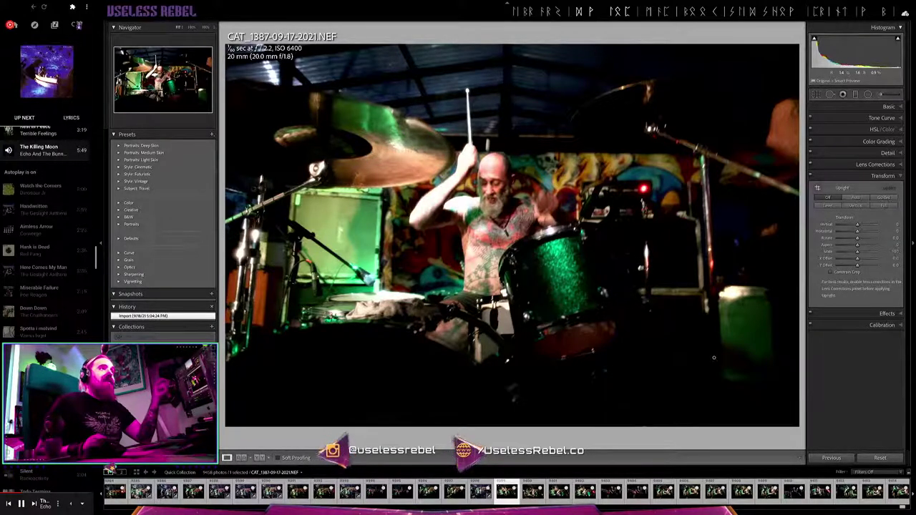
key(Right)
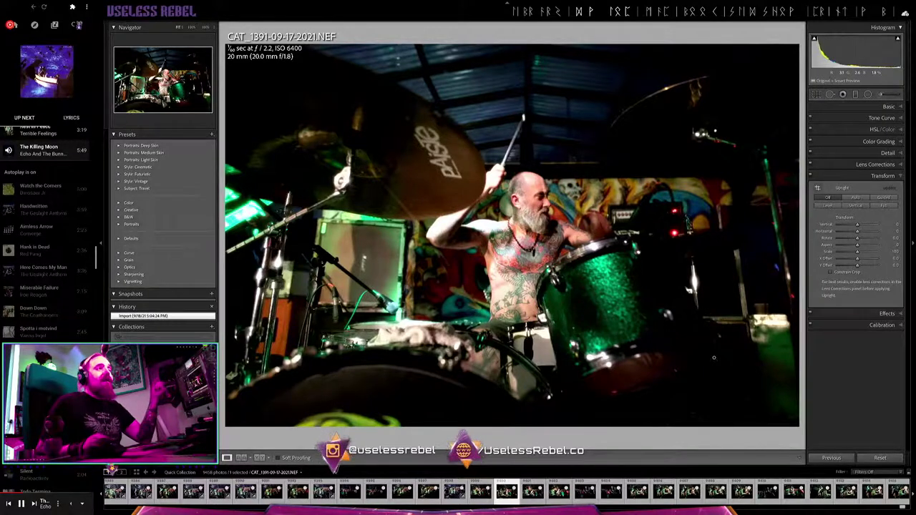
key(ctrl+shift+v)
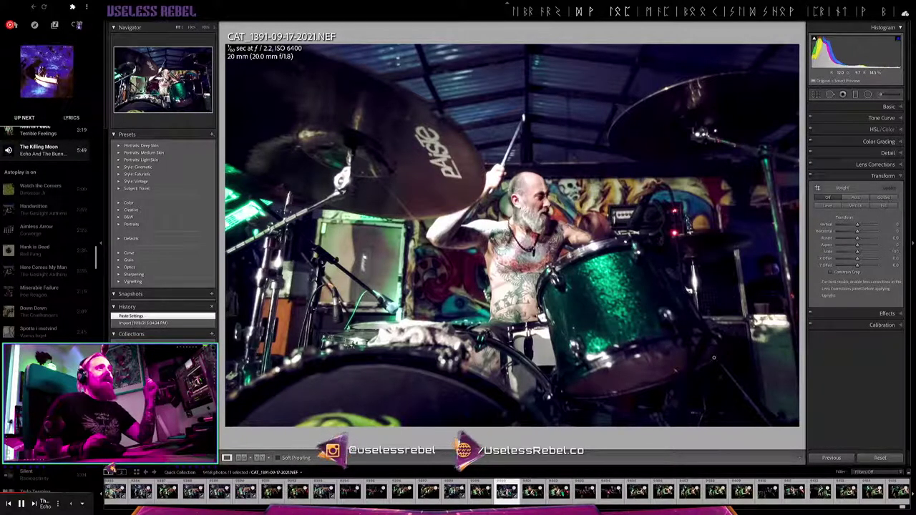
key(Right)
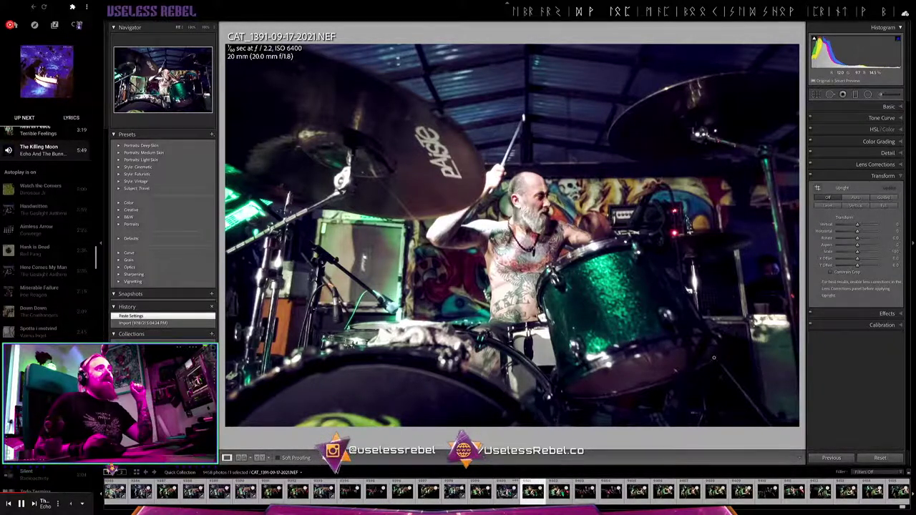
key(Right)
key(Right)
key(Right)
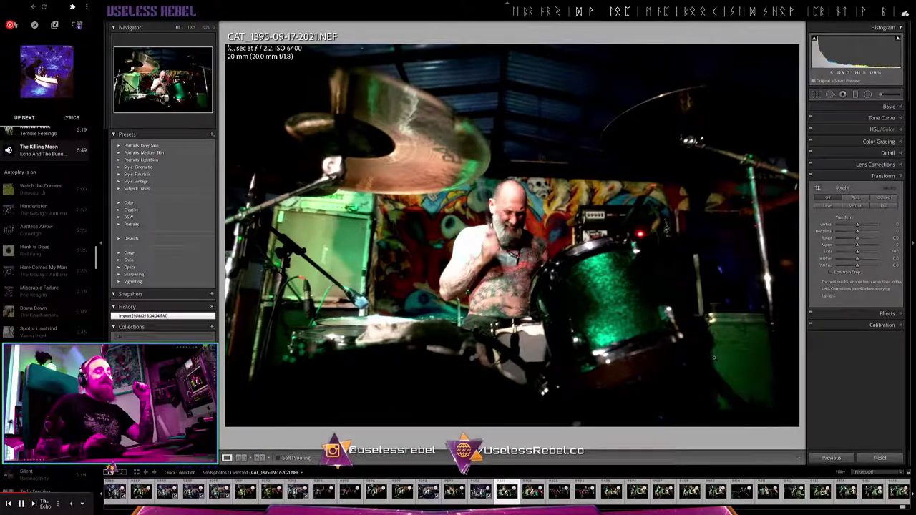
key(ctrl+shift+v)
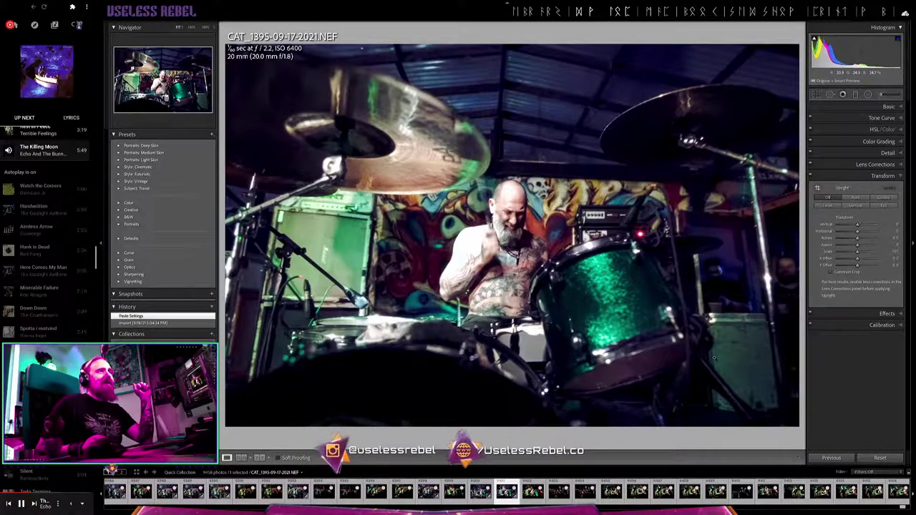
key(Right)
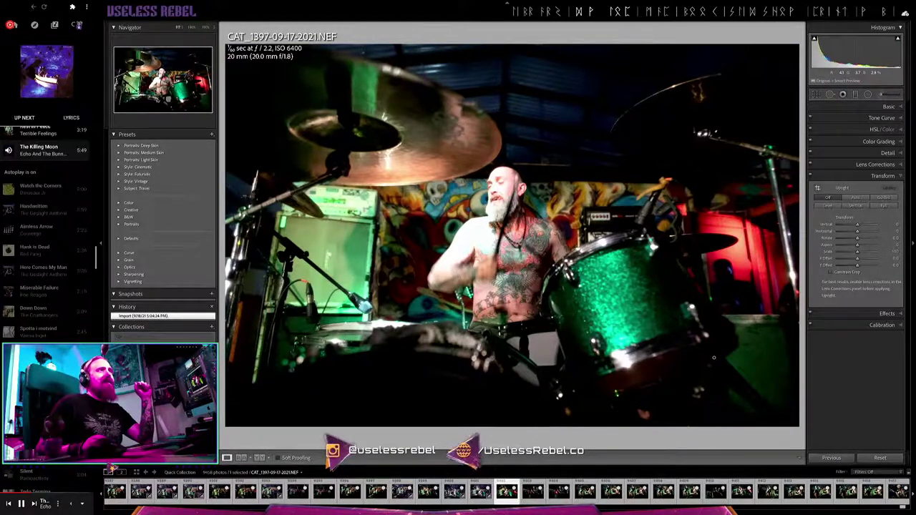
Advance to bassist photo CAT_1402 and paste the copied develop settings onto it
key(Right)
key(Right)
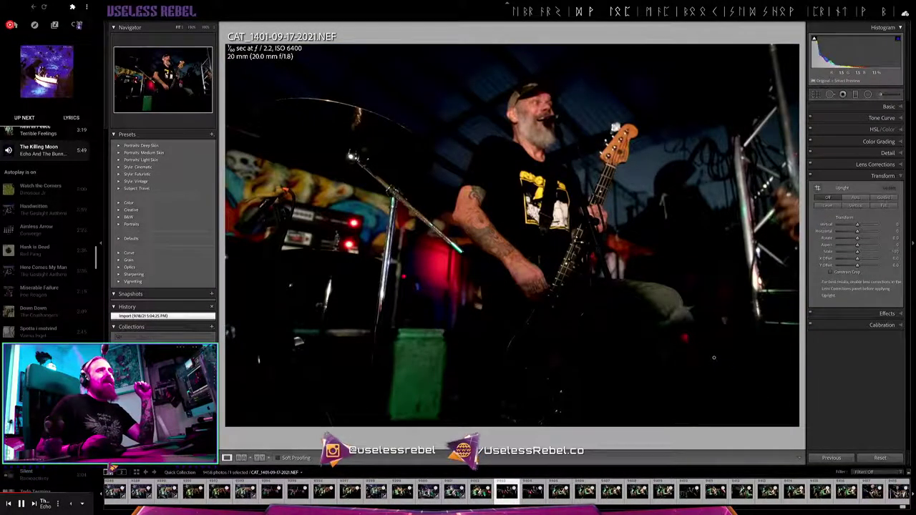
key(Right)
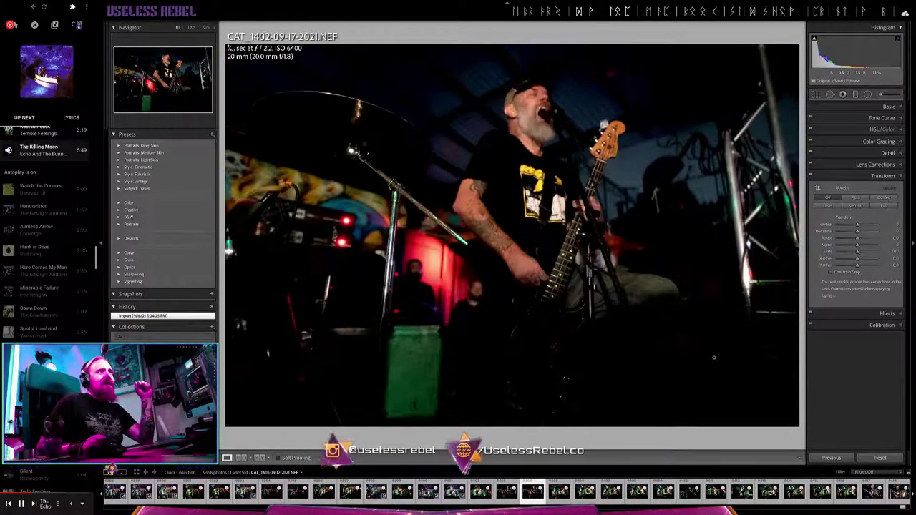
key(ctrl+v)
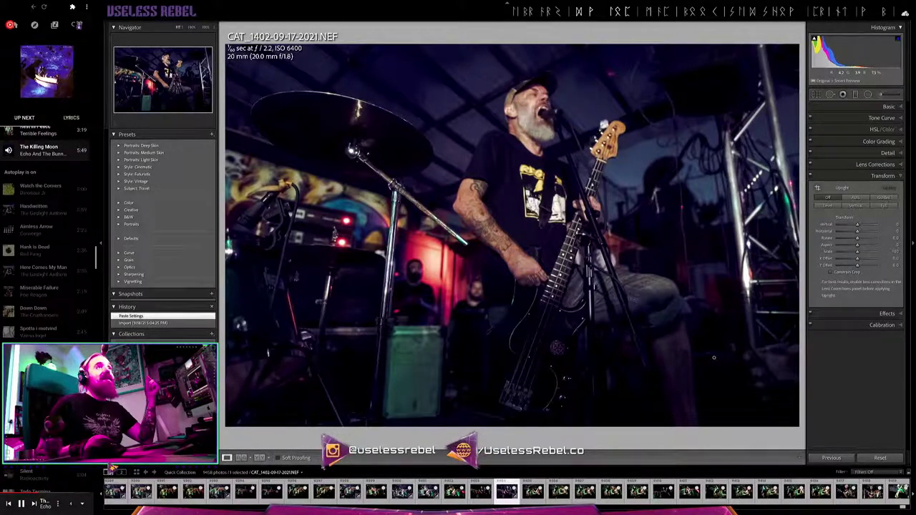
Pull CAT_1402's top-right crop corner inward to frame the bassist more tightly
key(r)
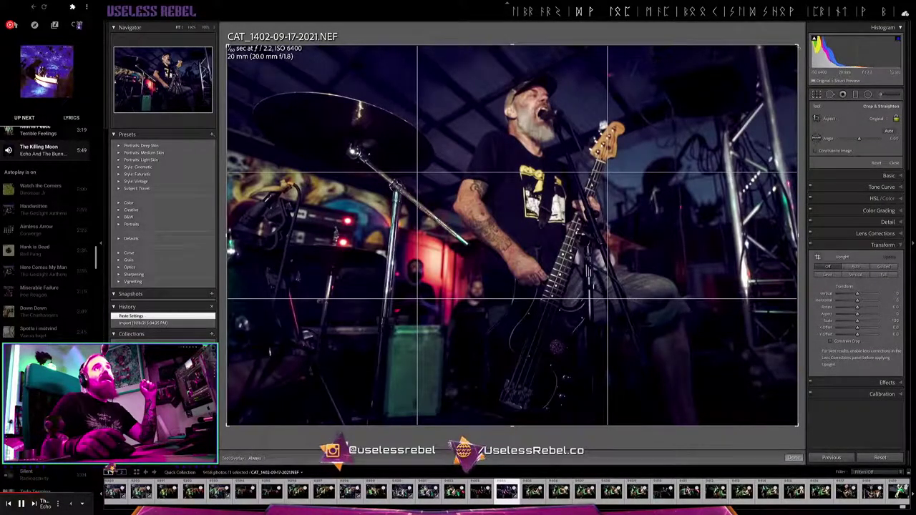
drag(798, 45, 787, 51)
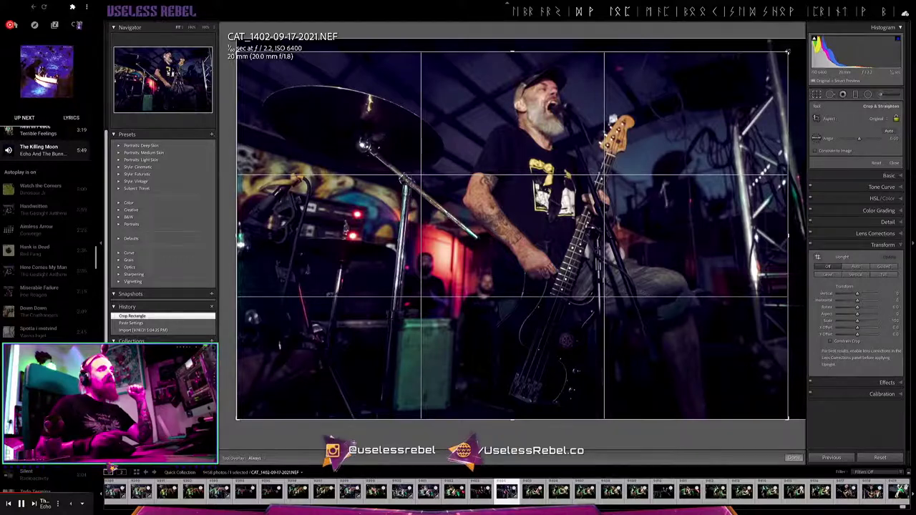
key(Return)
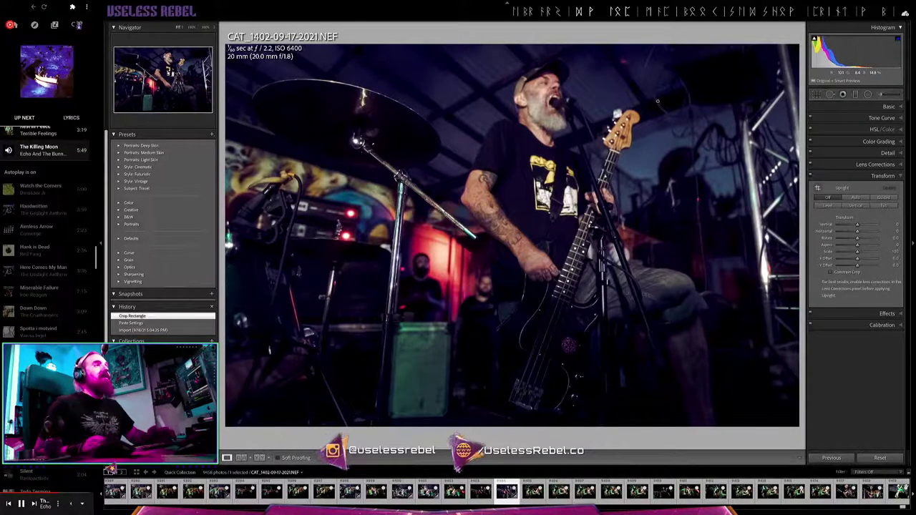
Paste the brightening settings onto CAT_1410 and lower its exposure to +0.25
key(Right)
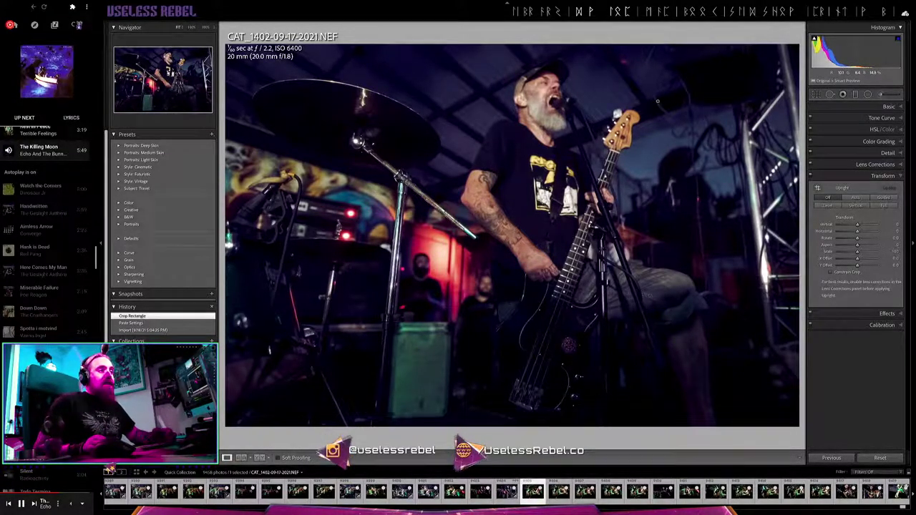
key(Left)
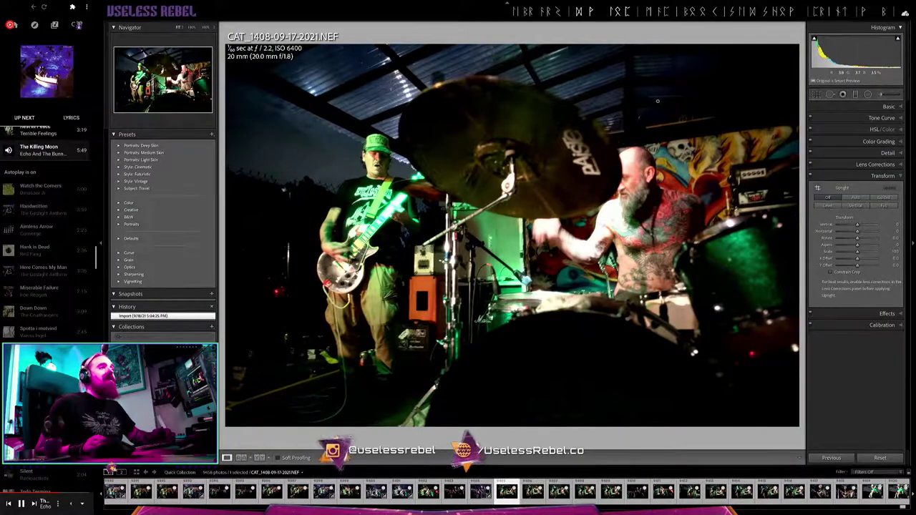
key(Right)
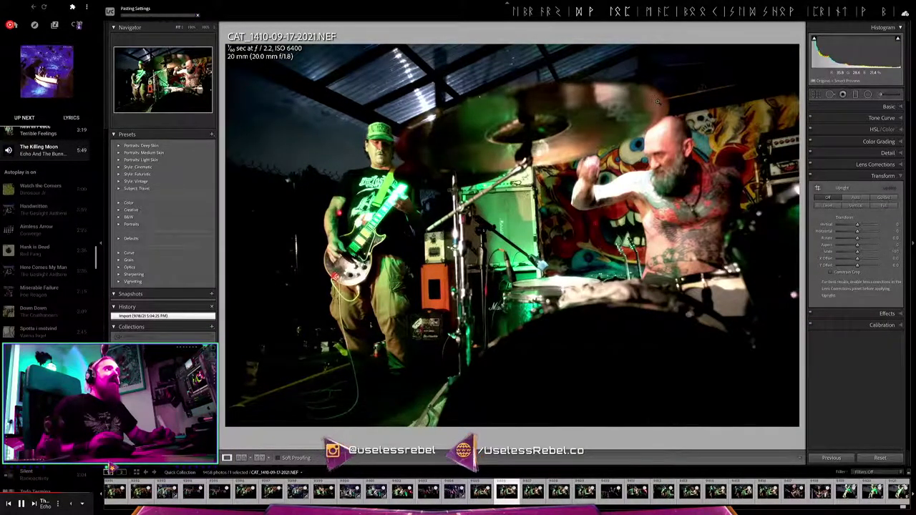
key(ctrl+shift+v)
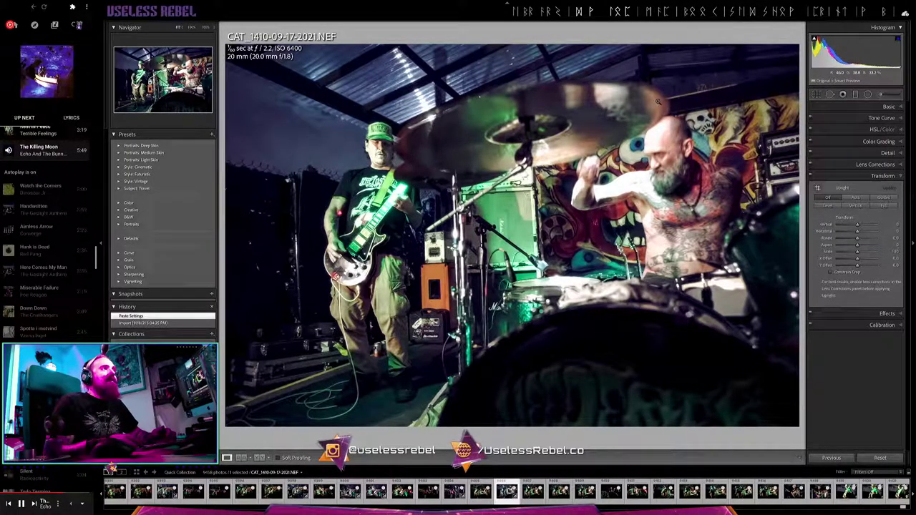
key(minus)
key(minus)
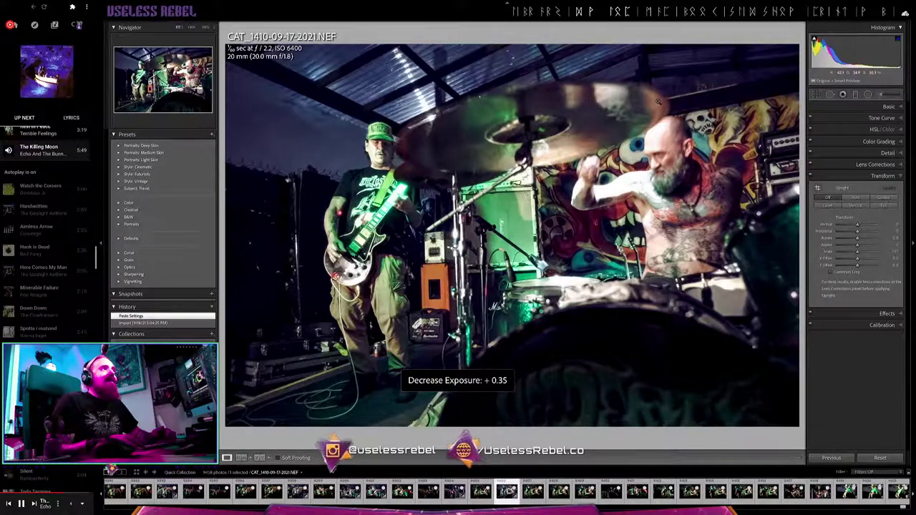
key(minus)
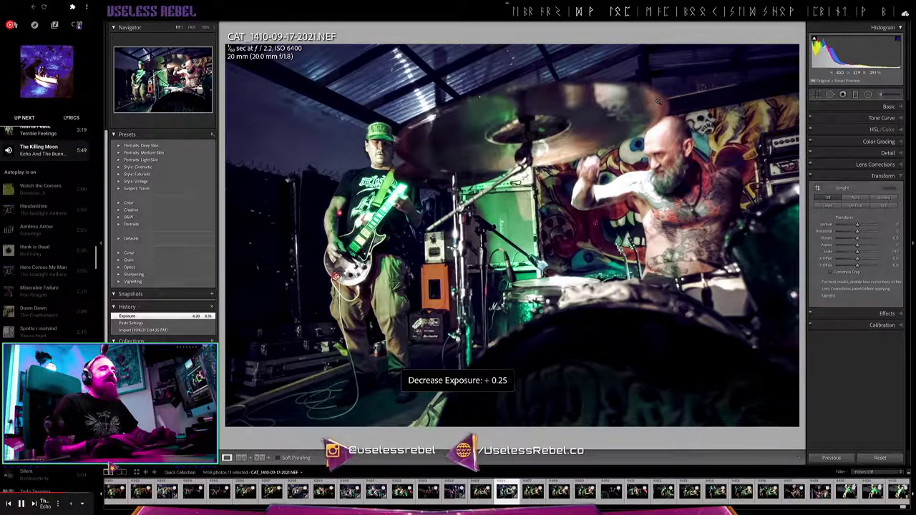
key(minus)
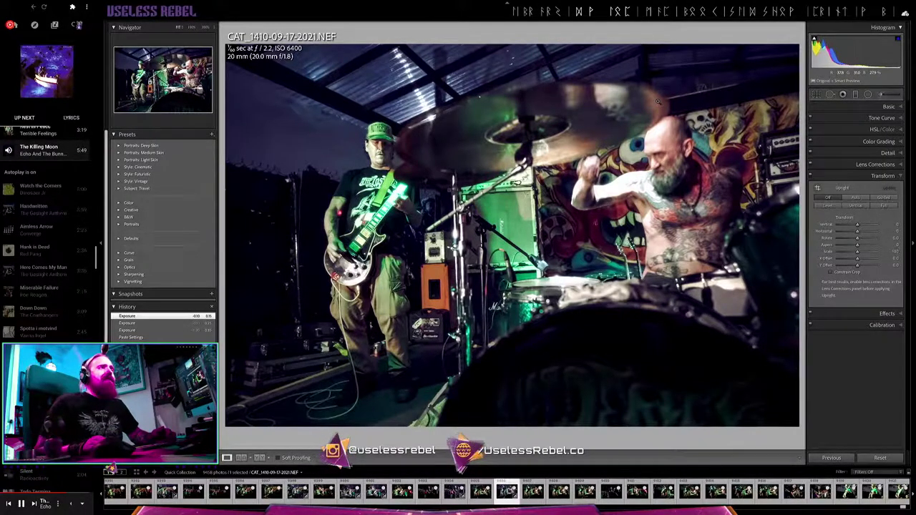
Paste the same develop settings onto CAT_1414
key(Right)
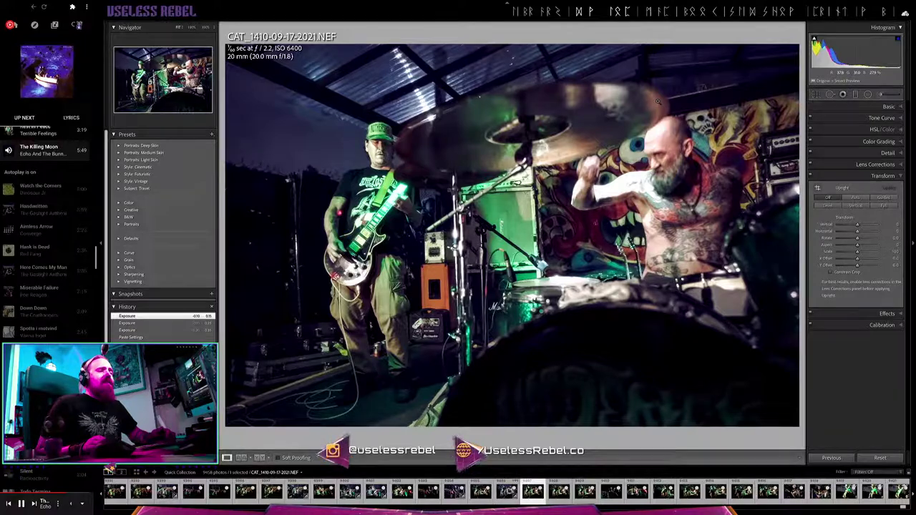
key(Right)
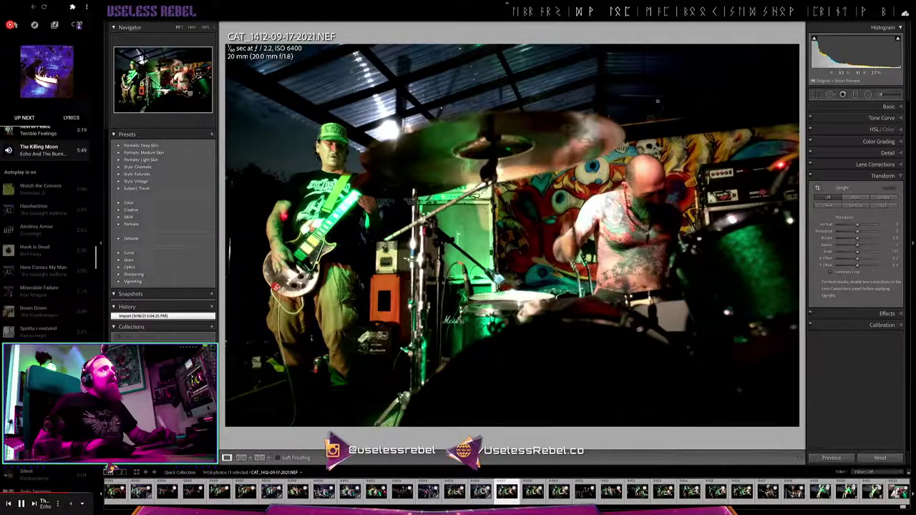
key(Right)
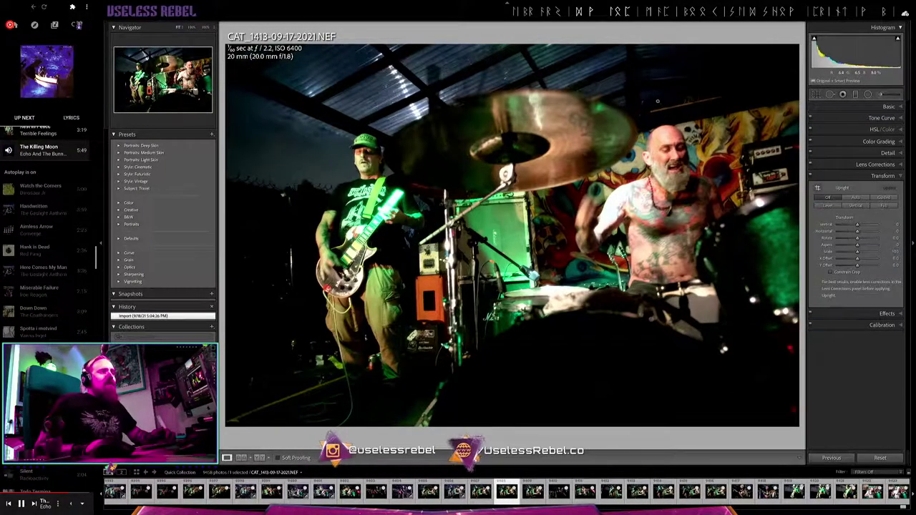
key(Right)
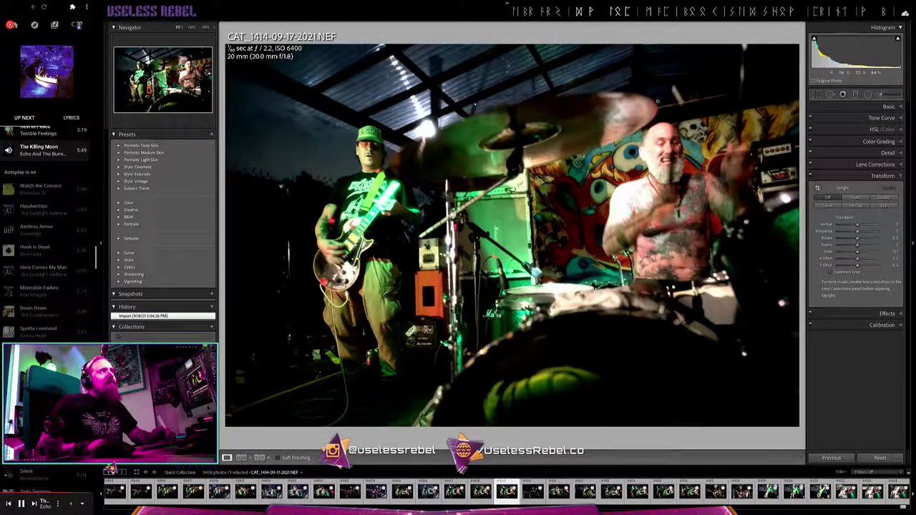
key(ctrl+v)
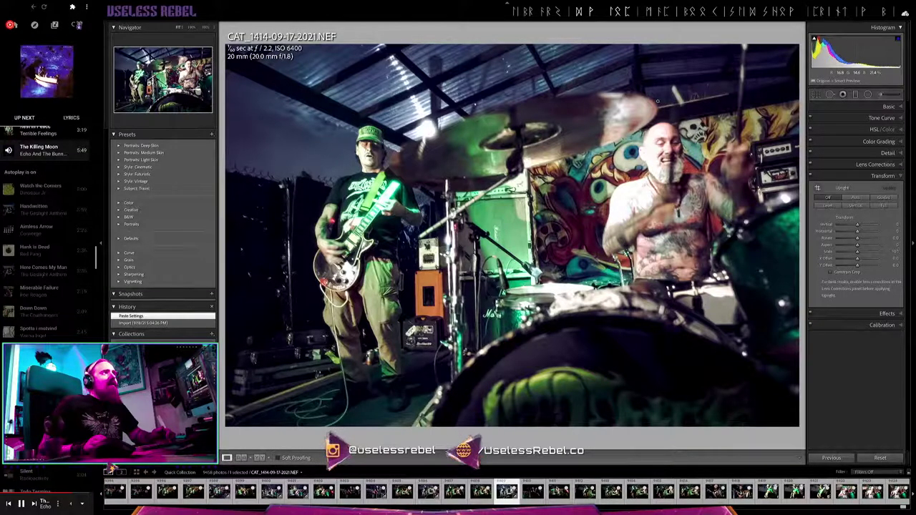
Paste the brightening and colour settings onto CAT_1417, the singing bassist shot
key(Right)
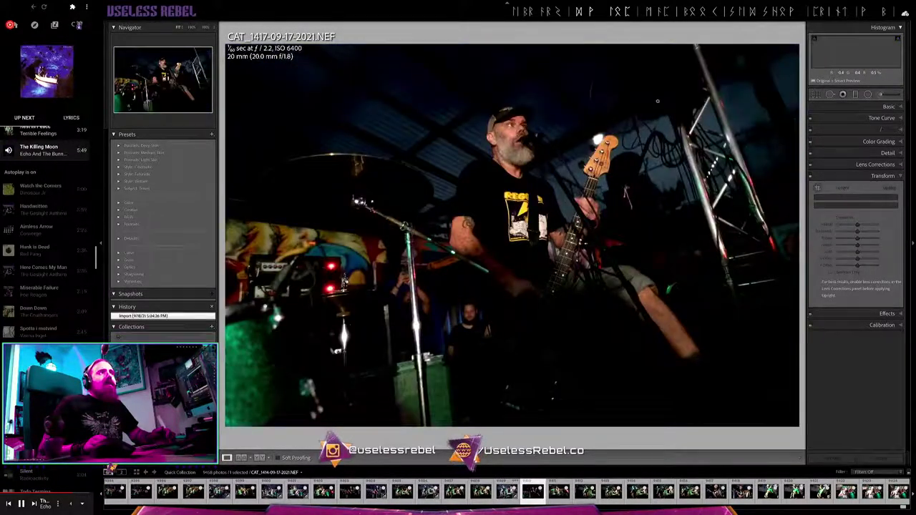
key(Right)
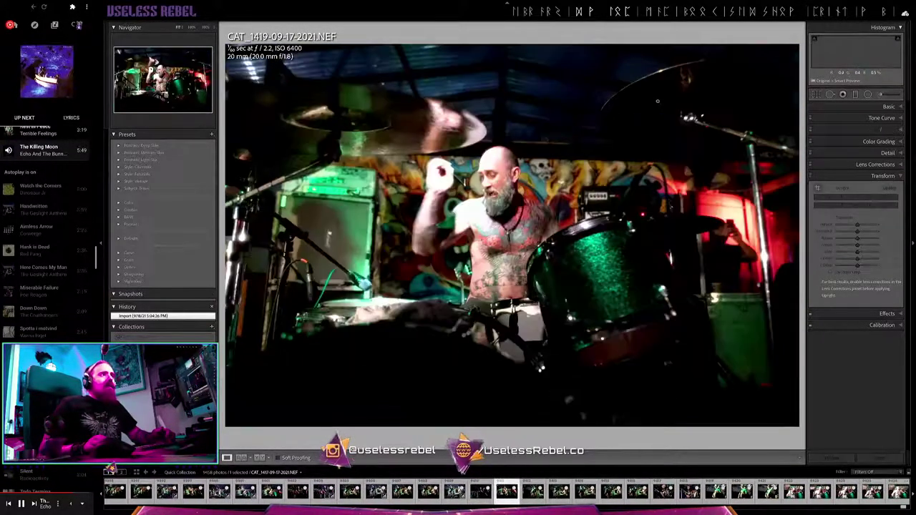
key(Left)
key(ctrl+shift+v)
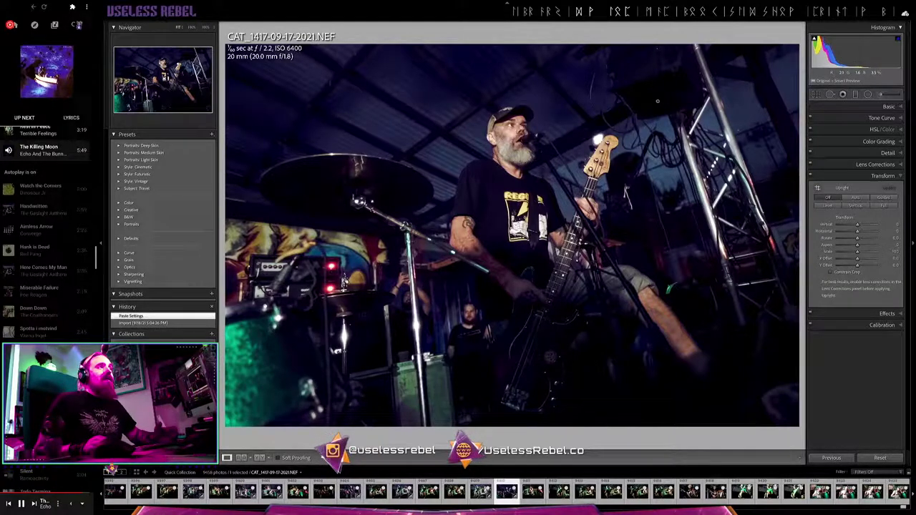
Paste the settings onto drummer photo CAT_1419 and lower its exposure to +0.25
key(Right)
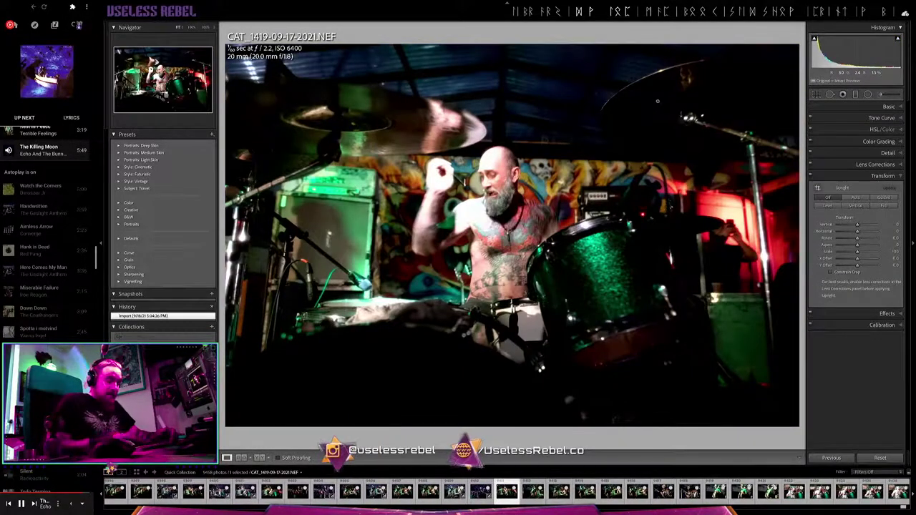
key(ctrl+shift+v)
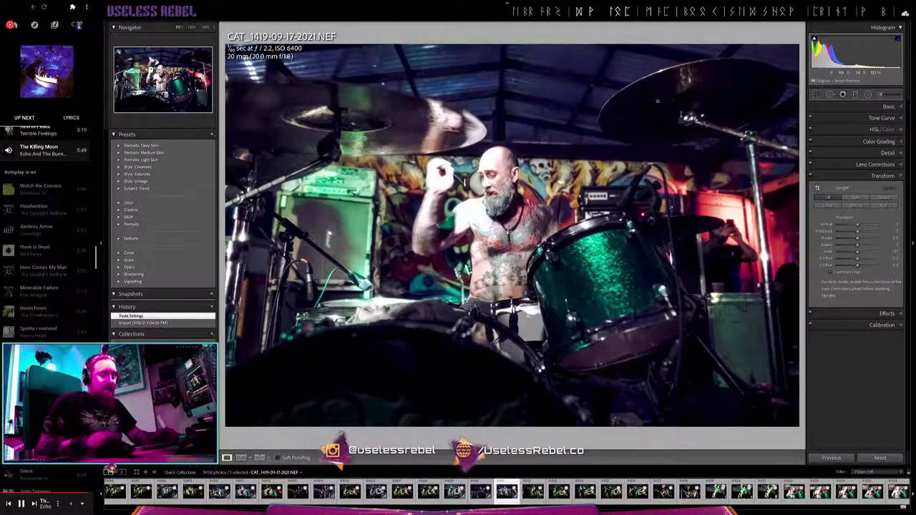
key(minus)
key(minus)
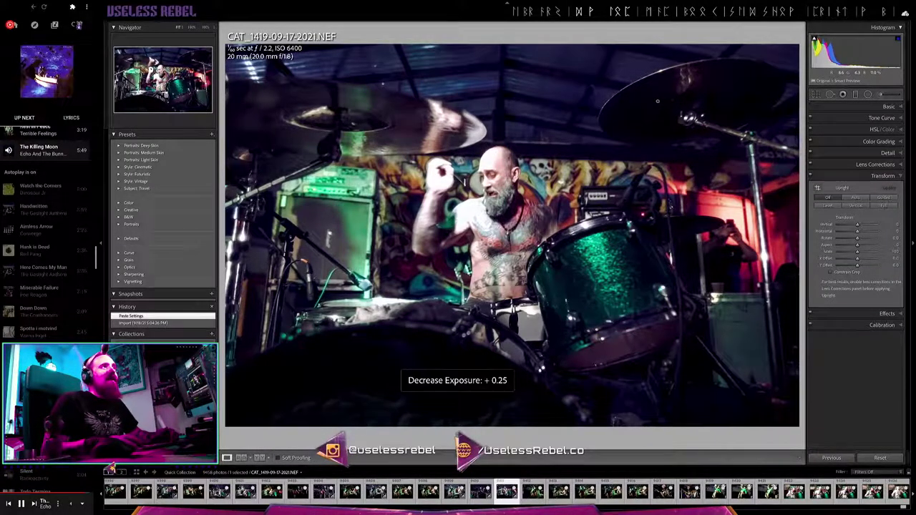
key(Right)
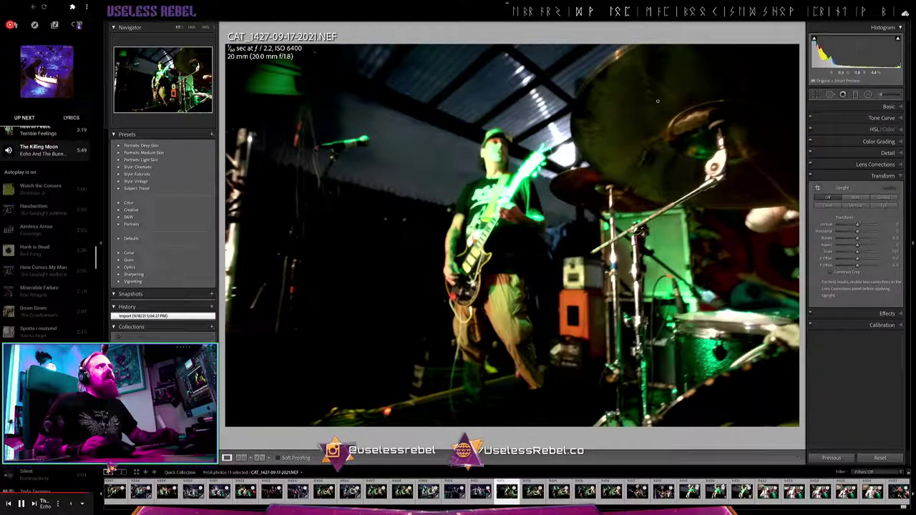
Paste the brightening develop settings onto guitarist stage shot CAT_1427
key(ctrl+shift+v)
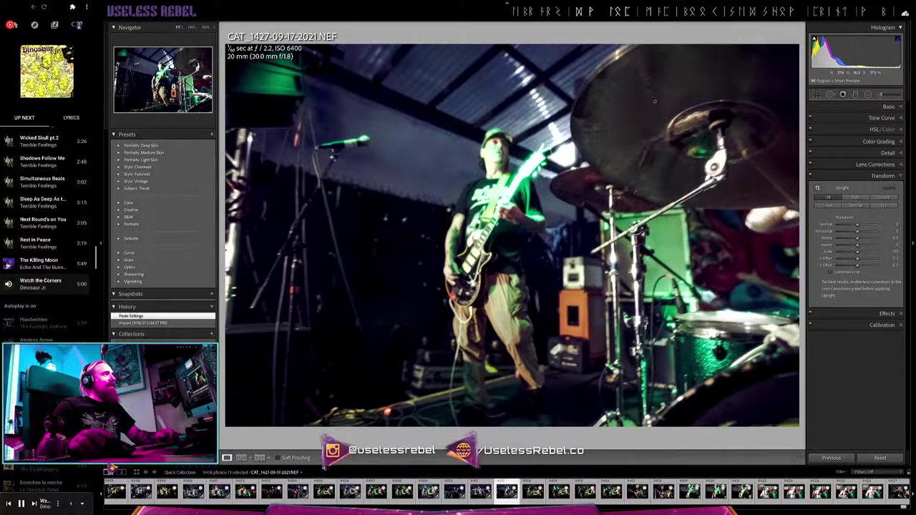
scroll(41, 300, down, 2)
scroll(41, 301, down, 1)
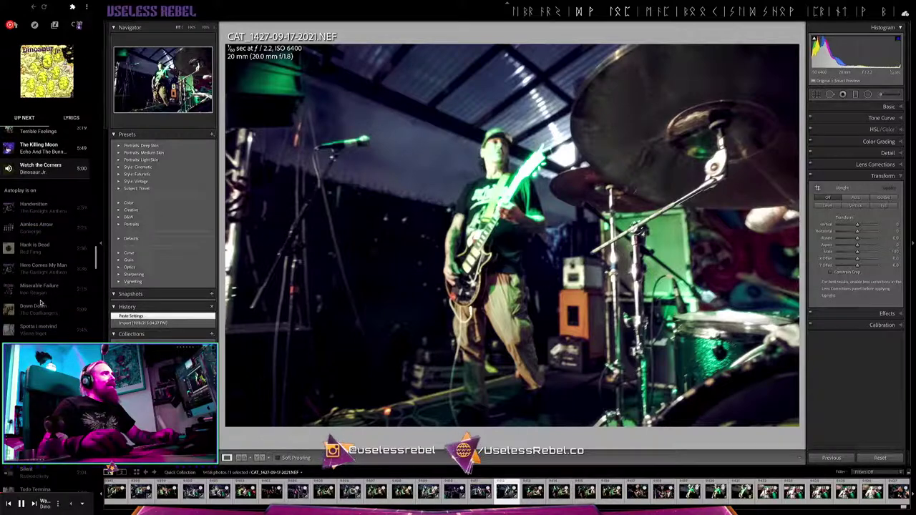
scroll(41, 301, down, 1)
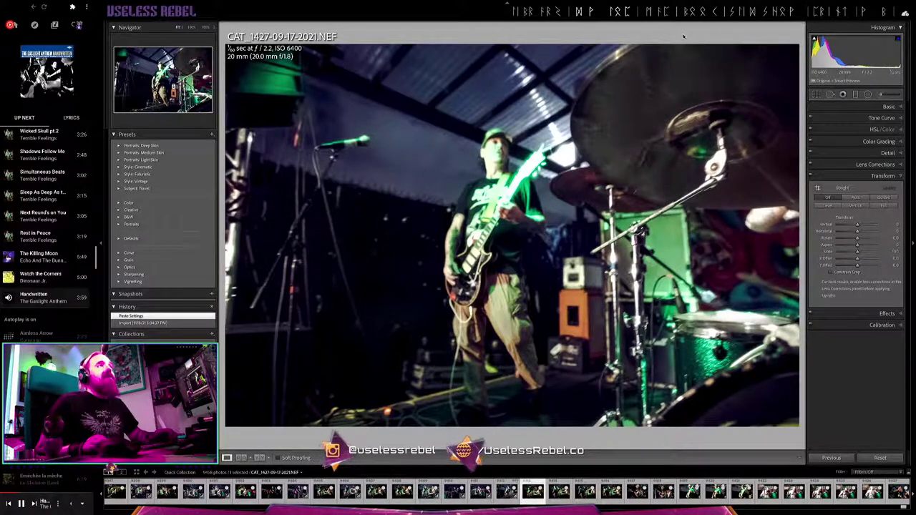
Try the pasted settings on CAT_1438, then undo them
key(Right)
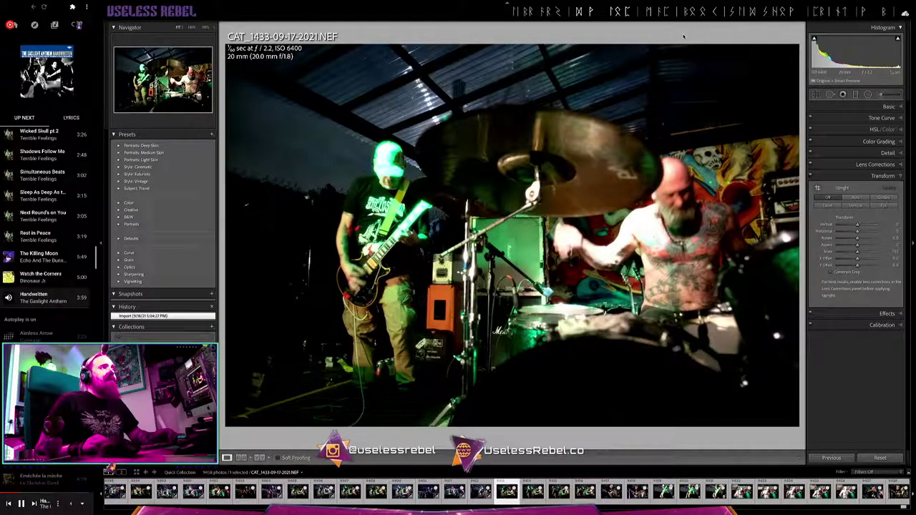
key(Right)
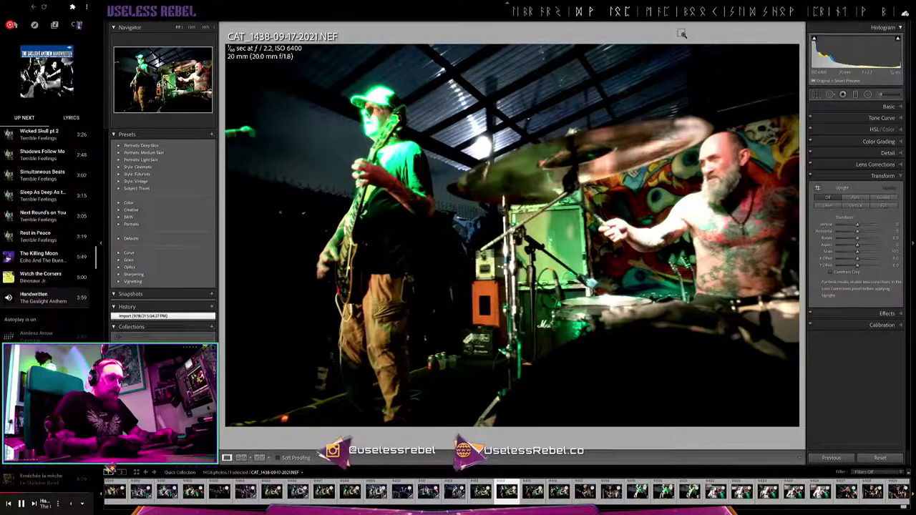
key(ctrl+shift+v)
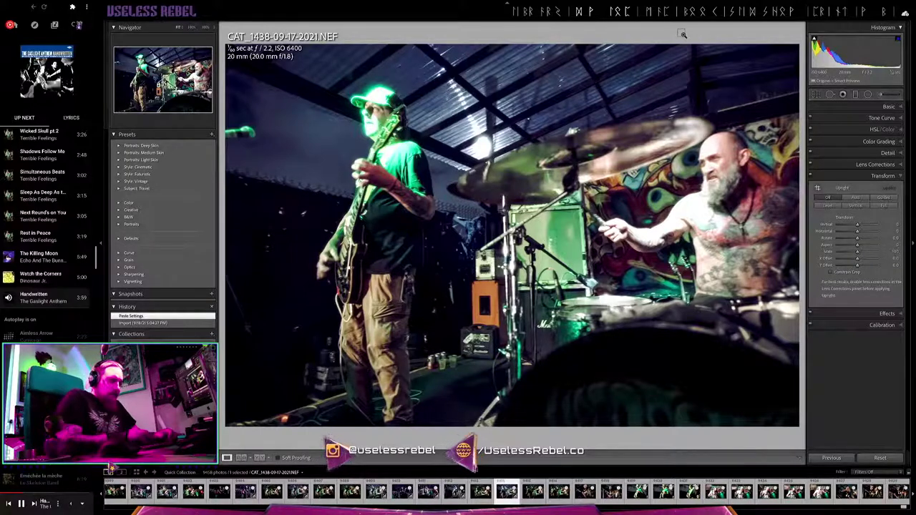
key(ctrl+z)
Paste the copied brightening edits onto CAT_1440
key(Left)
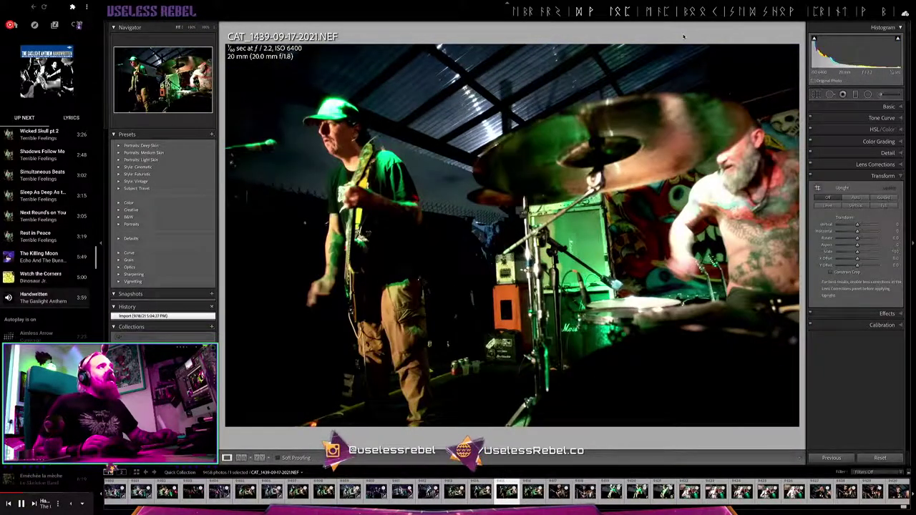
key(Left)
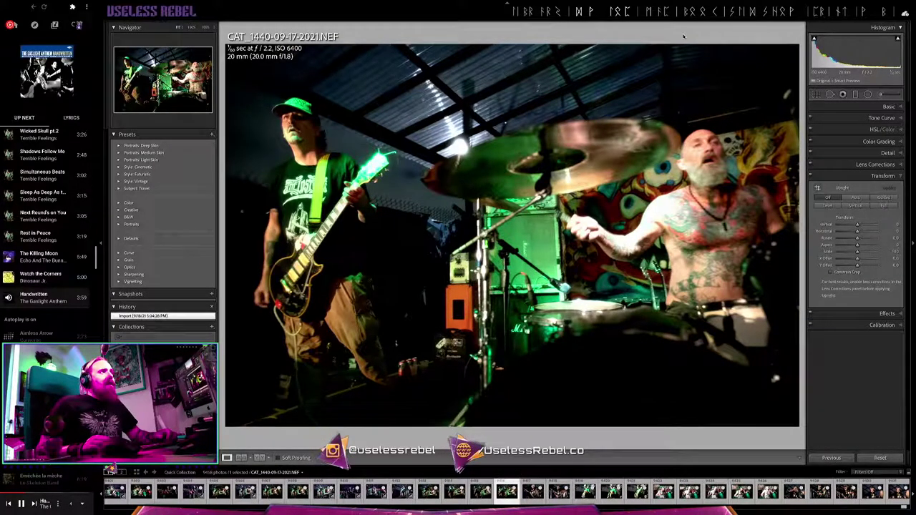
key(ctrl+shift+v)
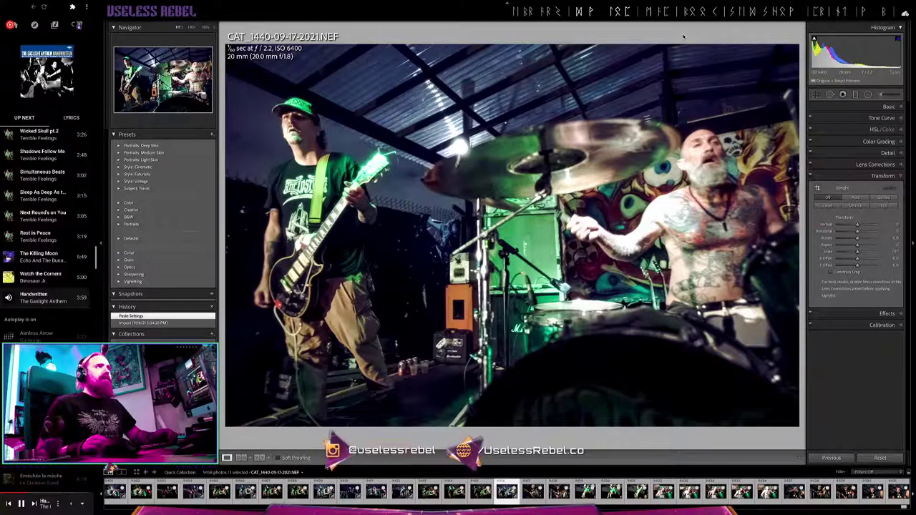
key(Right)
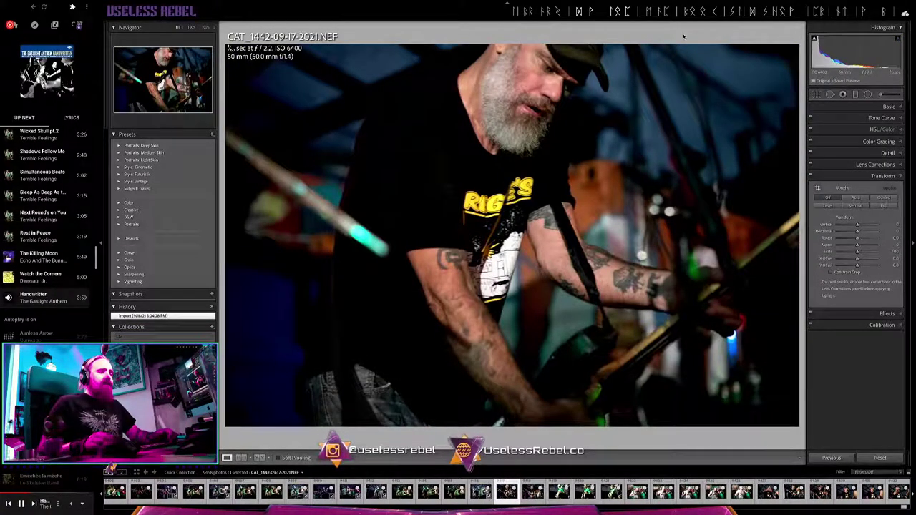
Paste the colour and tone edits onto CAT_1442, then move to CAT_1444
key(ctrl+shift+v)
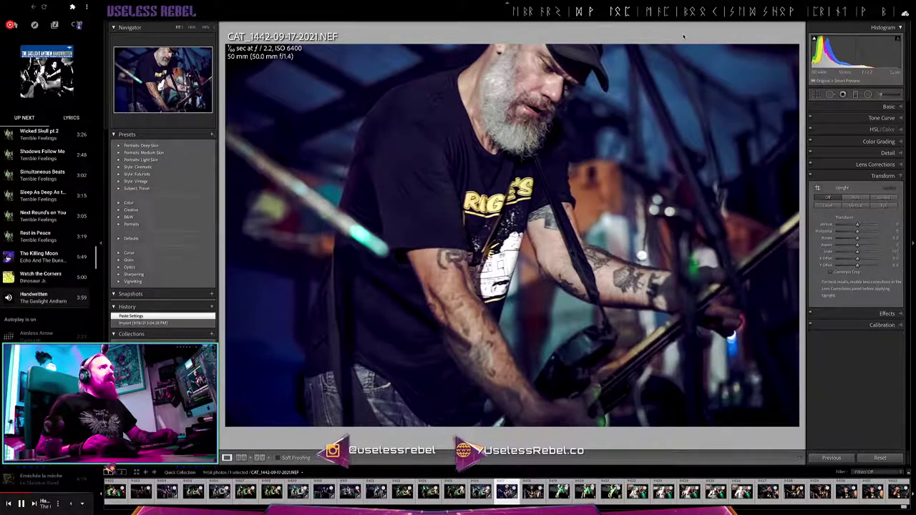
key(Right)
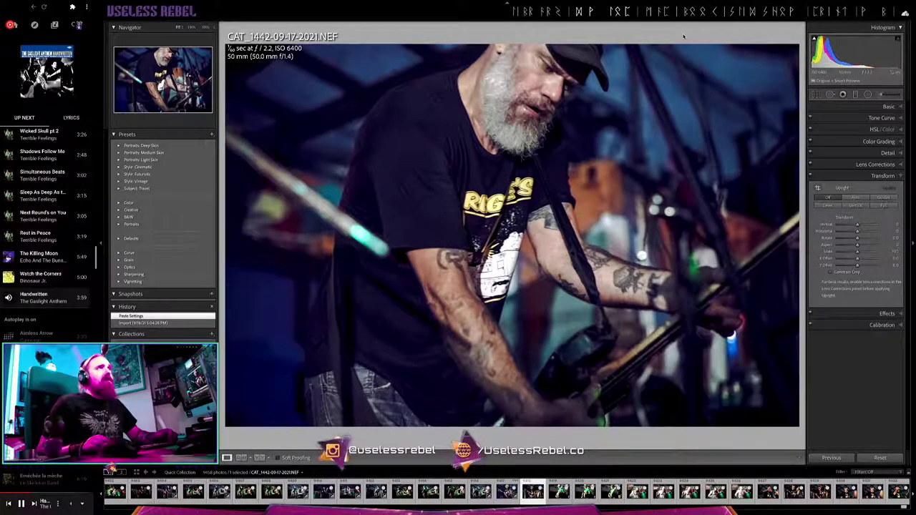
key(Right)
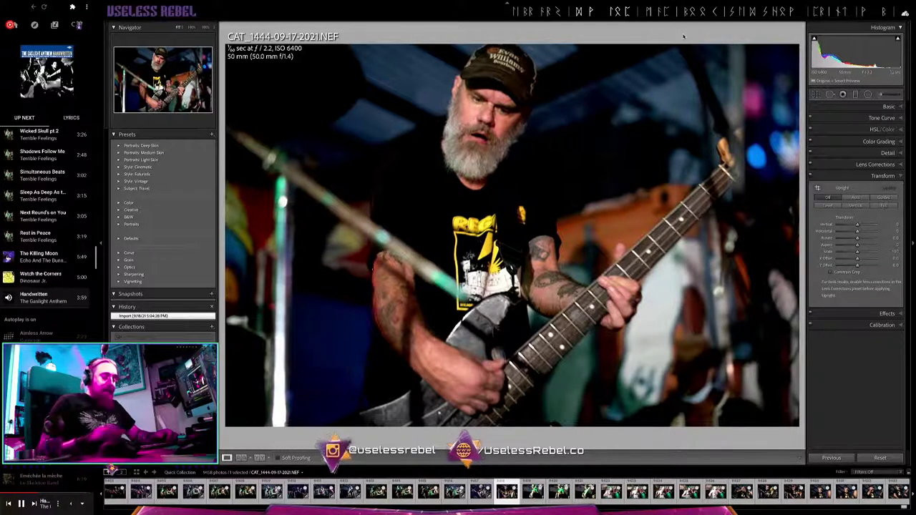
Paste the develop settings onto CAT_1444, then advance to CAT_1447
key(ctrl+shift+v)
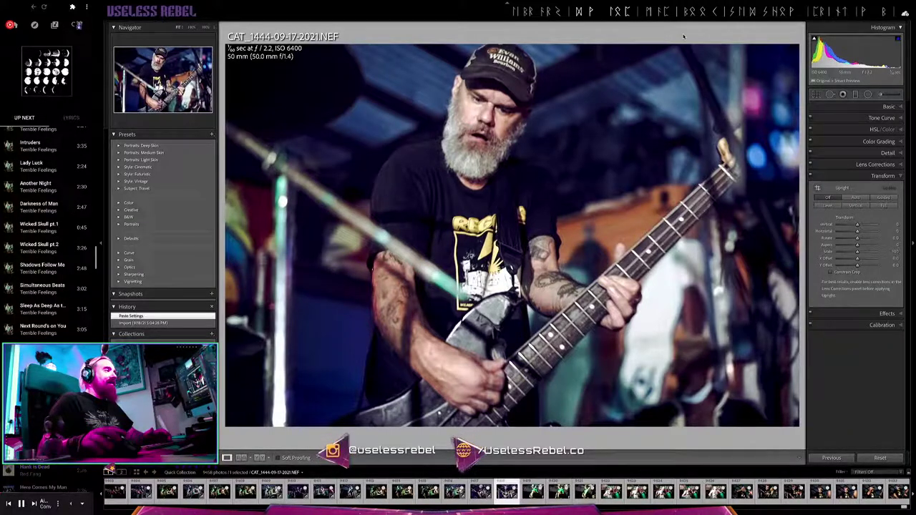
scroll(61, 266, down, 4)
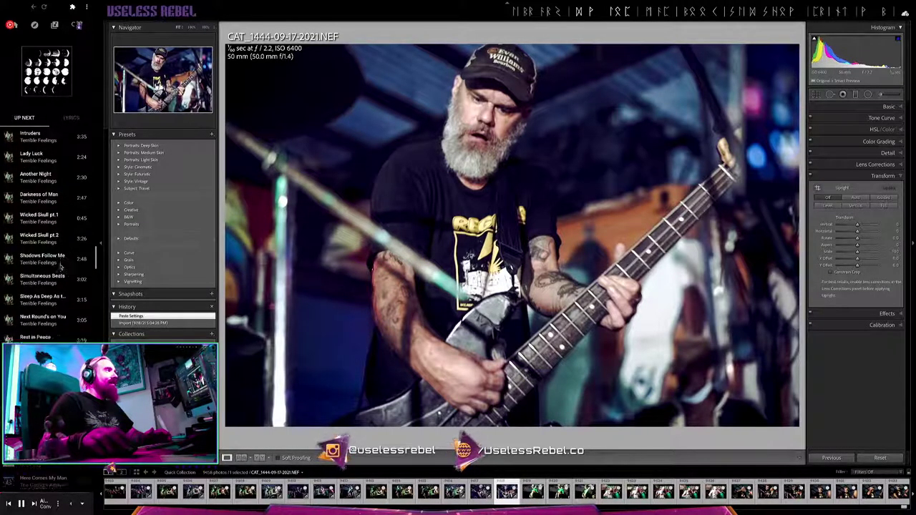
scroll(61, 266, down, 3)
scroll(61, 266, down, 3)
scroll(61, 266, down, 2)
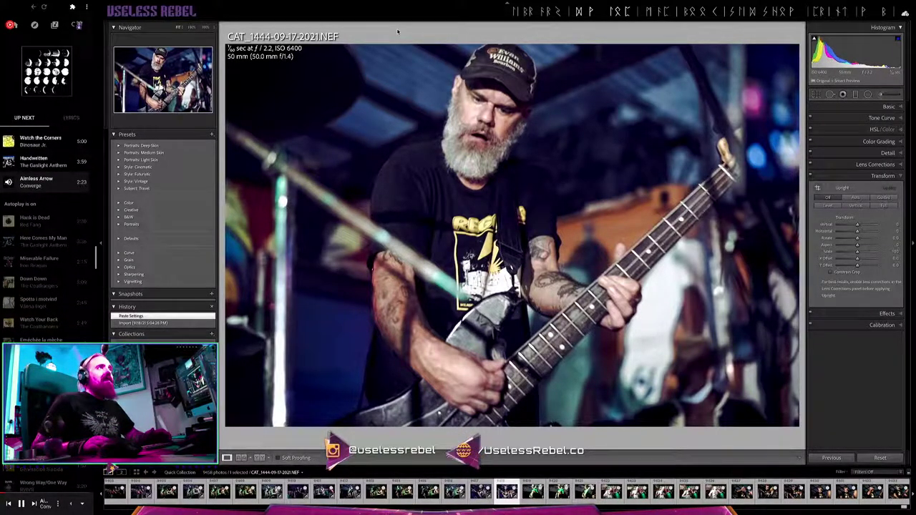
key(Right)
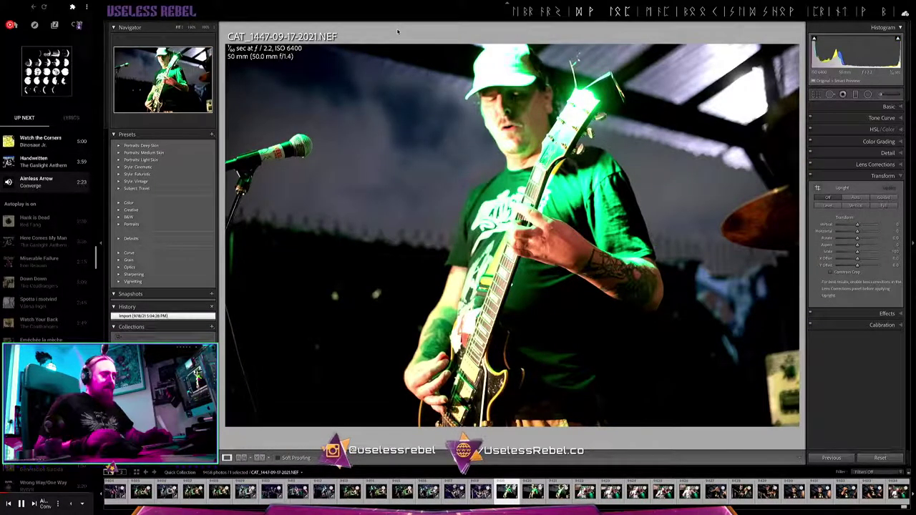
Paste the edits onto CAT_1447 and lower its exposure three steps
key(ctrl+shift+v)
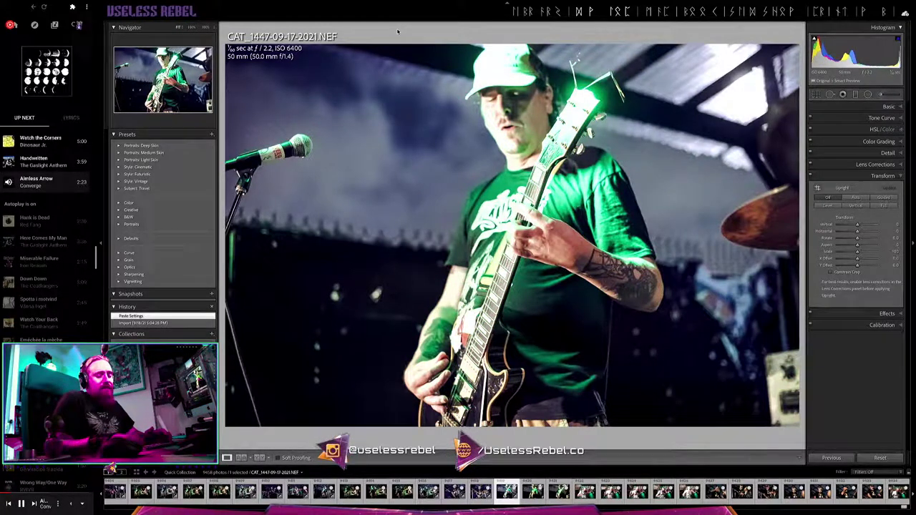
key(minus)
key(minus)
key(minus)
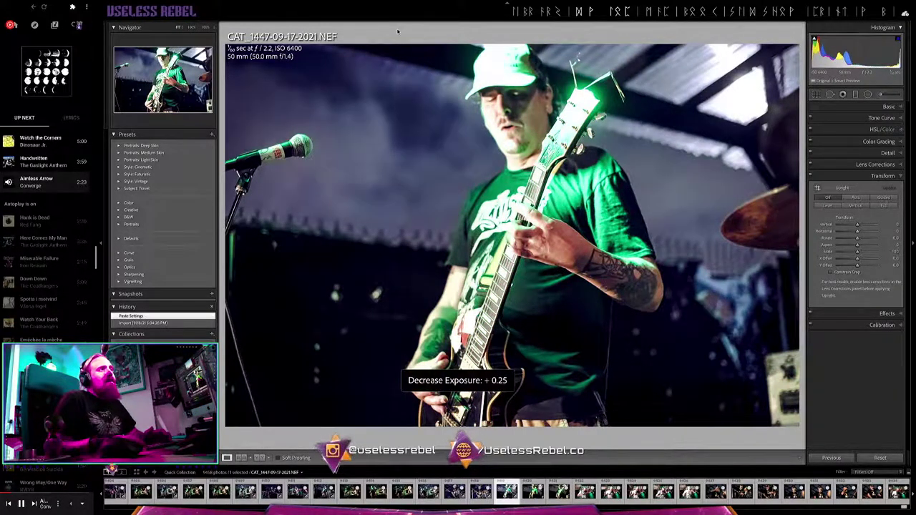
key(minus)
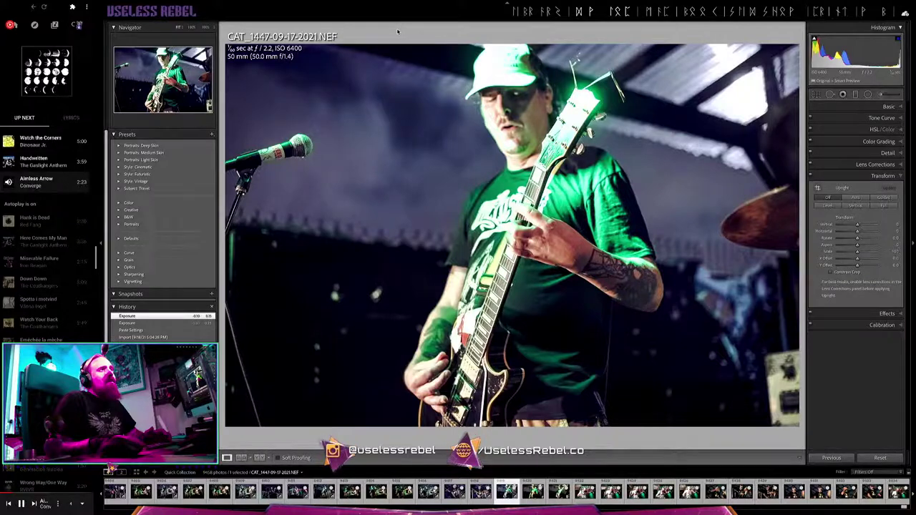
key(minus)
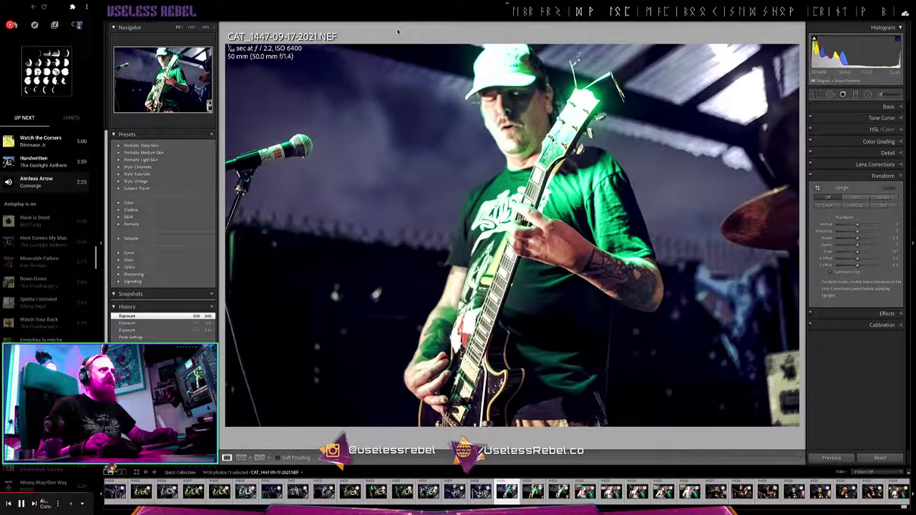
key(Right)
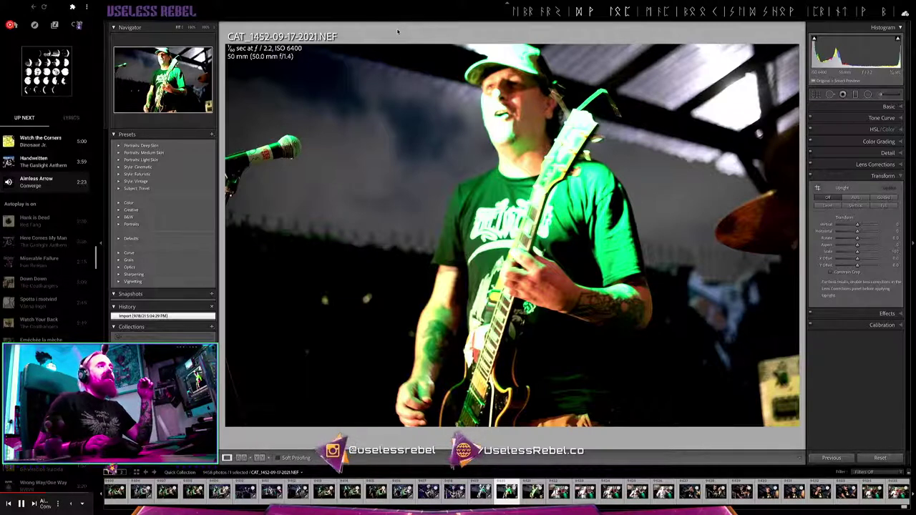
Paste the edits onto CAT_1459 and pull its exposure down one step
key(Right)
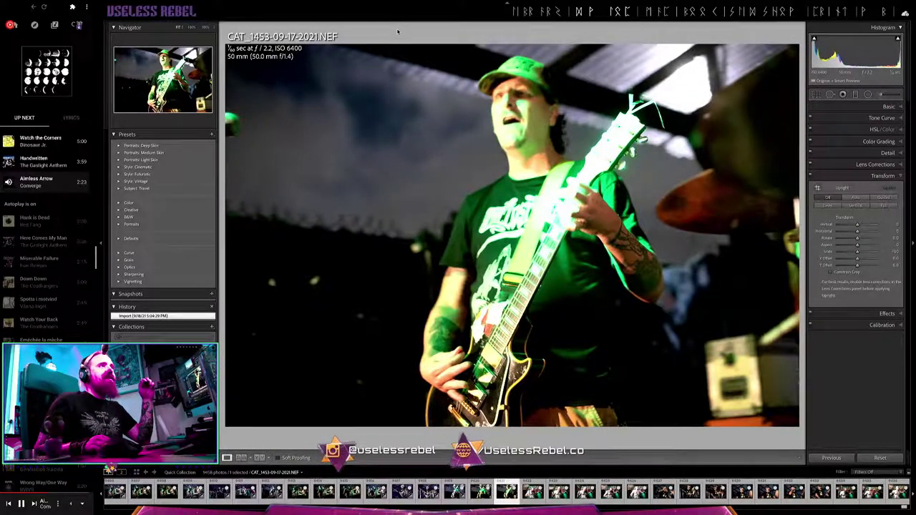
key(Right)
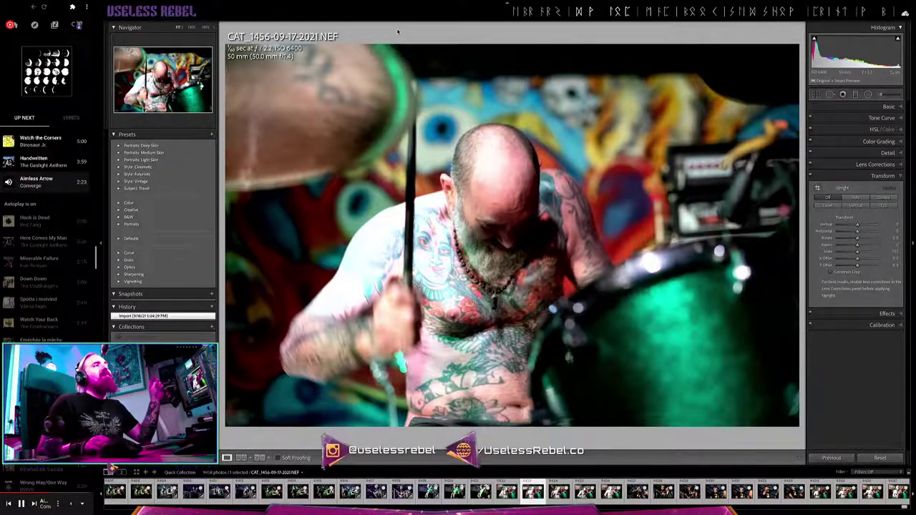
key(Right)
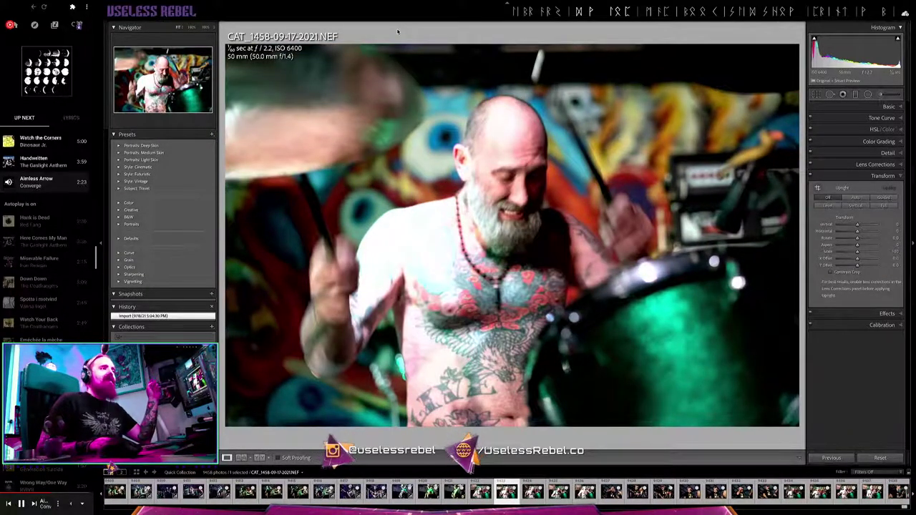
key(Right)
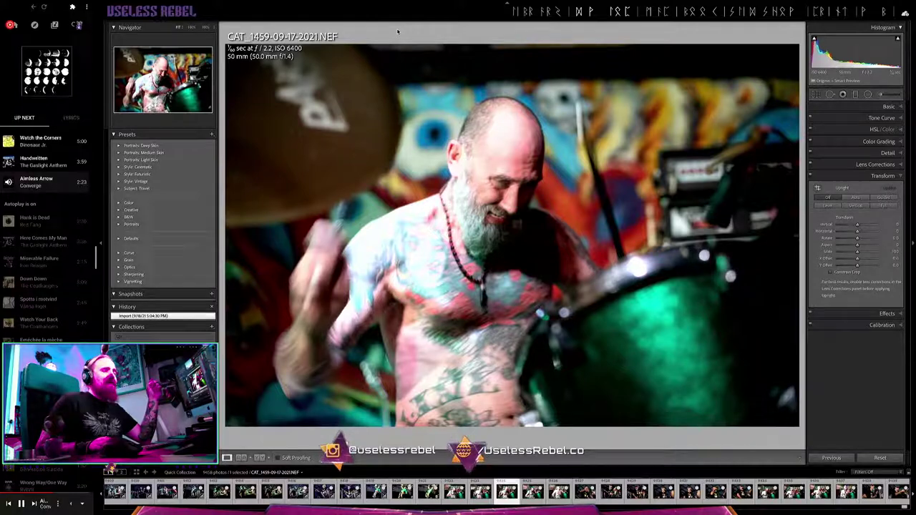
key(ctrl+shift+v)
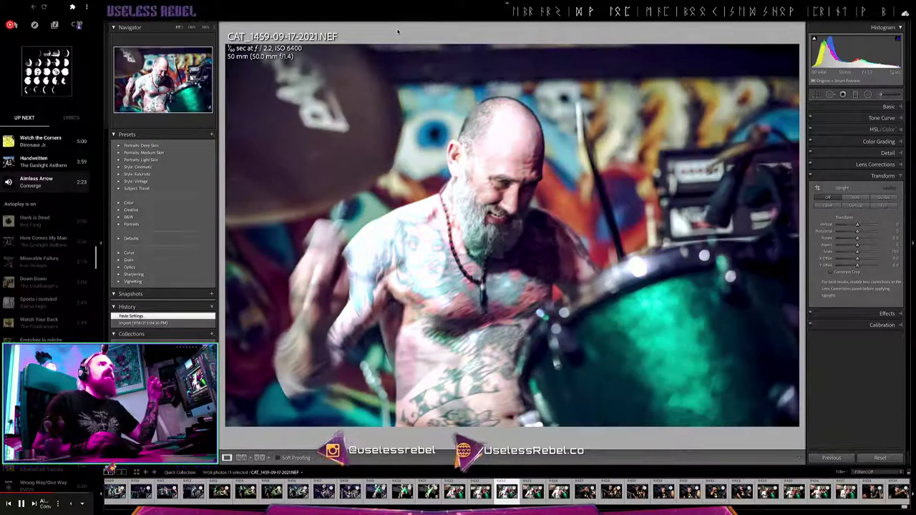
key(minus)
key(minus)
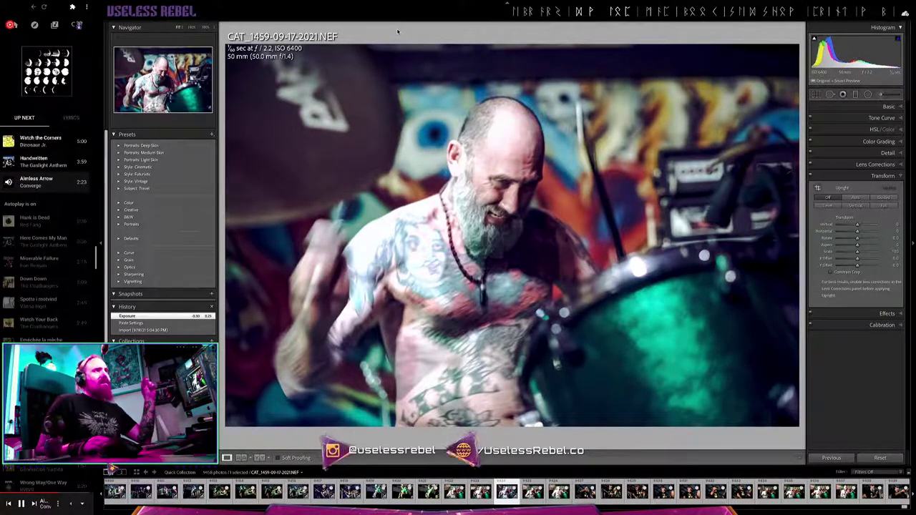
key(Right)
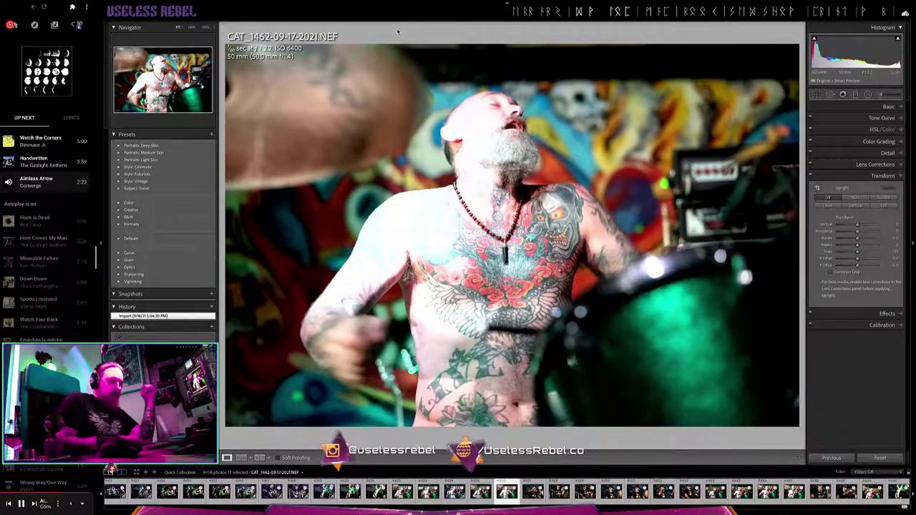
Paste the edits onto CAT_1462 and lower its exposure four steps
key(ctrl+shift+v)
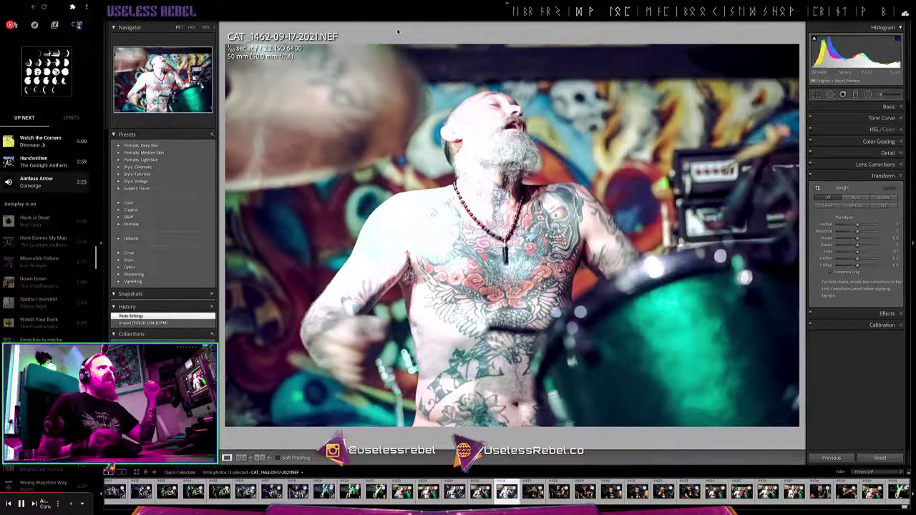
key(minus)
key(minus)
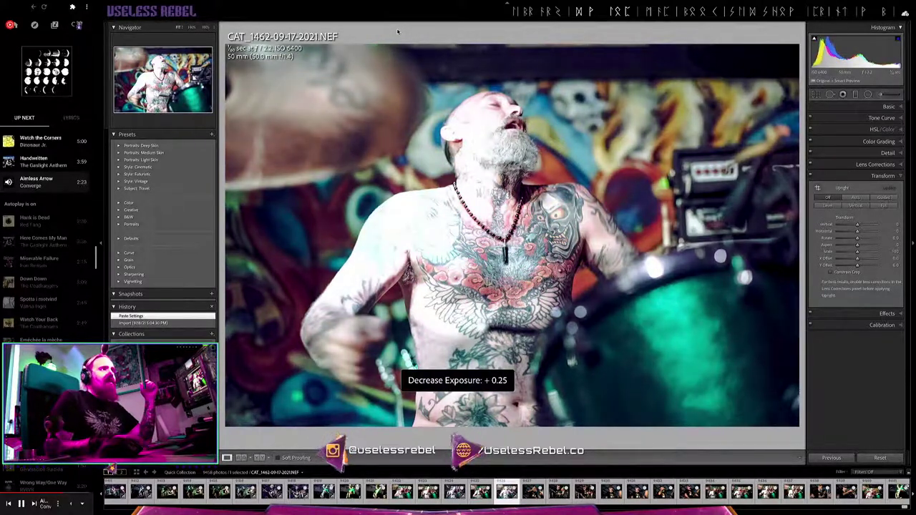
key(minus)
key(minus)
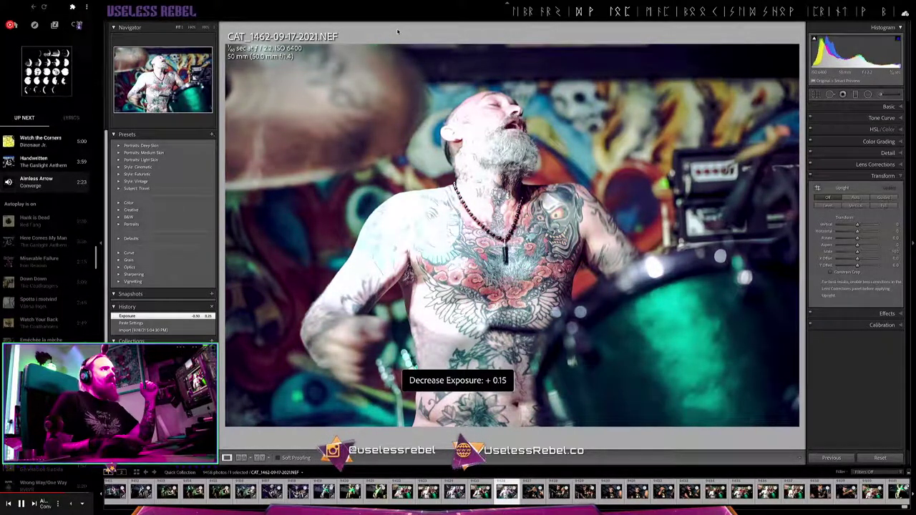
key(minus)
key(minus)
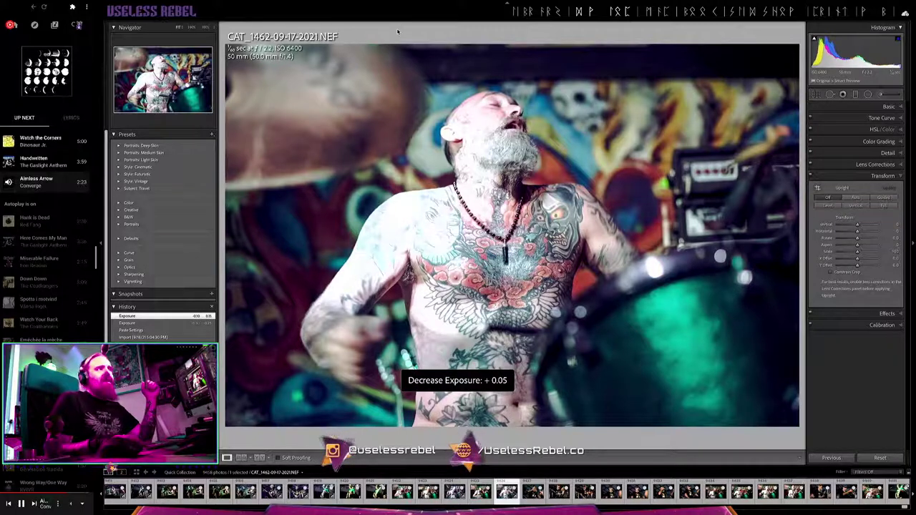
key(minus)
key(minus)
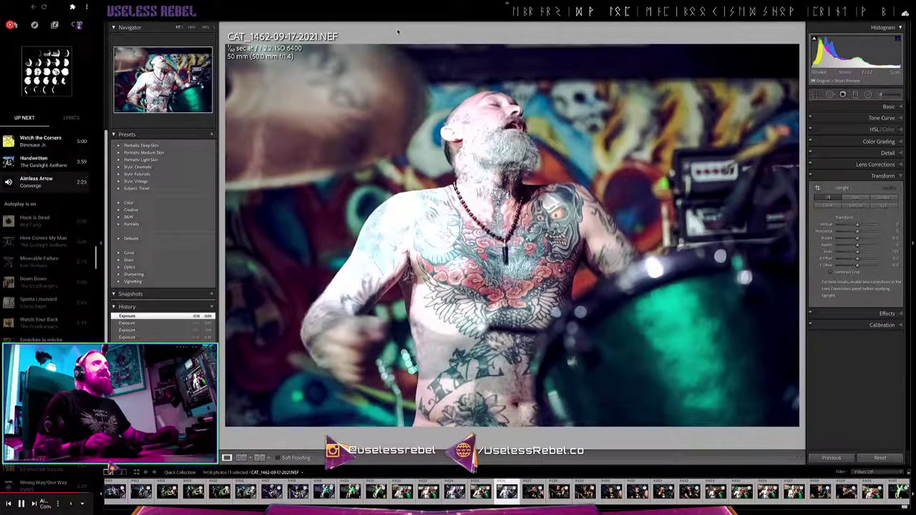
Try the pasted settings on CAT_1466, undo them, and move ahead
key(Right)
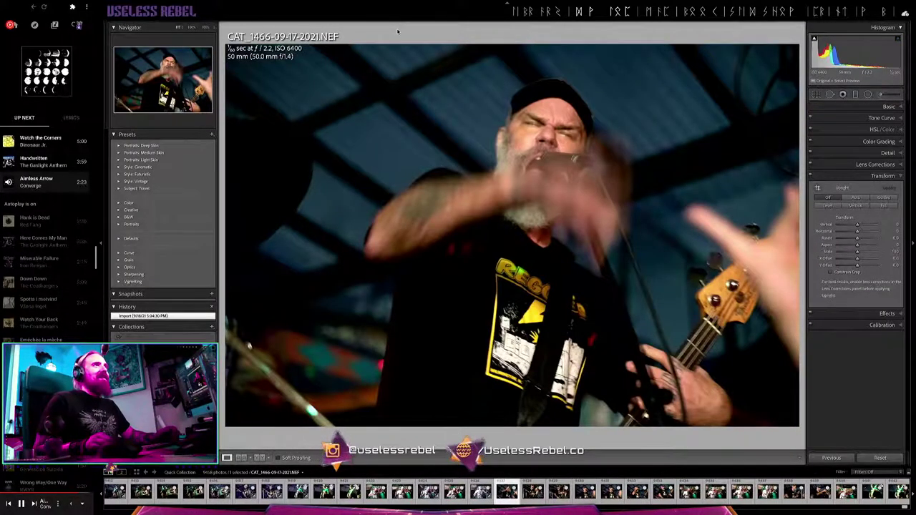
key(ctrl+shift+v)
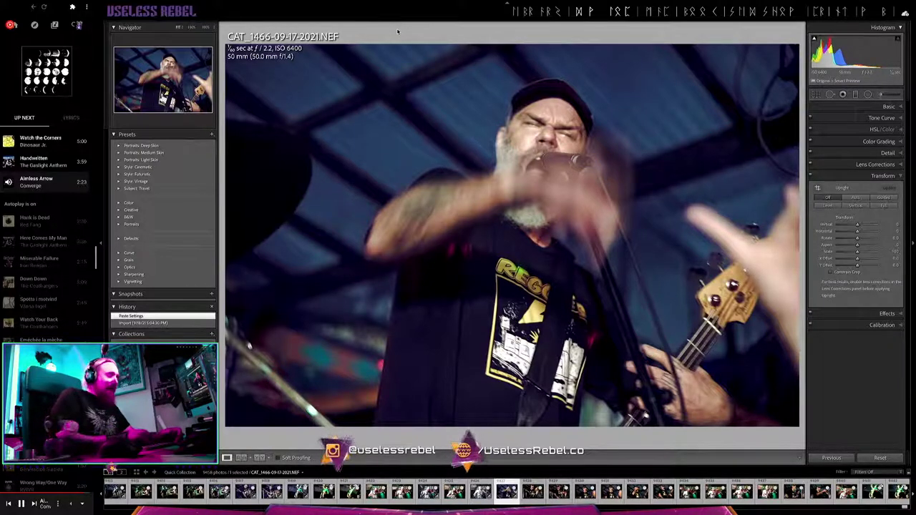
key(ctrl+z)
key(Right)
key(Right)
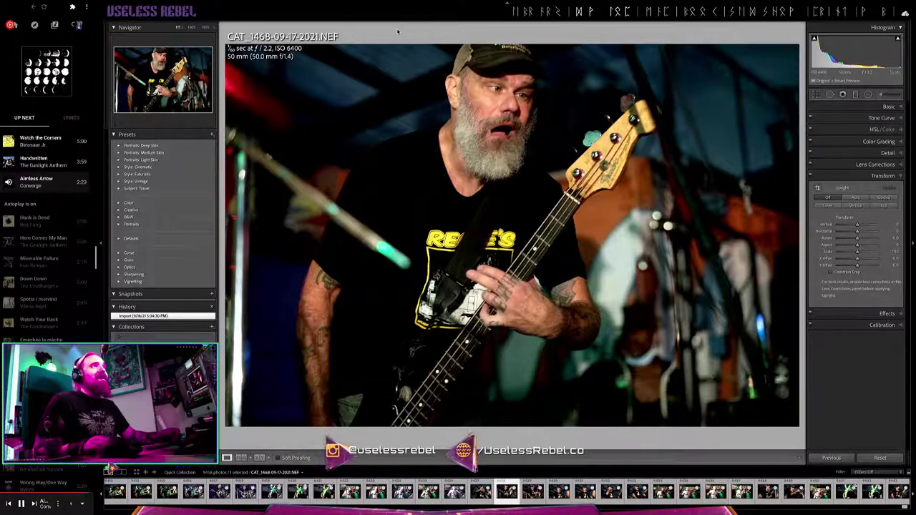
Paste the copied develop settings onto CAT_1485 and lower its exposure to +0.35
key(Right)
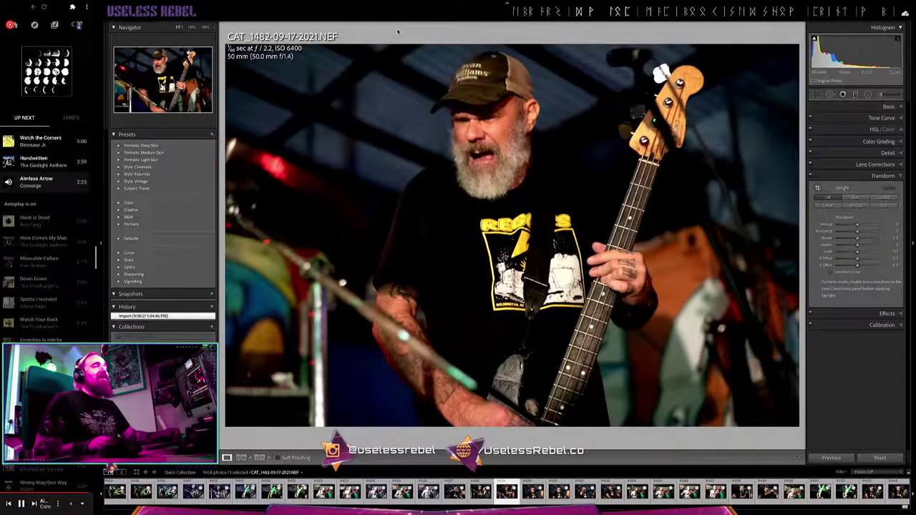
key(Right)
key(Right)
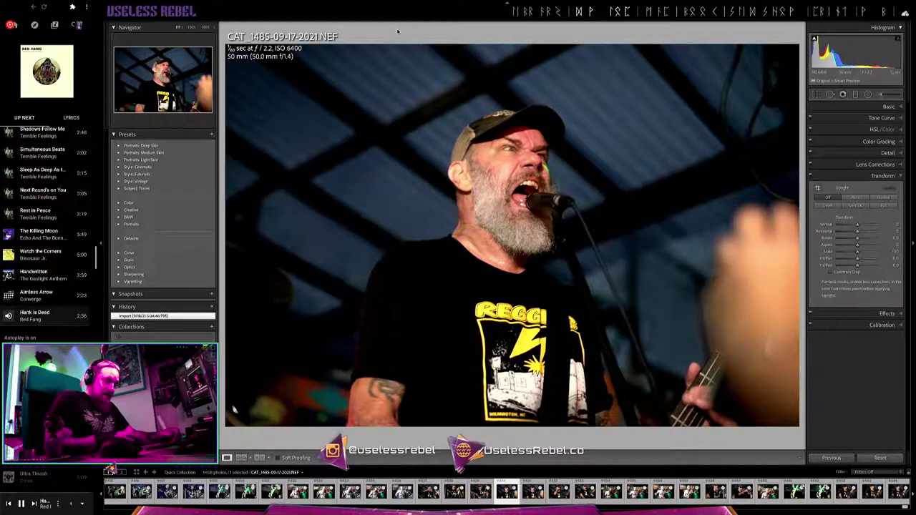
key(ctrl+shift+v)
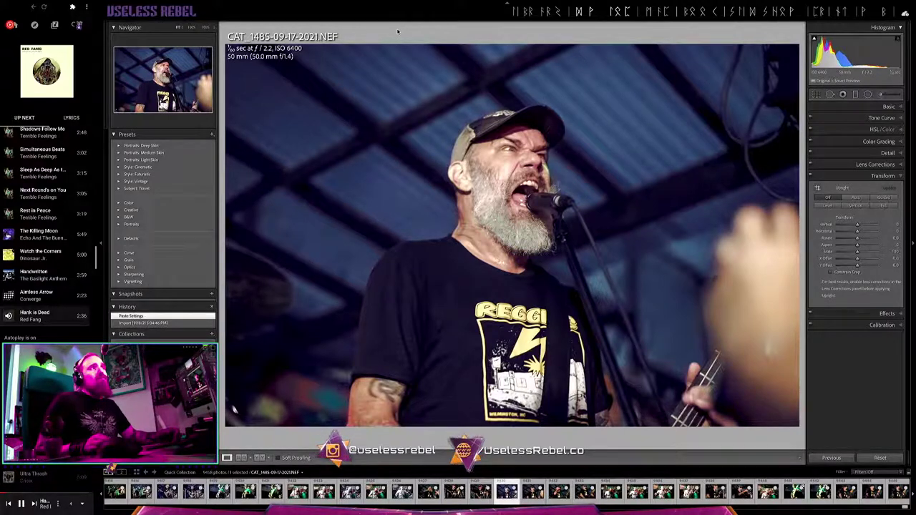
key(minus)
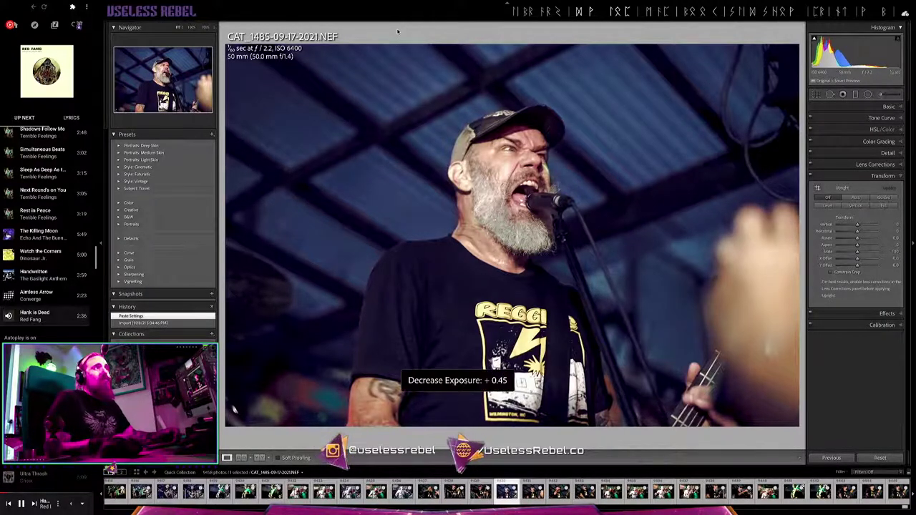
key(minus)
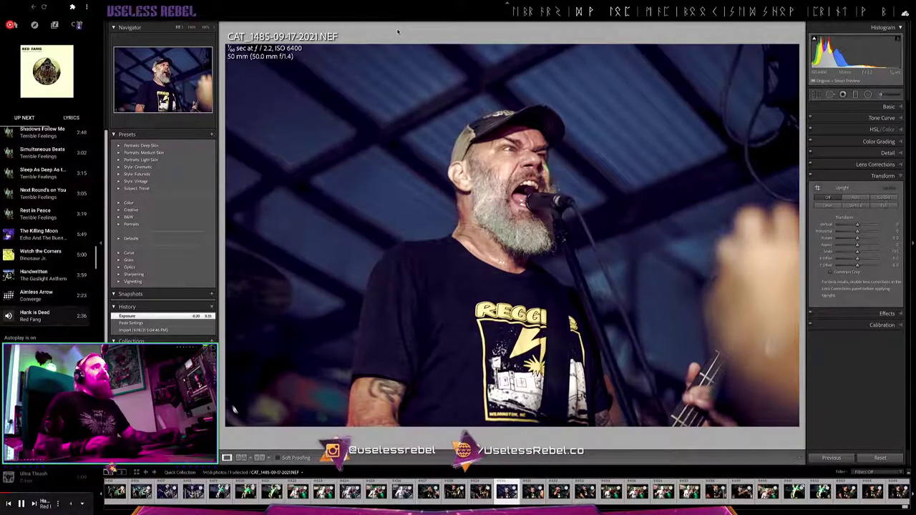
Paste the same settings onto CAT_1486, compare it with CAT_1485, then move to CAT_1490
key(Right)
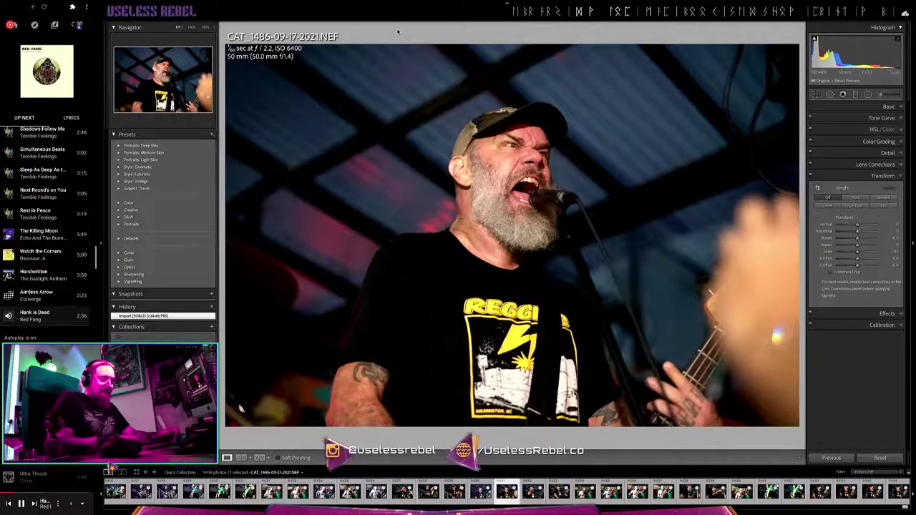
key(ctrl+shift+v)
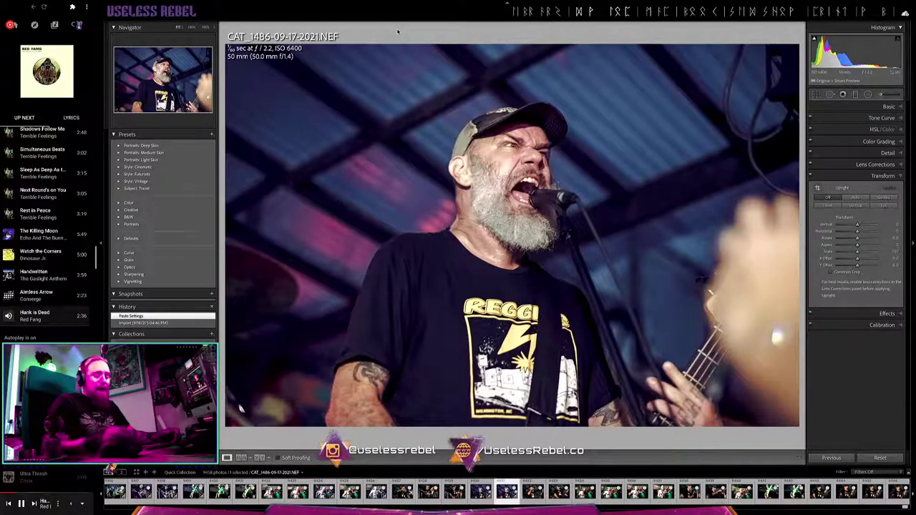
key(Left)
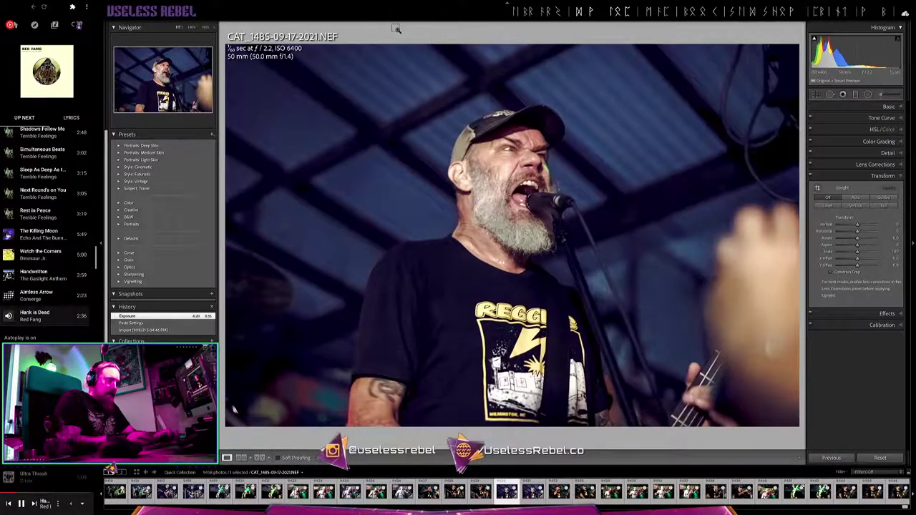
key(Right)
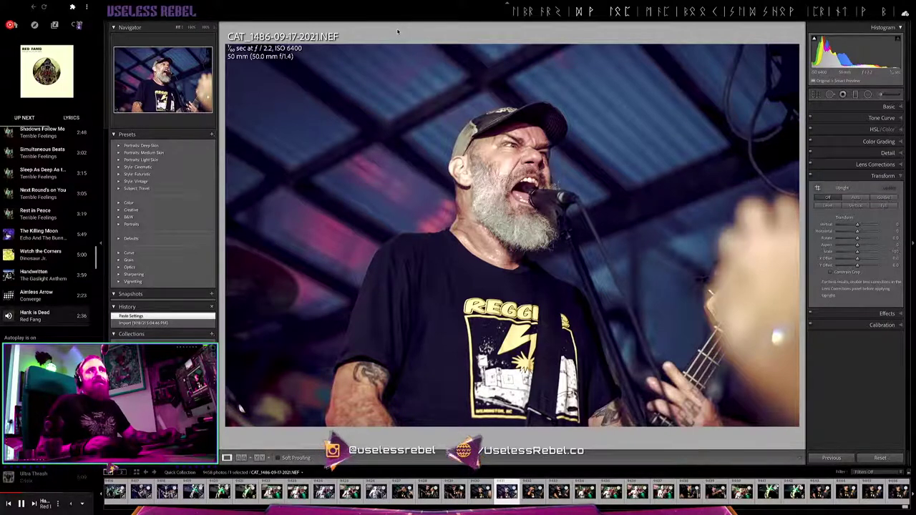
key(Right)
key(Right)
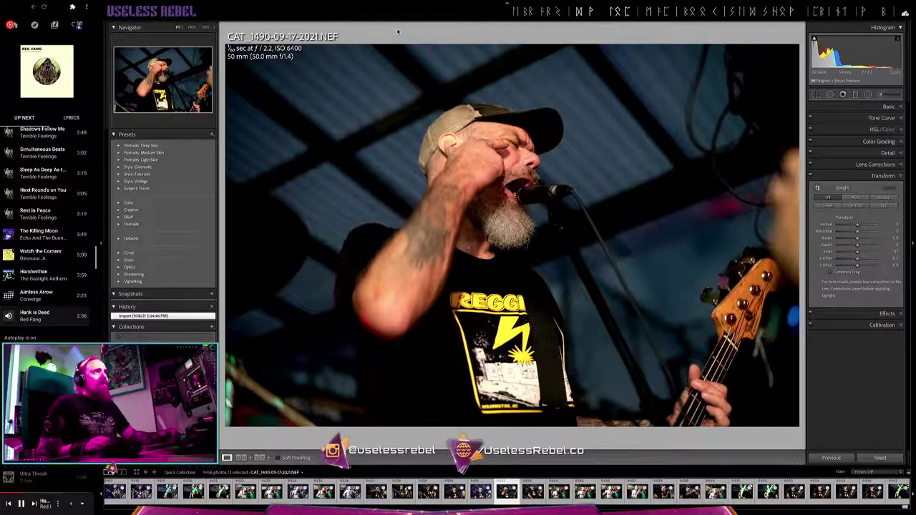
Paste the copied colour grade onto CAT_1490, then advance to CAT_1493
key(ctrl+shift+v)
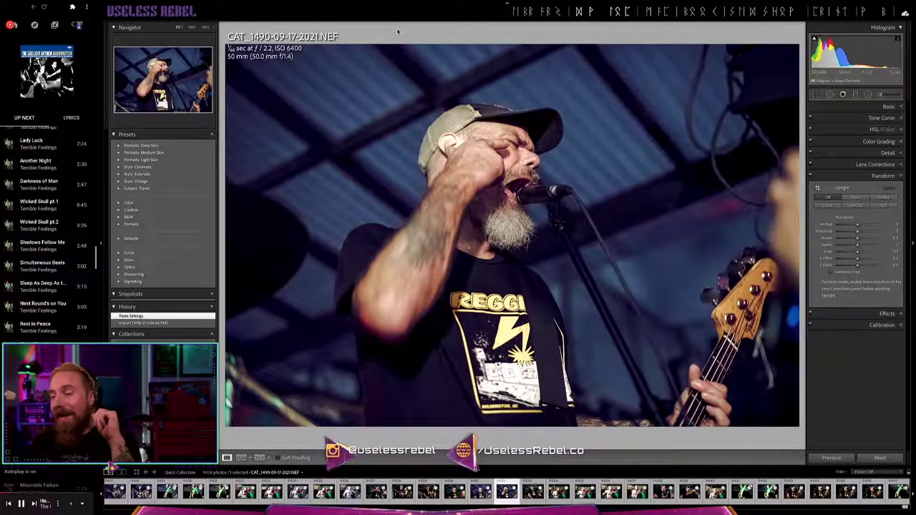
key(Right)
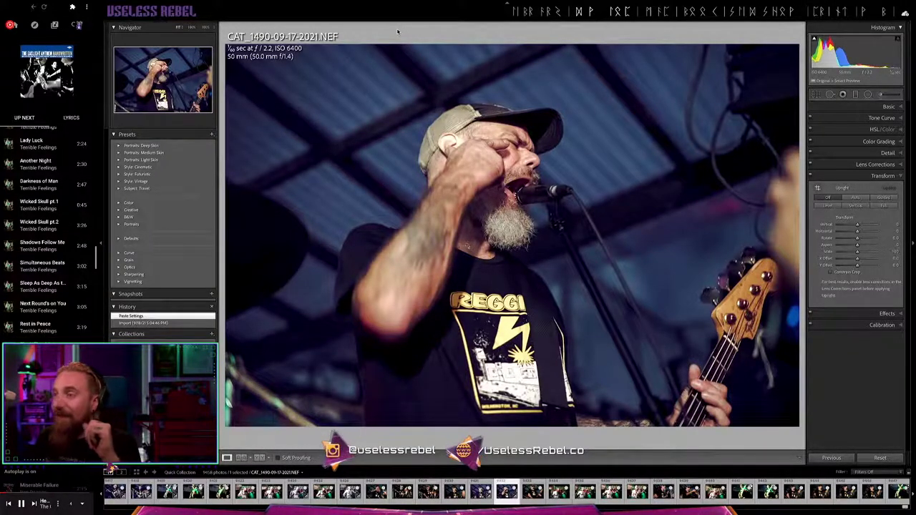
key(Right)
key(Right)
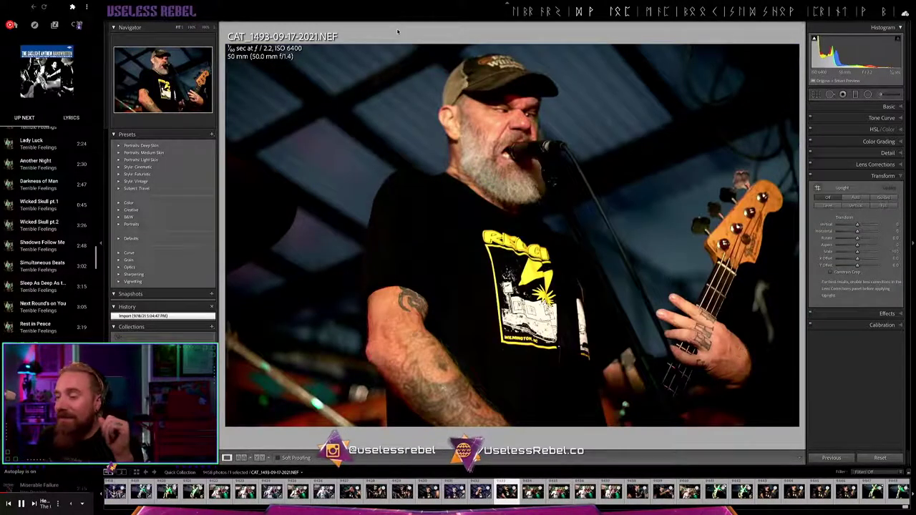
Paste the copied grade onto CAT_1493, review it, and advance to CAT_1495
key(ctrl+shift+v)
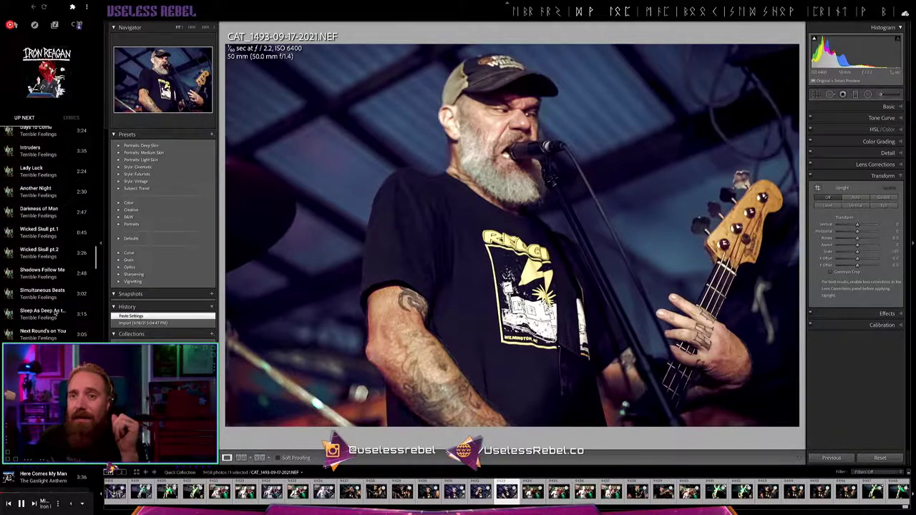
scroll(53, 314, down, 5)
scroll(54, 313, down, 5)
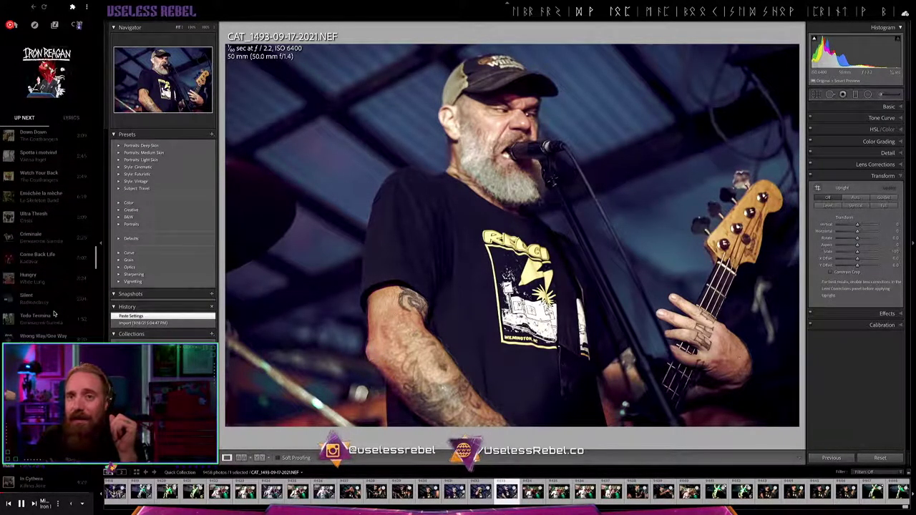
scroll(54, 313, up, 2)
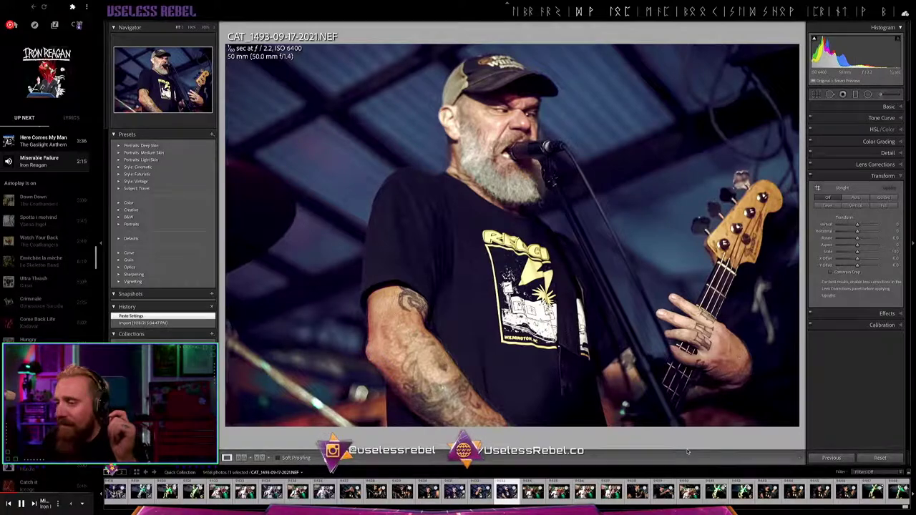
key(Right)
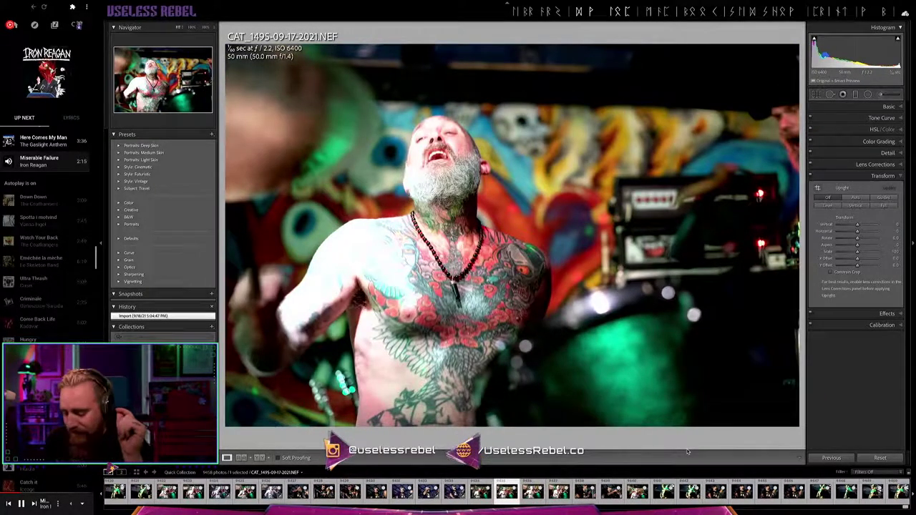
Paste the grade onto CAT_1495, lower its exposure to about +0.05, and advance to CAT_1497
key(ctrl+shift+v)
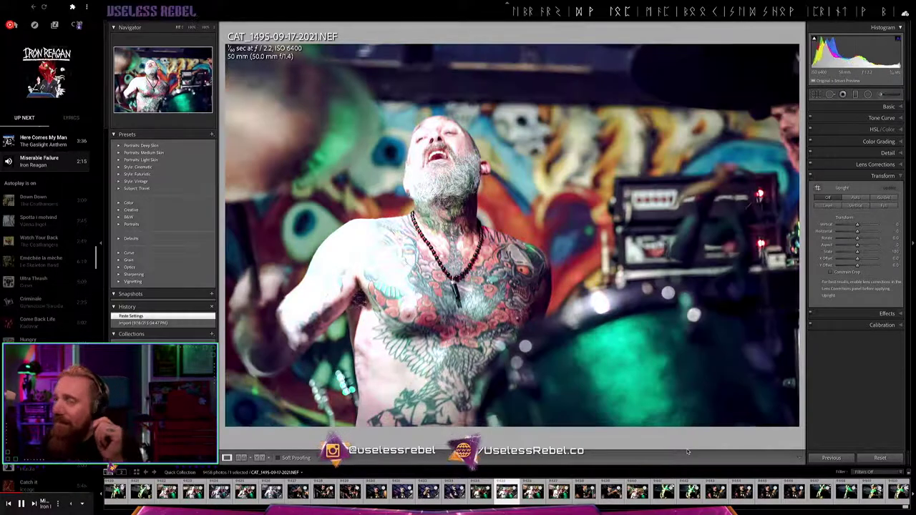
key(ctrl+comma)
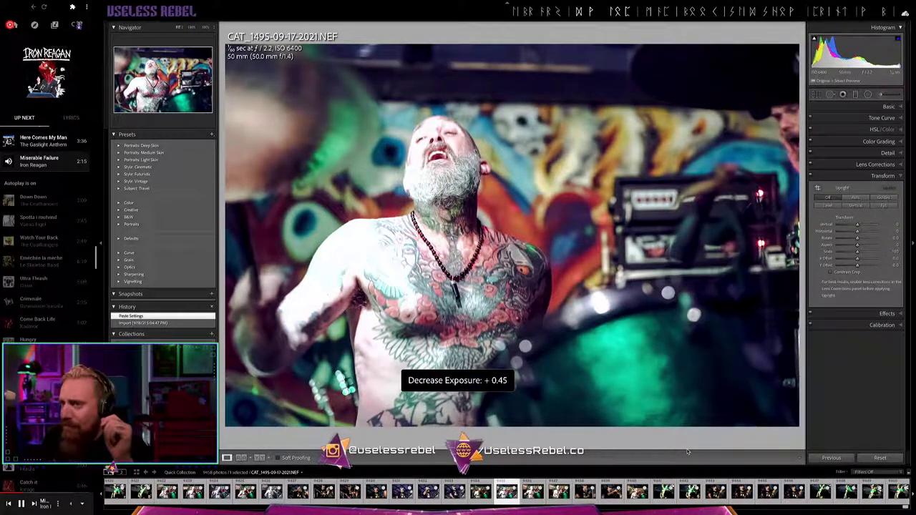
key(ctrl+comma)
key(ctrl+comma)
key(ctrl+comma)
key(ctrl+comma)
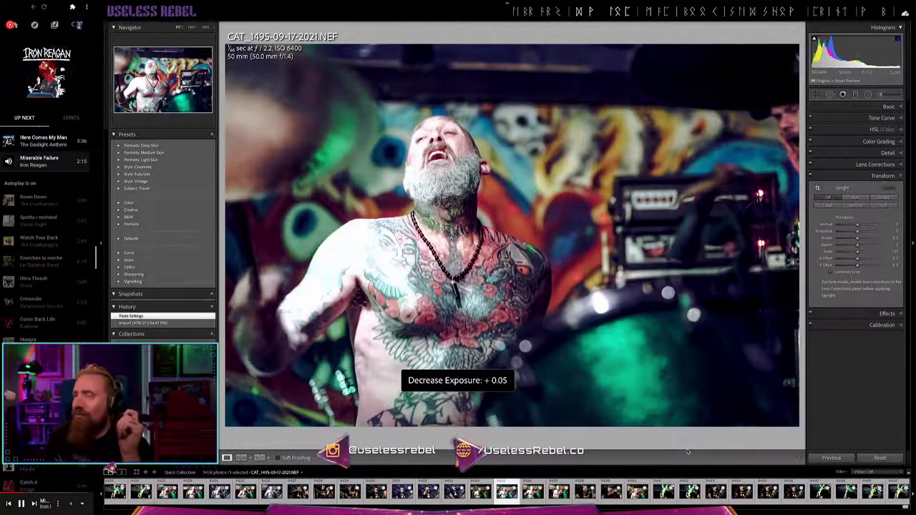
key(ctrl+comma)
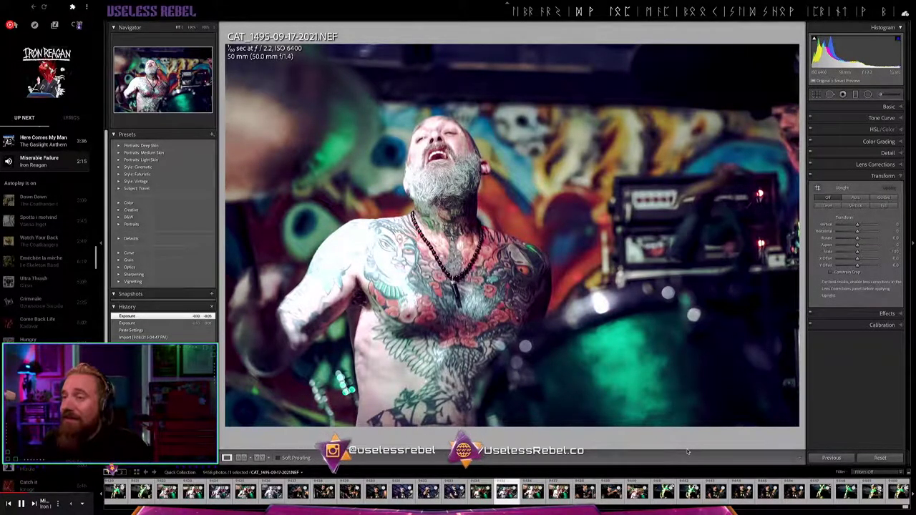
key(Right)
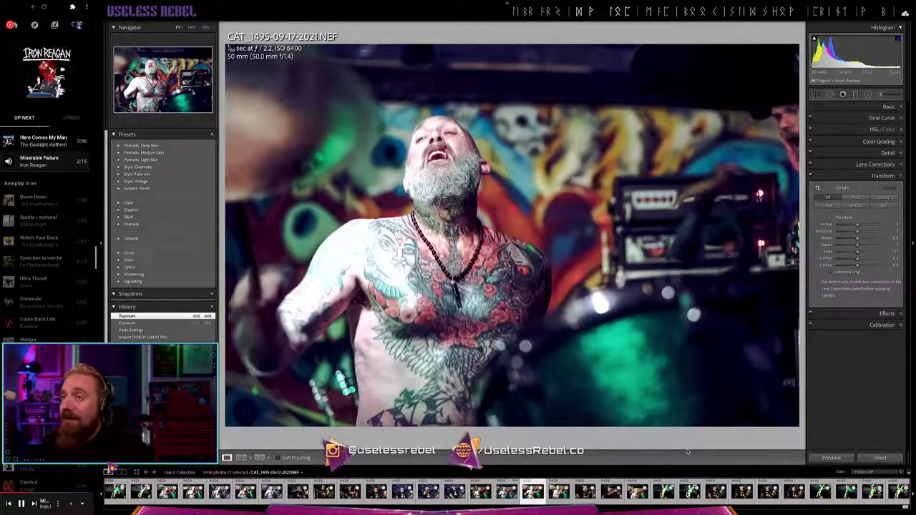
key(Right)
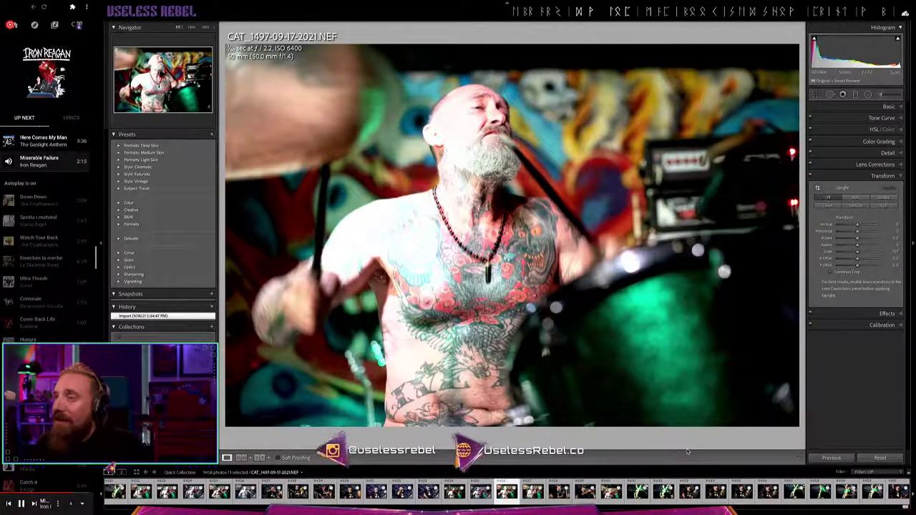
Paste the settings onto CAT_1498, lower its exposure to +0.25, and move to CAT_1503
key(Right)
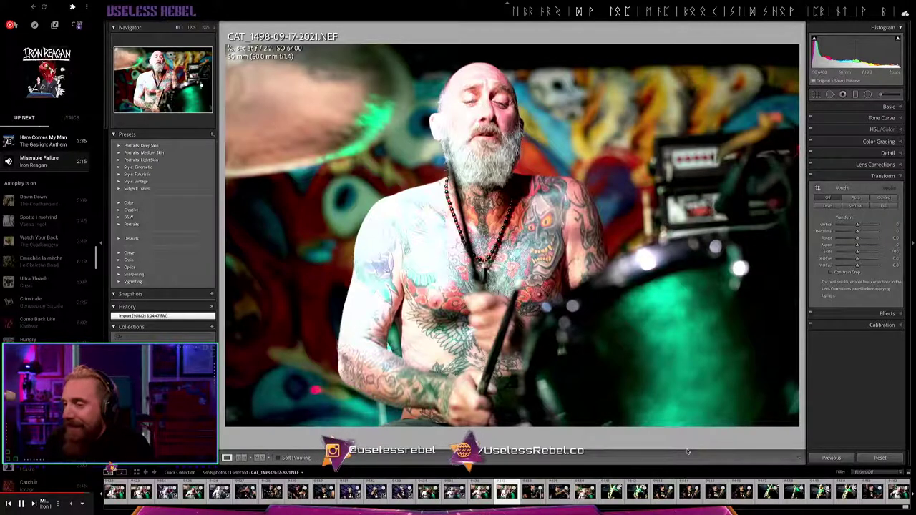
key(ctrl+shift+v)
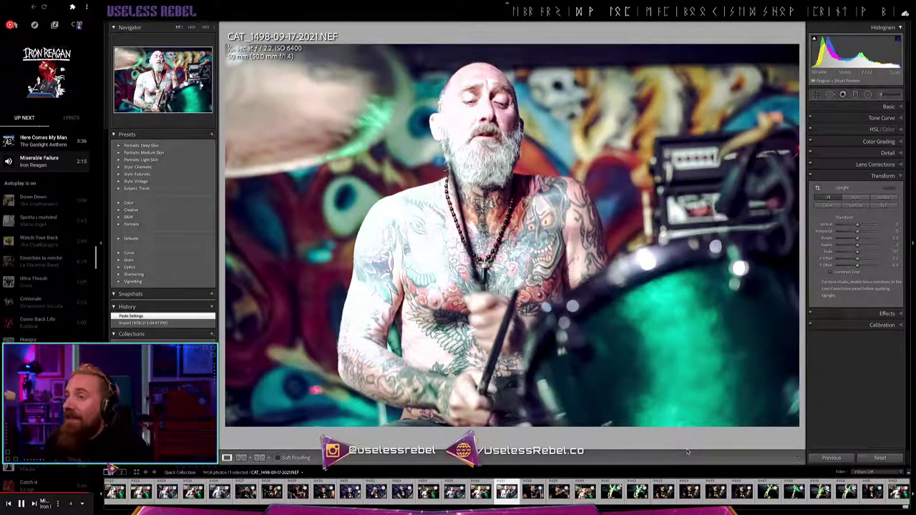
key(minus)
key(minus)
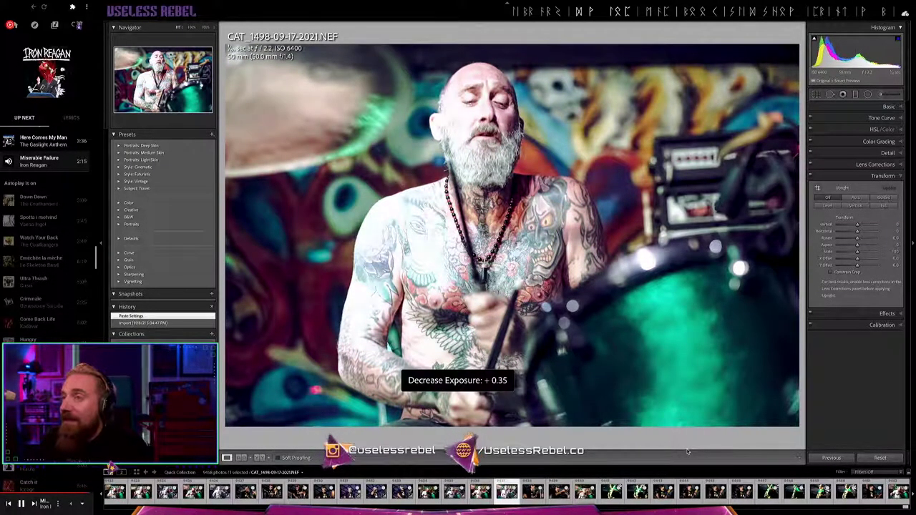
key(minus)
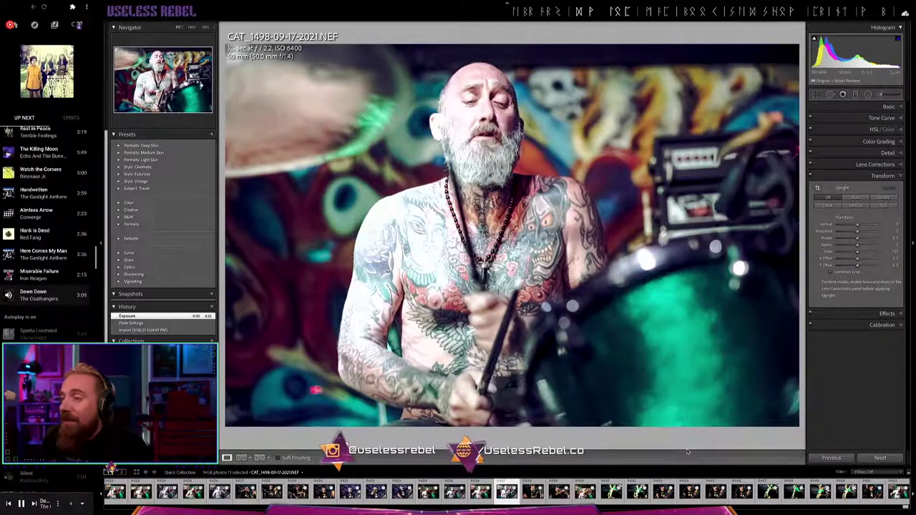
key(Right)
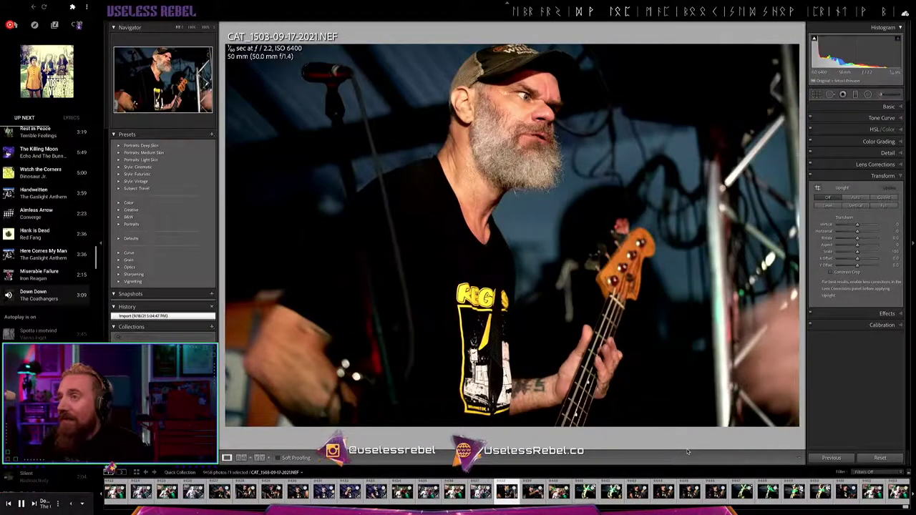
Paste the copied edits onto CAT_1503, then step ahead to CAT_1507
key(ctrl+shift+v)
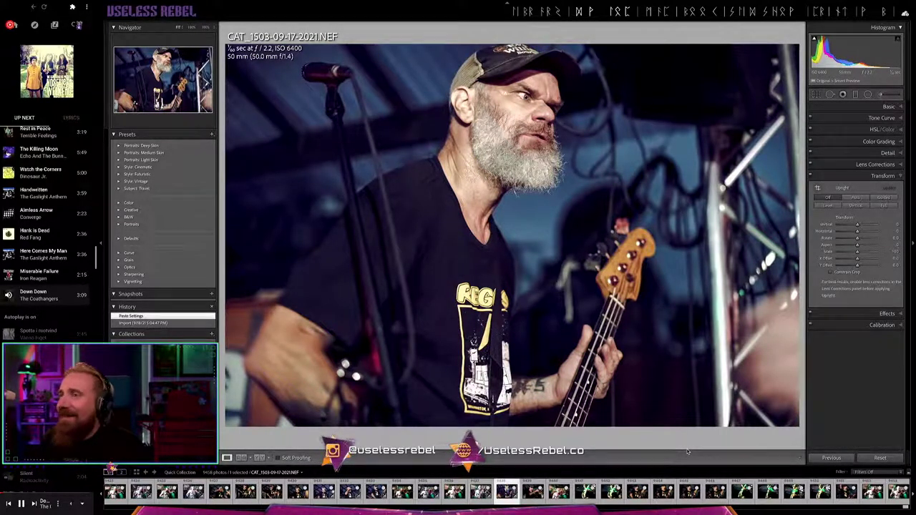
key(Right)
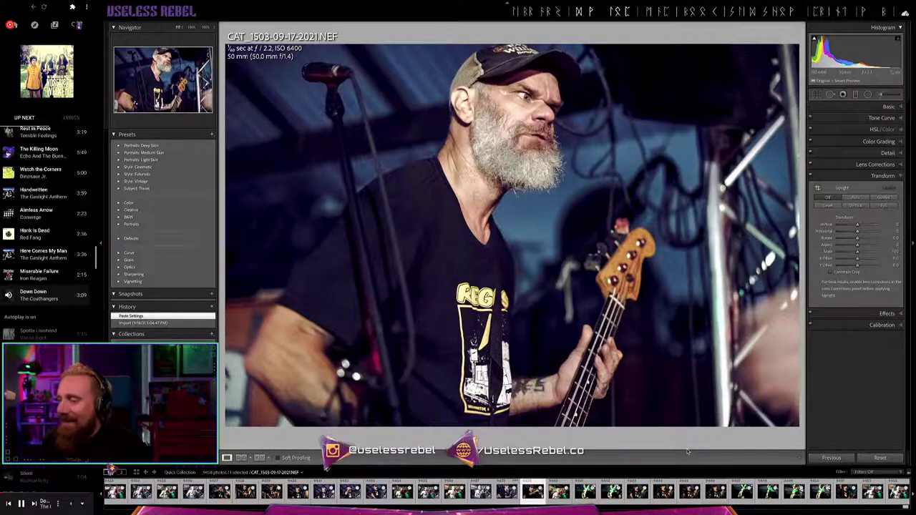
key(Right)
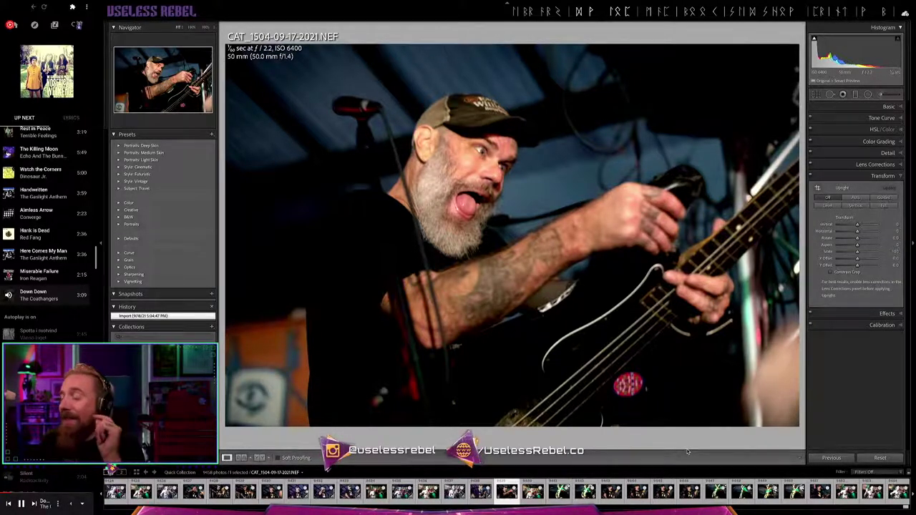
key(Right)
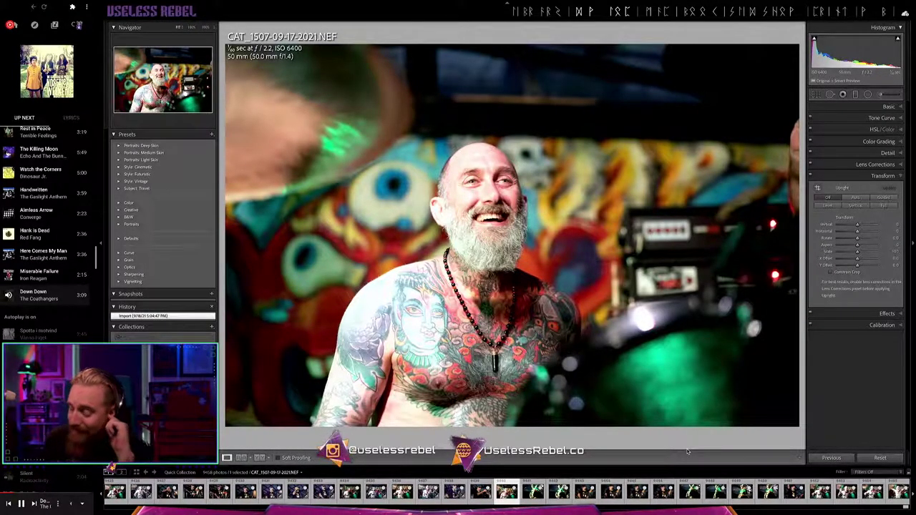
Paste the edits onto CAT_1507 and lower its exposure two notches
key(ctrl+shift+v)
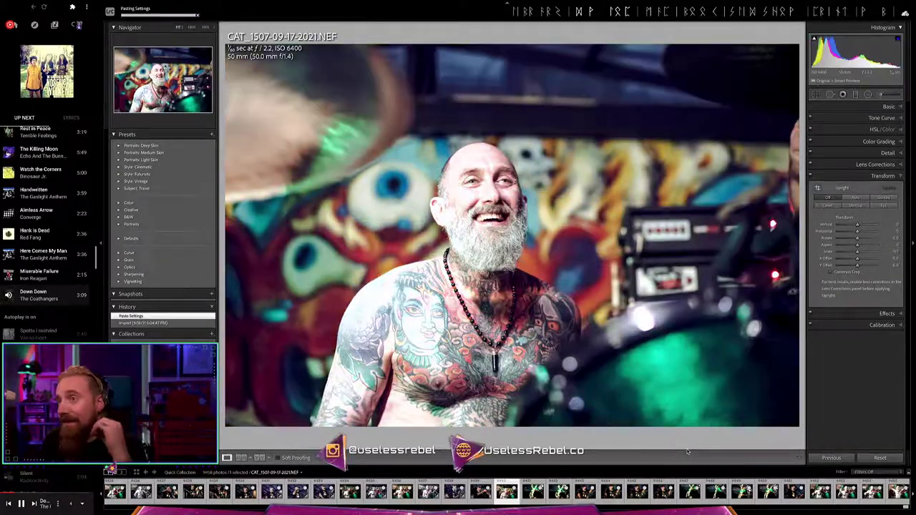
key(minus)
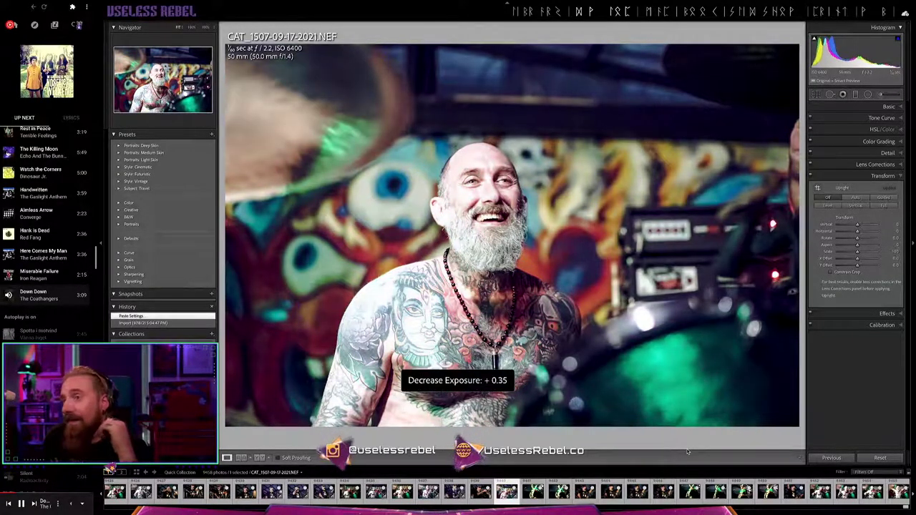
key(minus)
key(minus)
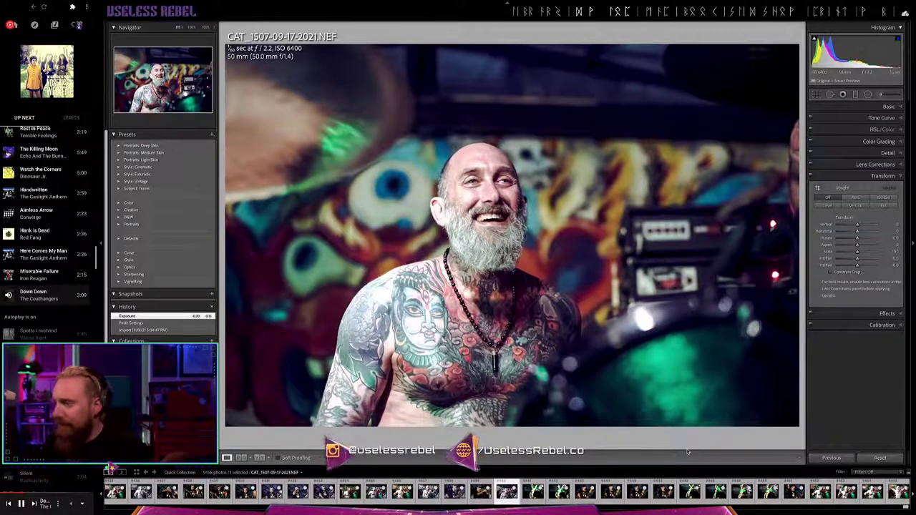
Paste the grade onto CAT_1509, lower its exposure one notch, and move ahead to CAT_1515
key(Right)
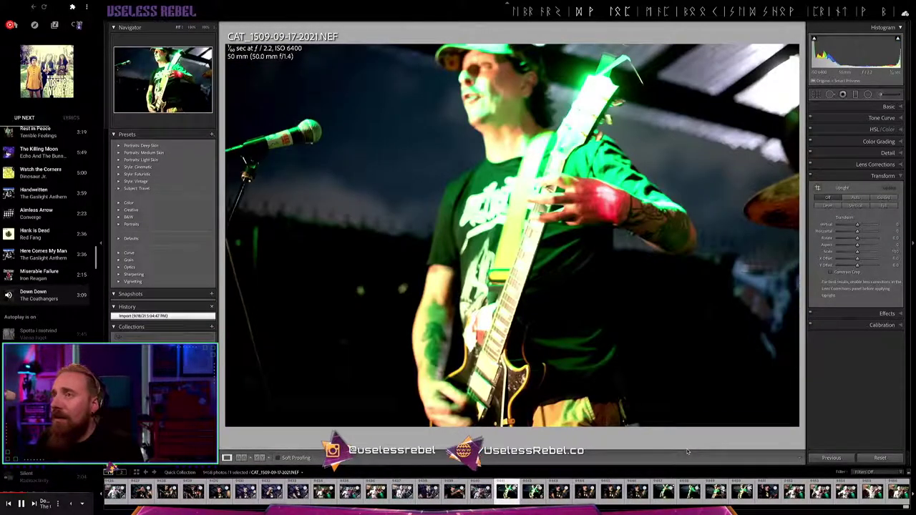
key(ctrl+shift+v)
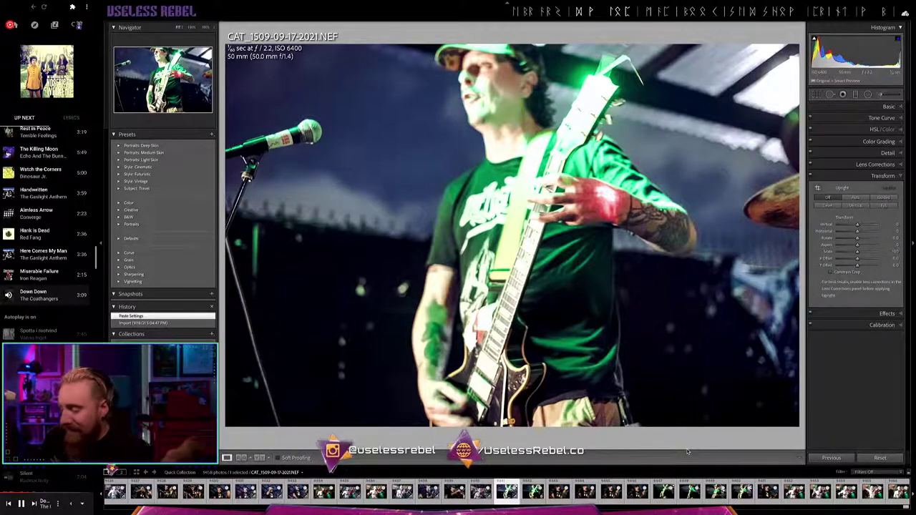
key(minus)
key(minus)
key(minus)
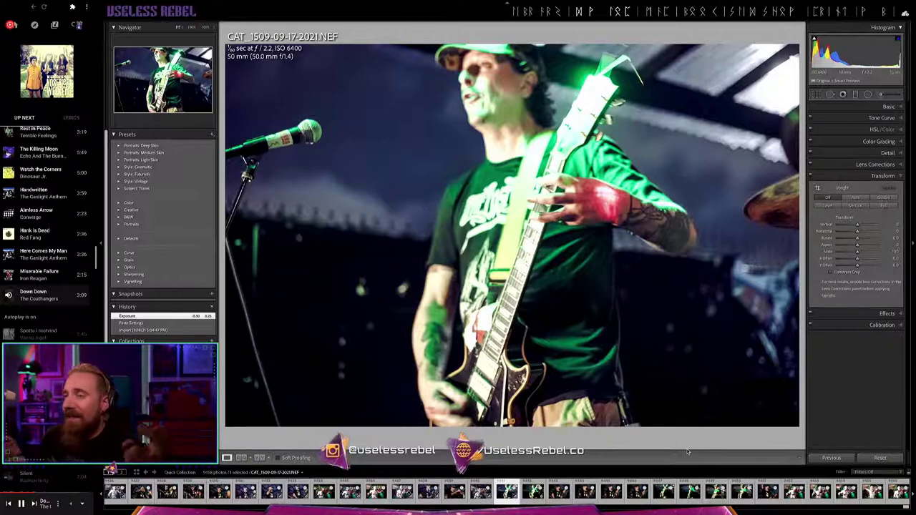
key(Right)
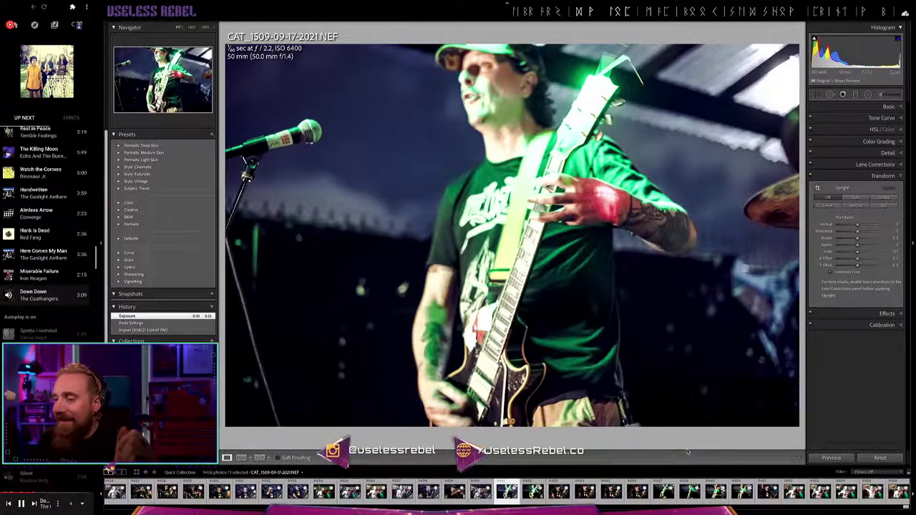
key(Right)
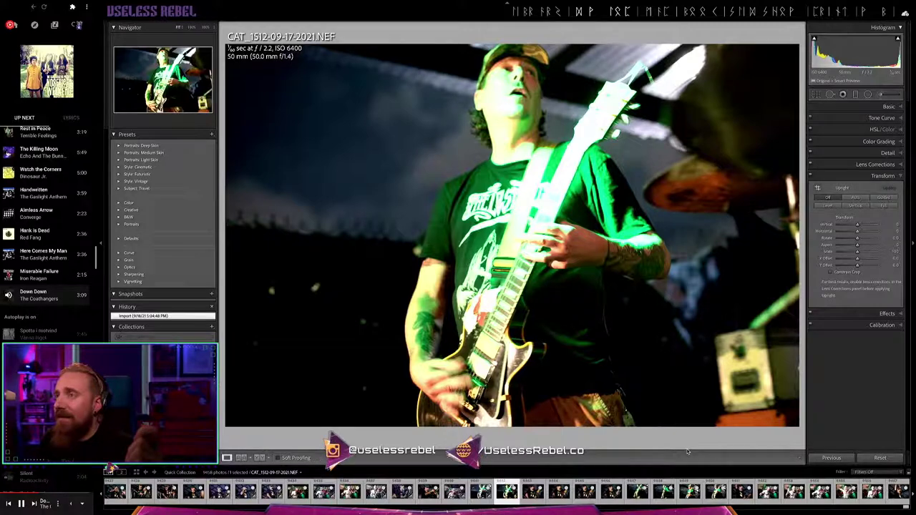
key(Right)
key(Right)
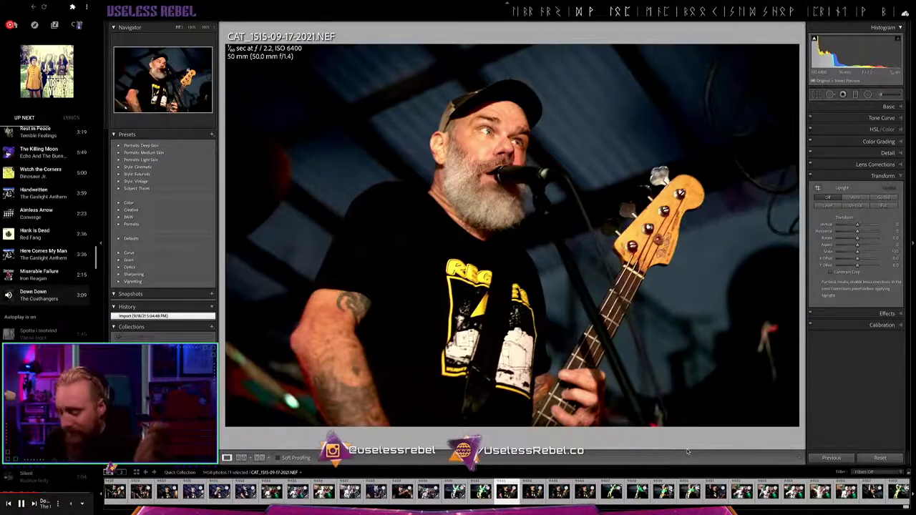
Paste the edits onto CAT_1515 and CAT_1516, fine-tuning CAT_1516's exposure down and back up
key(ctrl+shift+v)
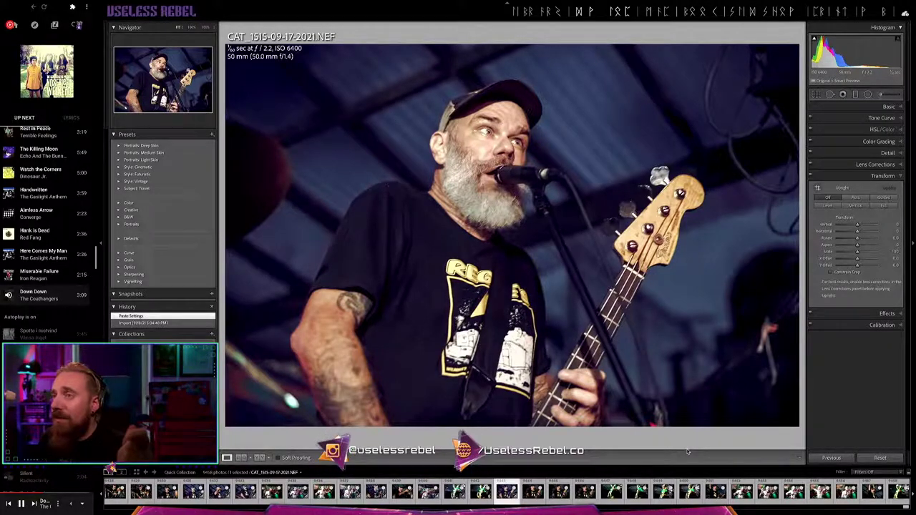
key(Right)
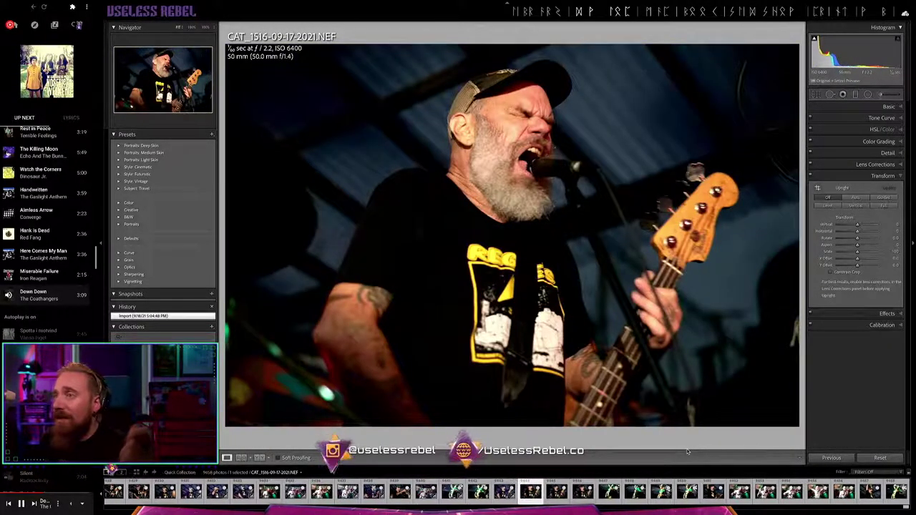
key(ctrl+shift+v)
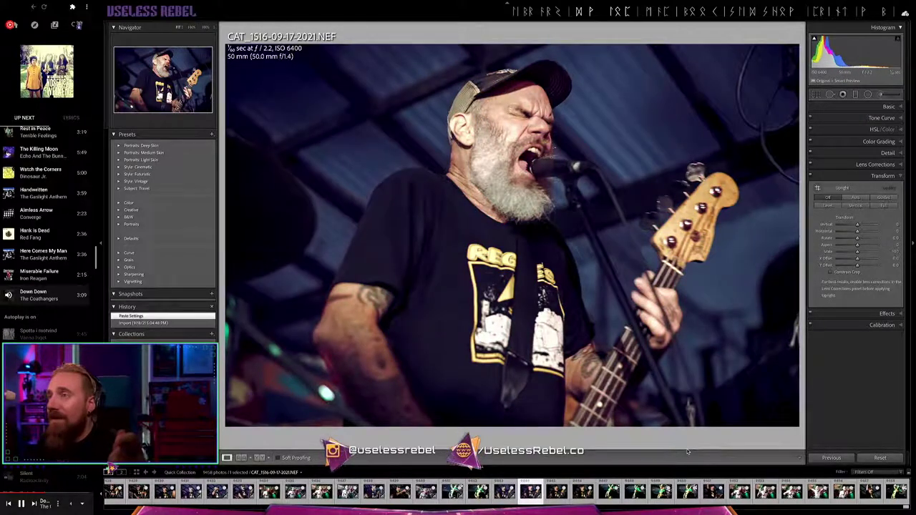
key(minus)
key(minus)
key(minus)
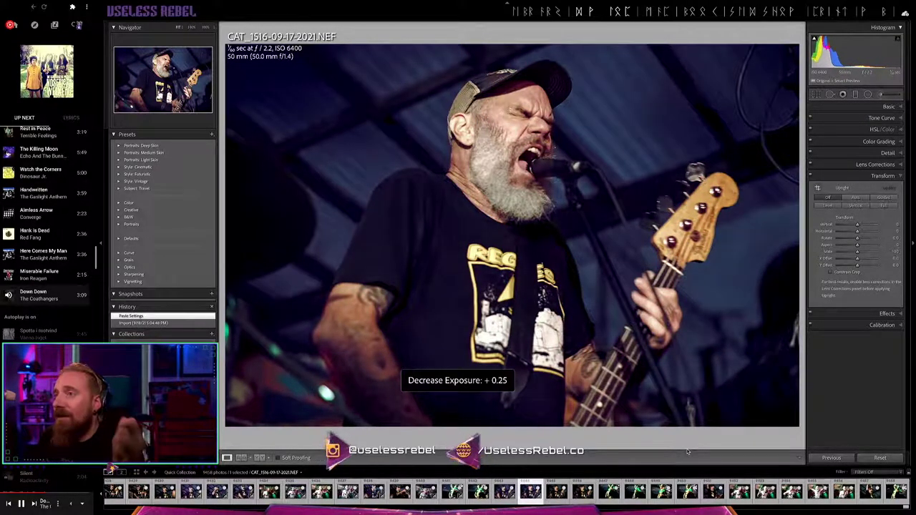
key(equal)
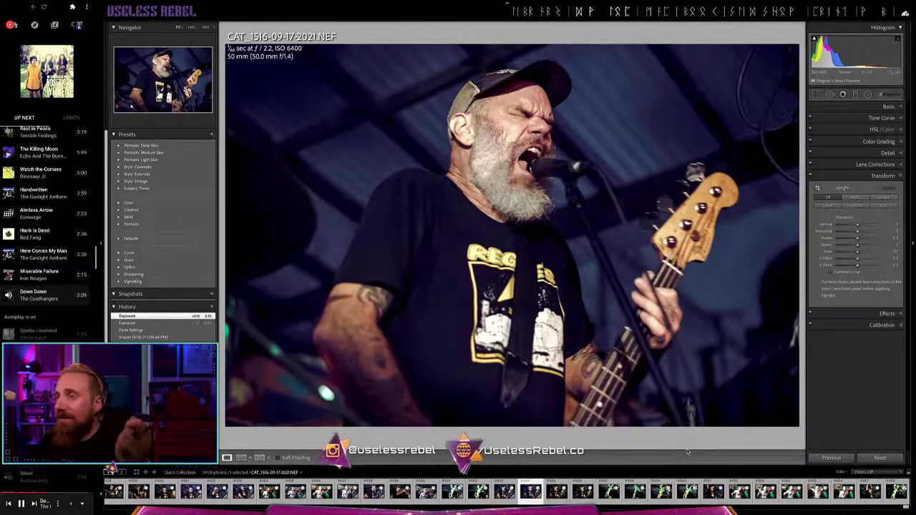
Paste the edits onto CAT_1519, then advance to CAT_1520
key(Right)
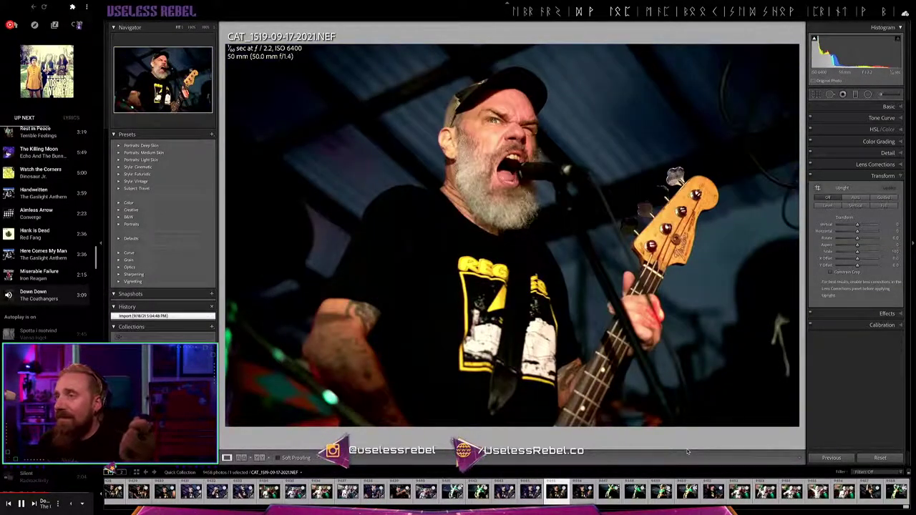
key(ctrl+shift+v)
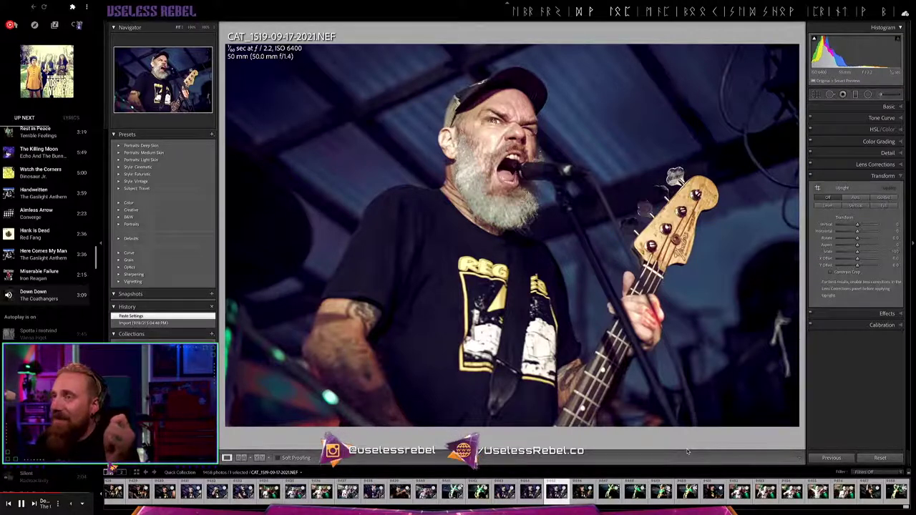
key(Right)
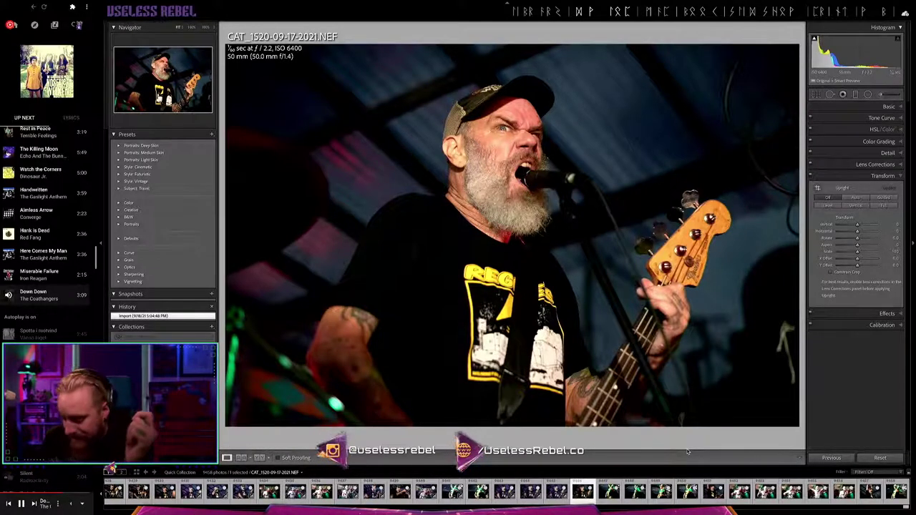
Paste settings onto CAT_1520 and CAT_1521, lowering CAT_1521's exposure to +0.25
key(ctrl+v)
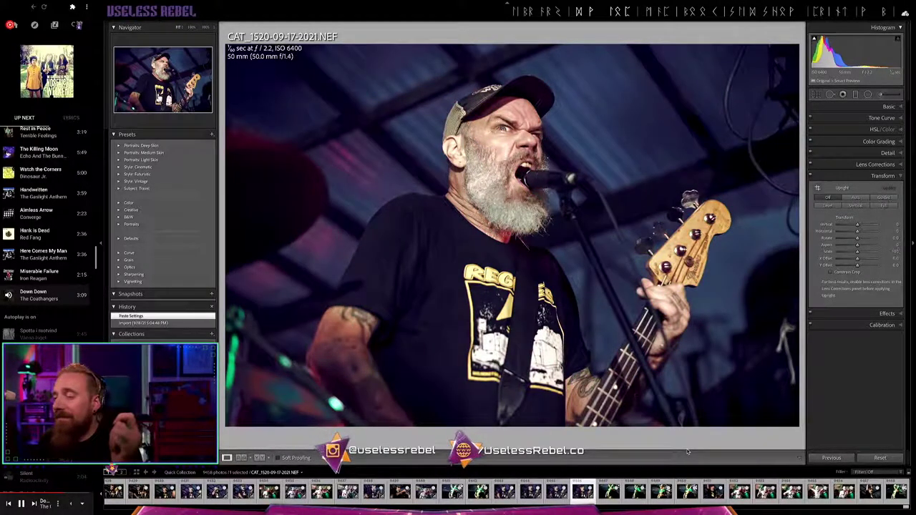
key(Right)
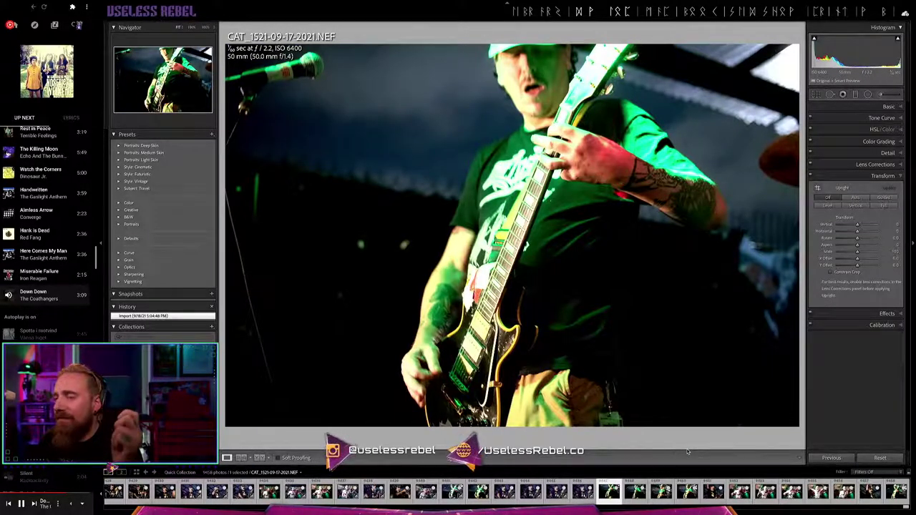
key(ctrl+shift+v)
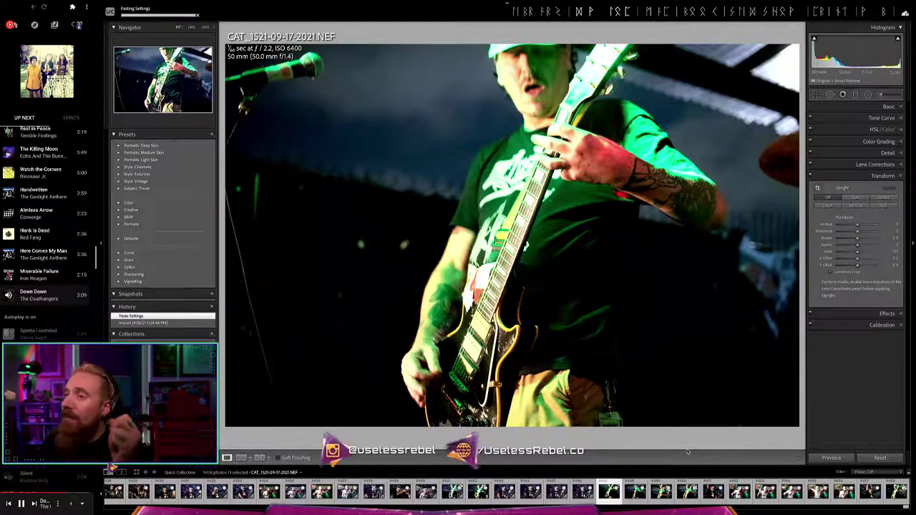
key(minus)
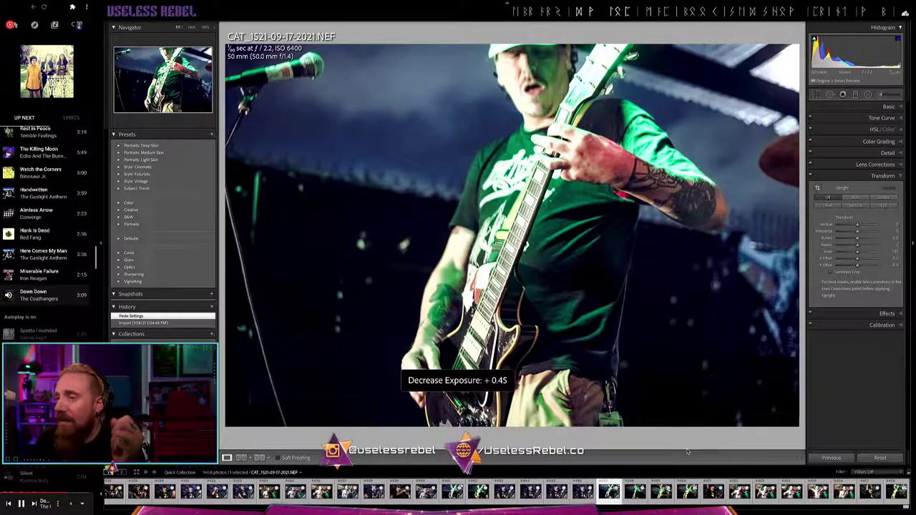
key(minus)
key(minus)
Step forward through CAT_1524, 1529, 1530 and 1535 to CAT_1543
key(Right)
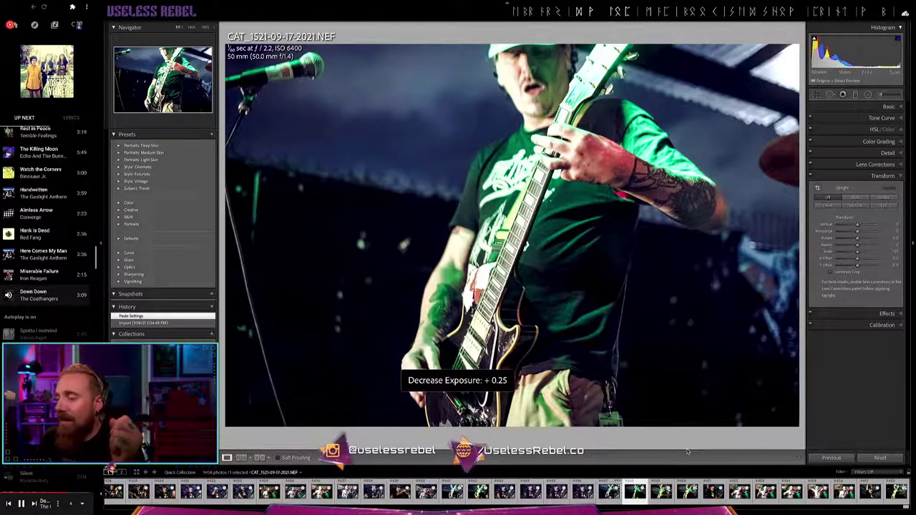
key(Right)
key(Right)
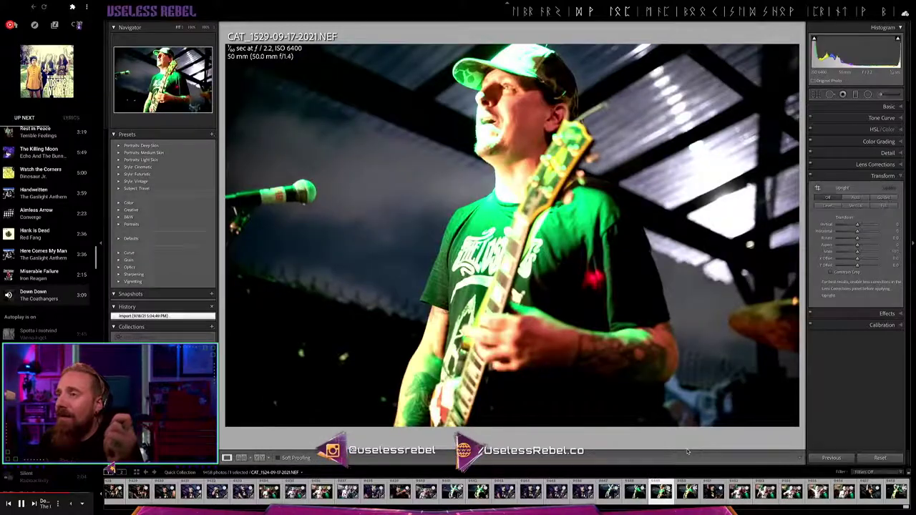
key(Right)
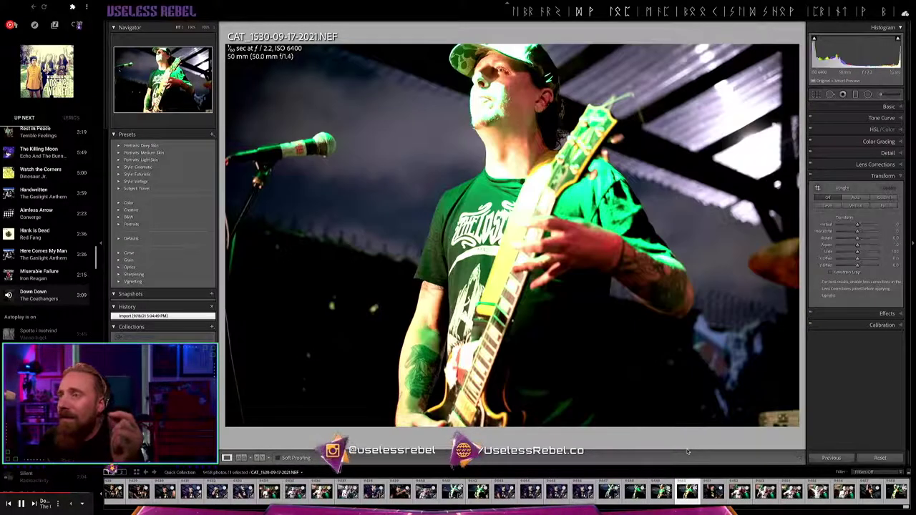
key(Right)
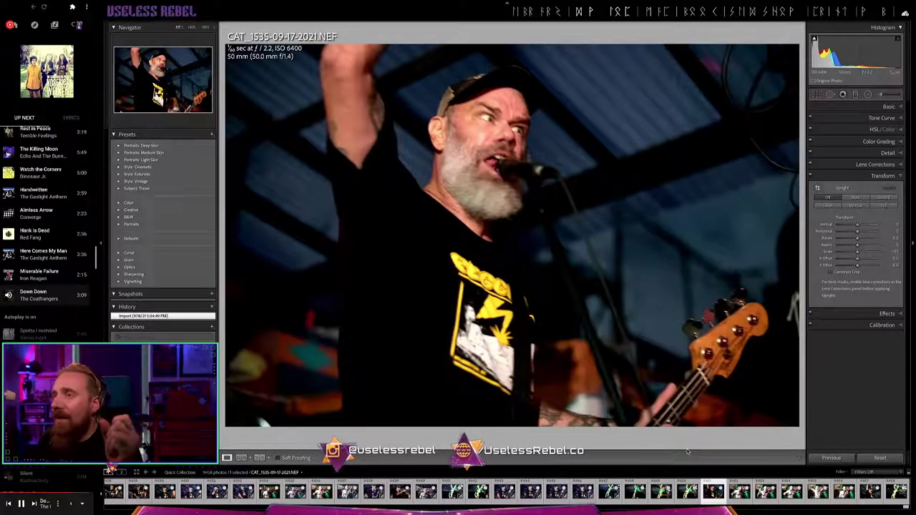
key(Right)
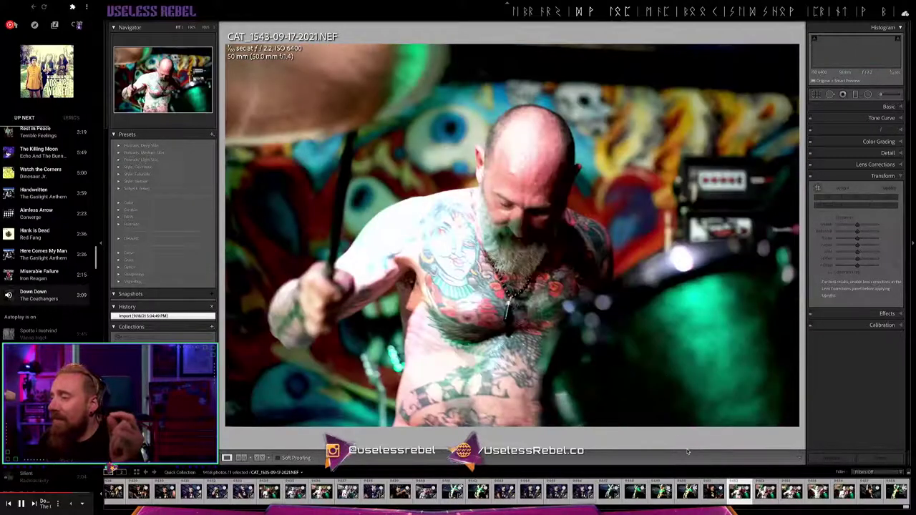
key(Right)
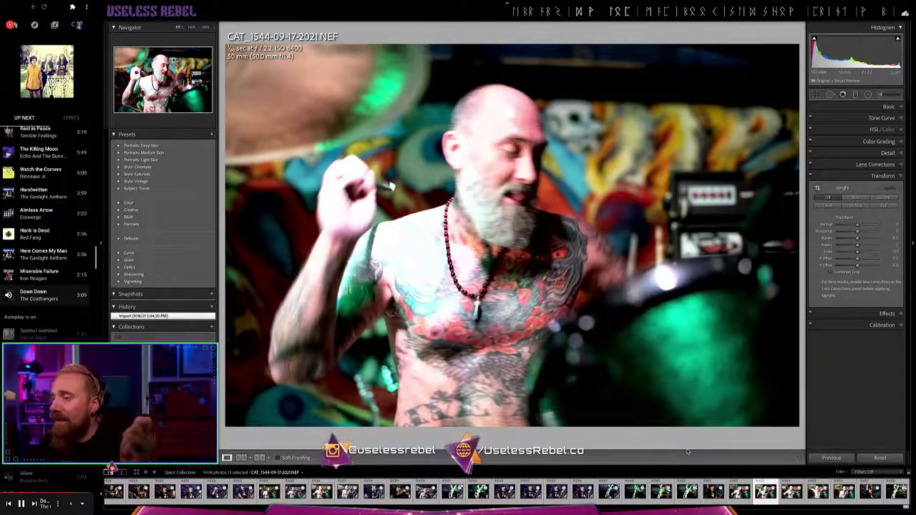
Paste the grade onto CAT_1545 and lower its exposure two notches
key(Right)
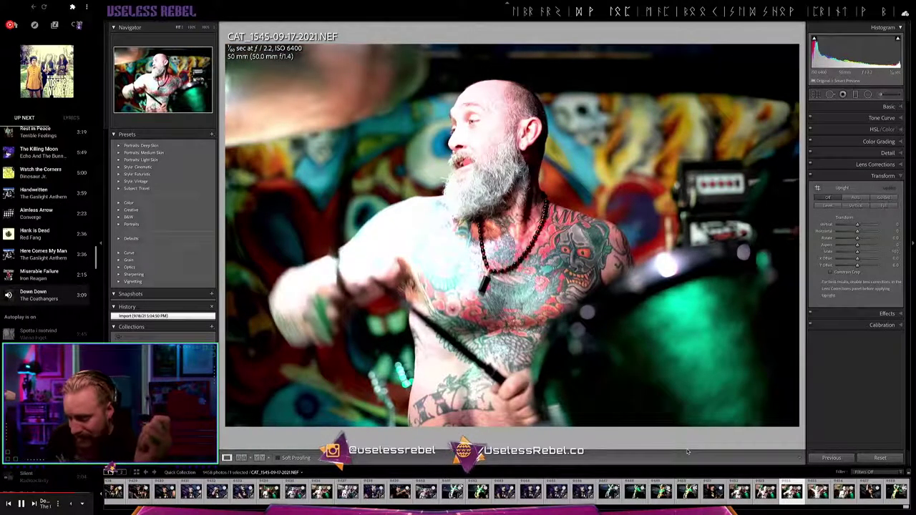
key(ctrl+shift+v)
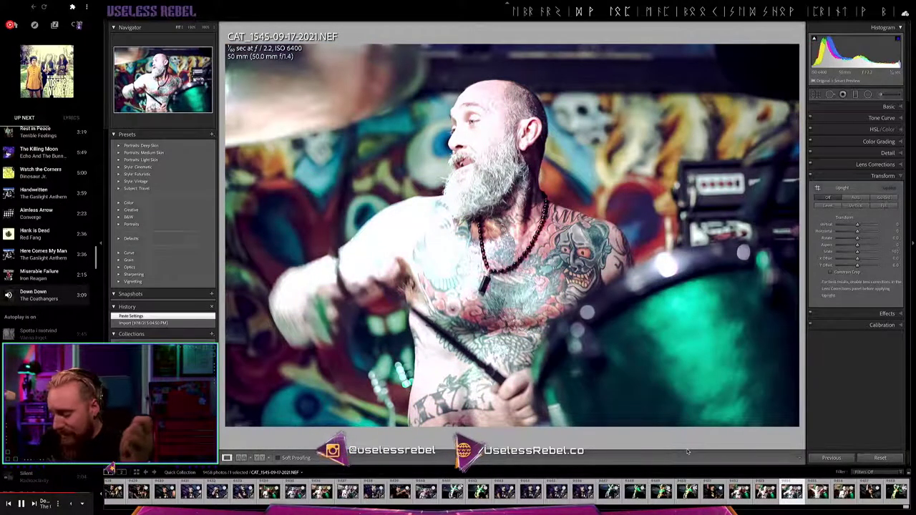
key(minus)
key(minus)
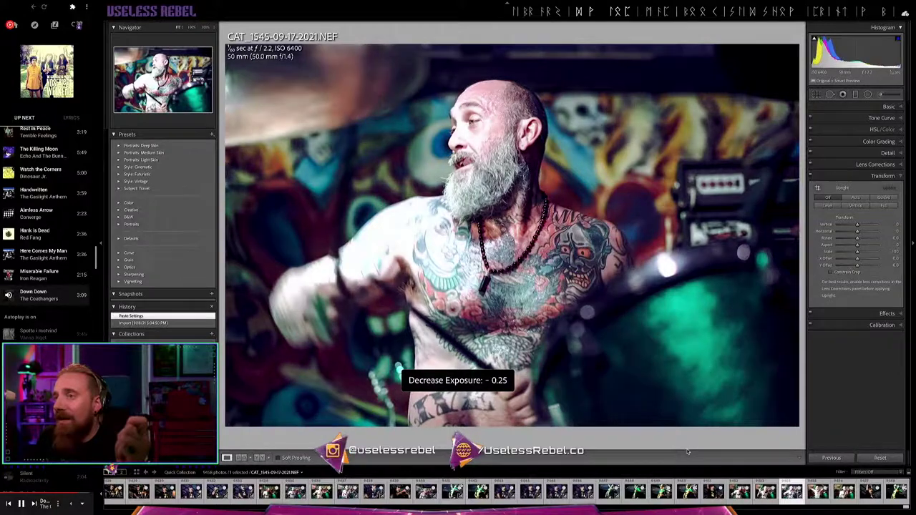
key(minus)
key(minus)
key(minus)
key(minus)
key(minus)
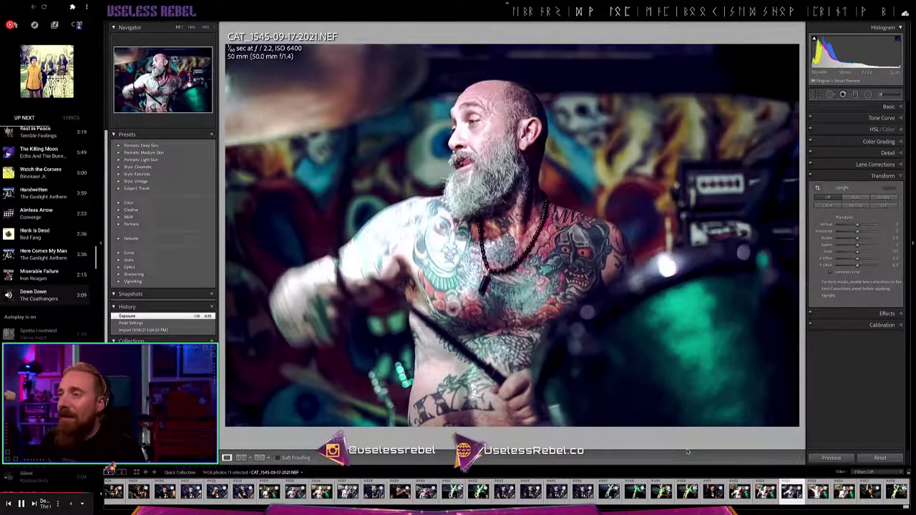
Paste the grade onto CAT_1552, lower its exposure to -0.05, and advance to CAT_1555
key(Right)
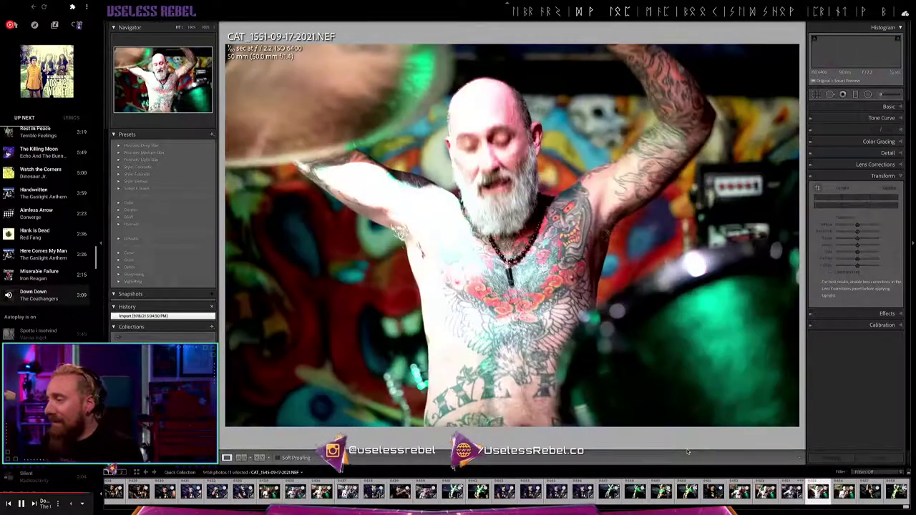
key(Right)
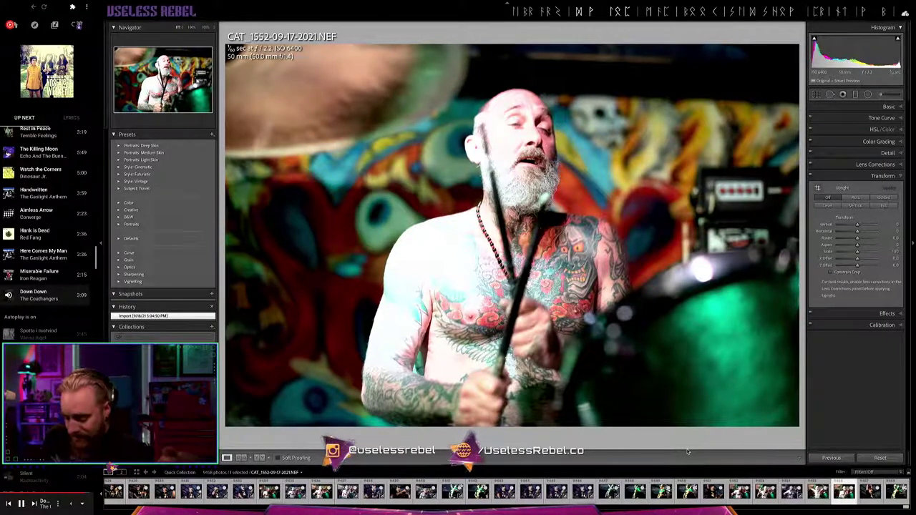
key(ctrl+shift+v)
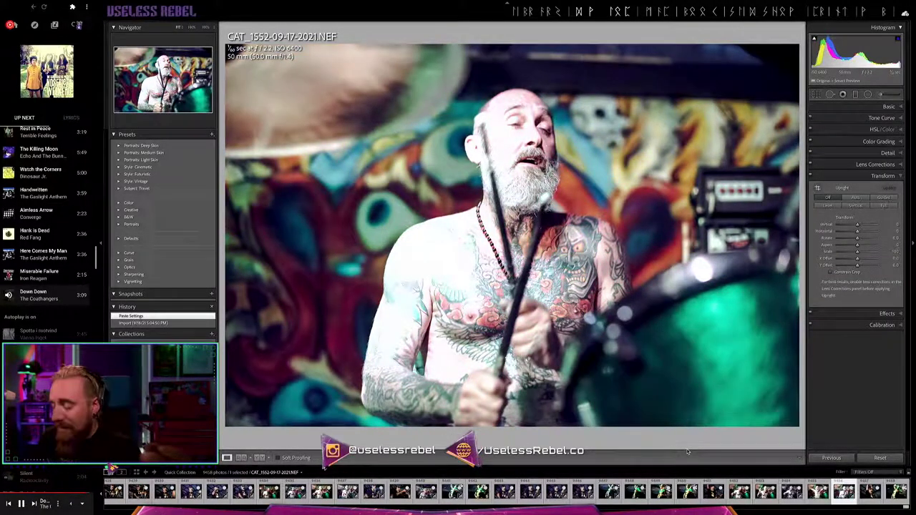
key(minus)
key(minus)
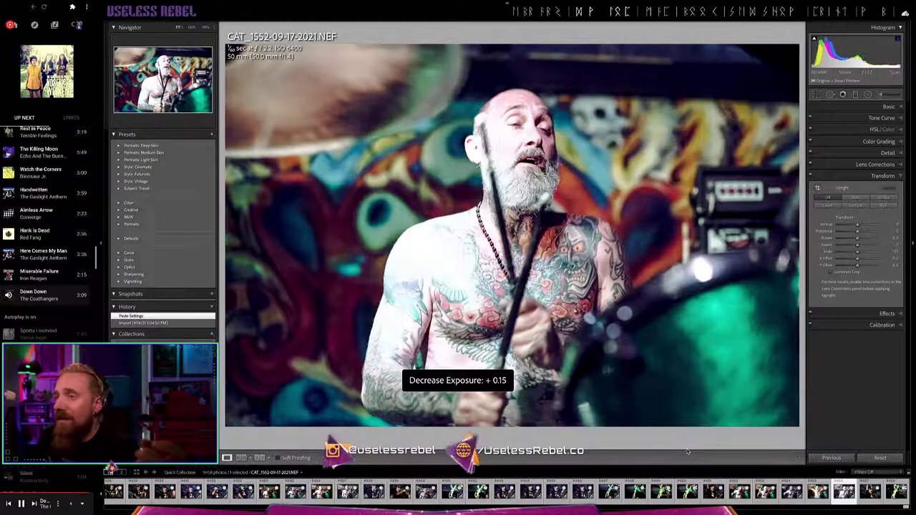
key(minus)
key(minus)
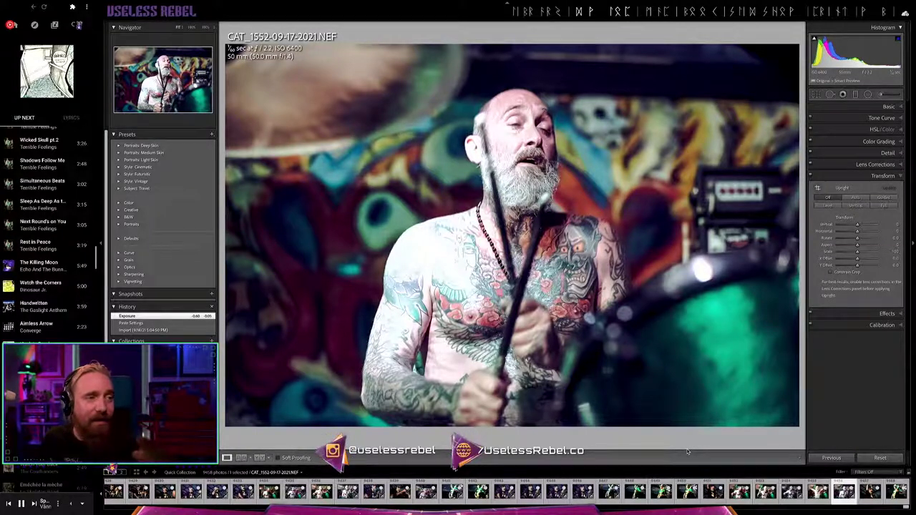
key(Right)
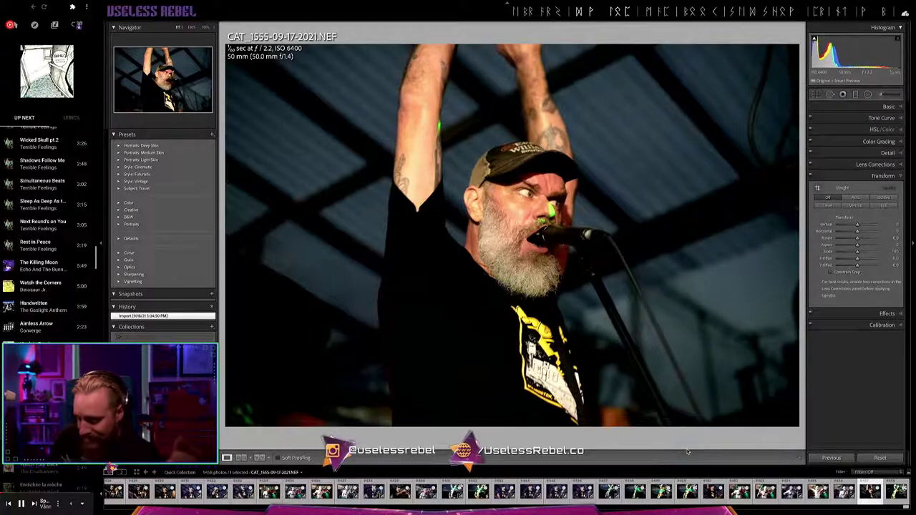
Paste the copied colour grade onto CAT_1555 and fine-tune its exposure
key(ctrl+shift+v)
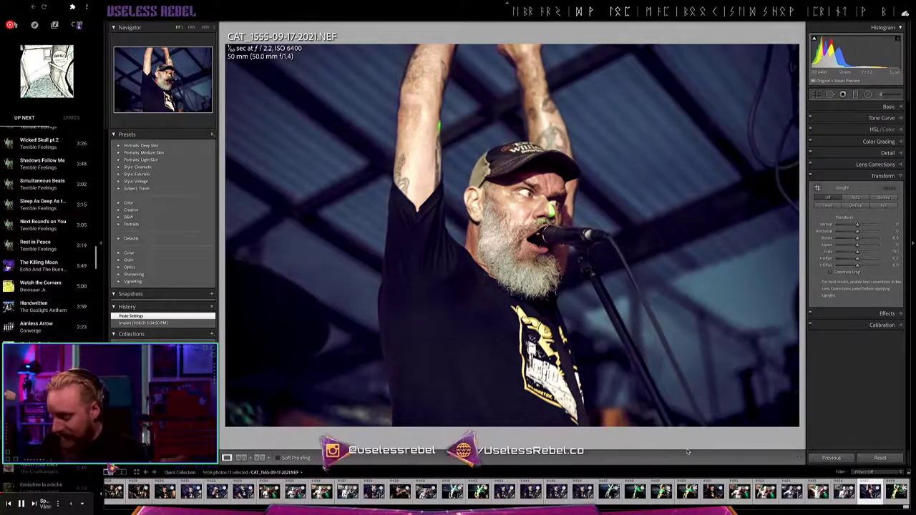
key(minus)
key(minus)
key(minus)
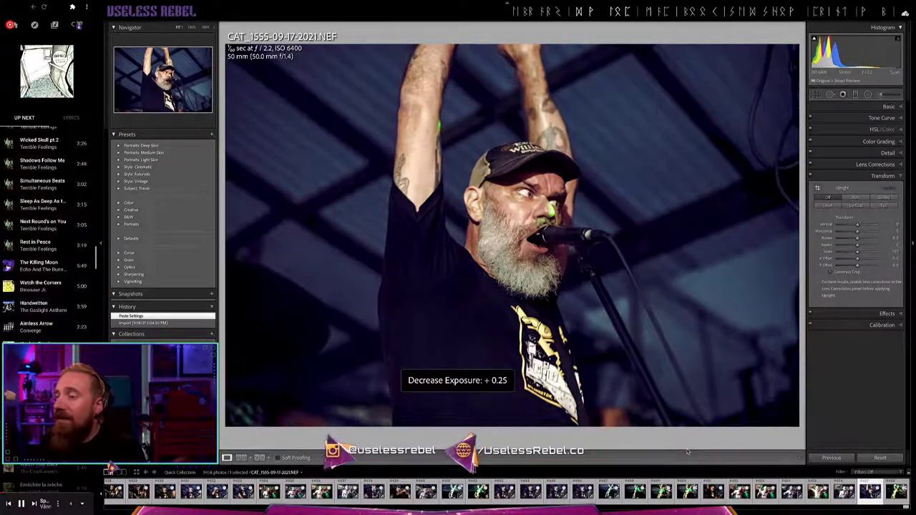
key(equal)
key(equal)
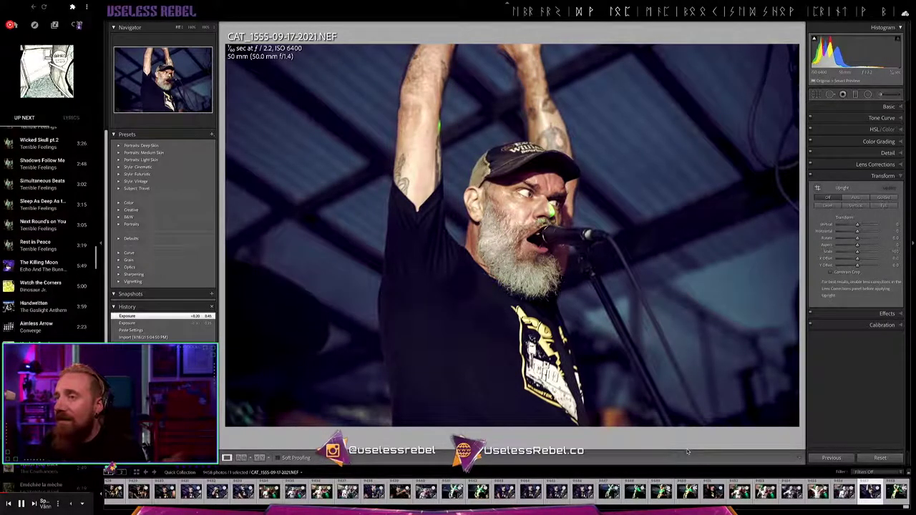
Paste the same settings onto CAT_1561 and lower its exposure to -0.15
key(Right)
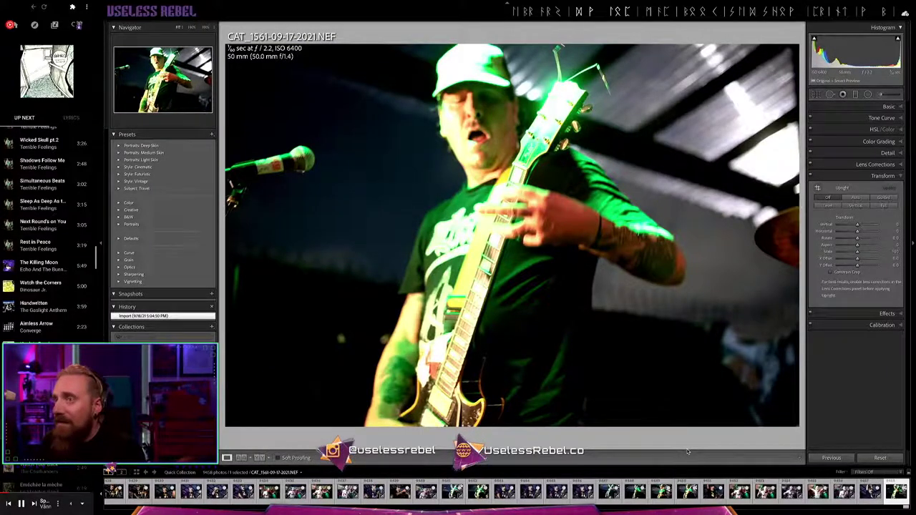
key(ctrl+shift+v)
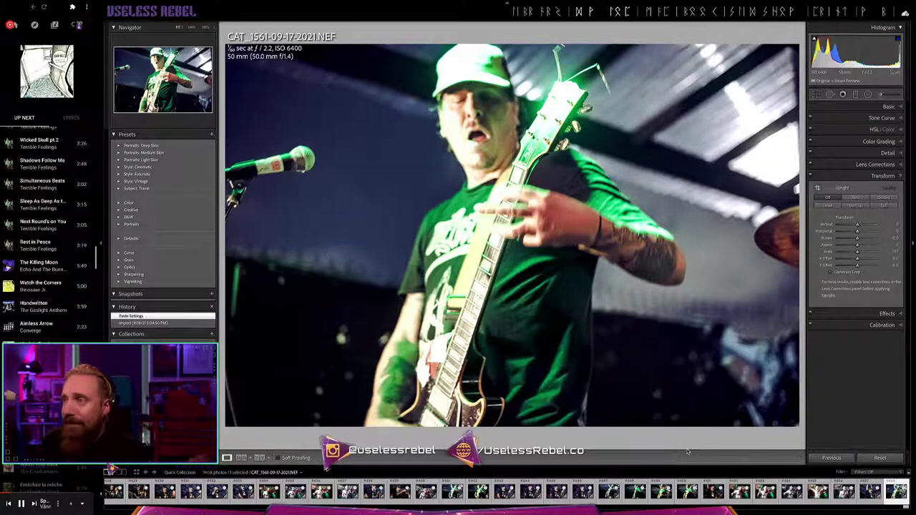
key(minus)
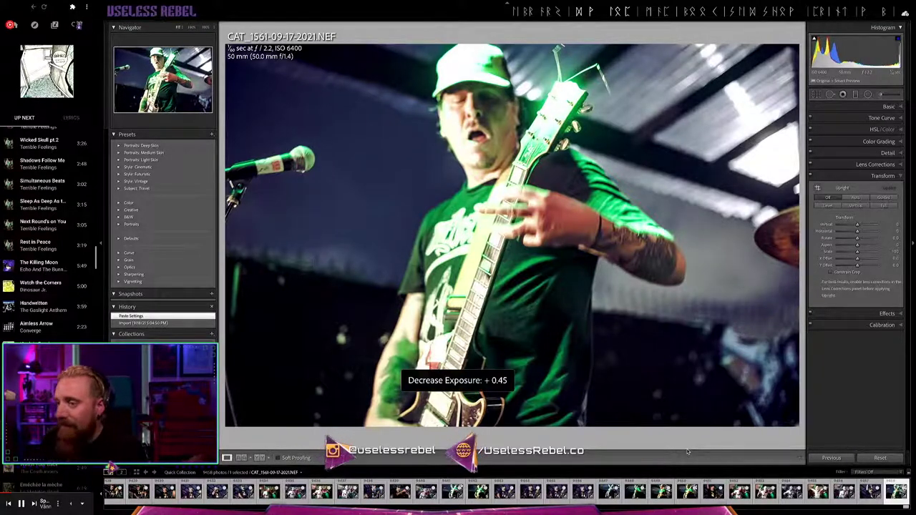
key(minus)
key(minus)
key(minus)
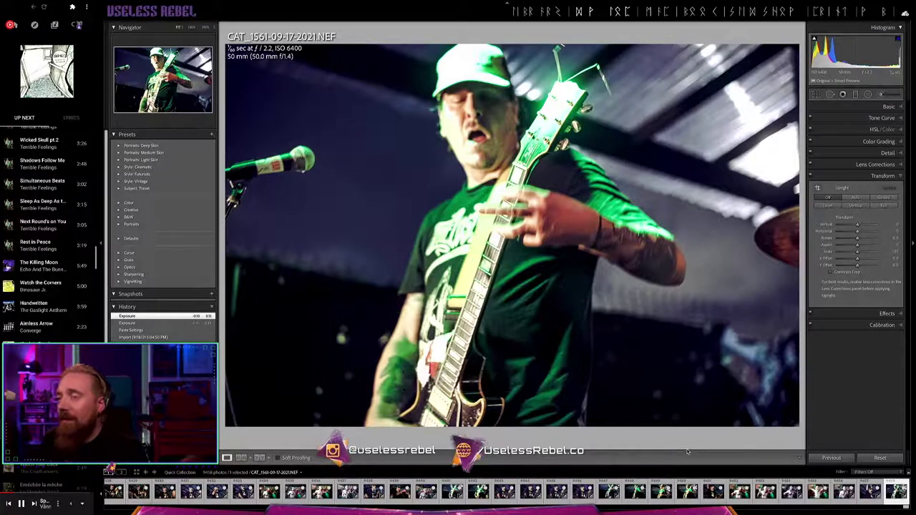
key(minus)
key(minus)
key(minus)
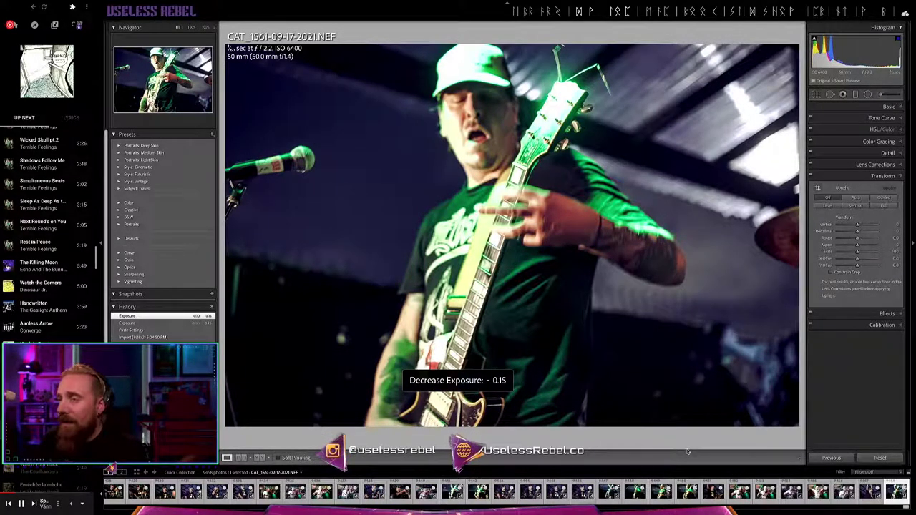